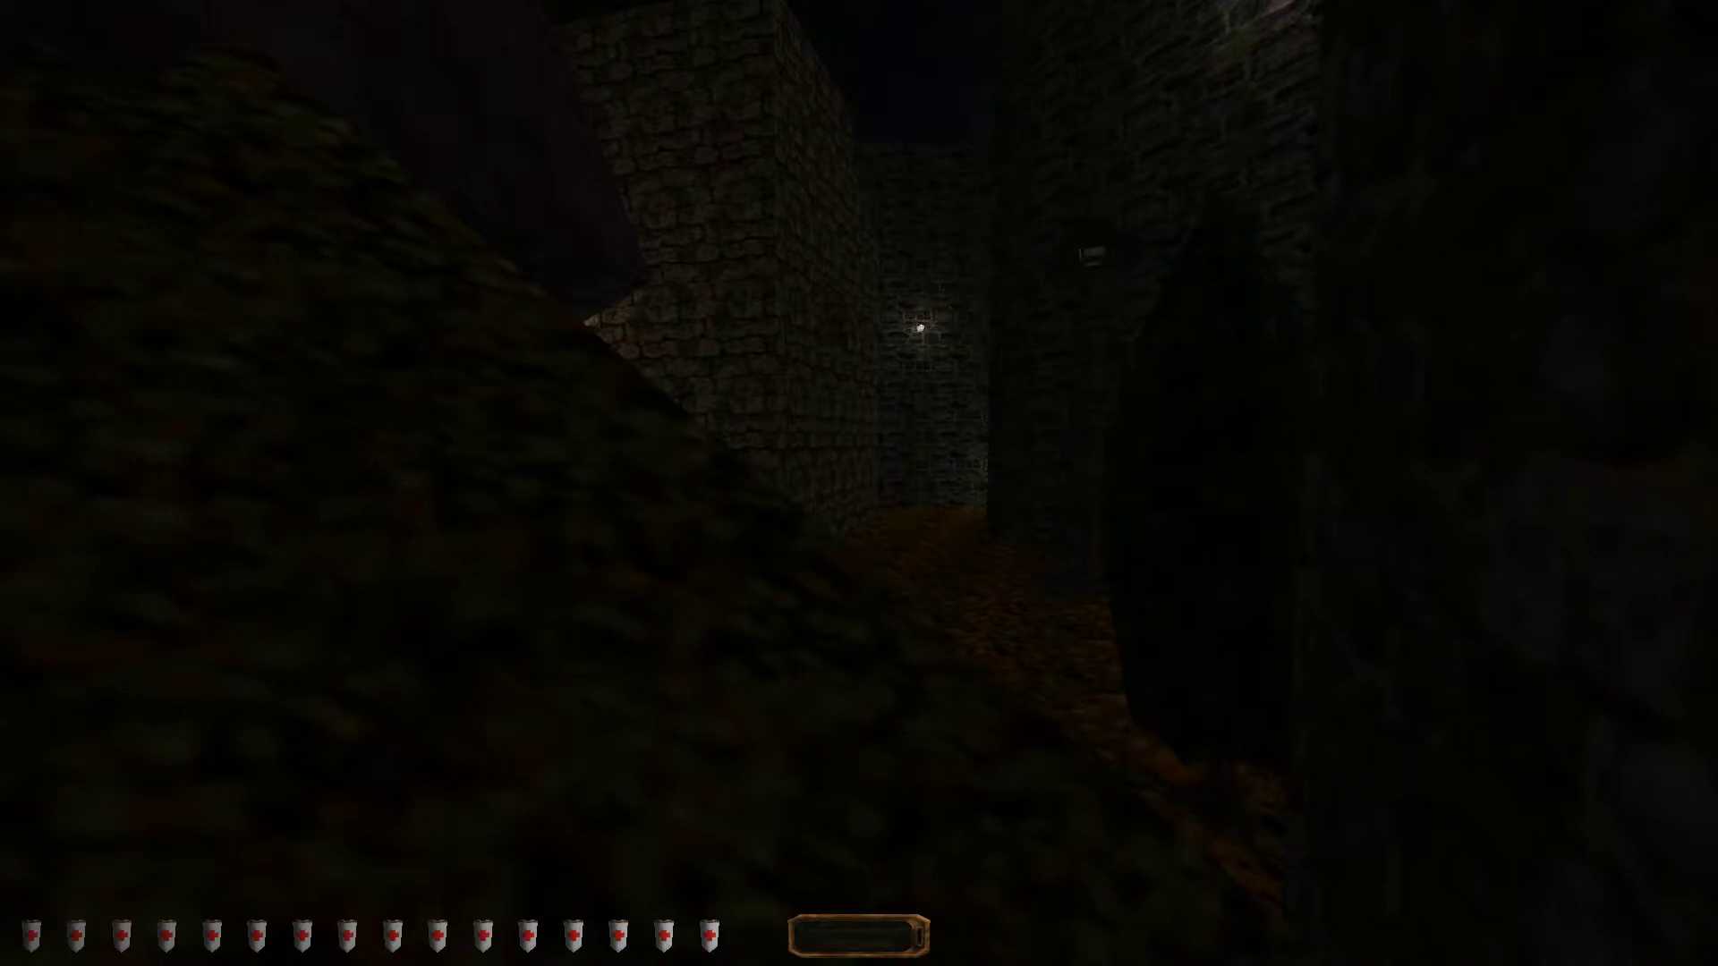
# - Walk through the corridor past the floor lantern and the leaf pile
pyautogui.press('w')
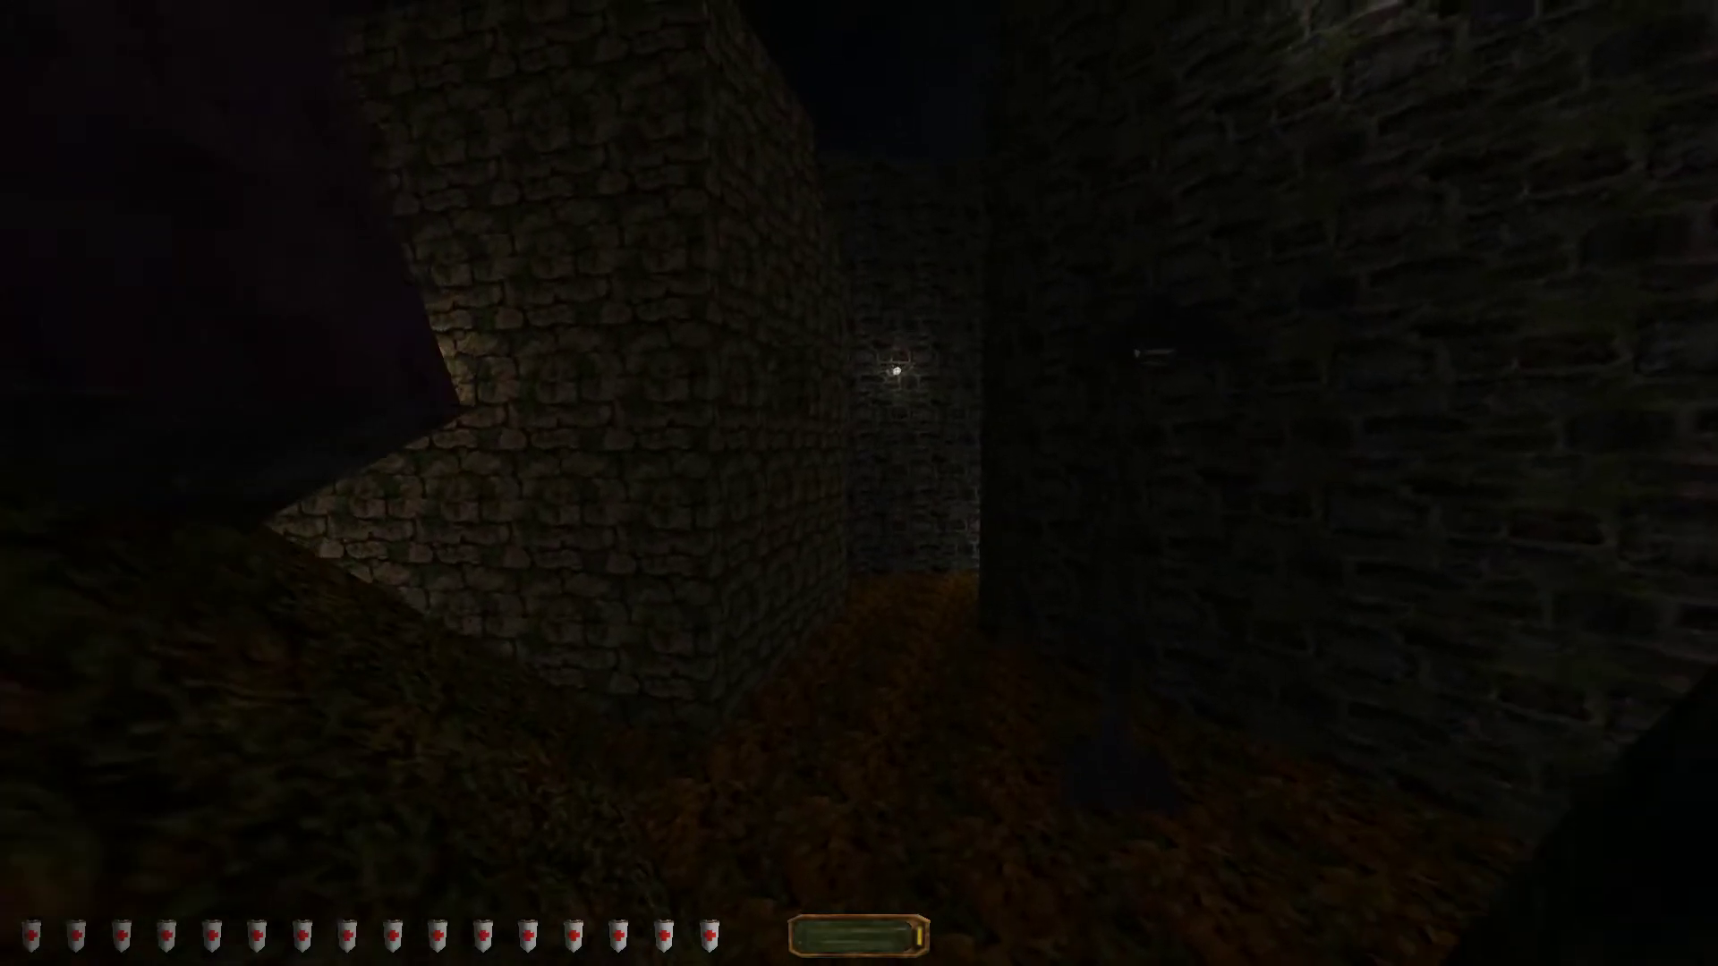
pyautogui.press('w')
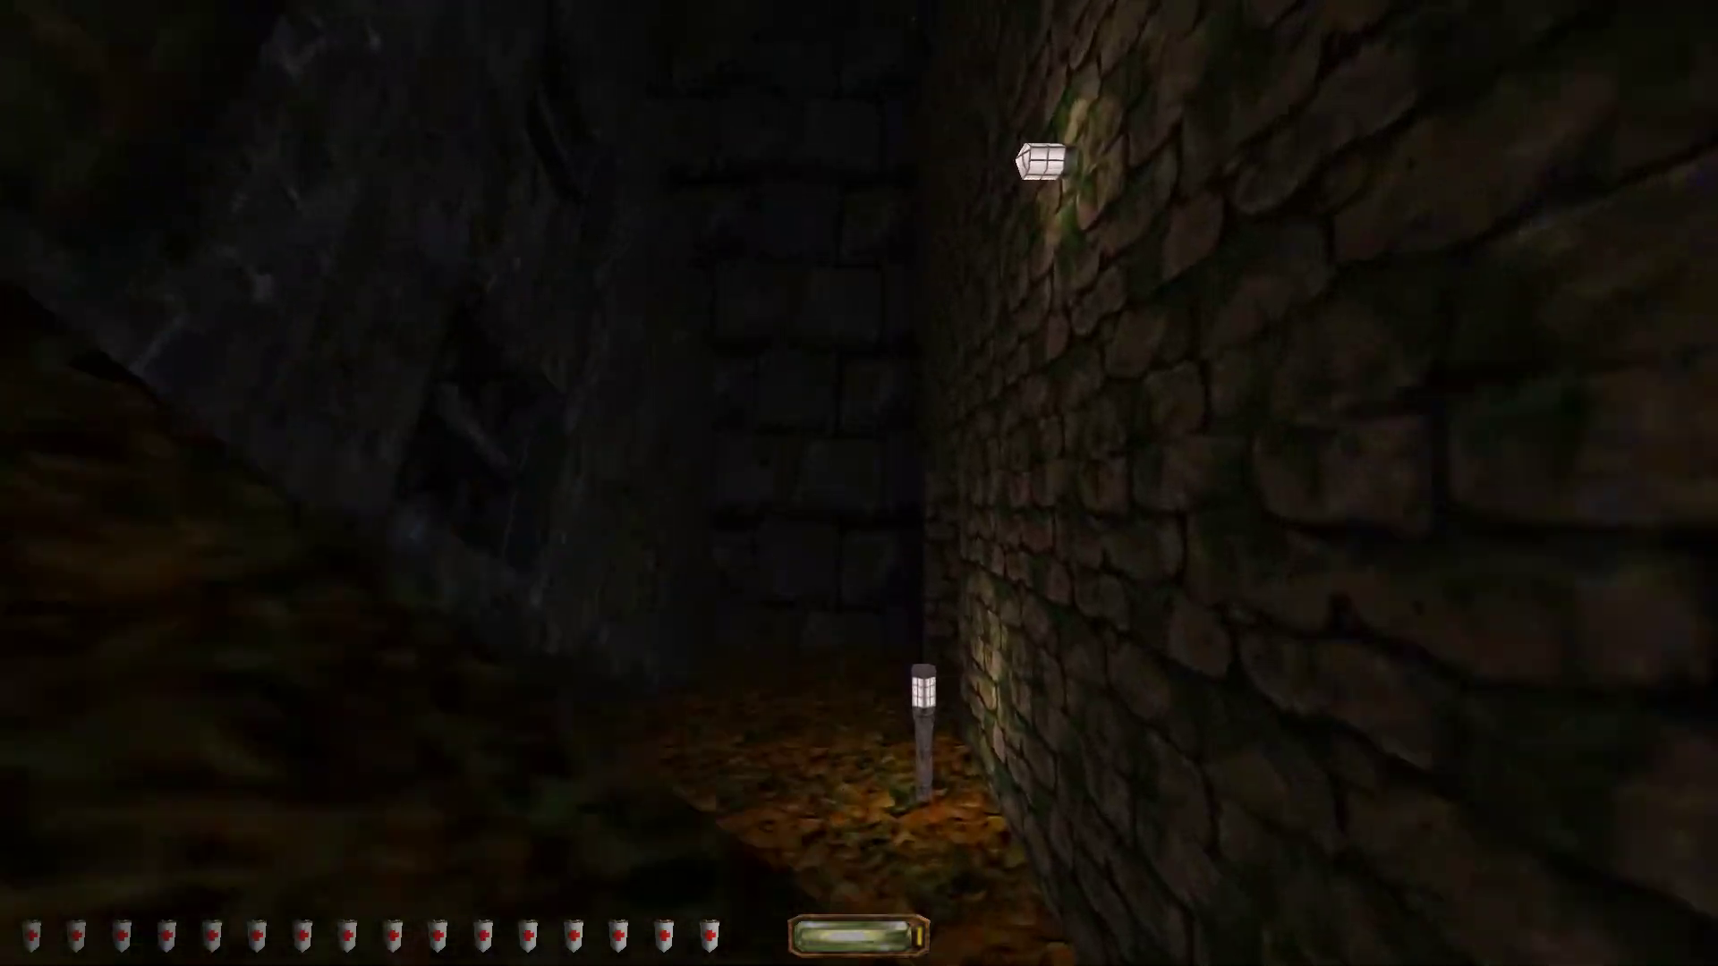
pyautogui.press('w')
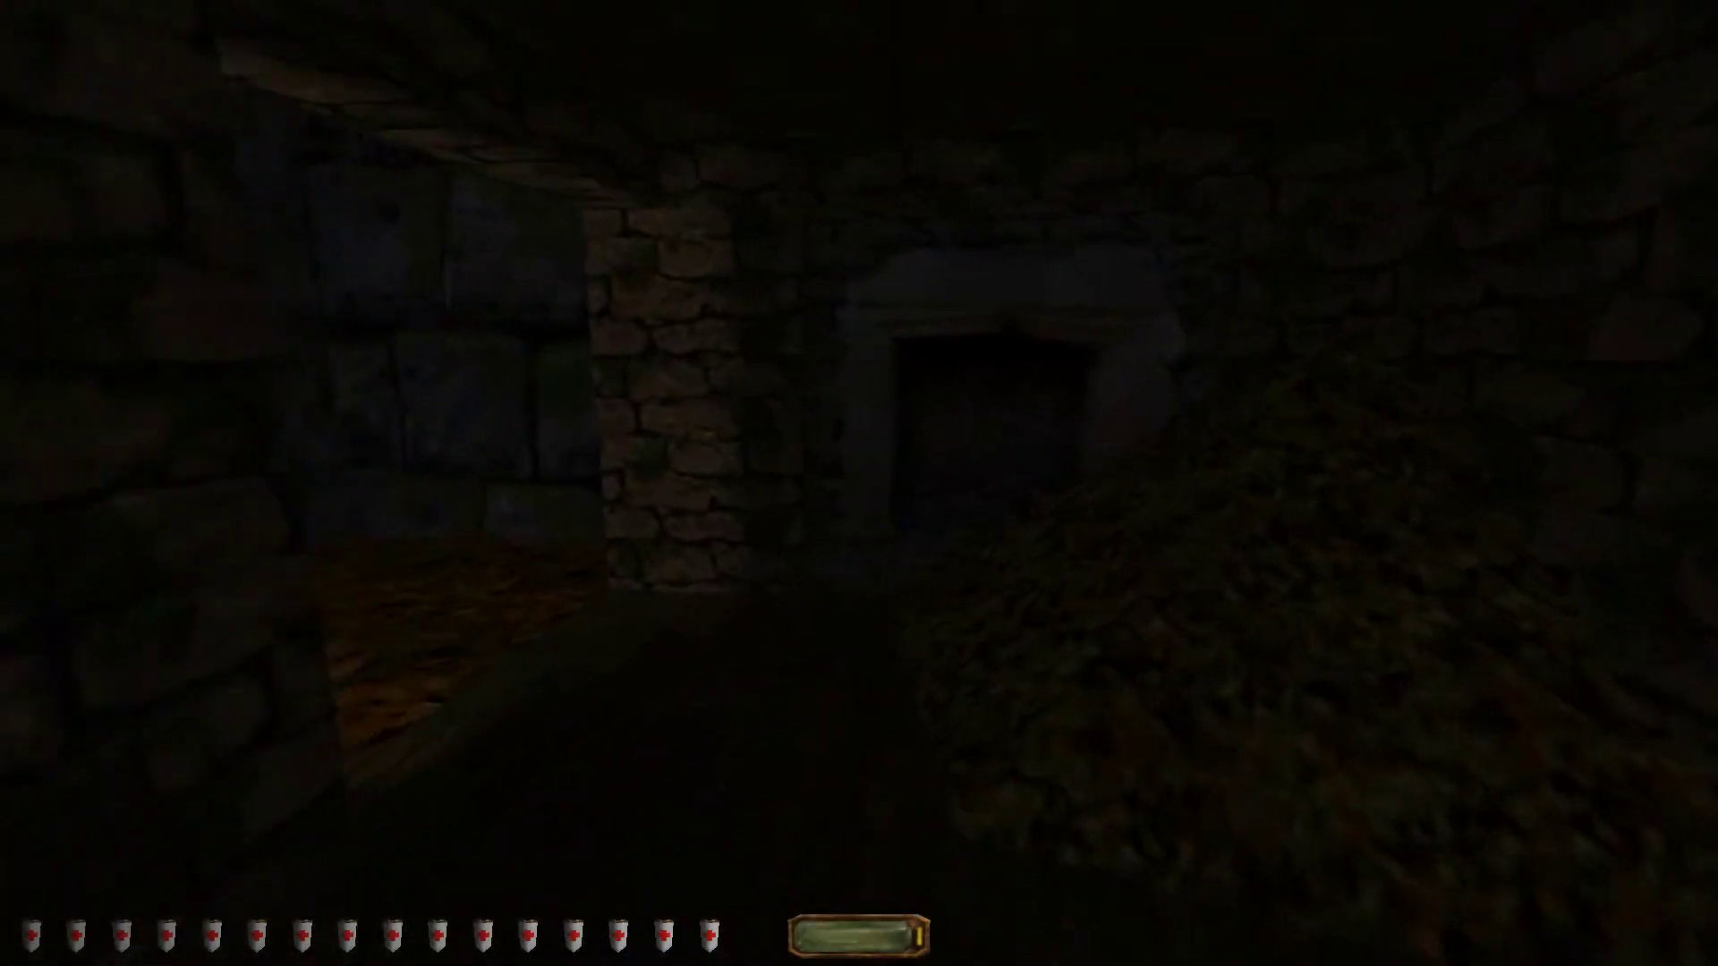
pyautogui.press('w')
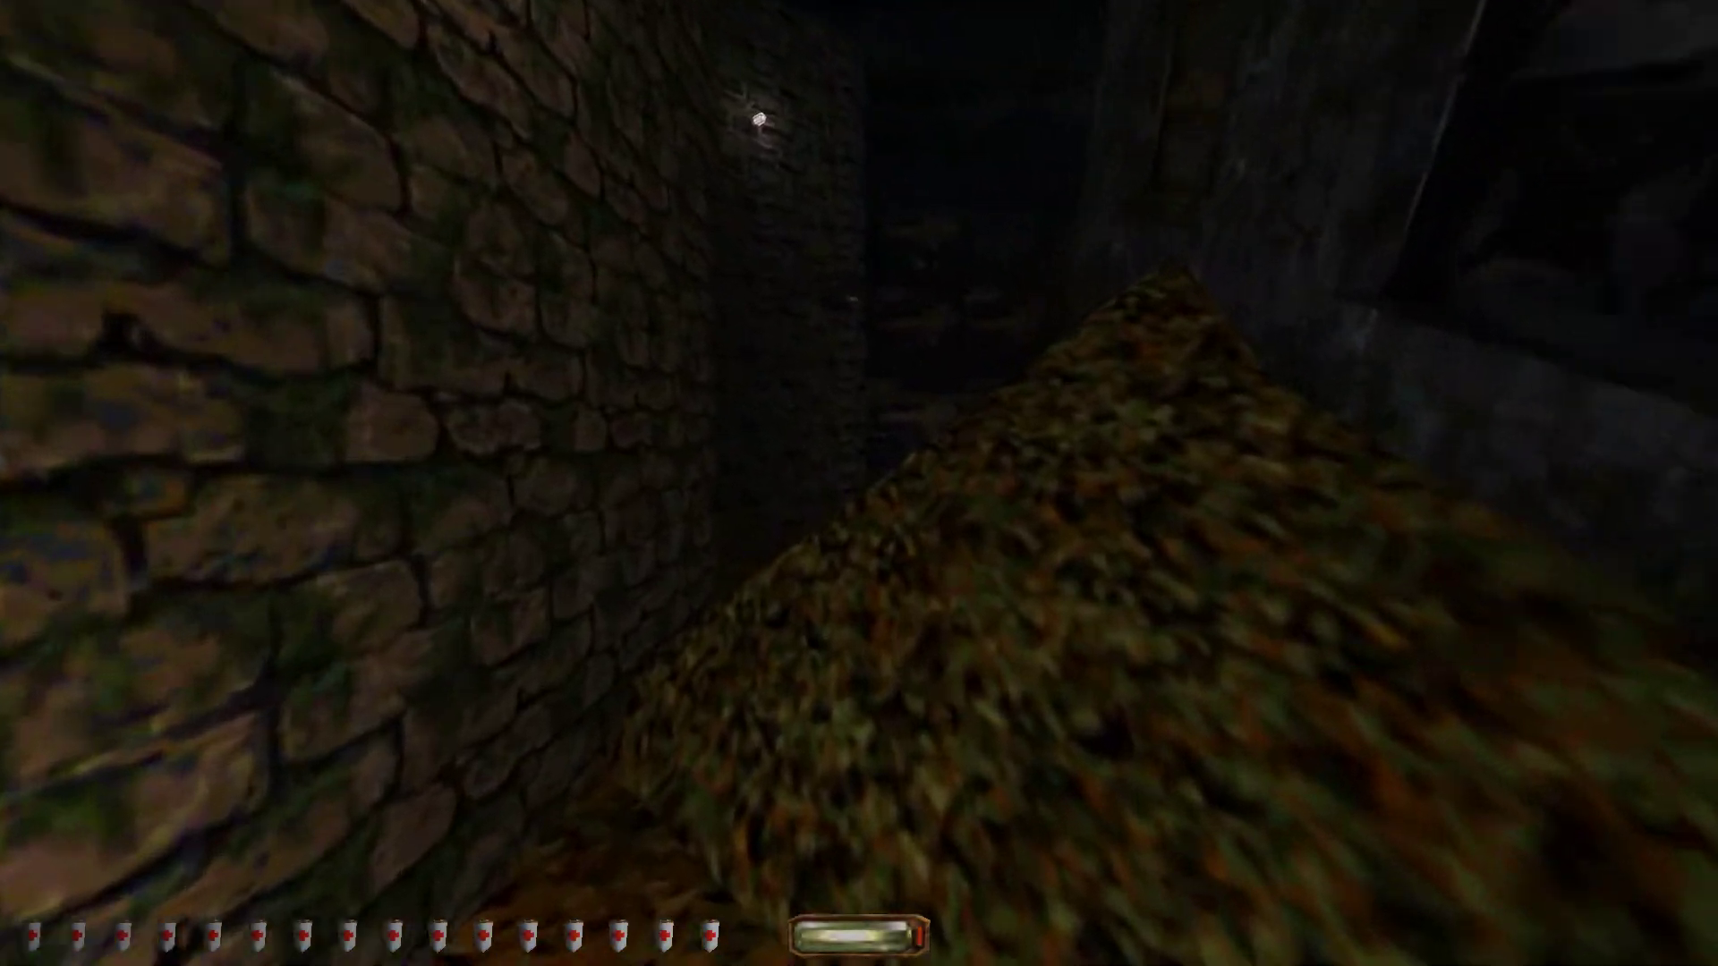
# - Check the city map, then walk past the lamp post along the mossy wall
pyautogui.press('m')
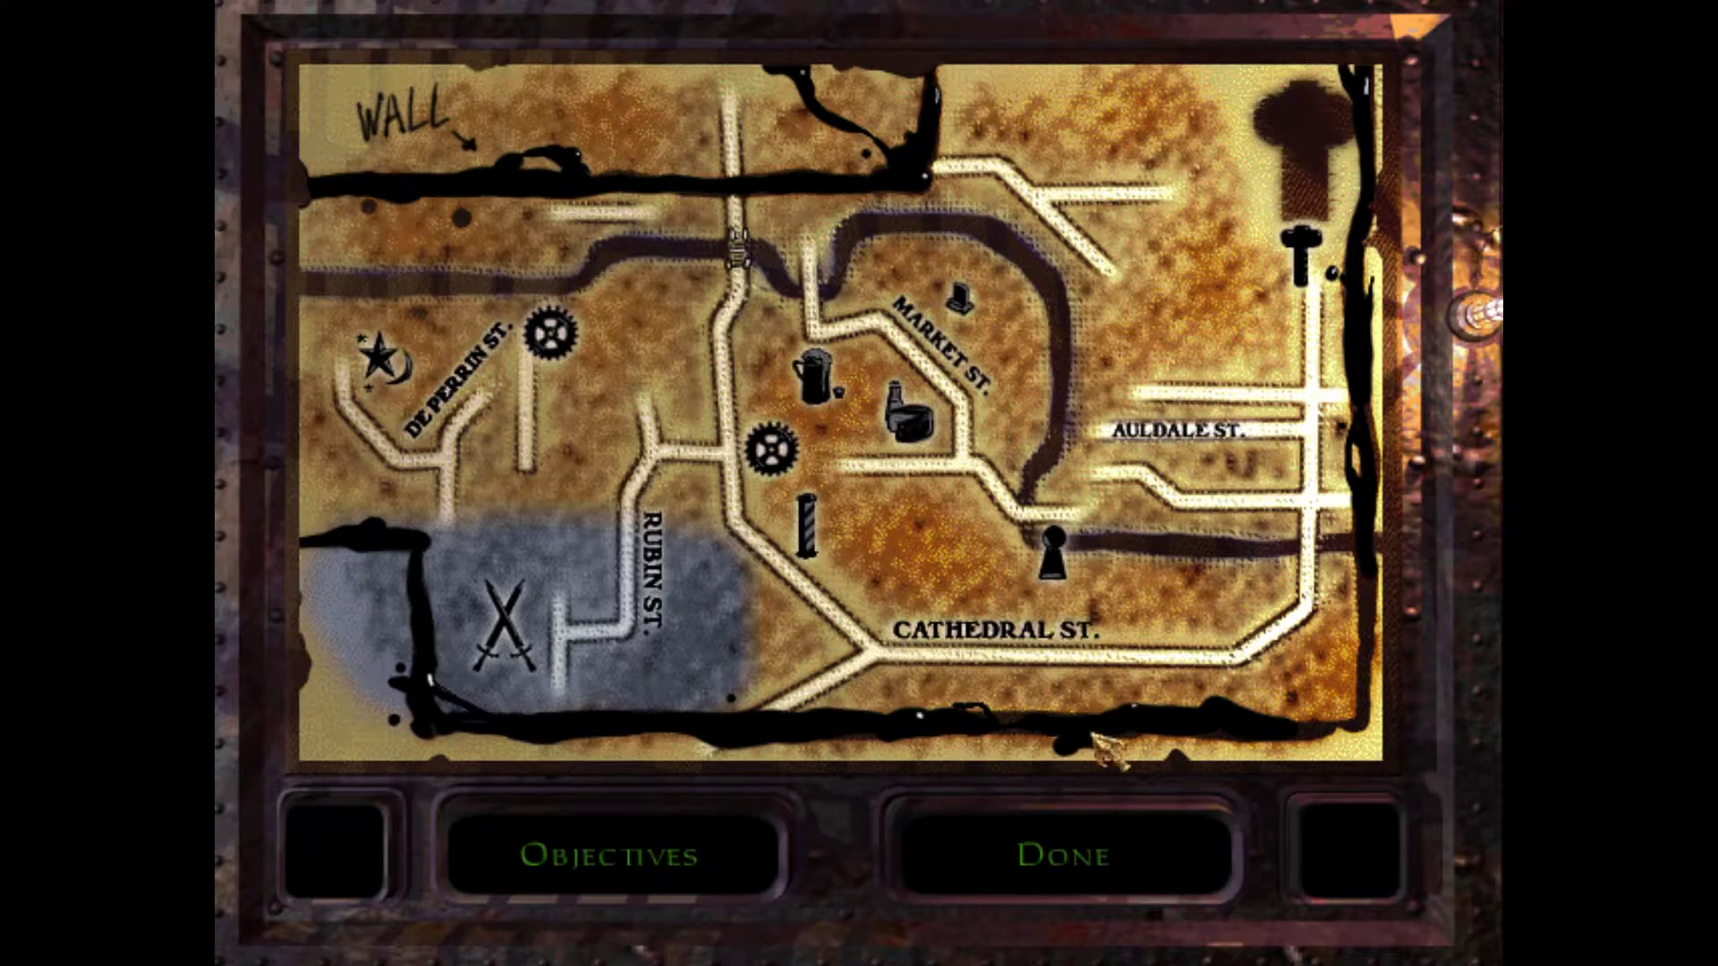
pyautogui.click(1131, 851)
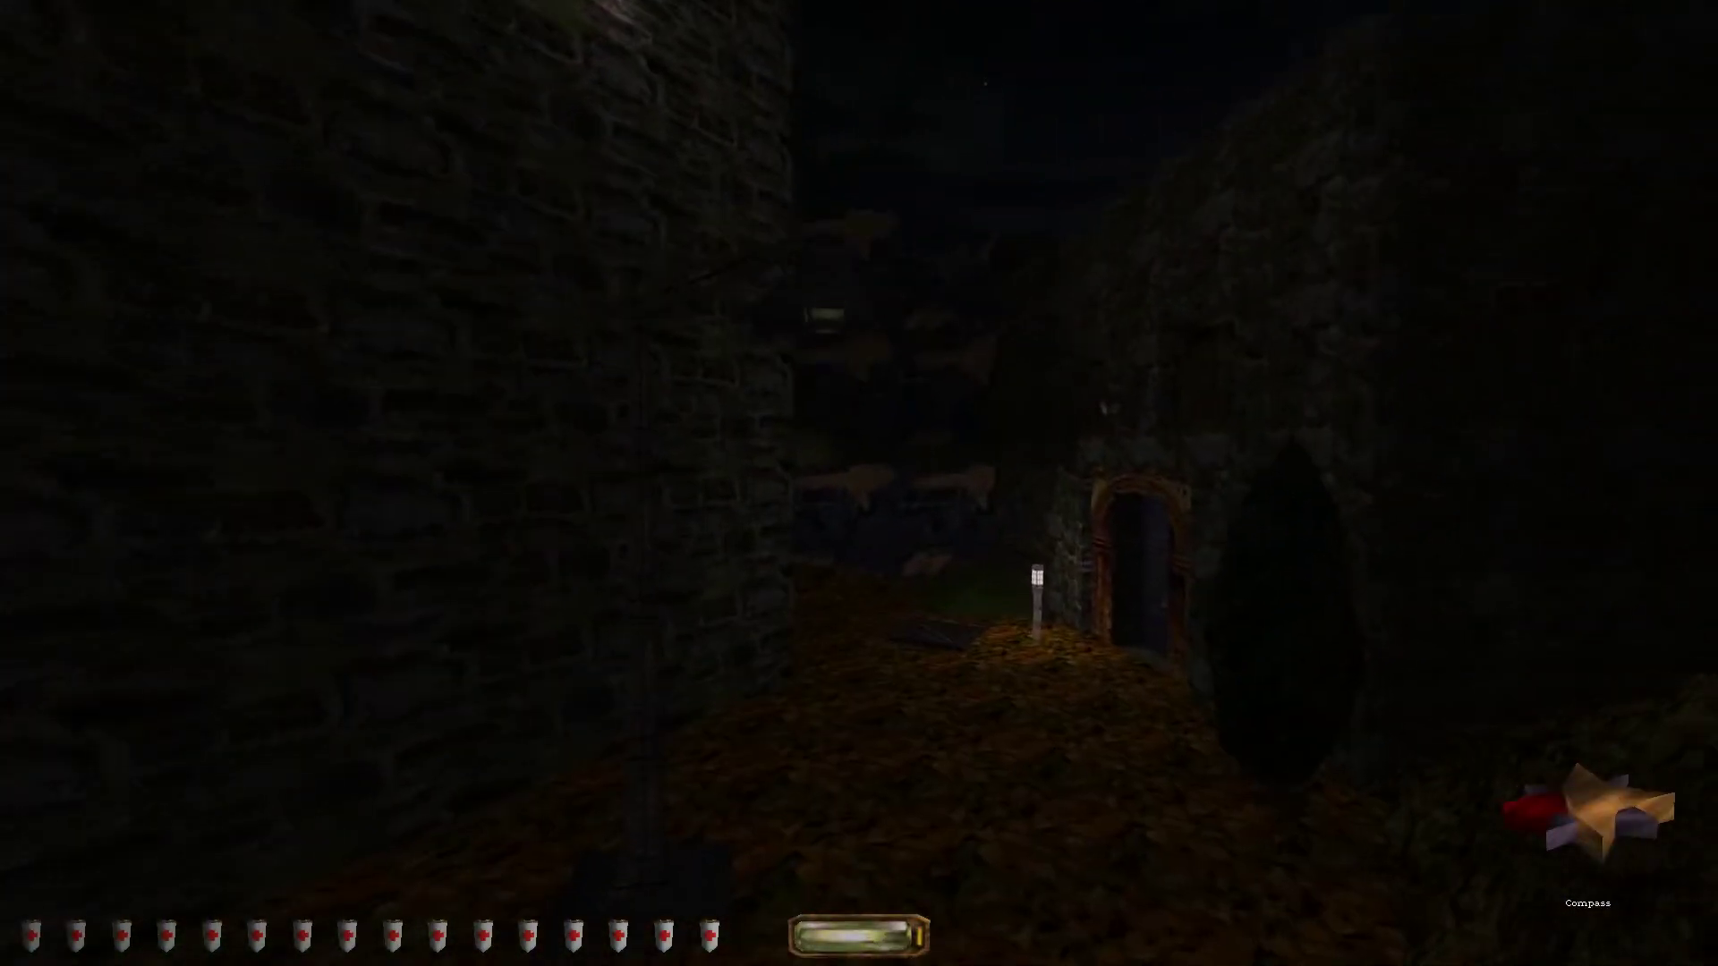
pyautogui.press('w')
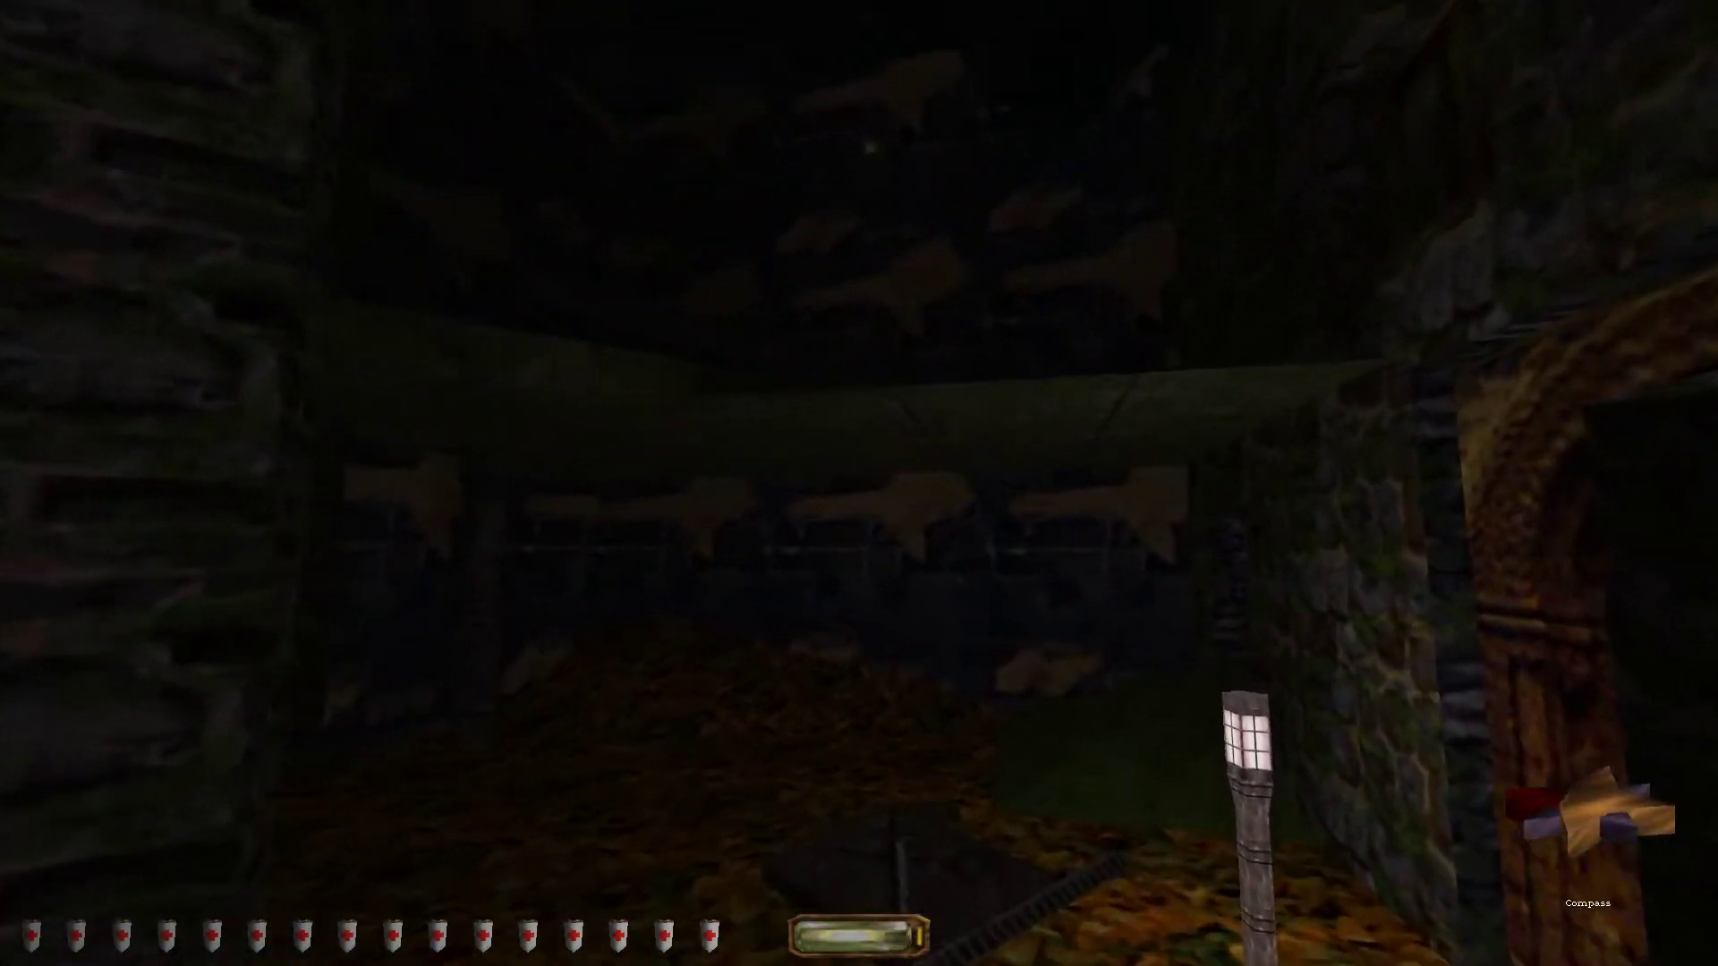
pyautogui.press('w')
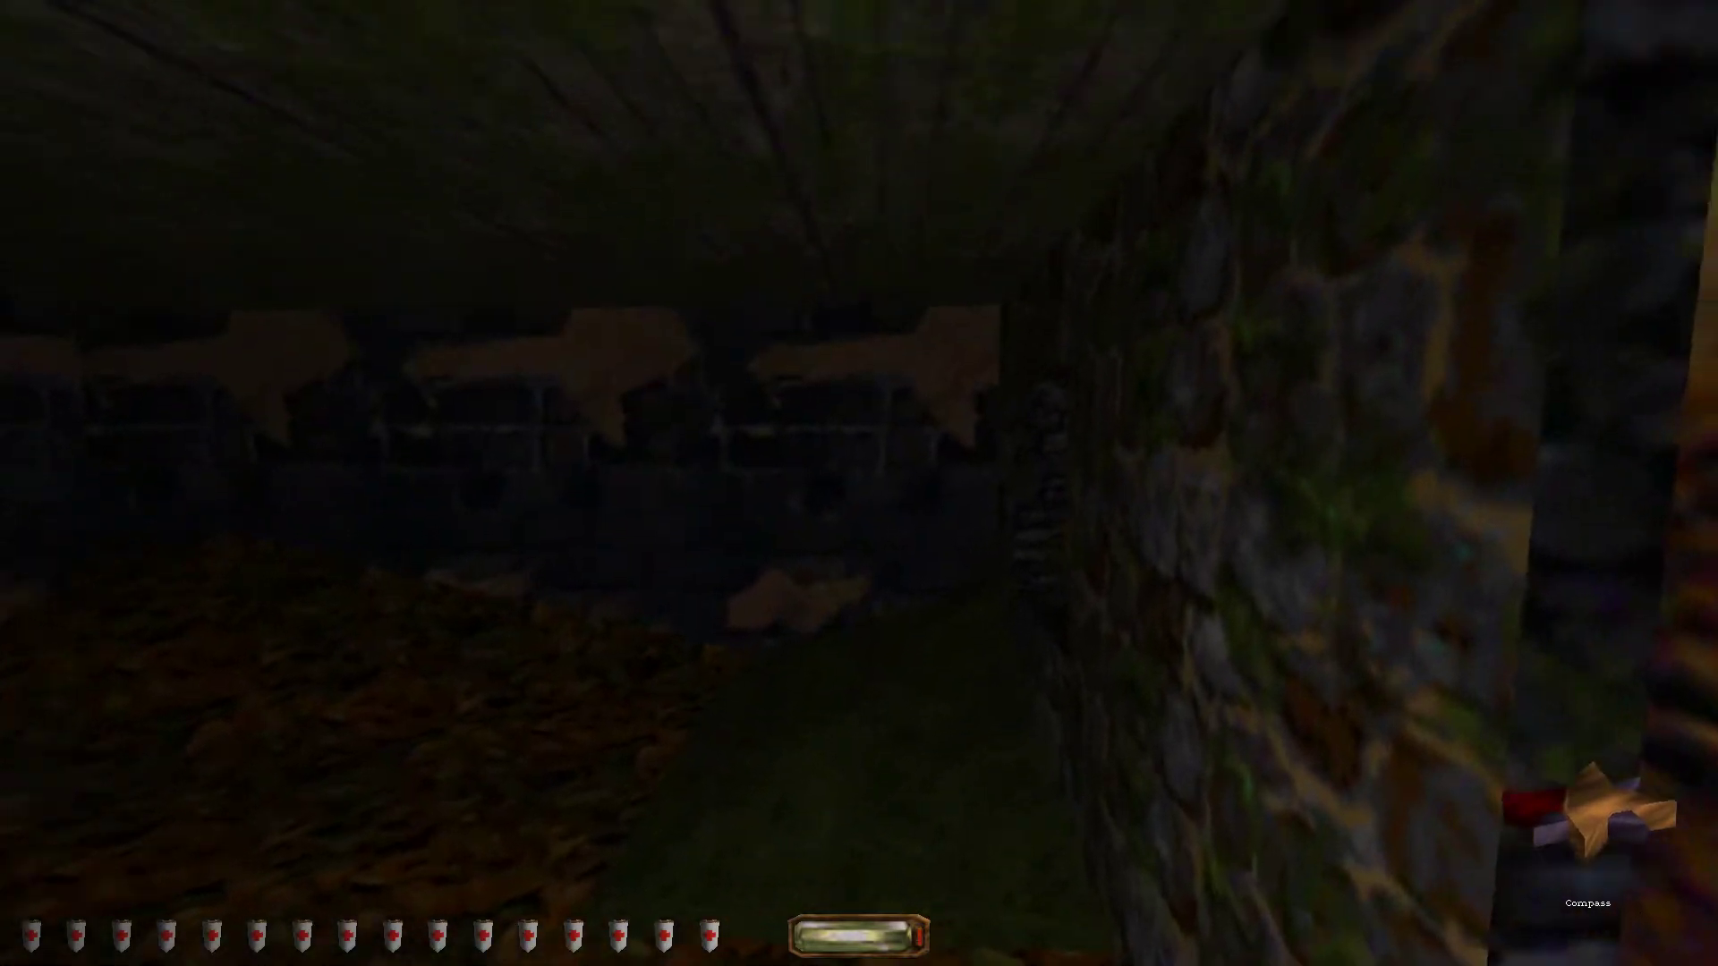
pyautogui.press('w')
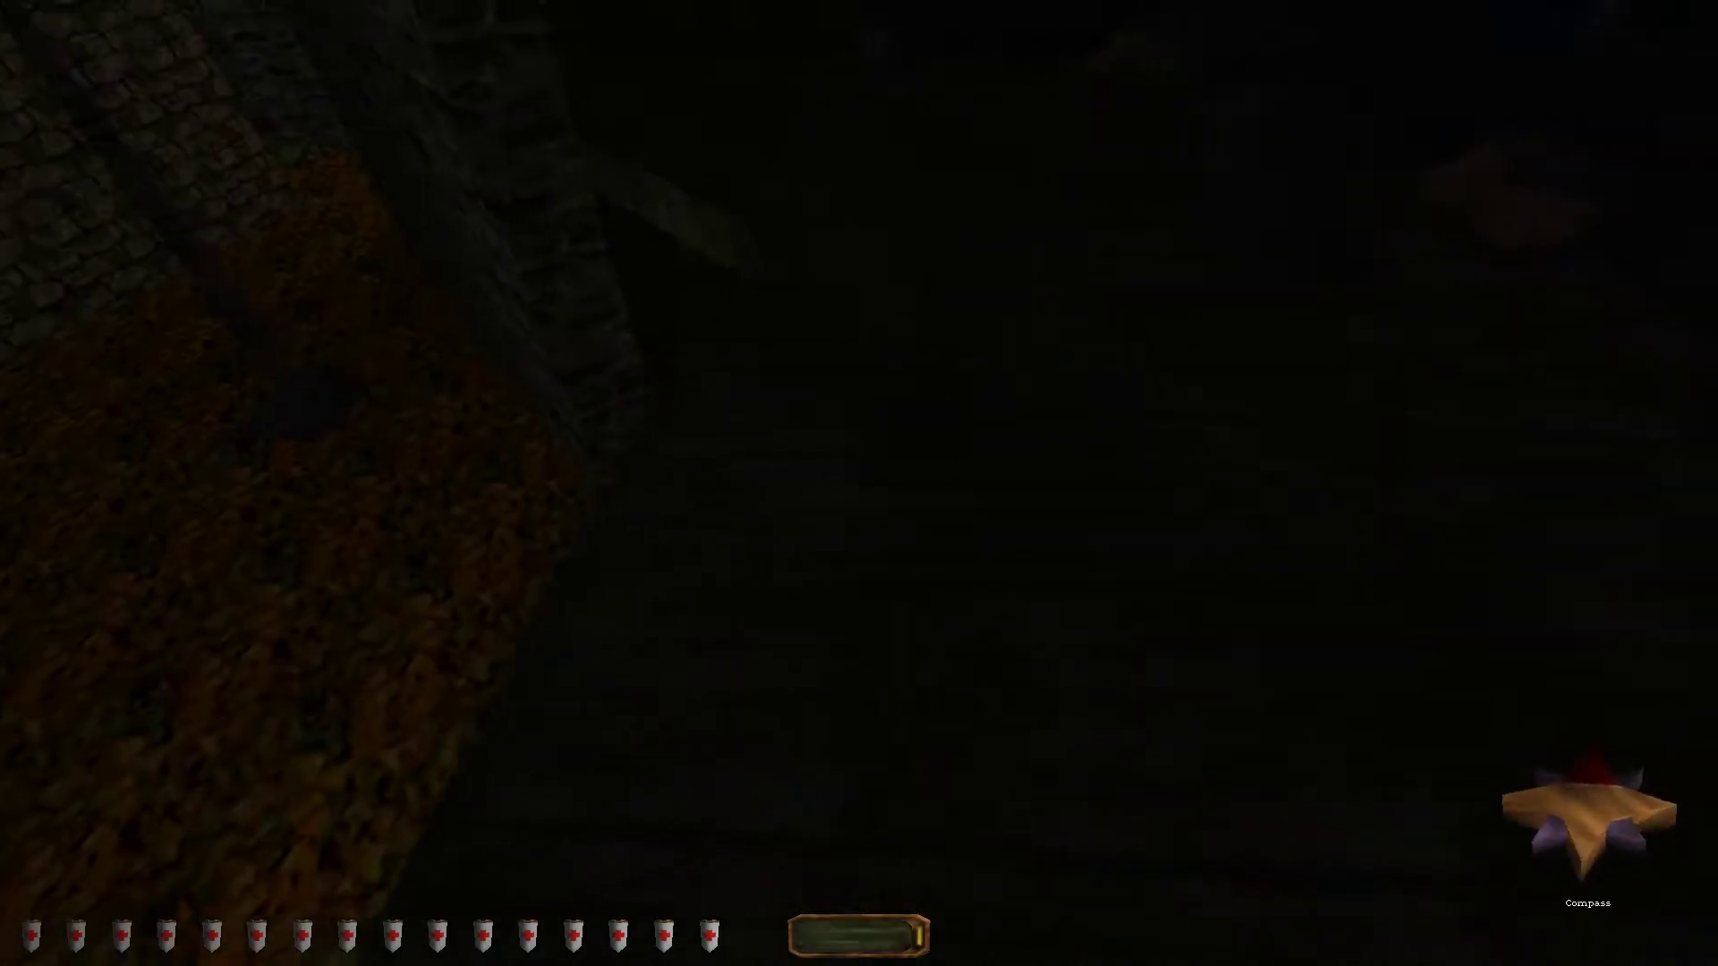
pyautogui.press('w')
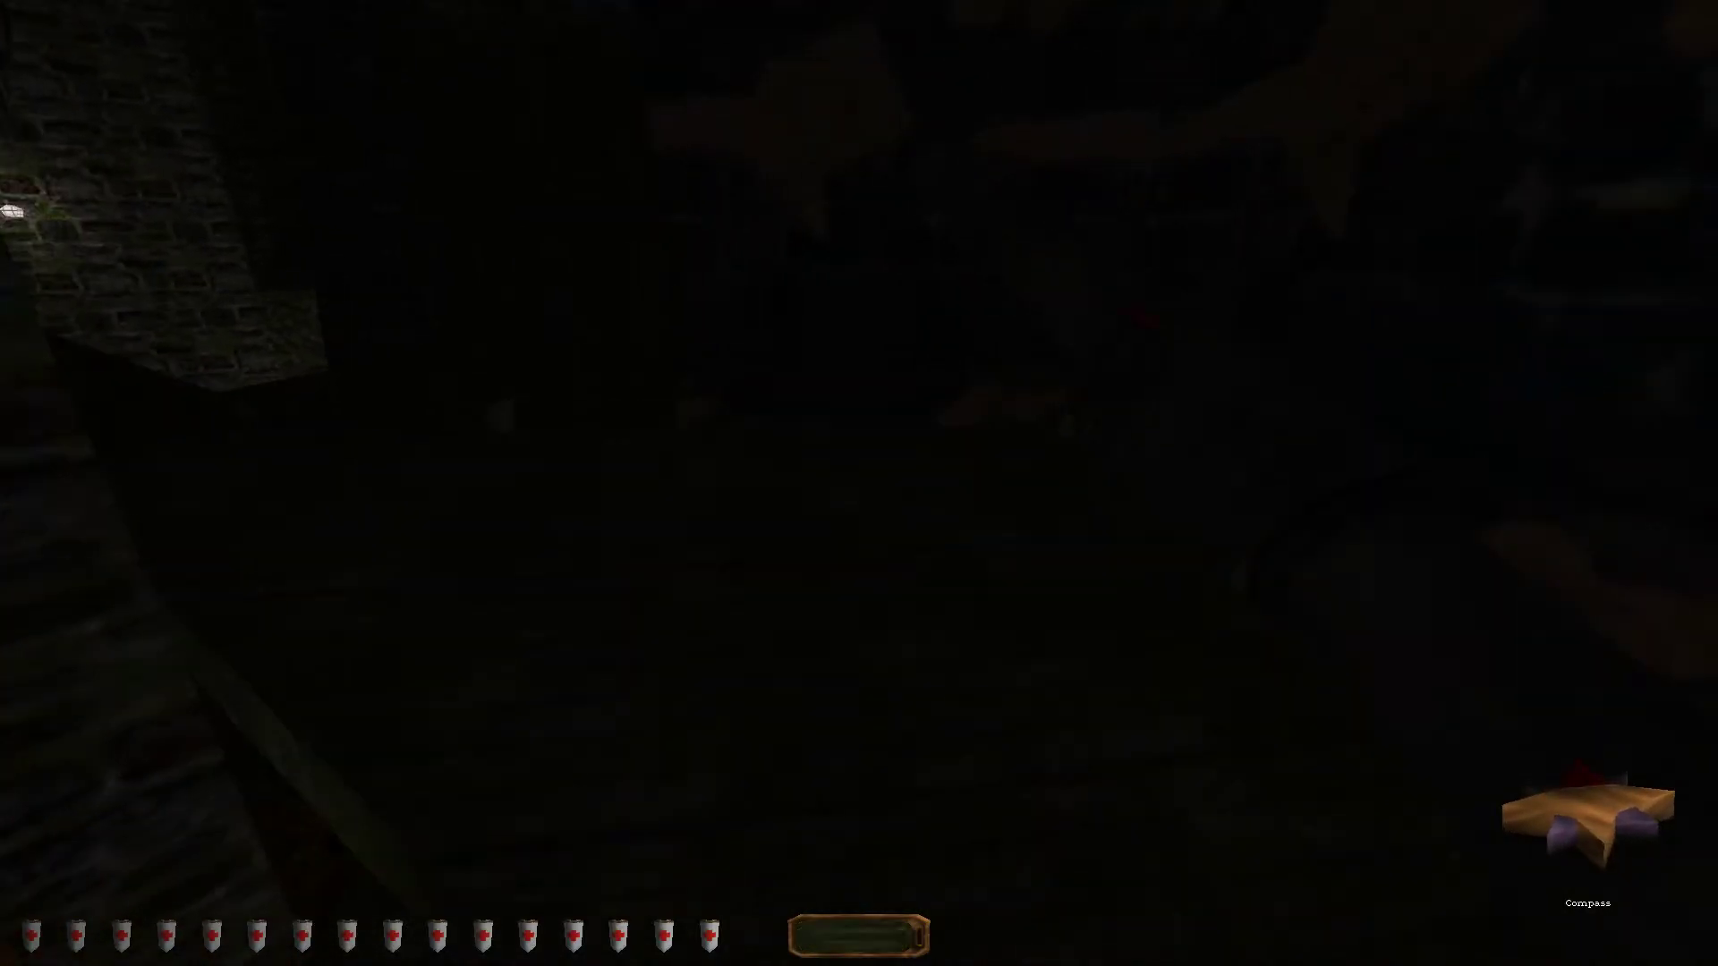
pyautogui.press('w')
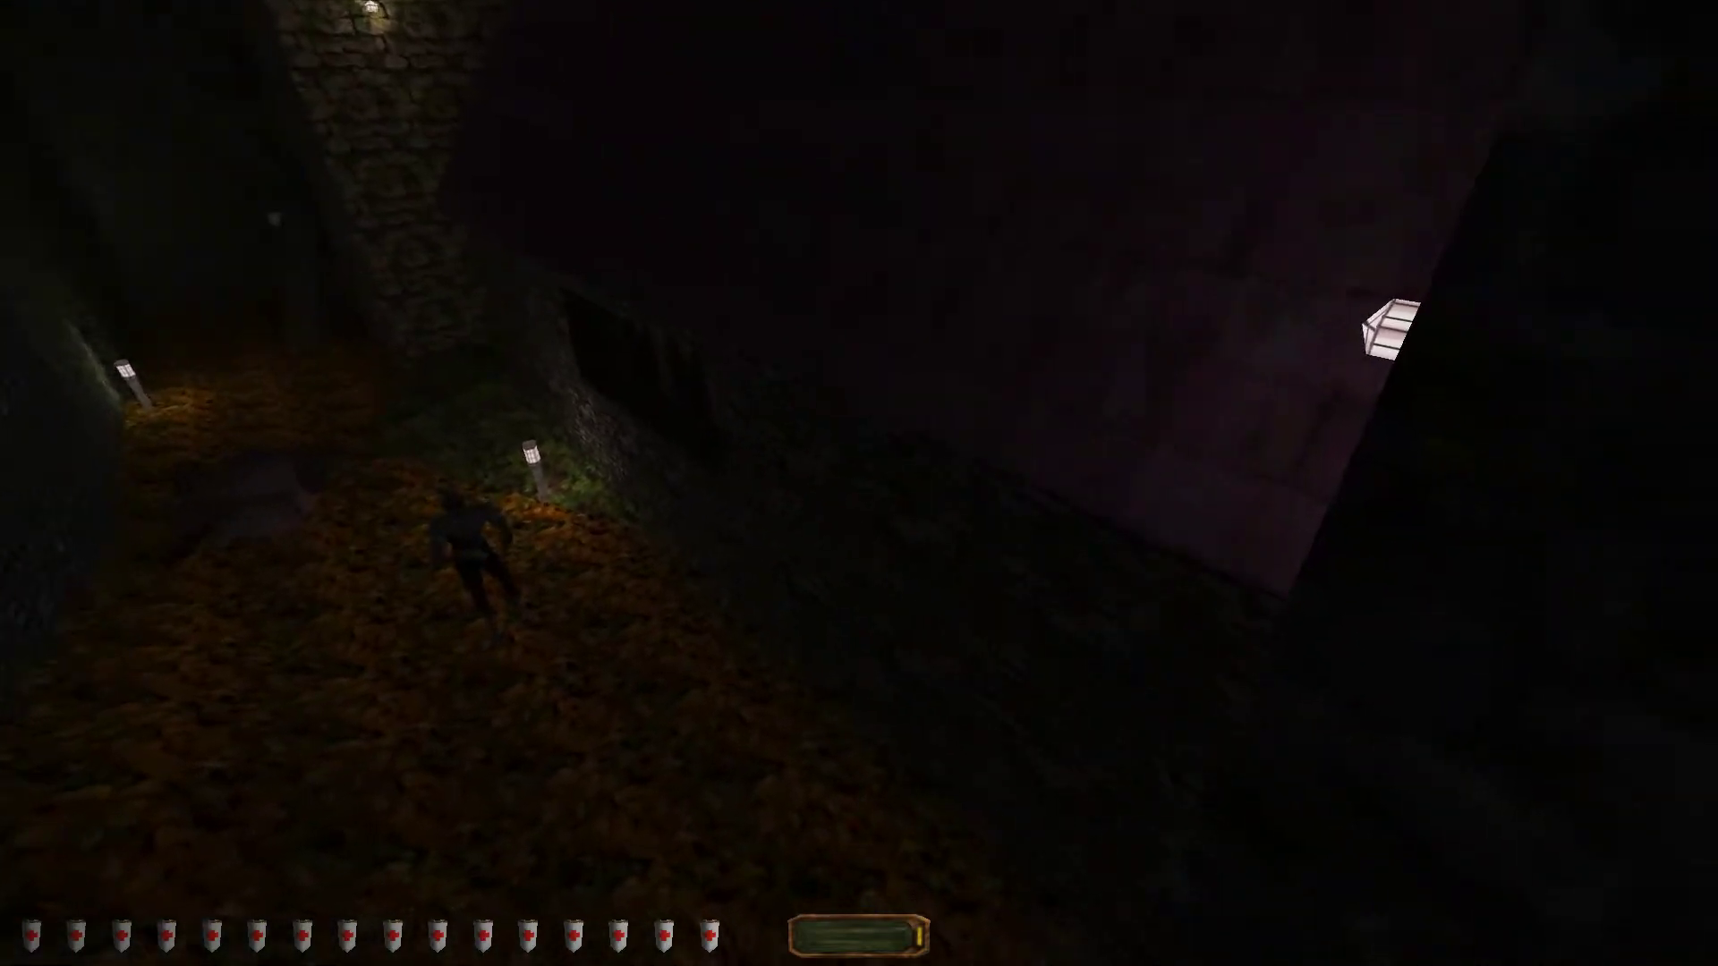
# - Fight the approaching zombie with Constantine's Sword, then retreat toward the lamp post
pyautogui.press(']')
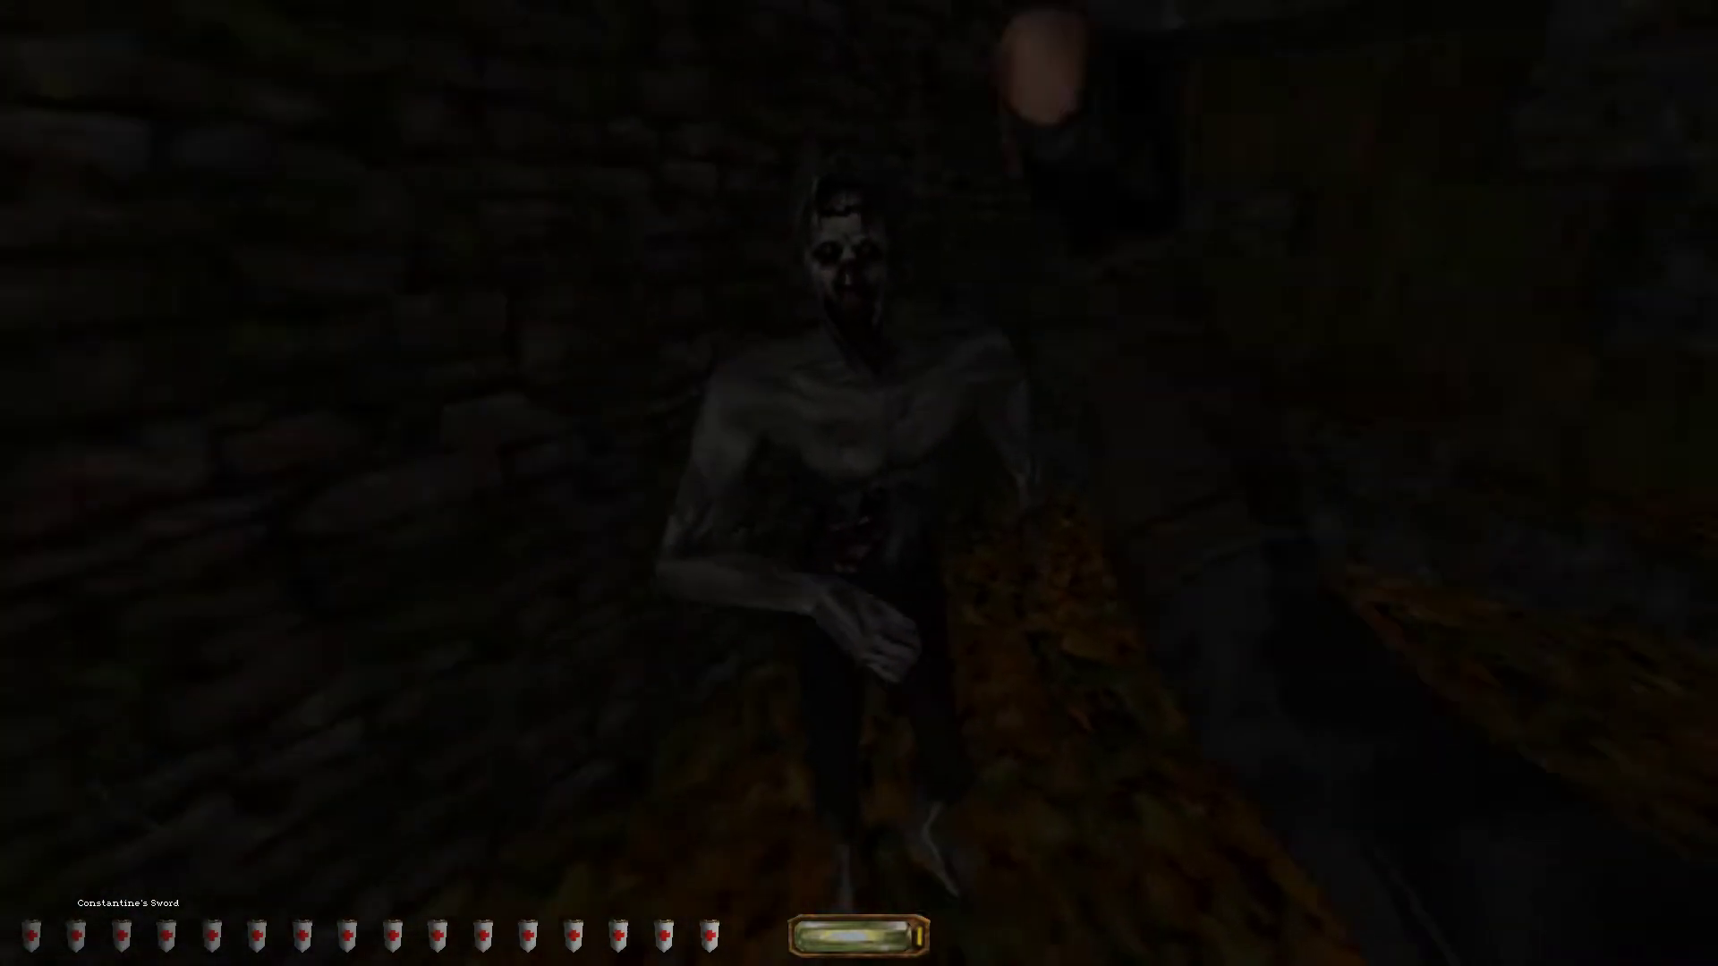
pyautogui.click(860, 483)
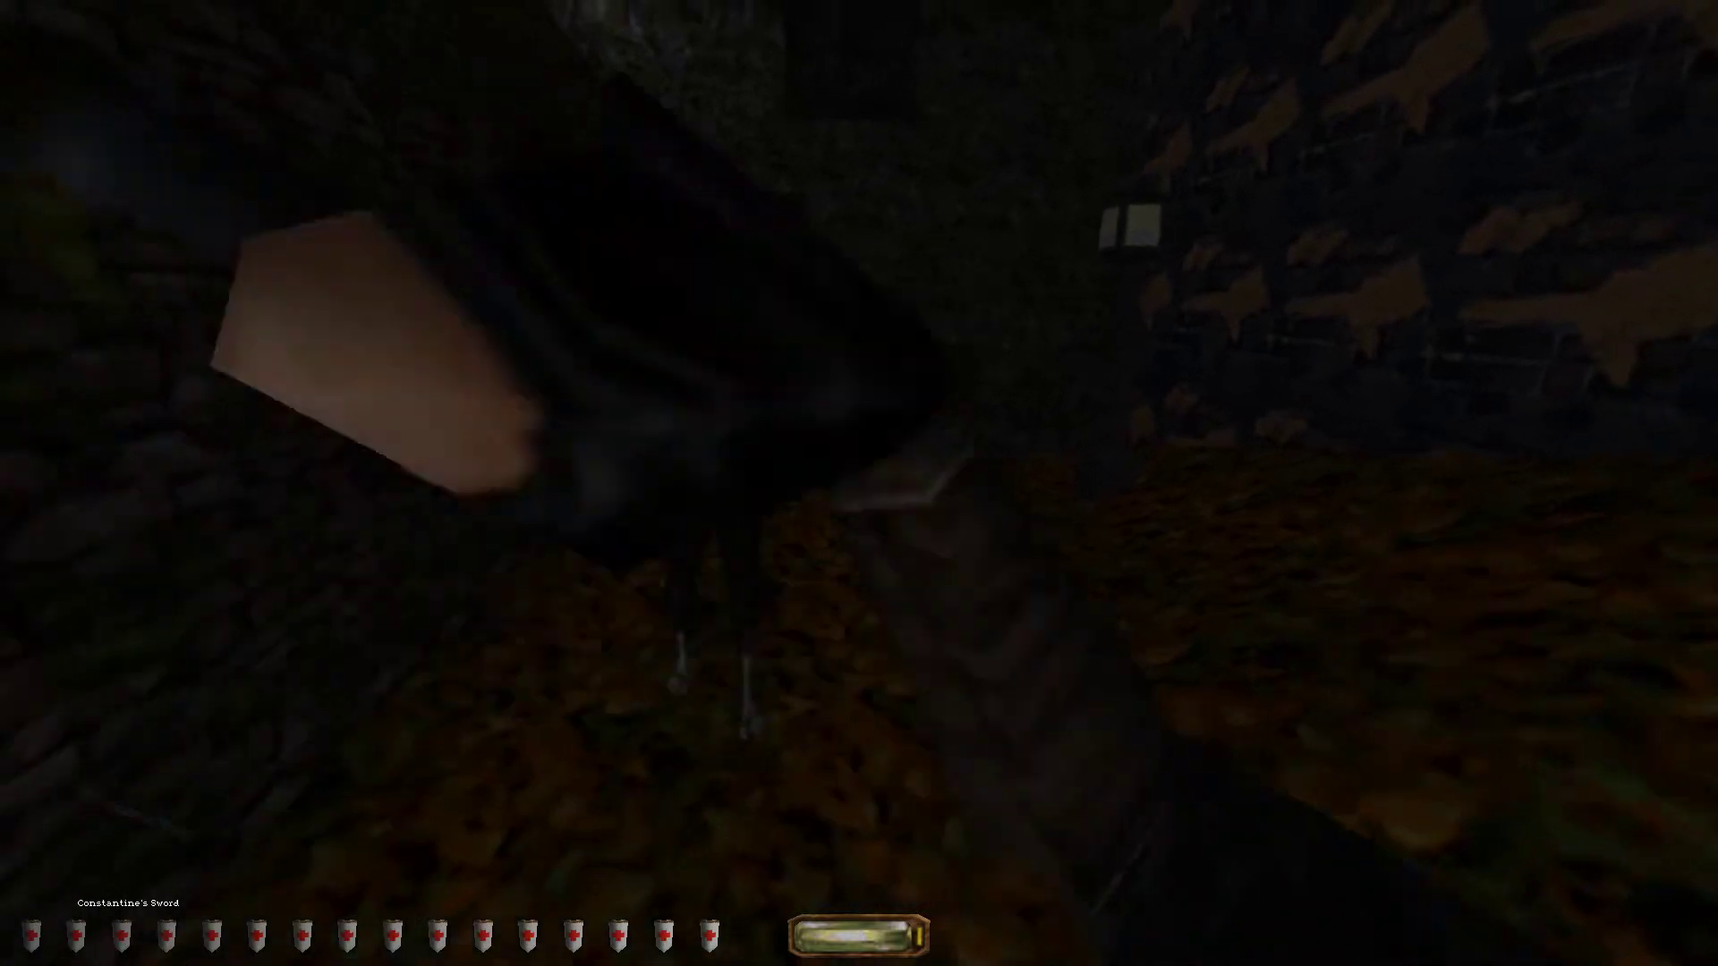
pyautogui.press('s')
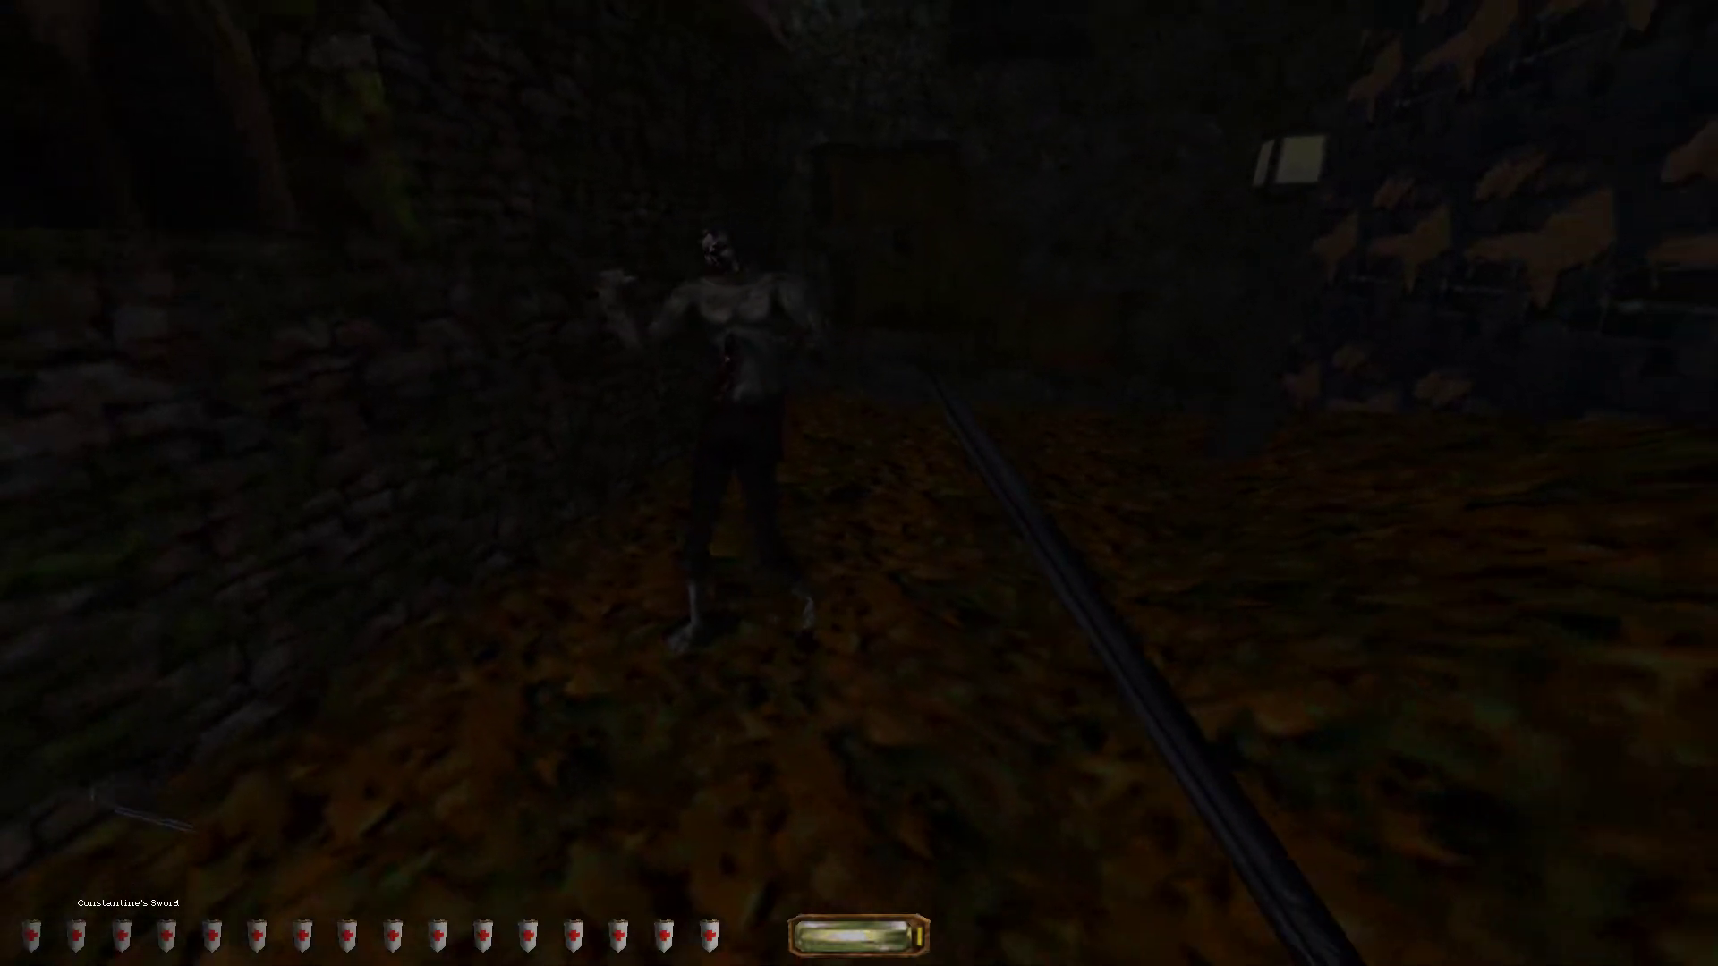
pyautogui.click(859, 483)
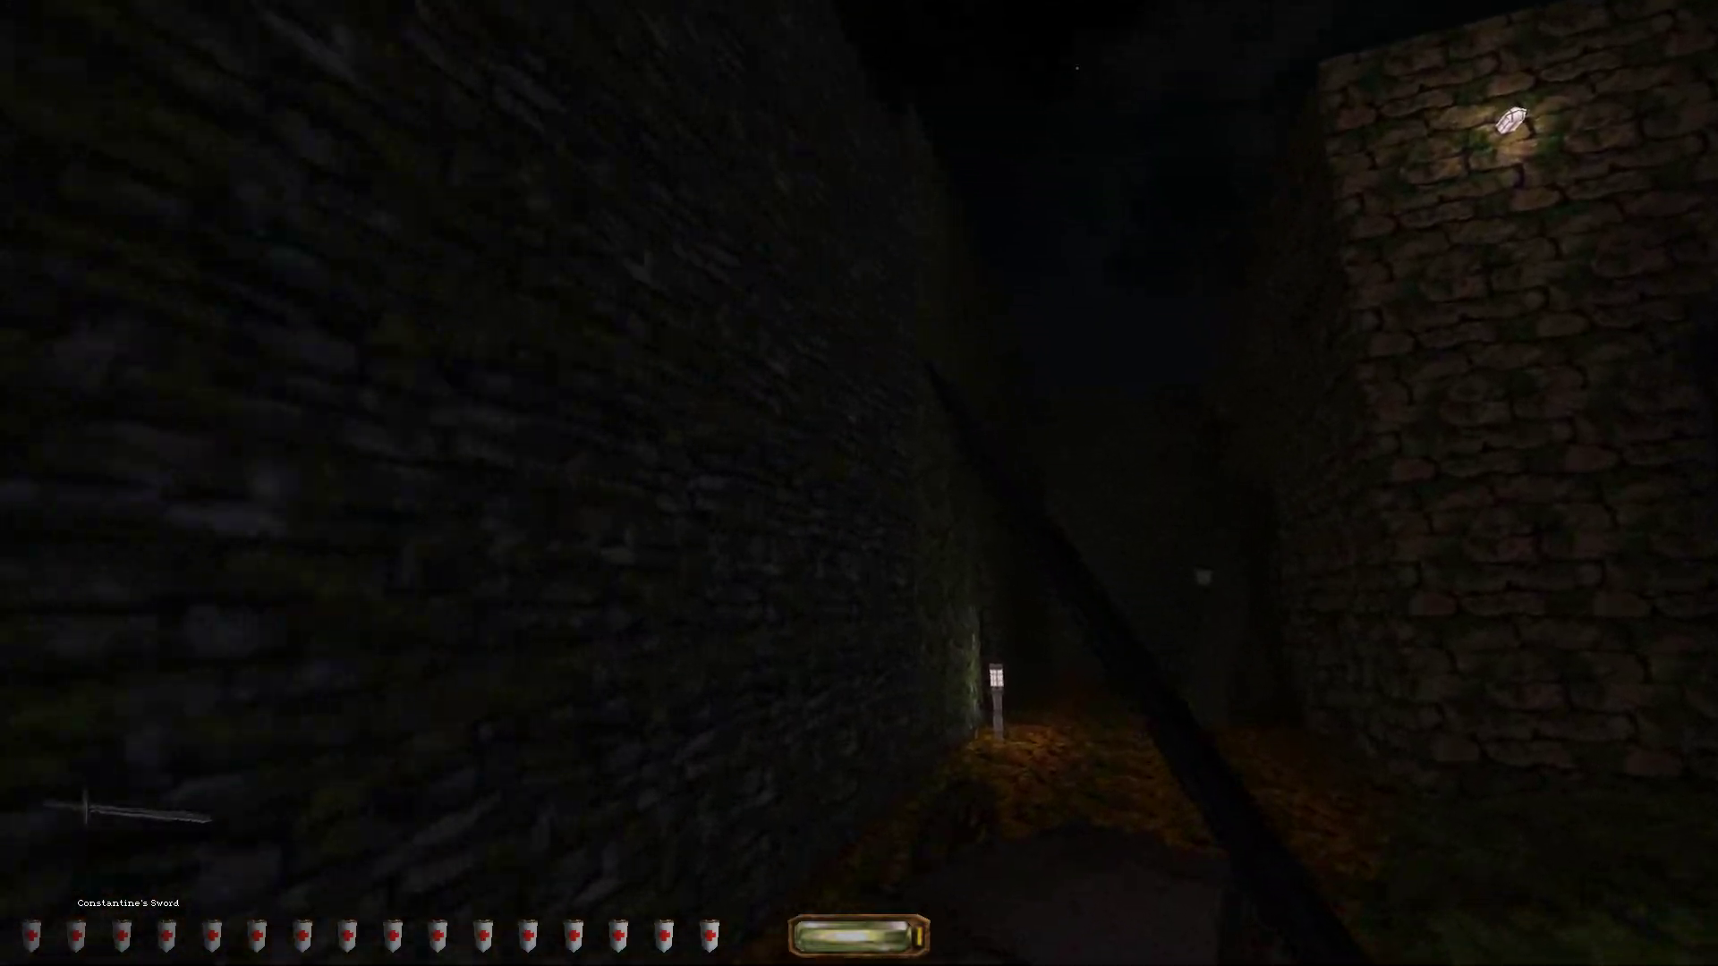
pyautogui.press('w')
pyautogui.press('w')
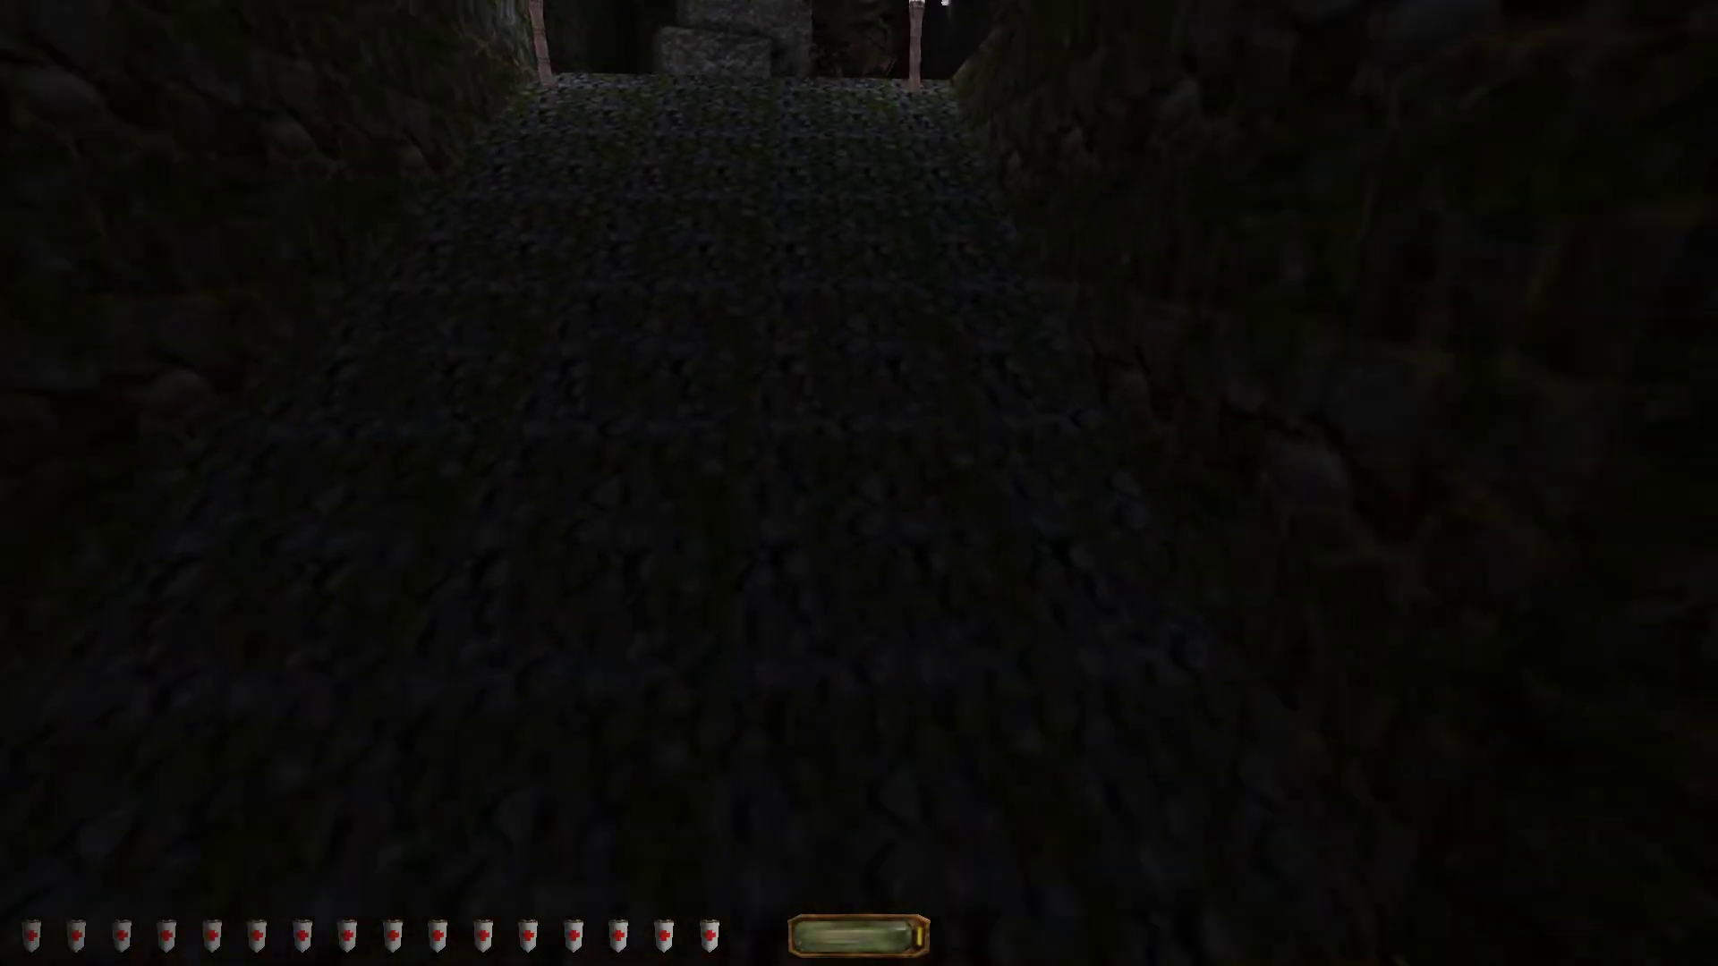
# - Advance down the alley, cycling inventory through Flash Bomb to the lockpicks
pyautogui.press('w')
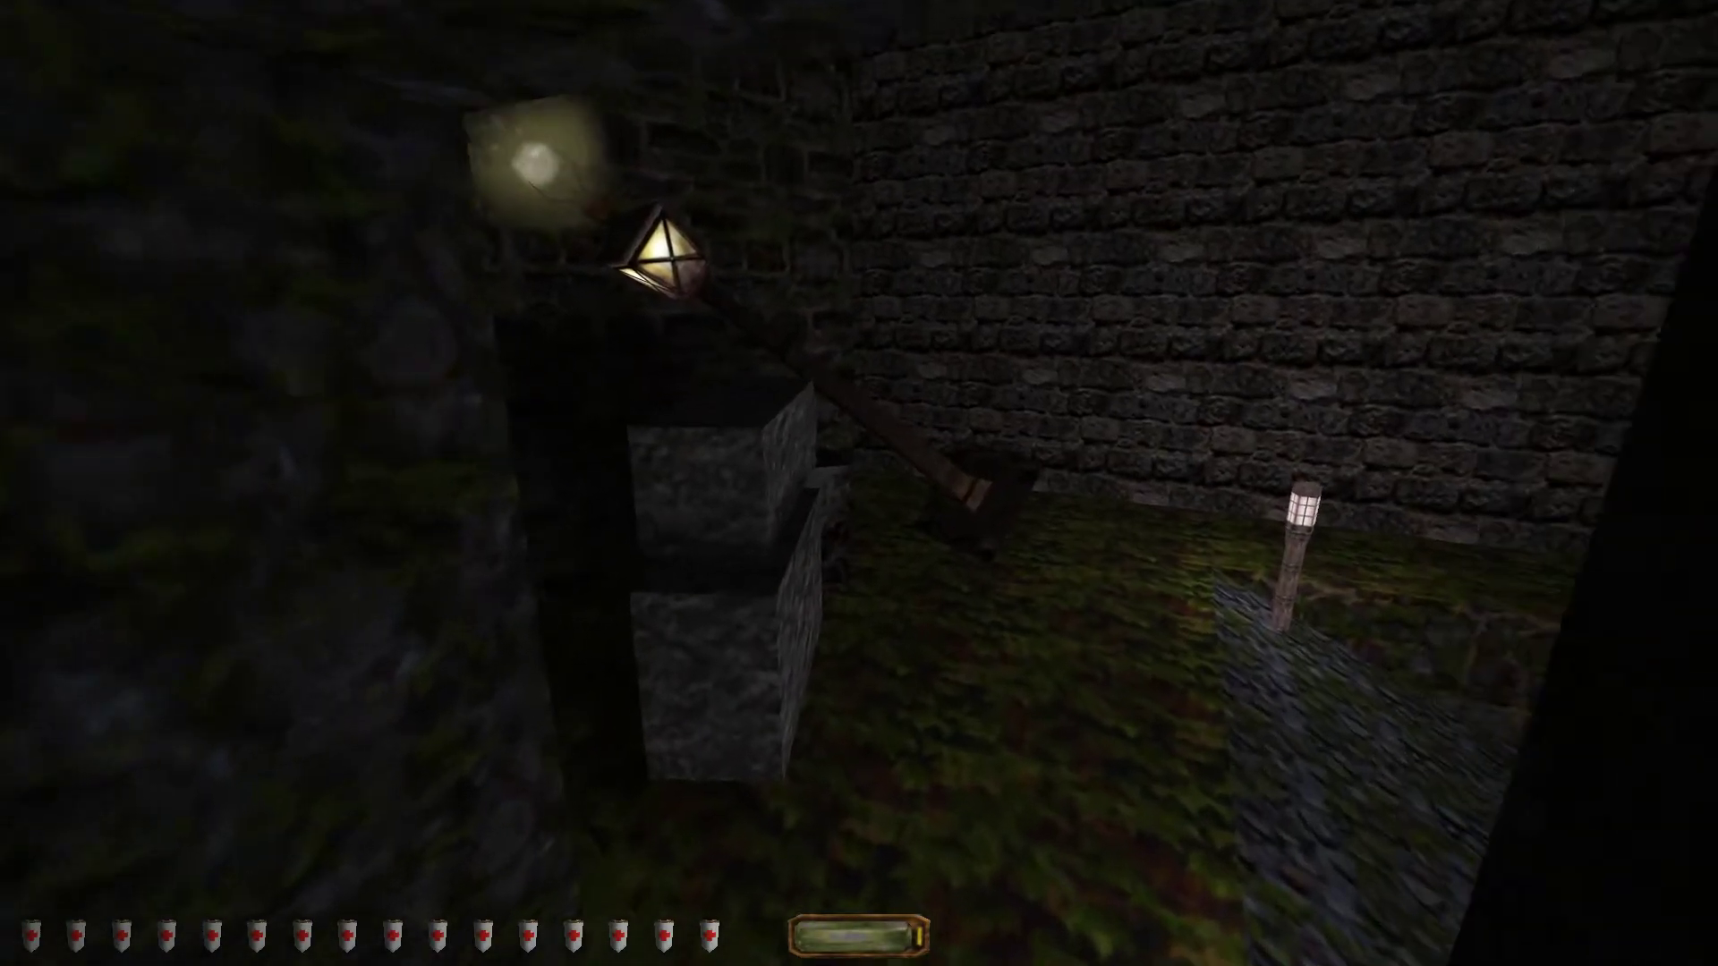
pyautogui.press(']')
pyautogui.press(']')
pyautogui.press(']')
pyautogui.press(']')
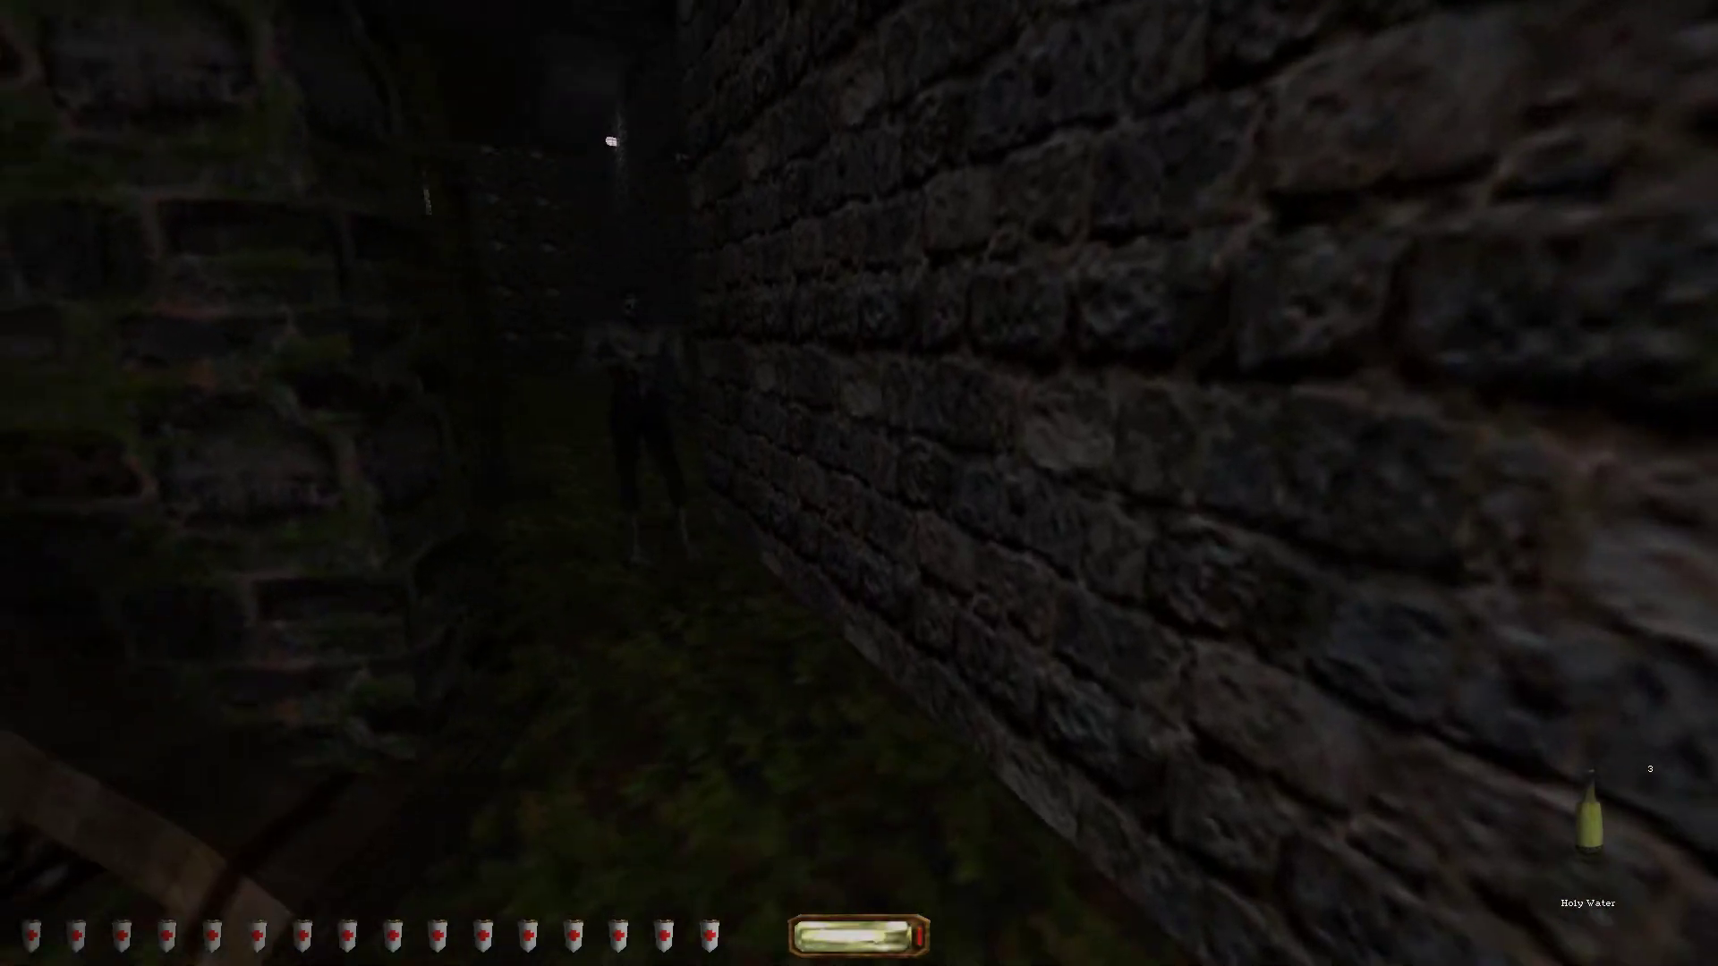
pyautogui.press(']')
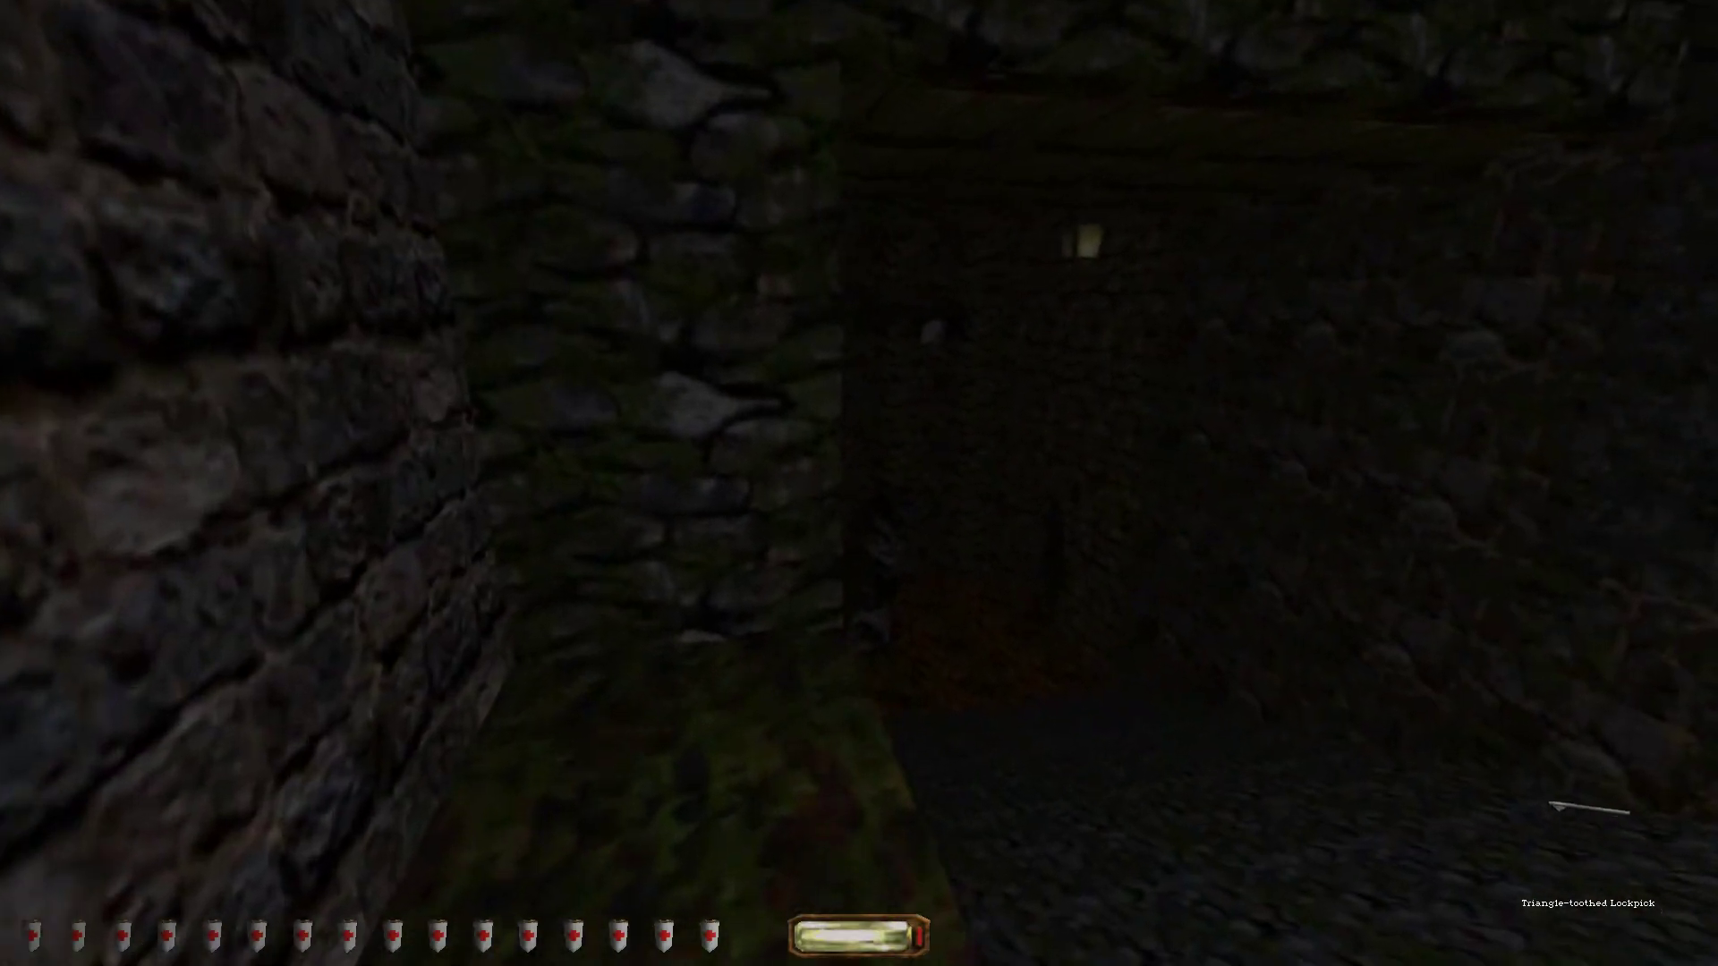
pyautogui.press(']')
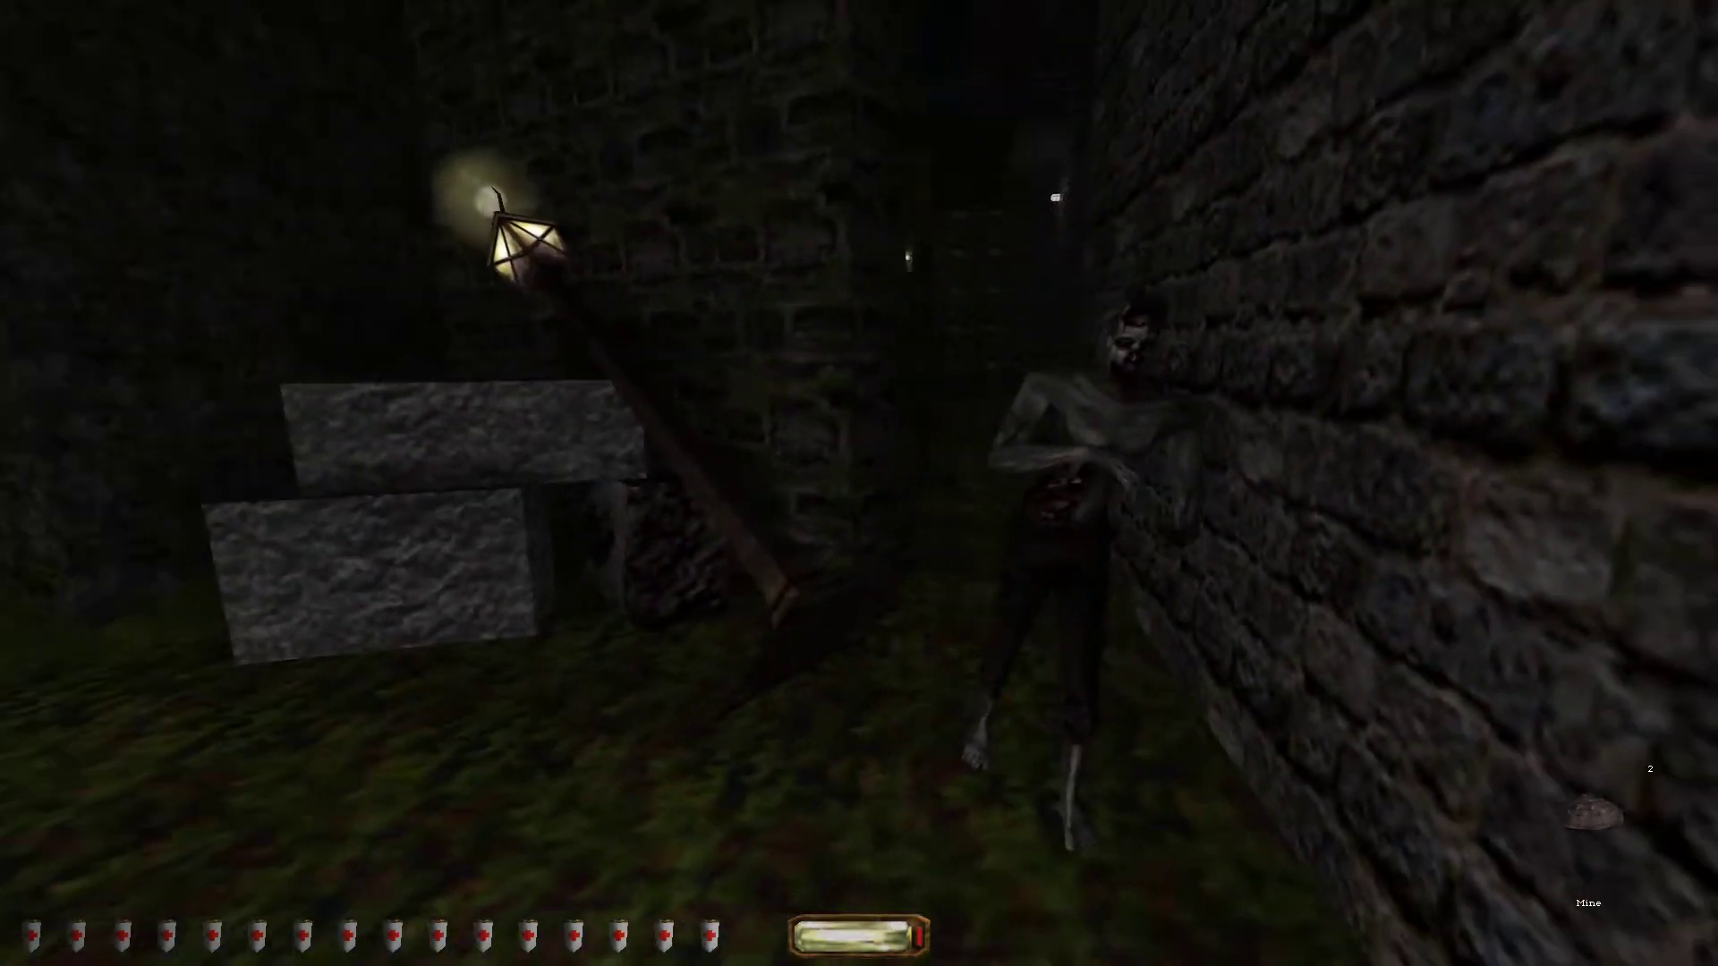
pyautogui.press(']')
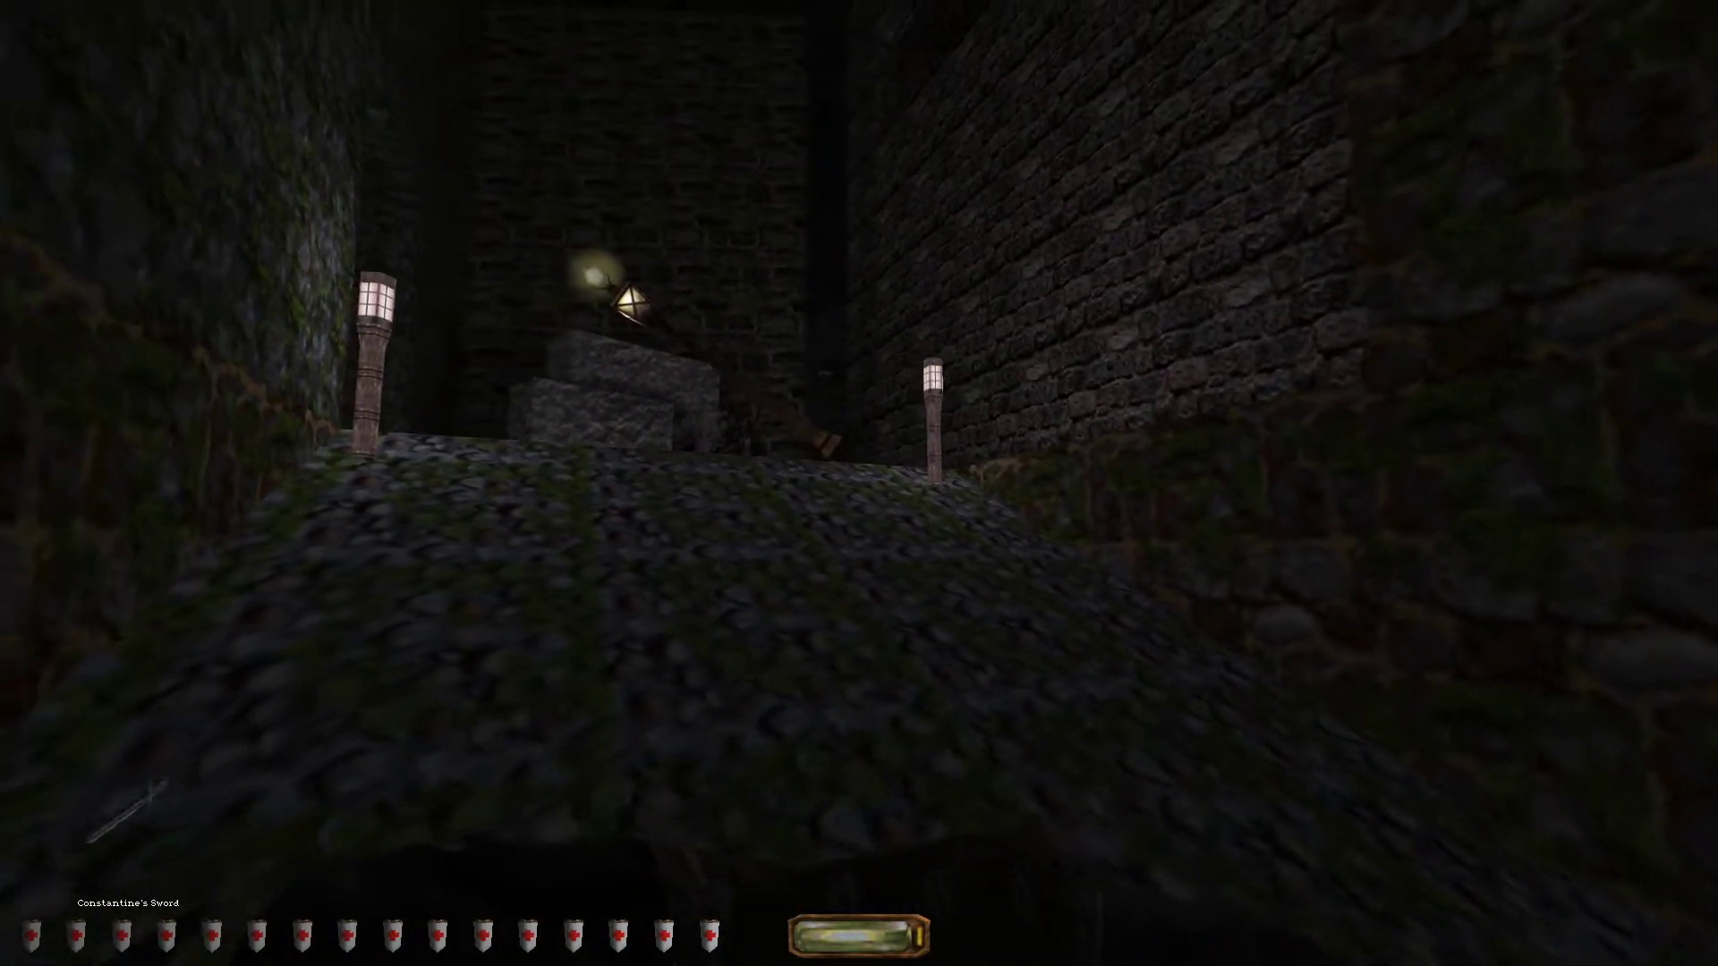
# - Draw the sword and move past the stone pillar into the dark corridor
pyautogui.press('1')
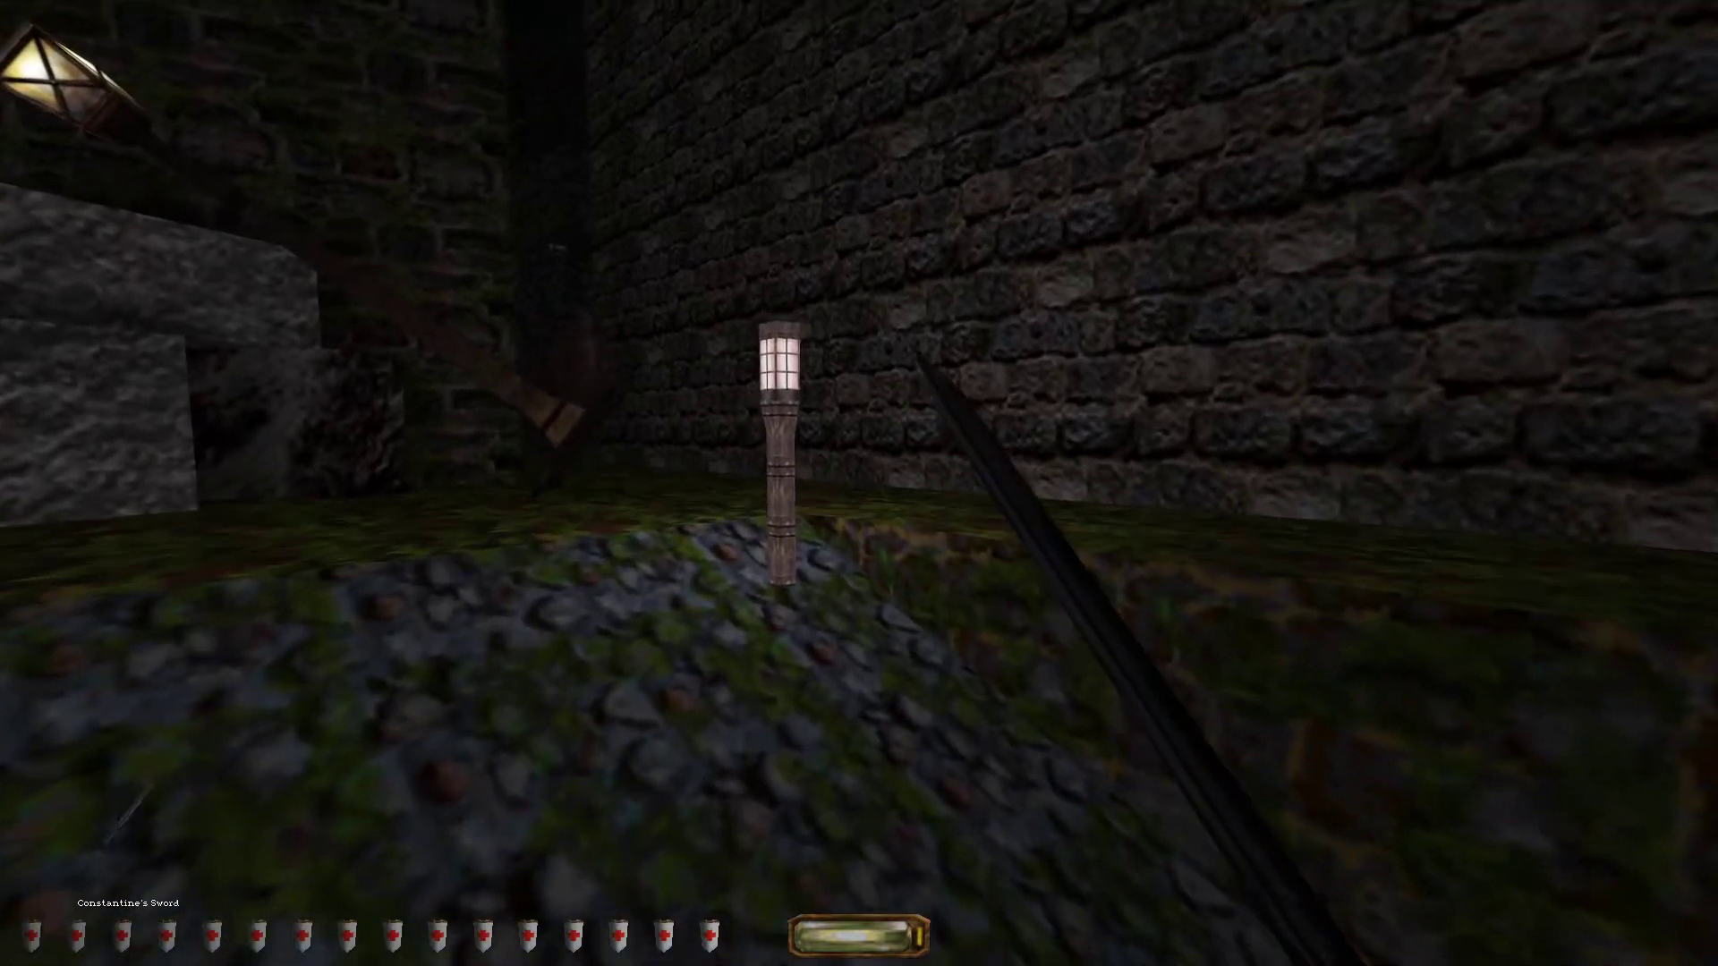
pyautogui.press(']')
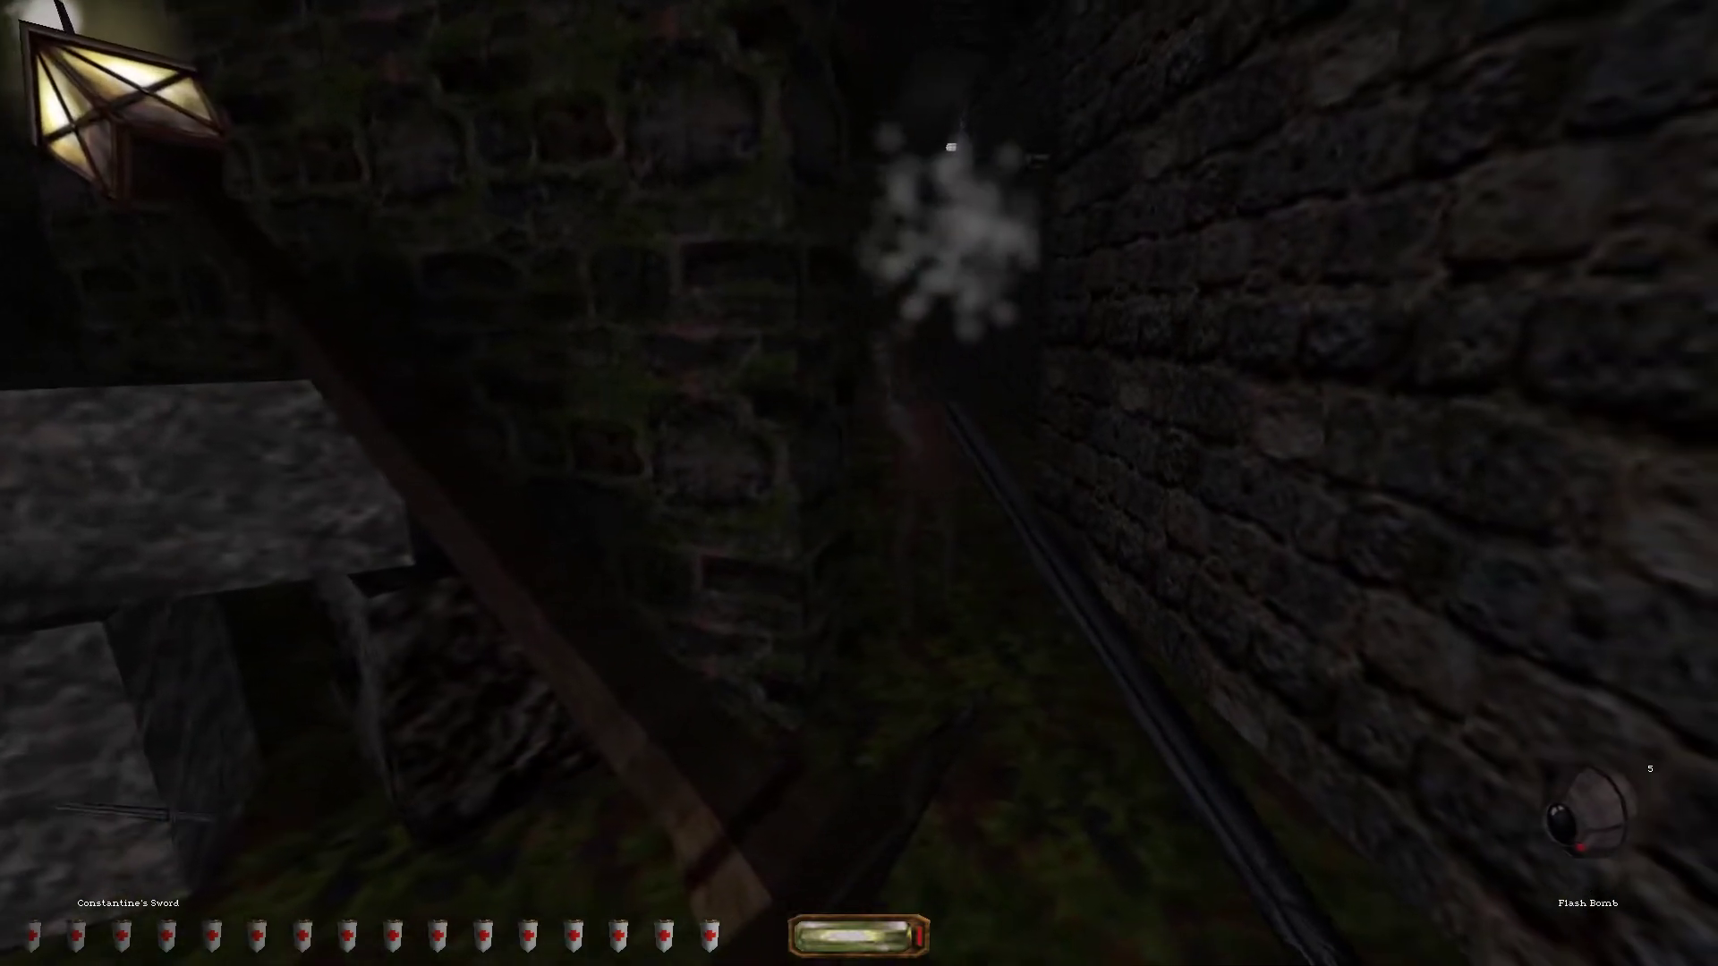
pyautogui.press('1')
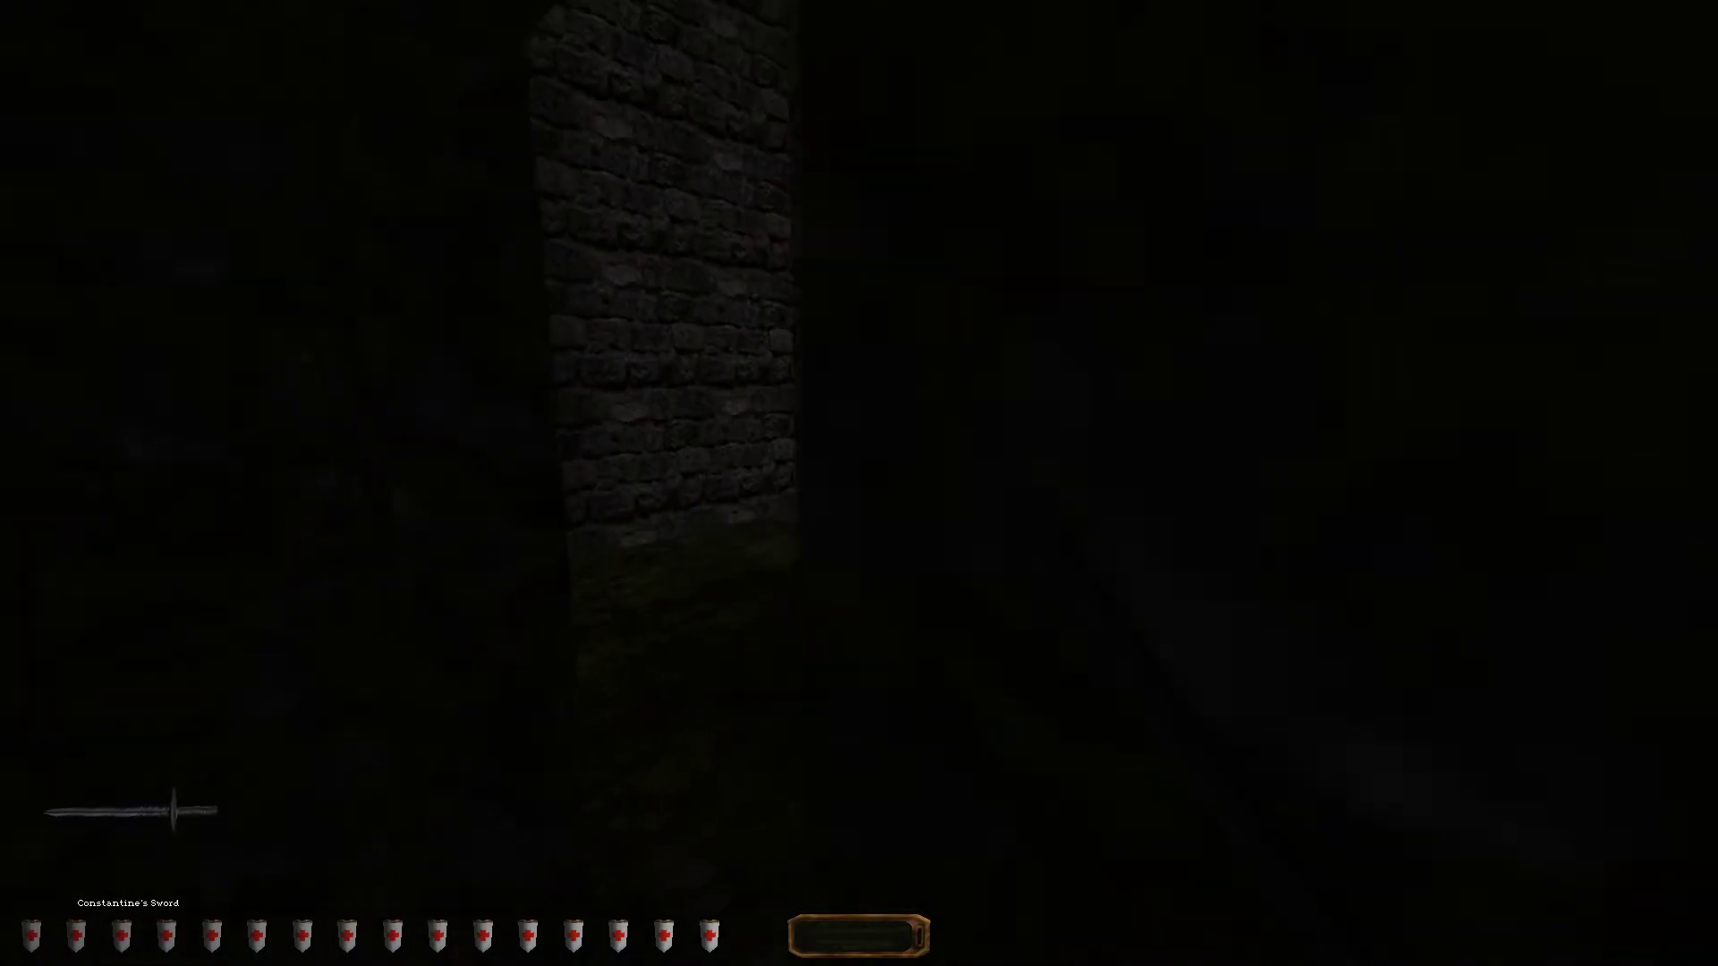
pyautogui.press('w')
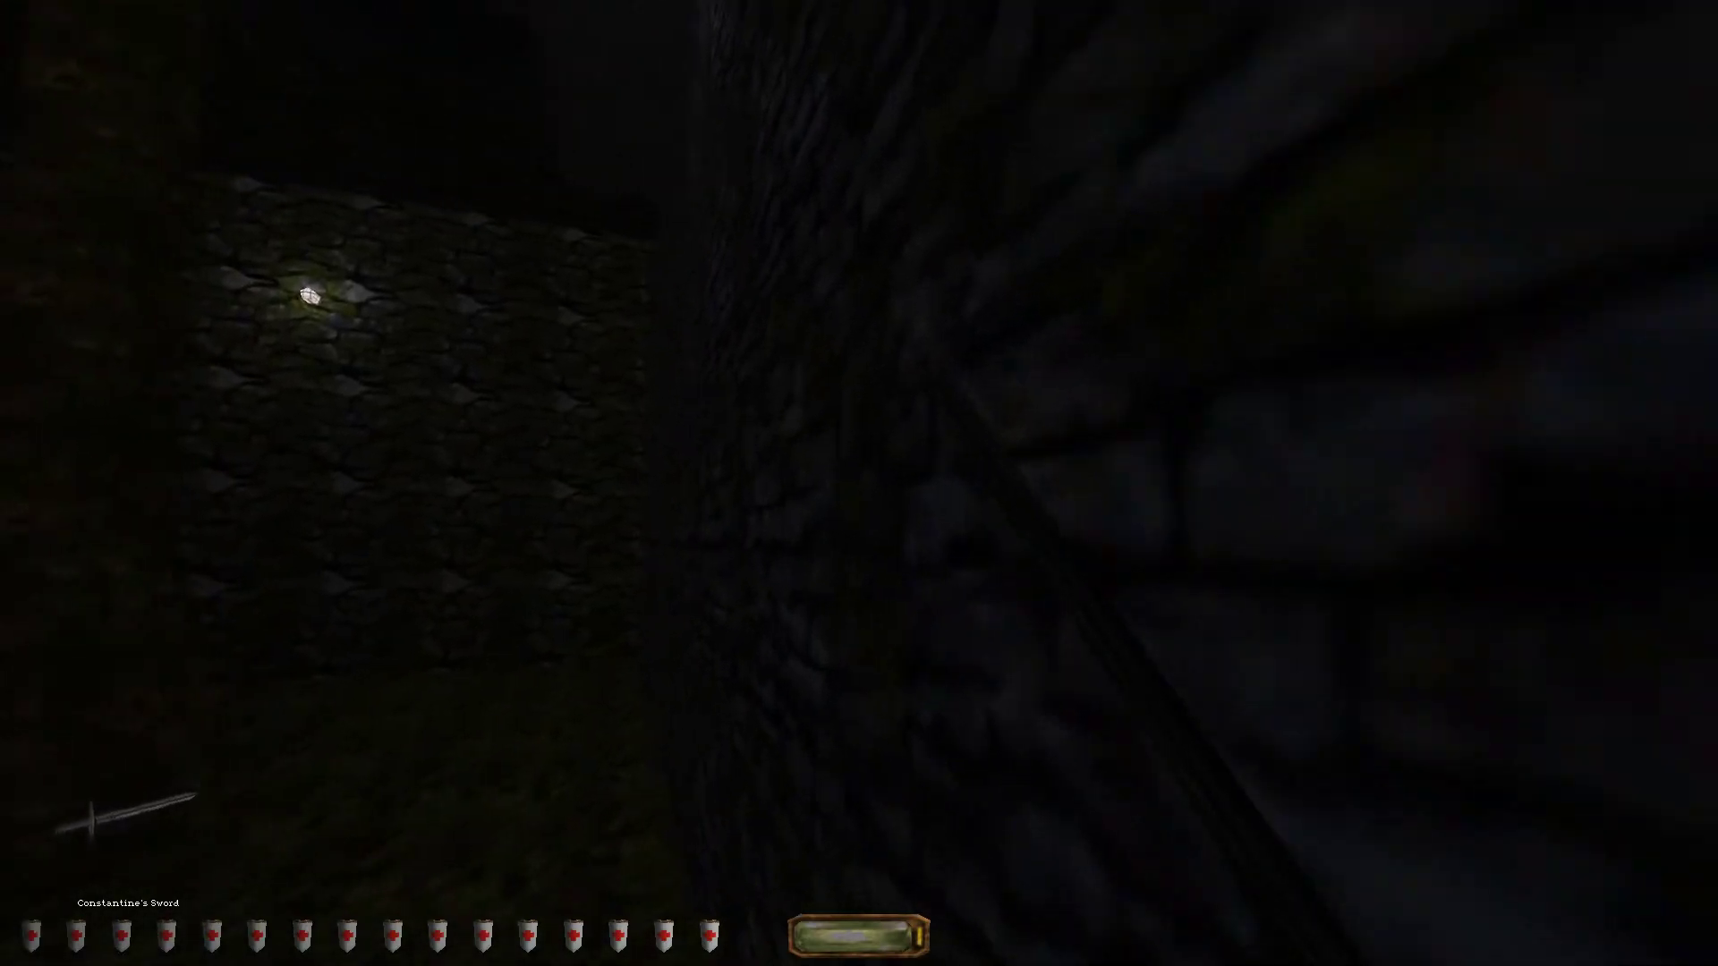
pyautogui.press('w')
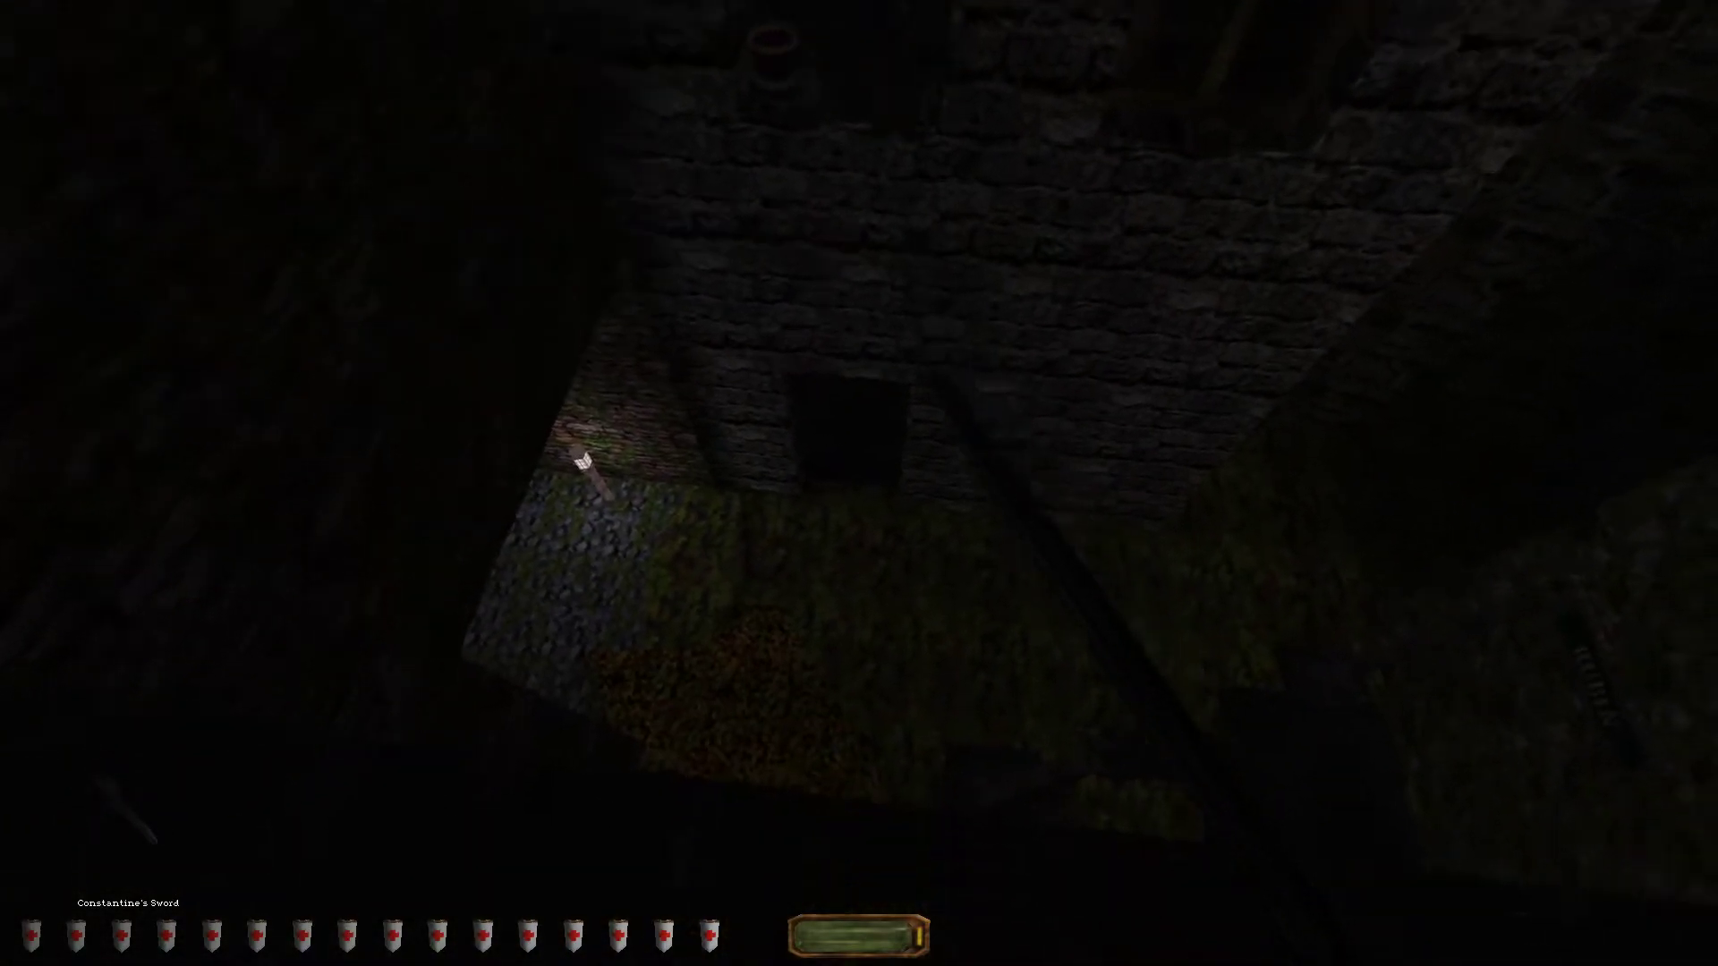
# - Save the game to slot 03 and resume playing
pyautogui.press('Escape')
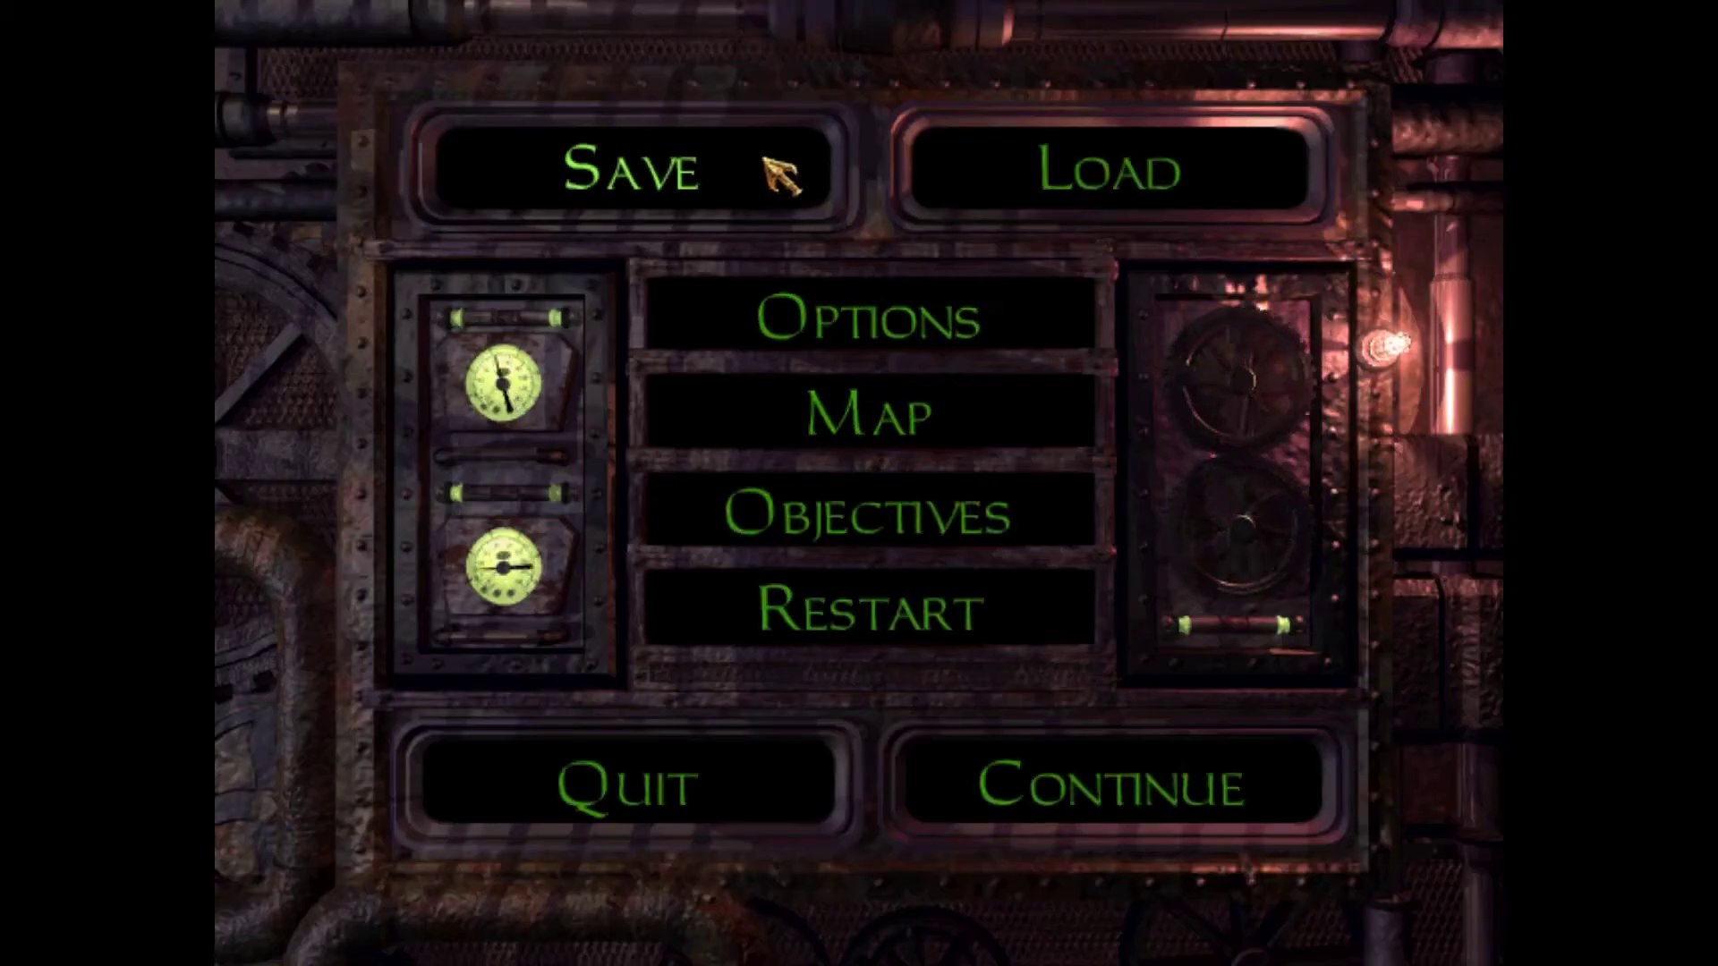
pyautogui.click(757, 164)
pyautogui.click(559, 306)
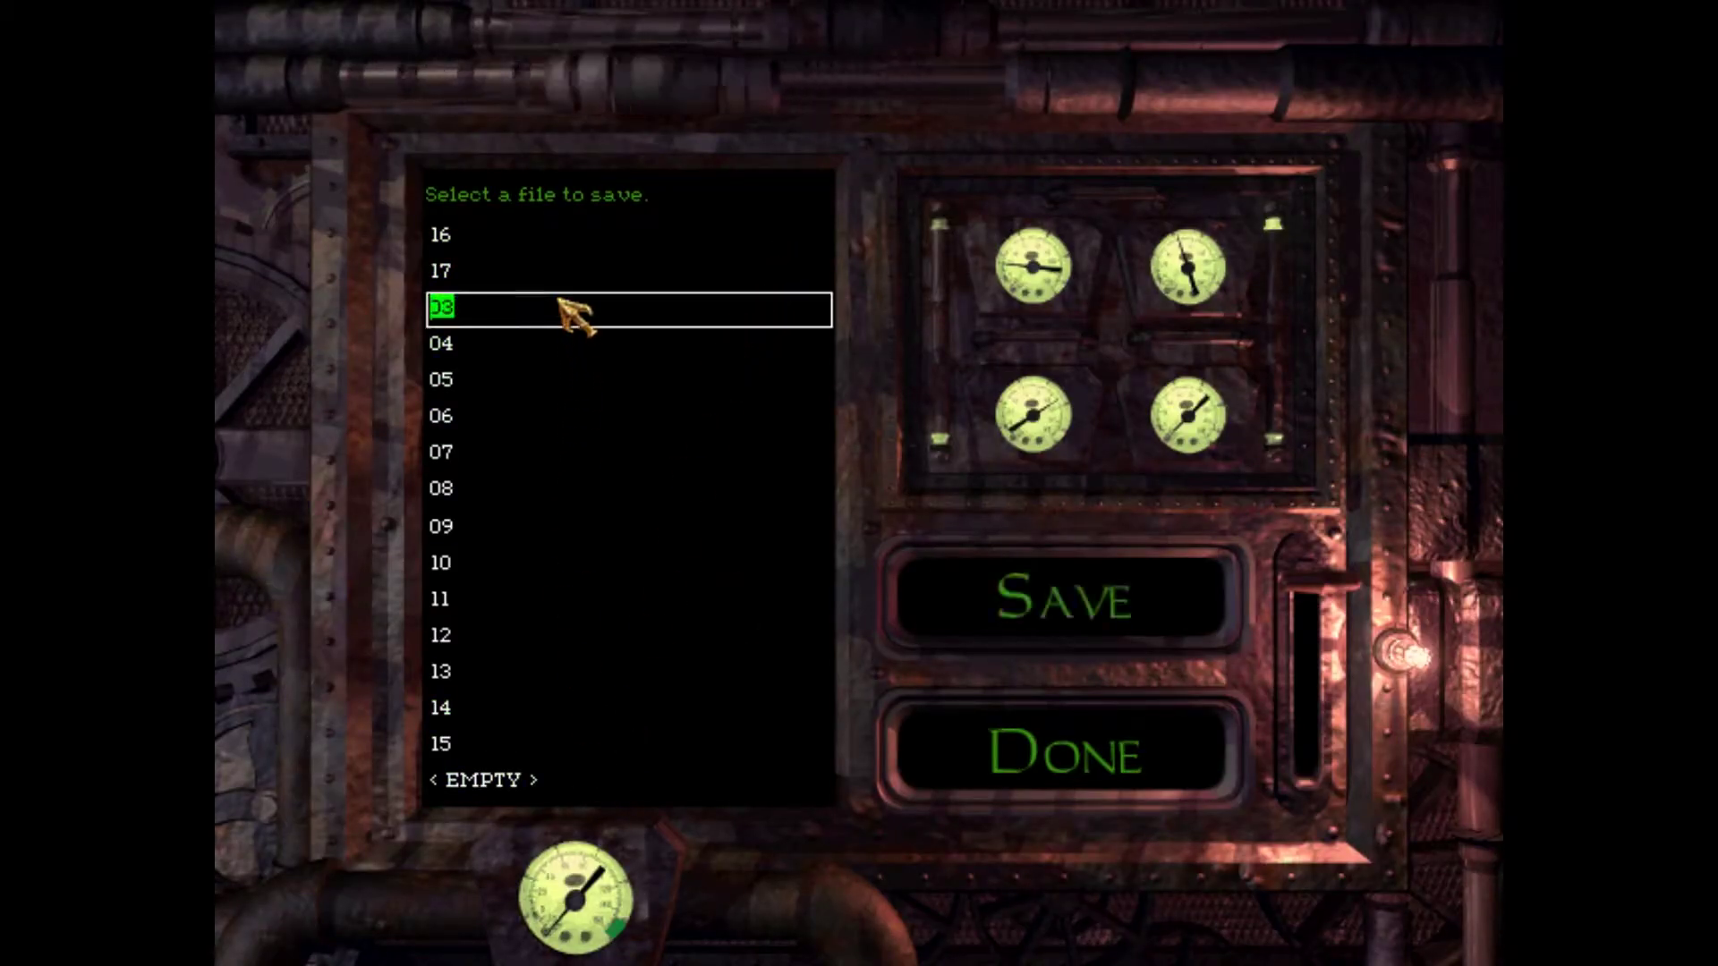
pyautogui.press('Return')
pyautogui.press('Escape')
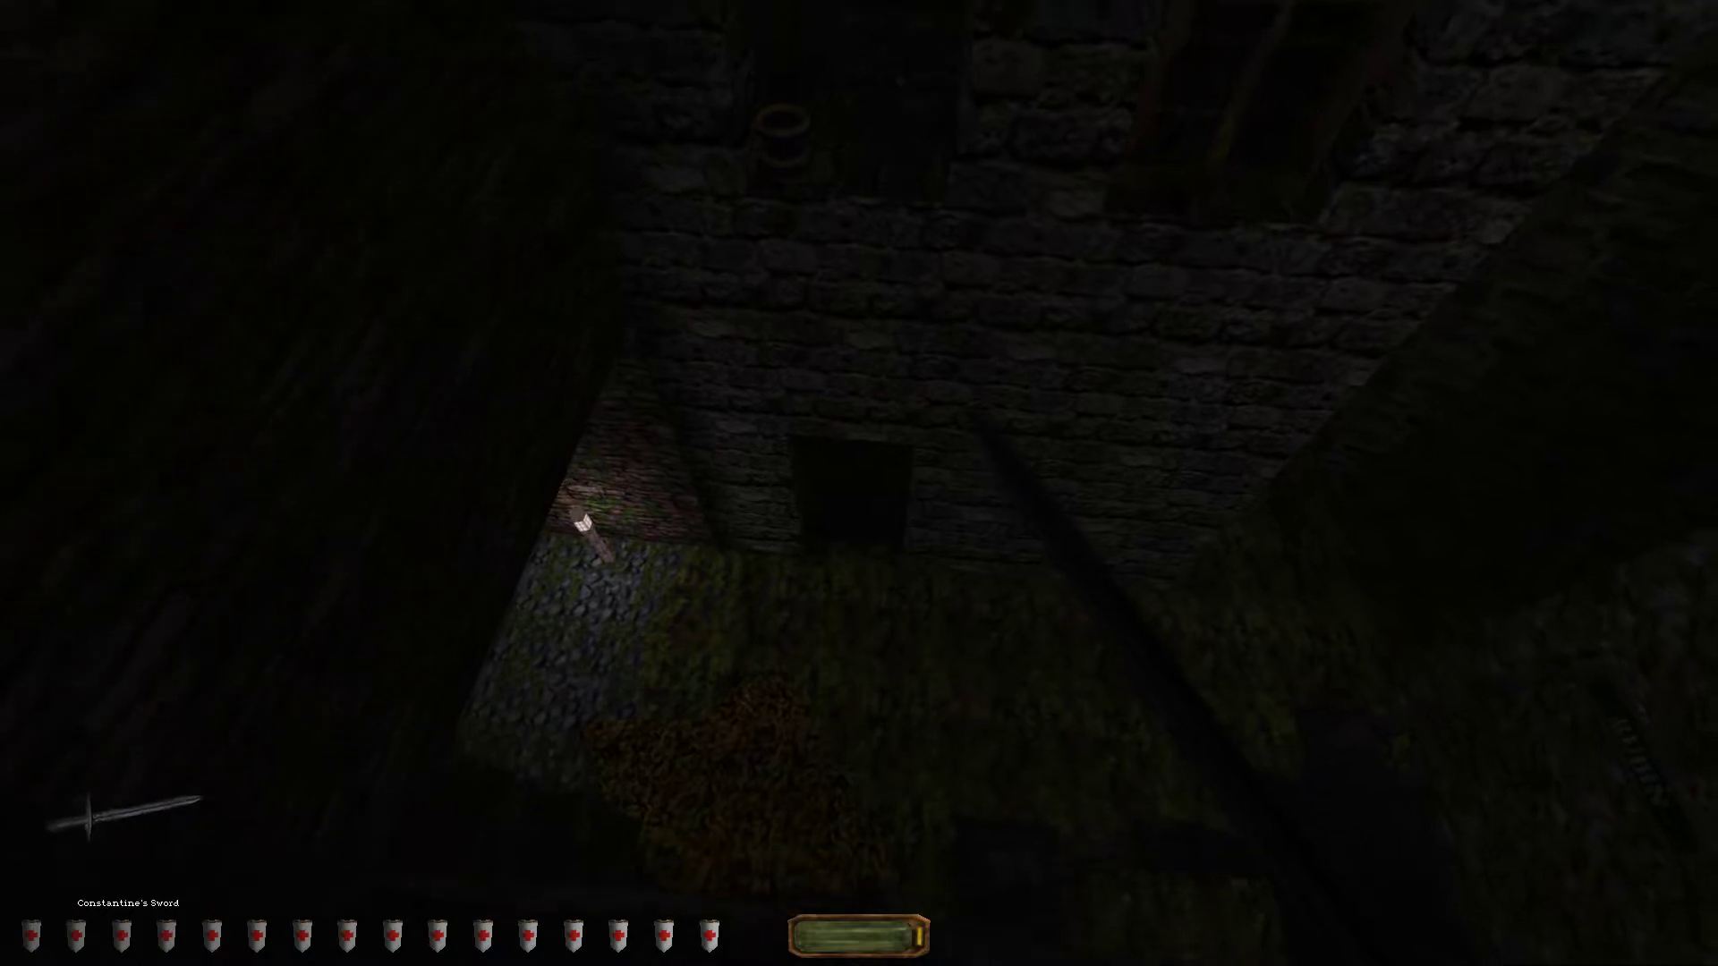
# - Drop to the street, then reload a saved game
pyautogui.press('w')
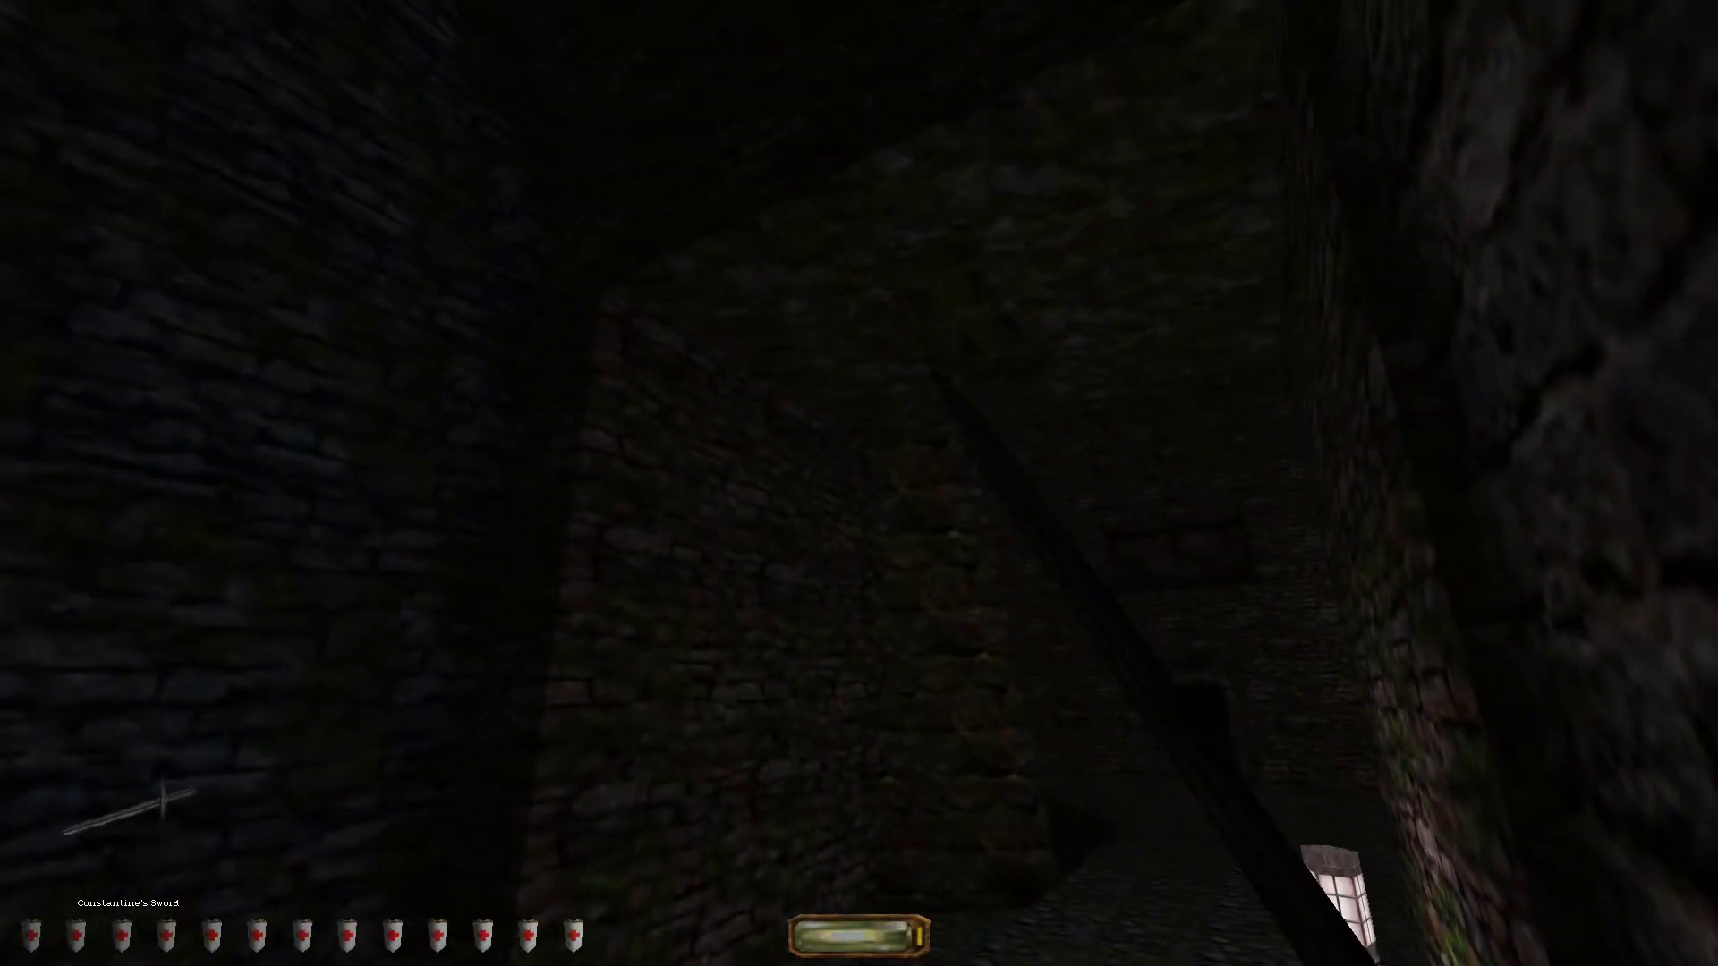
pyautogui.press('w')
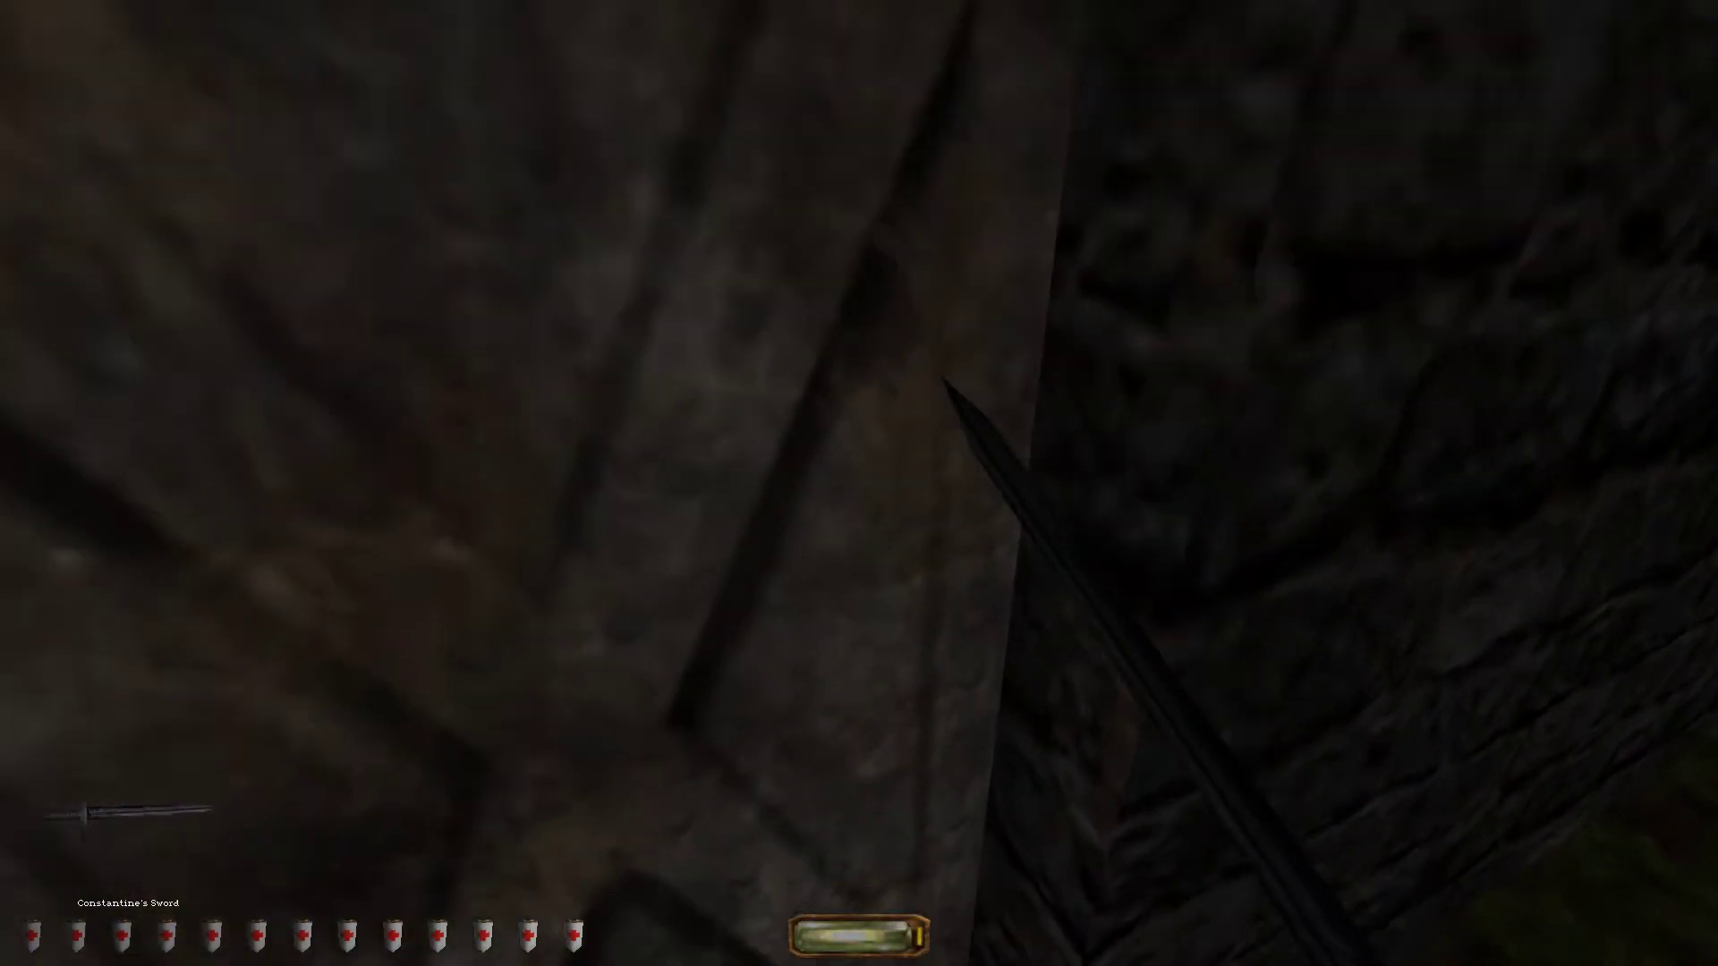
pyautogui.press('Escape')
pyautogui.click(1019, 206)
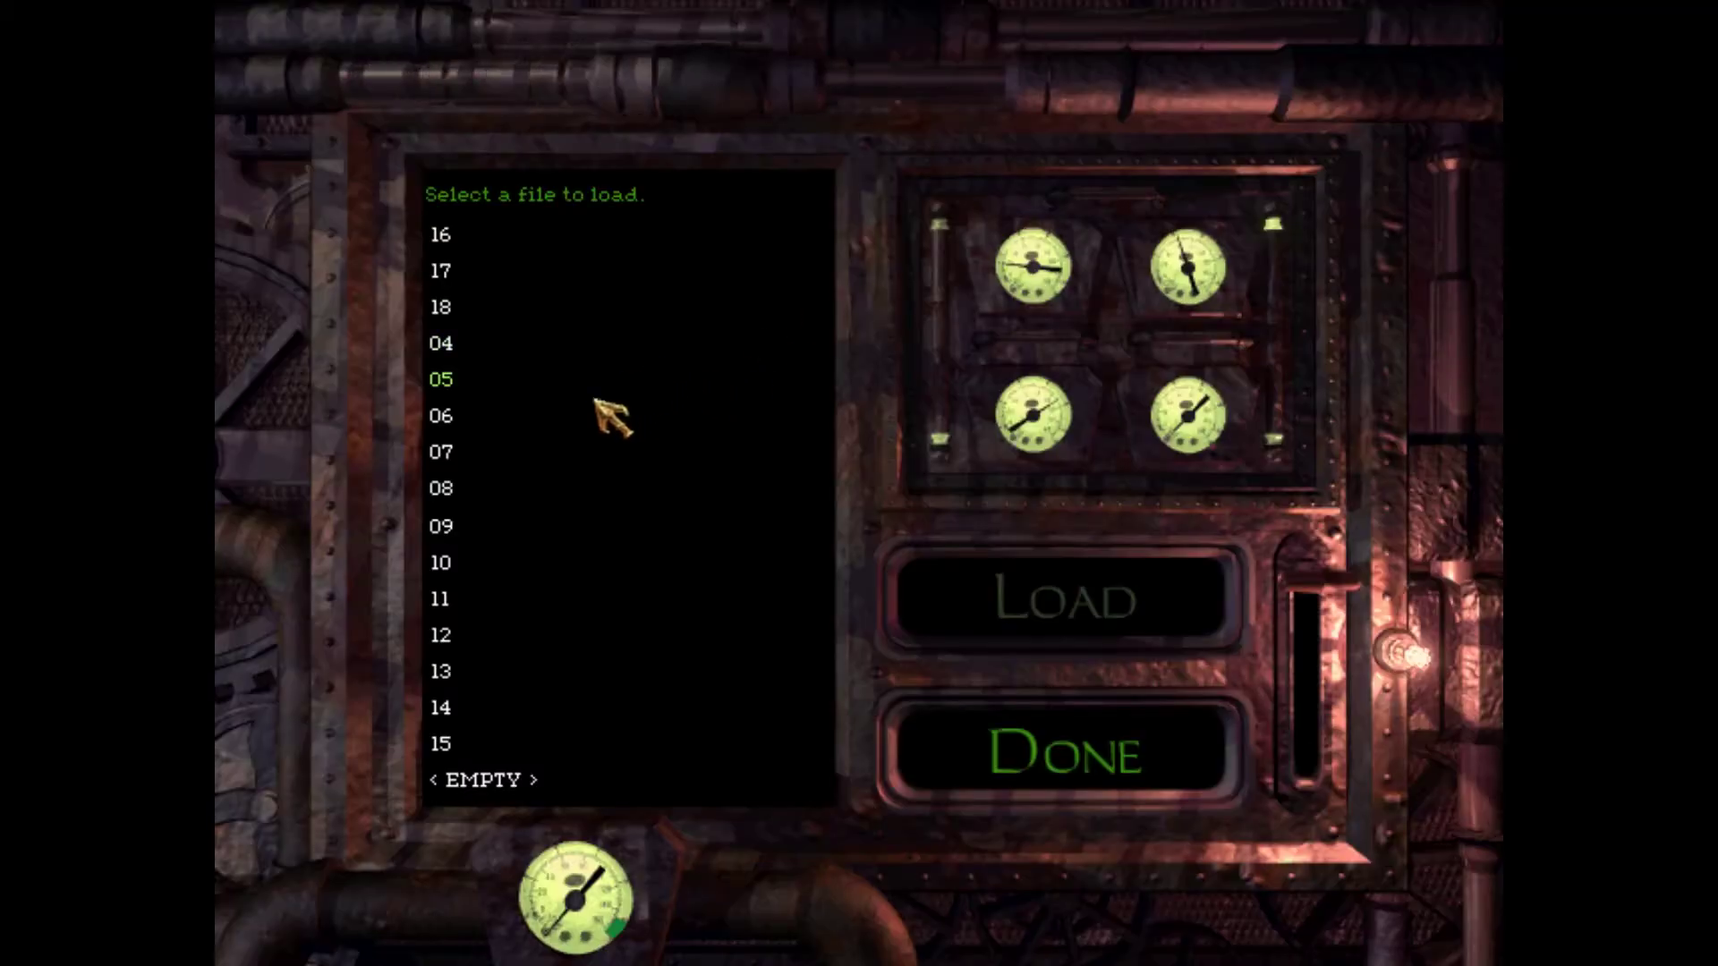
pyautogui.click(897, 607)
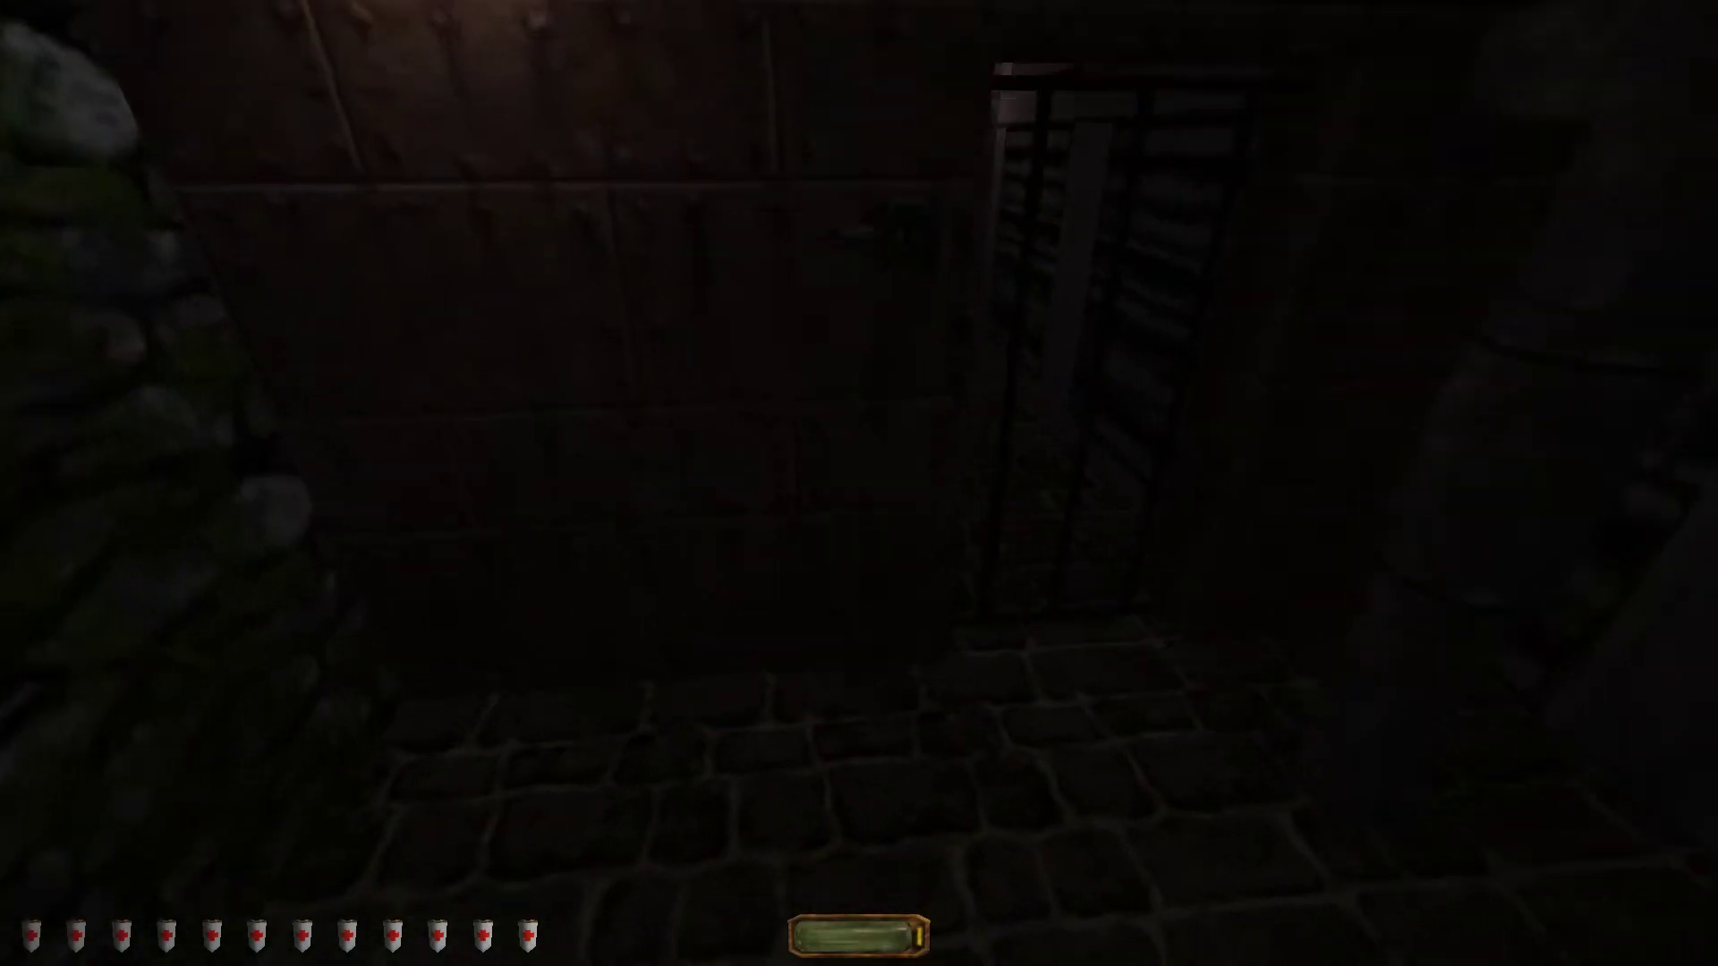
# - Pick the door lock using the lockpicks, including the Square-toothed Lockpick
pyautogui.press(']')
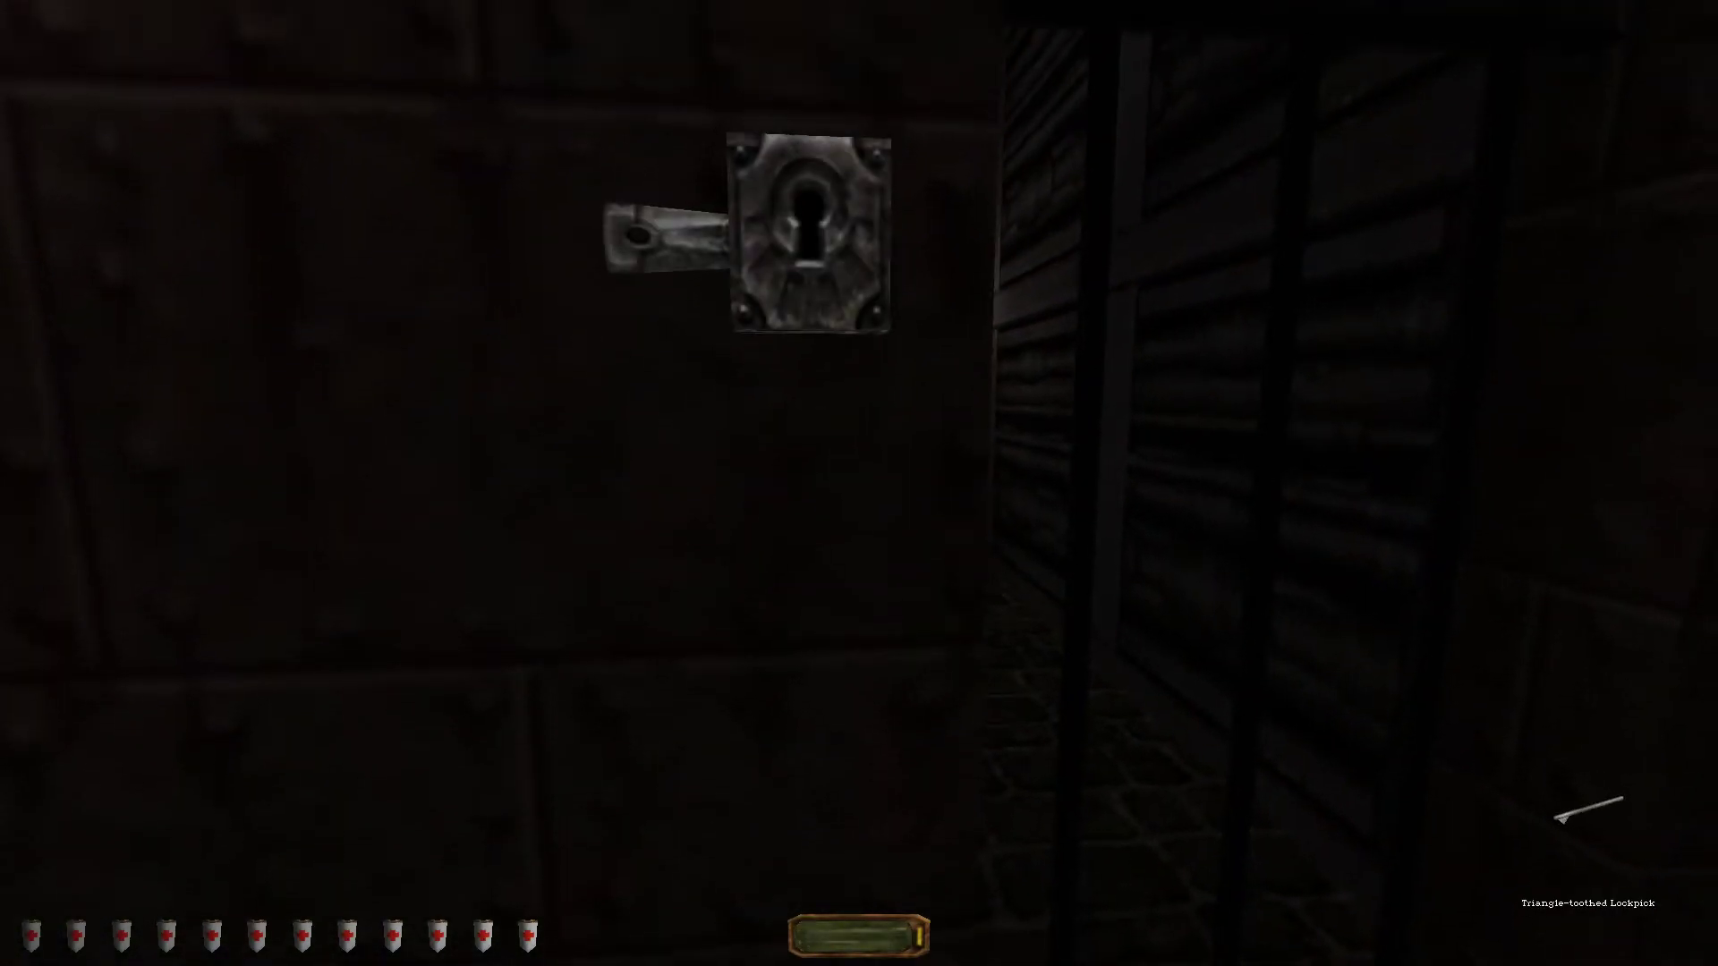
pyautogui.rightClick(860, 484)
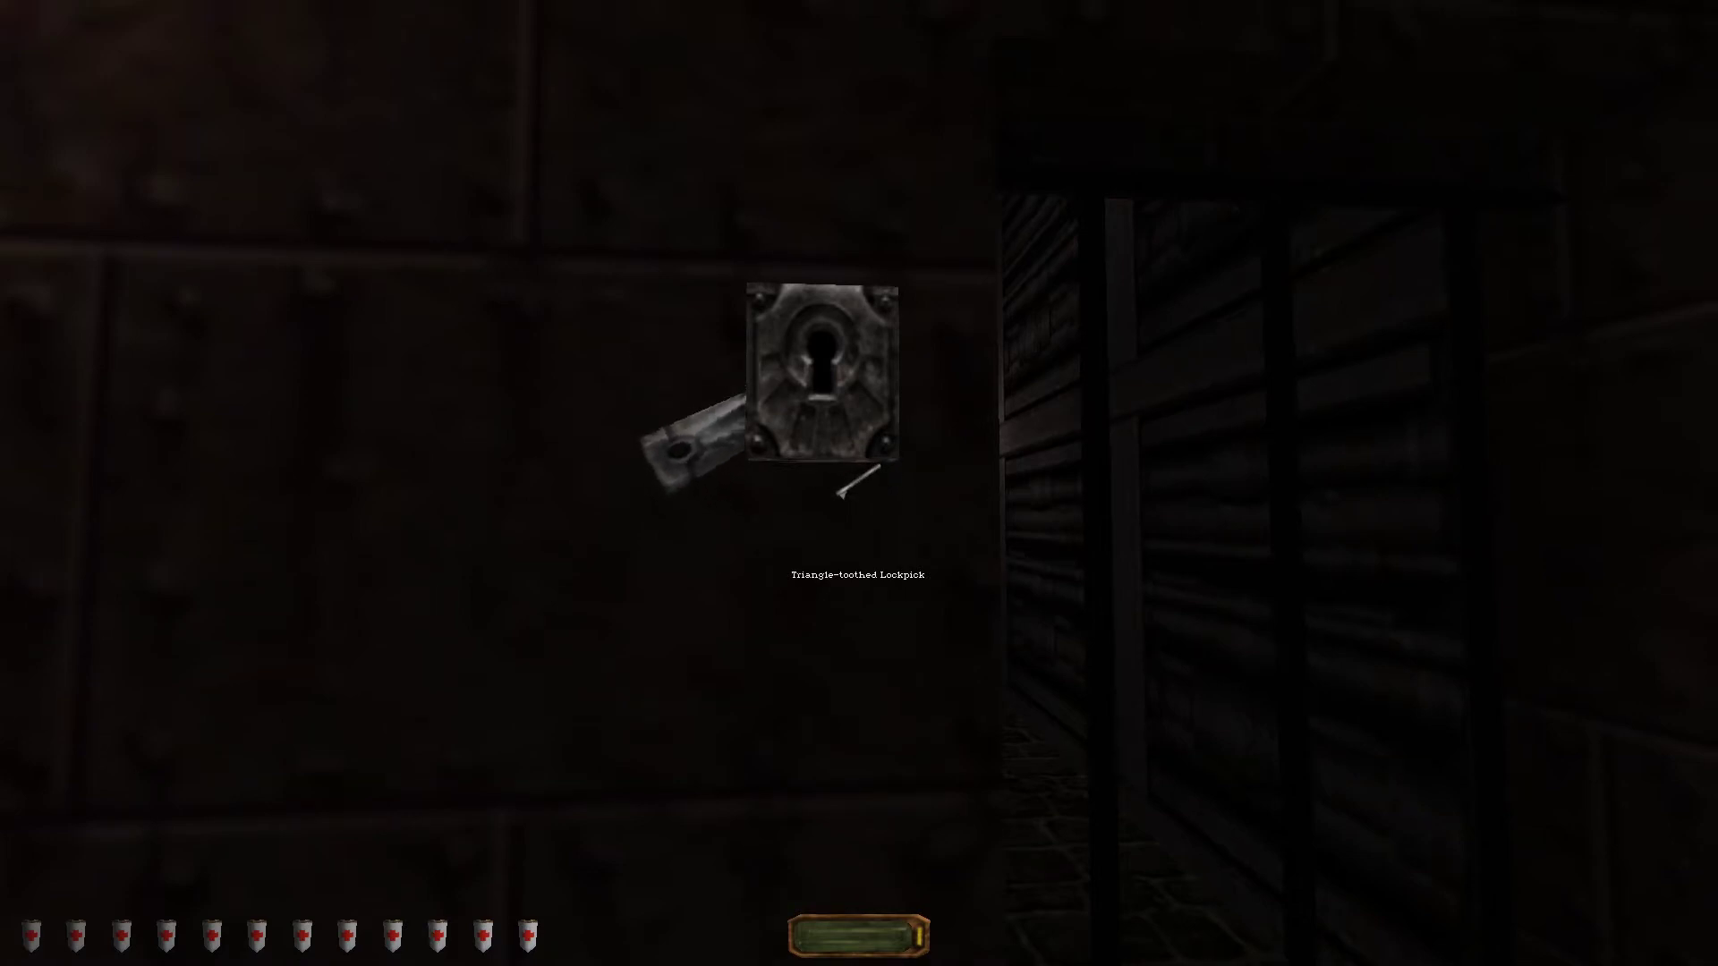
pyautogui.press('[')
pyautogui.rightClick(860, 483)
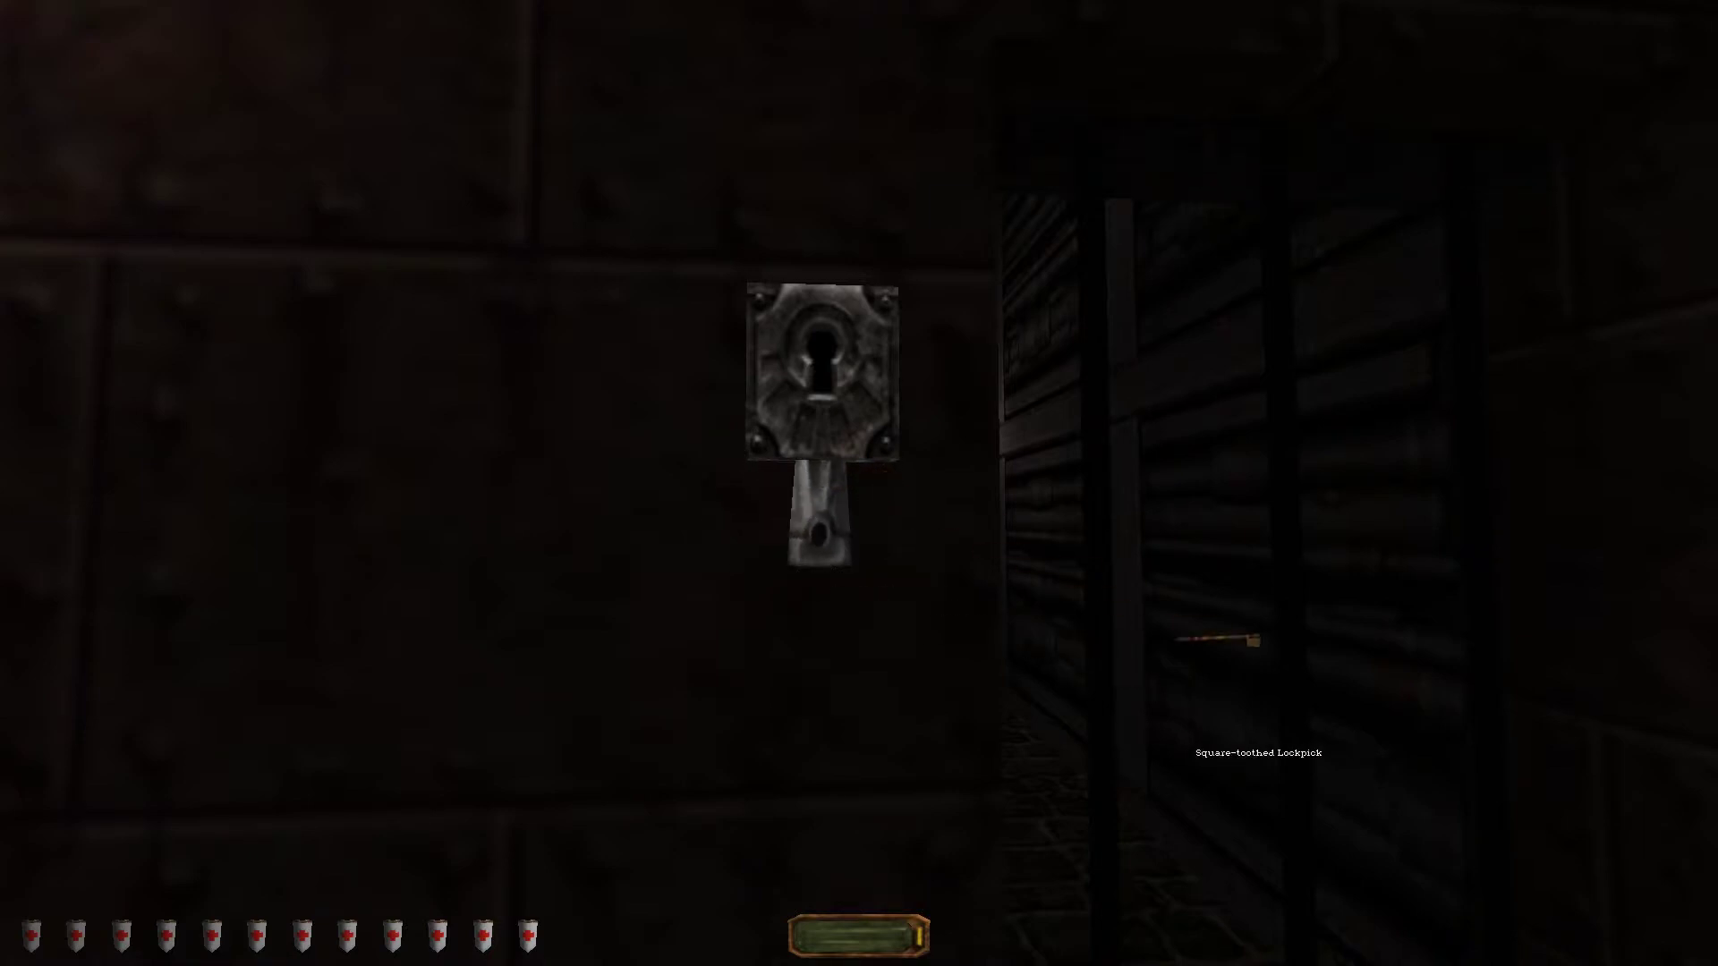
# - Go through the doorway and down the steps to overlook the pit
pyautogui.press('w')
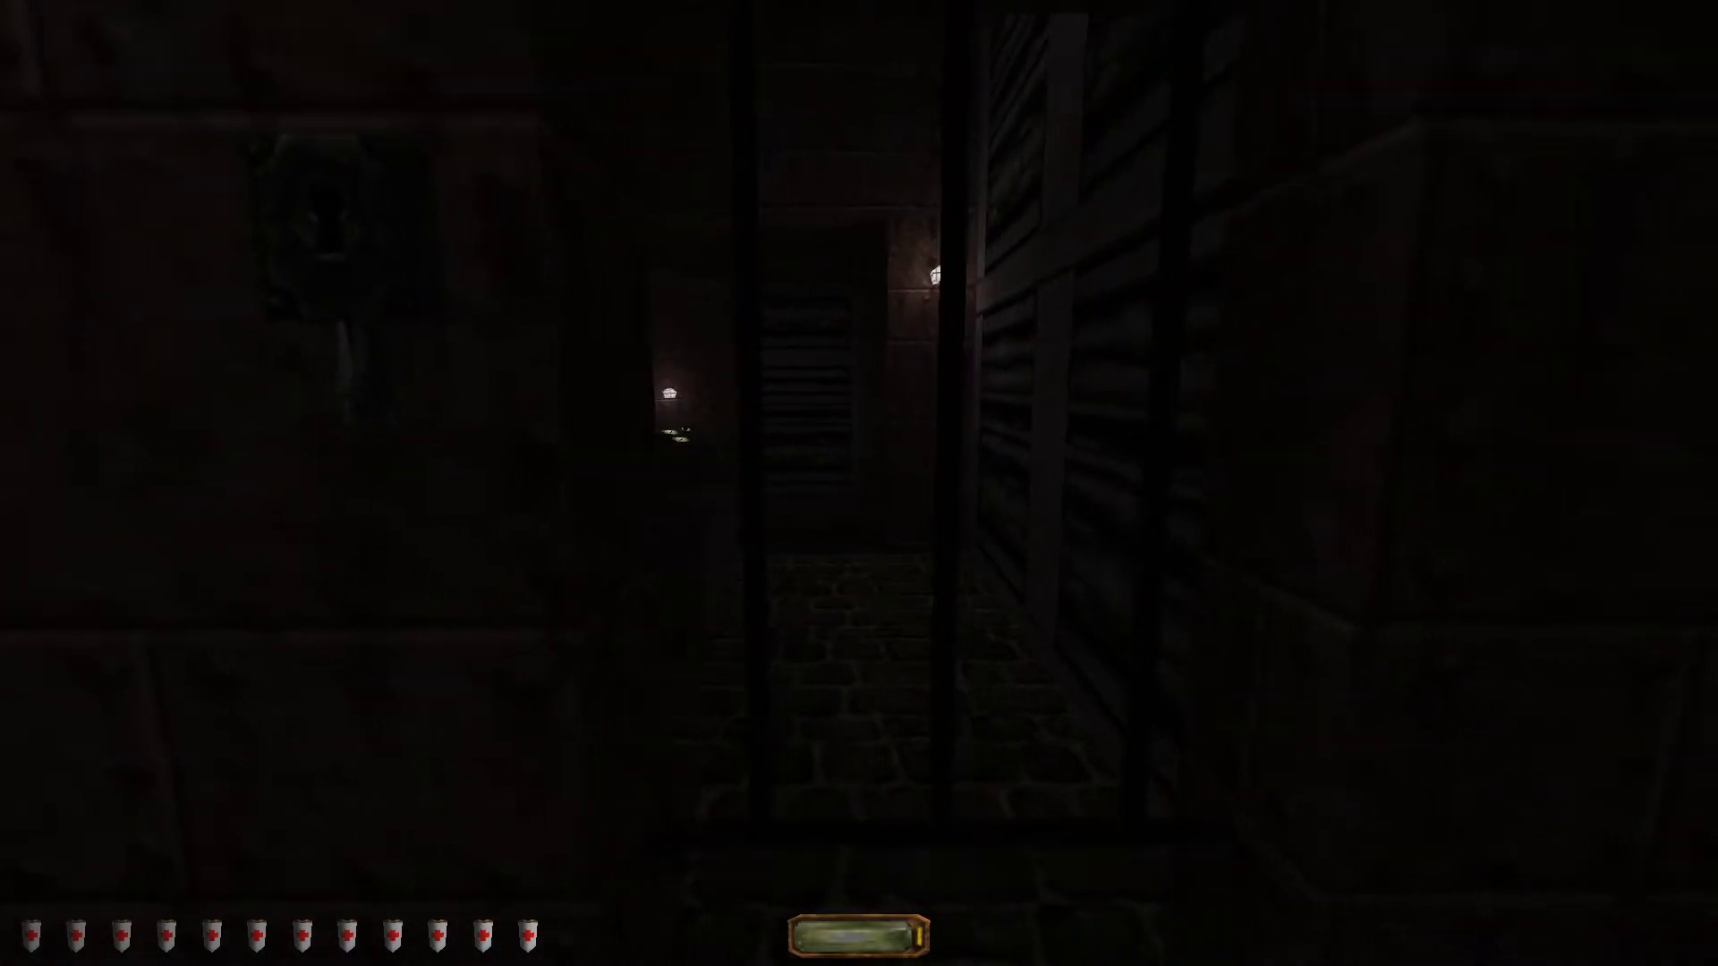
pyautogui.press('w')
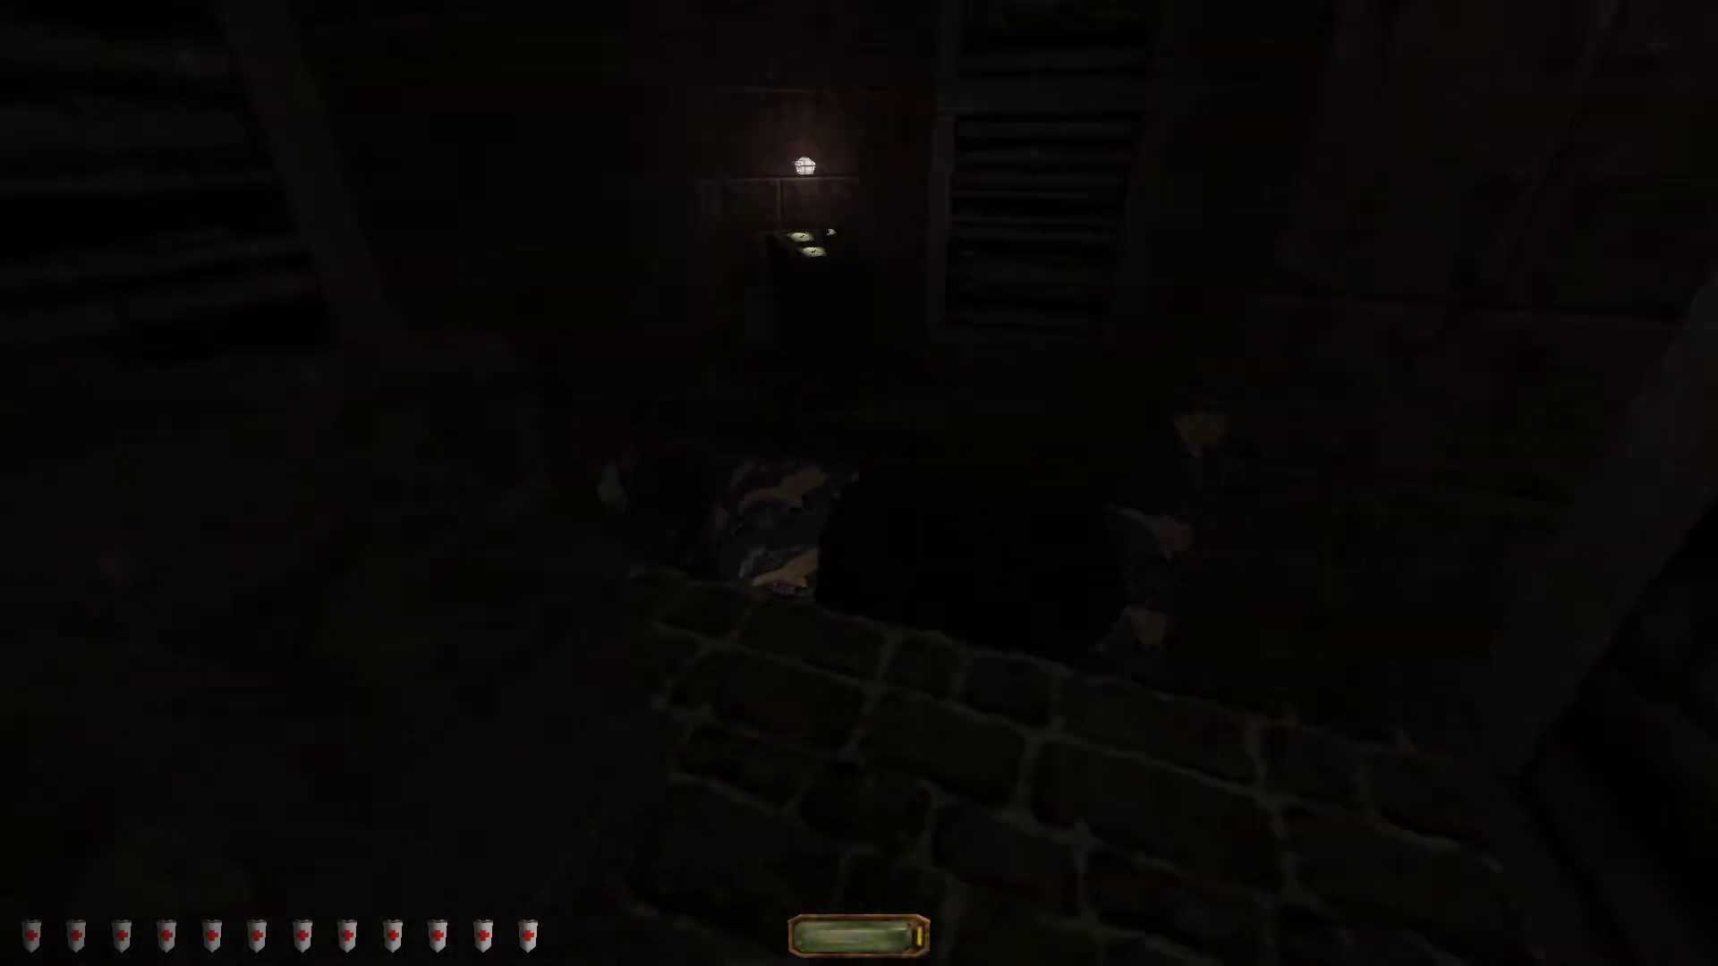
pyautogui.press('w')
pyautogui.press('w')
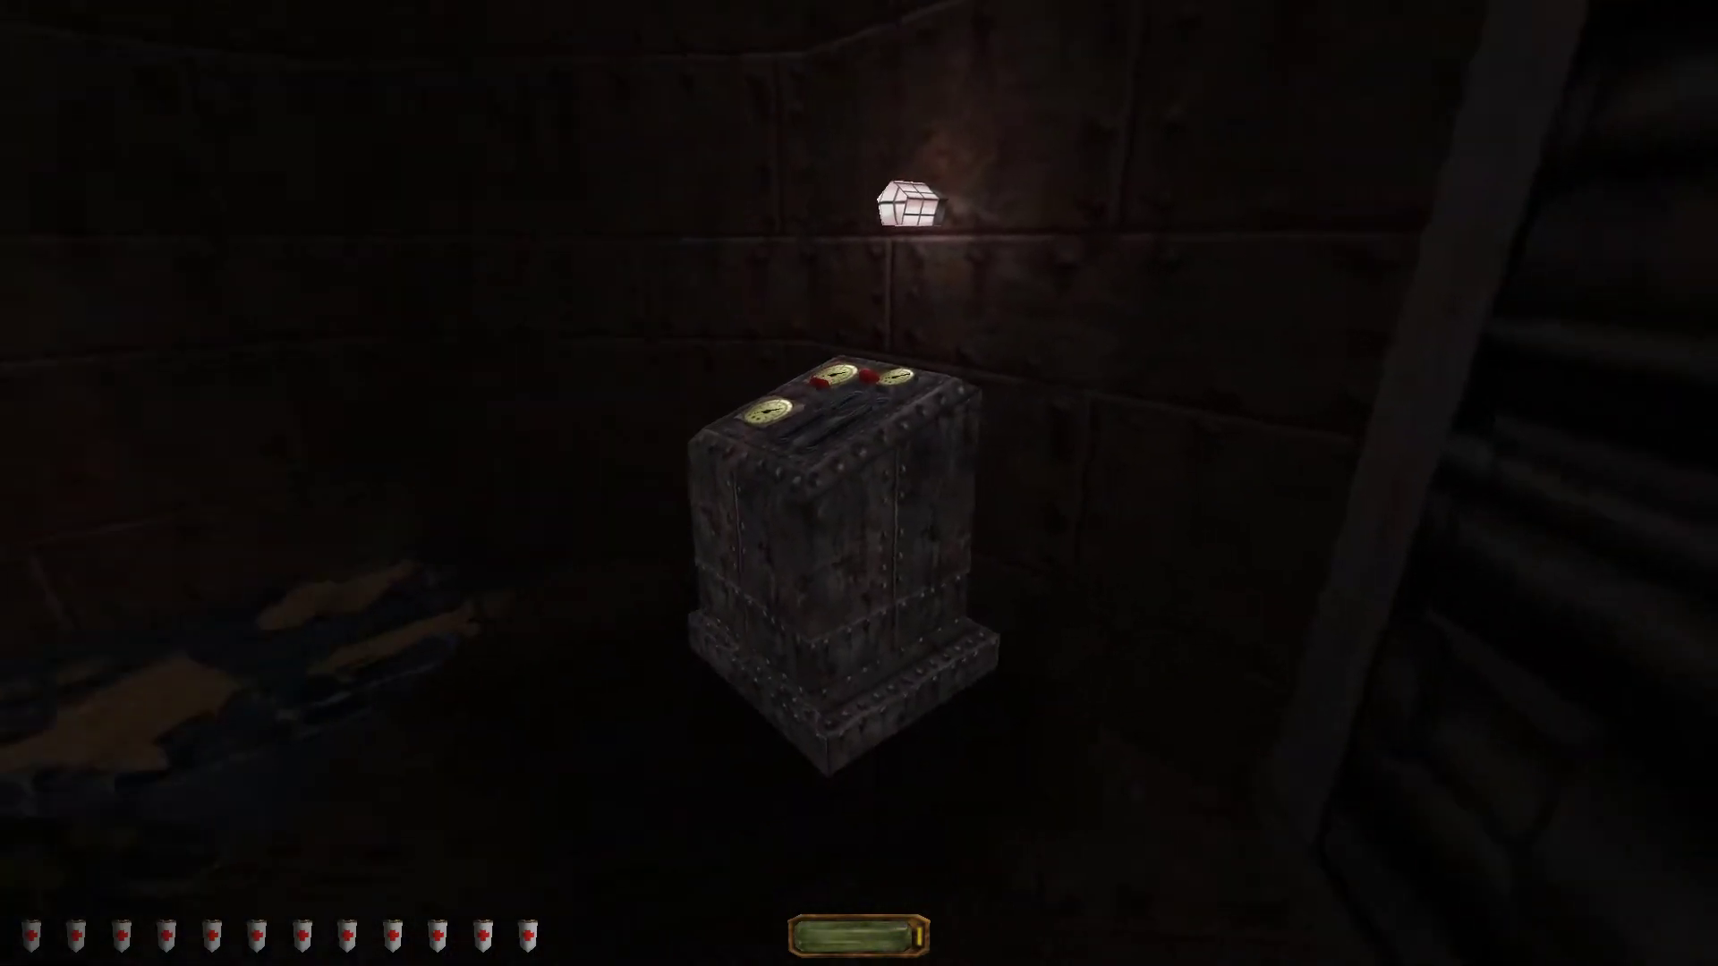
pyautogui.press('w')
pyautogui.press('w')
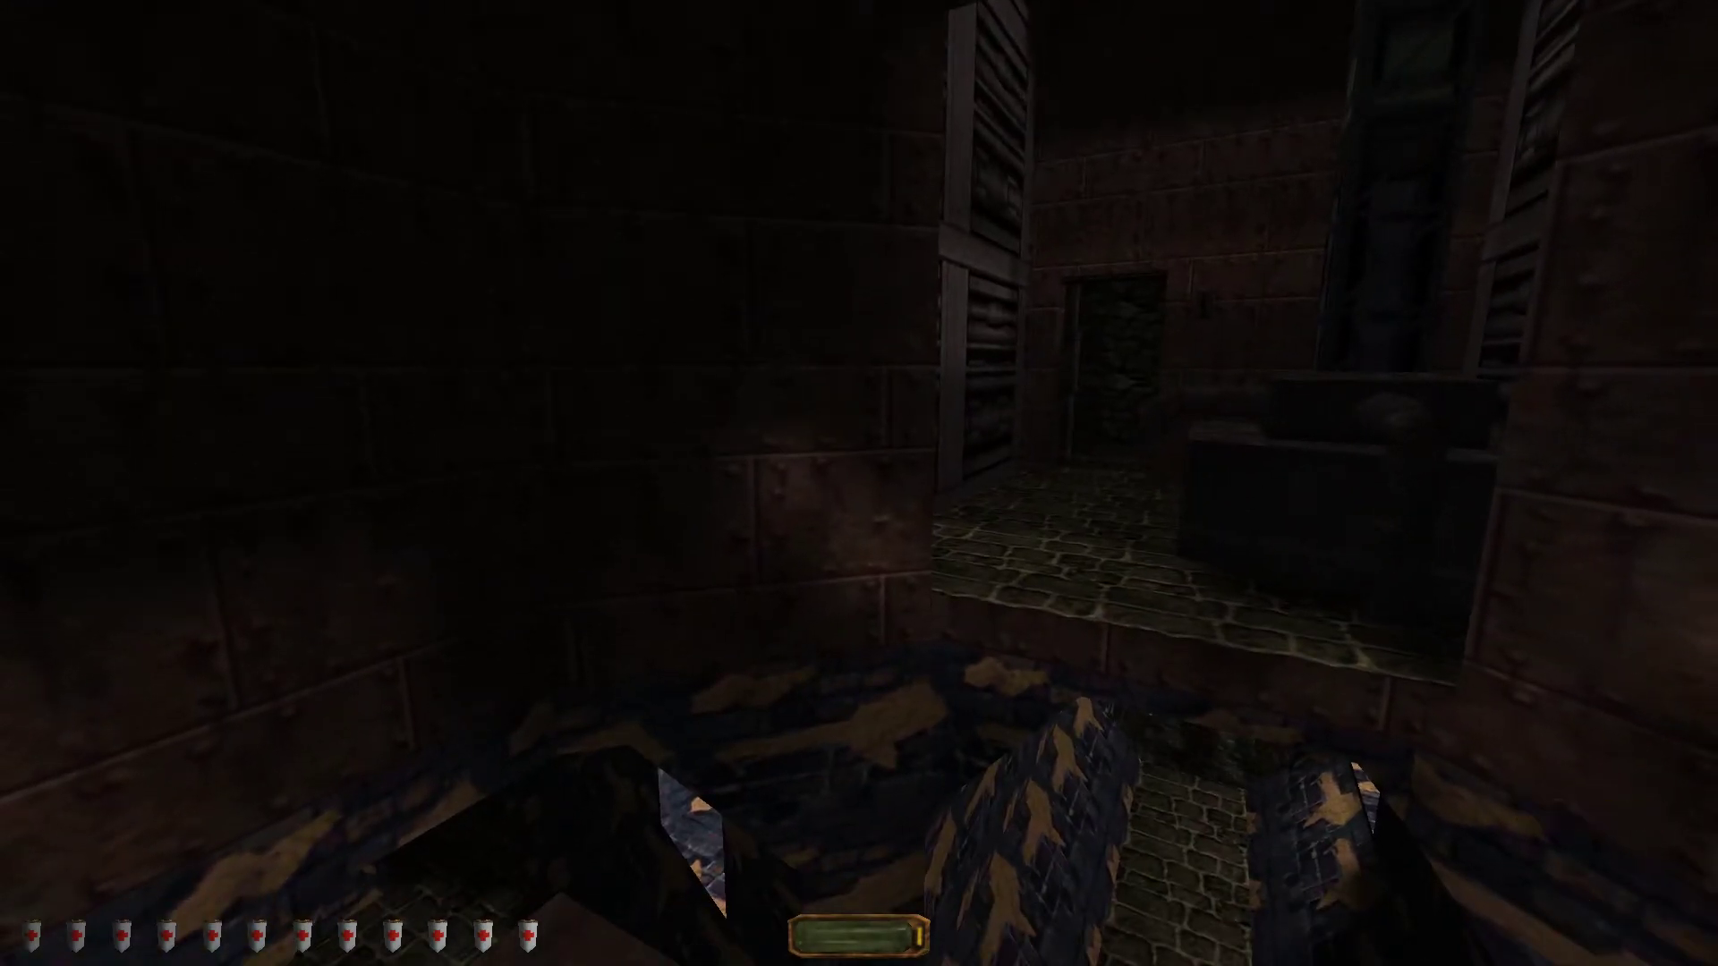
pyautogui.press(']')
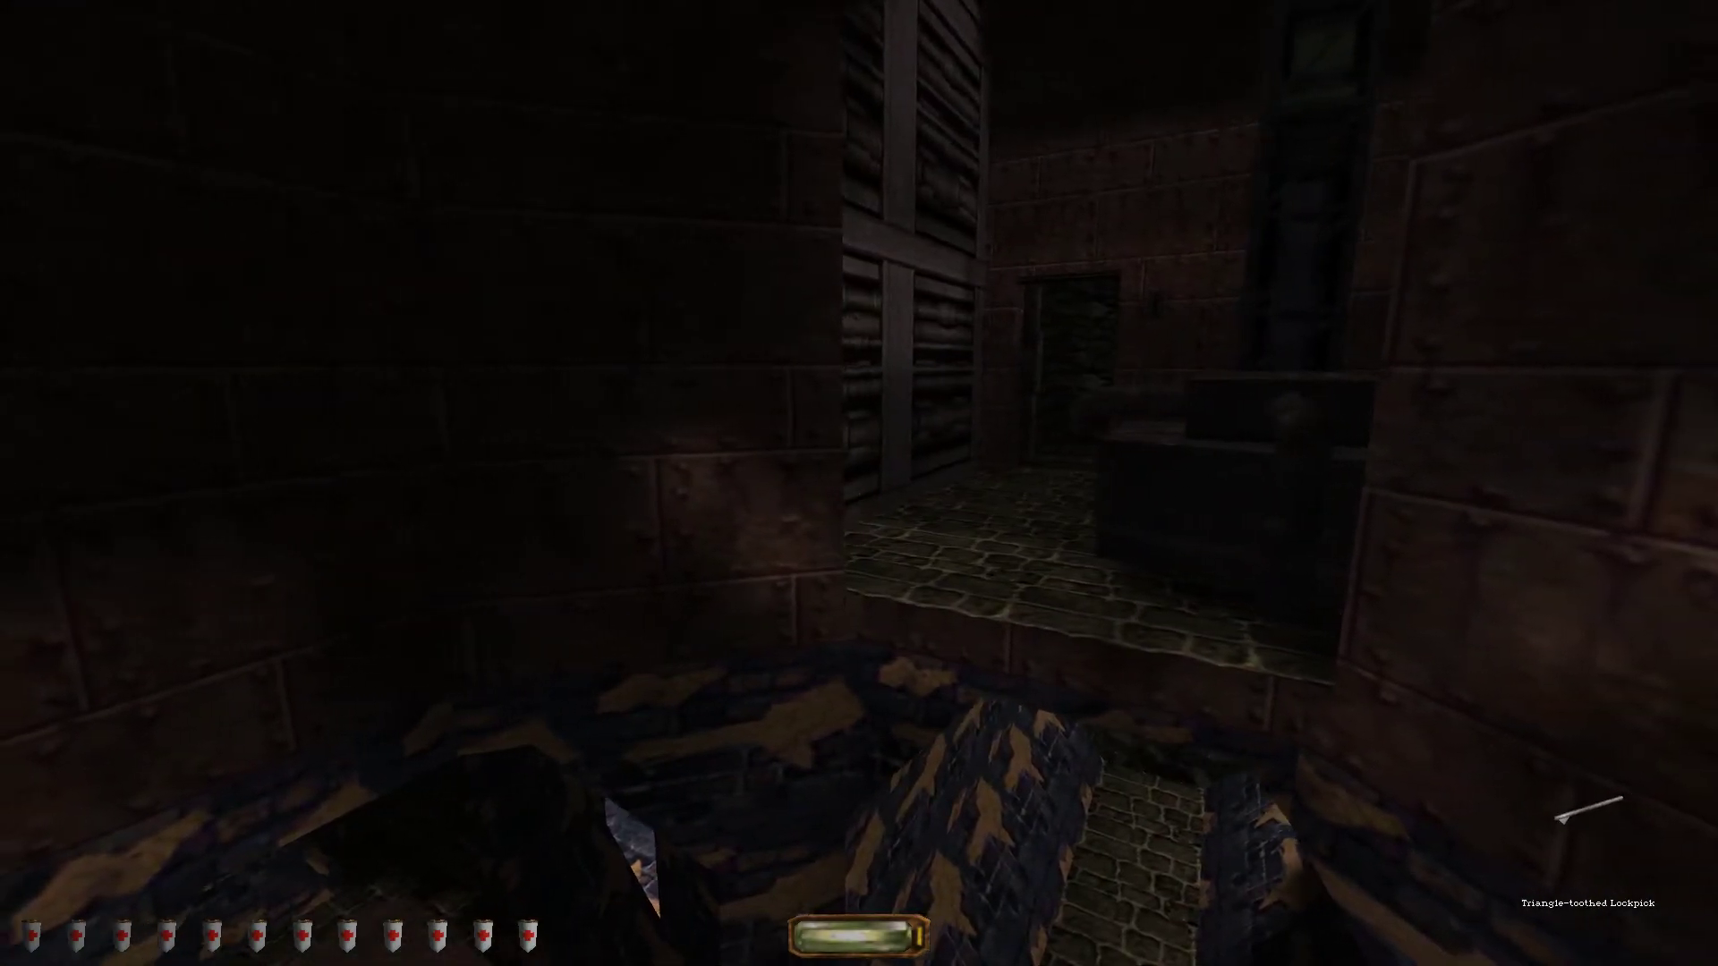
pyautogui.press(']')
pyautogui.press(']')
pyautogui.press(']')
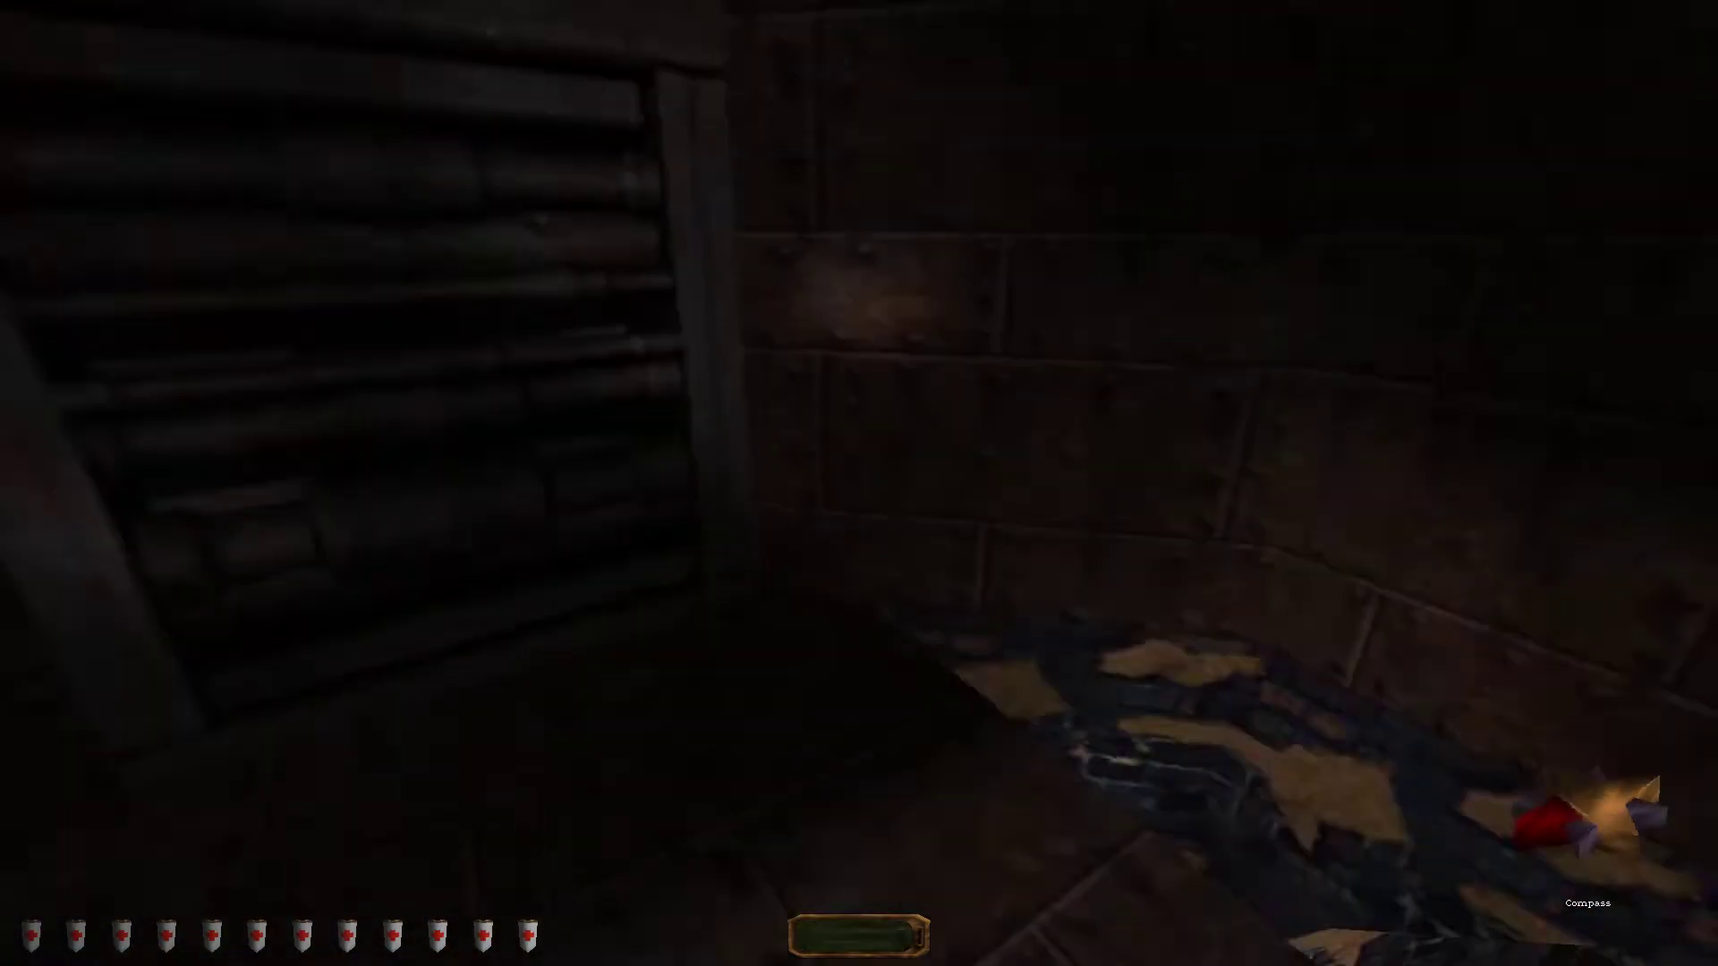
# - Save the game into slot 18 and resume
pyautogui.press('Escape')
pyautogui.click(779, 202)
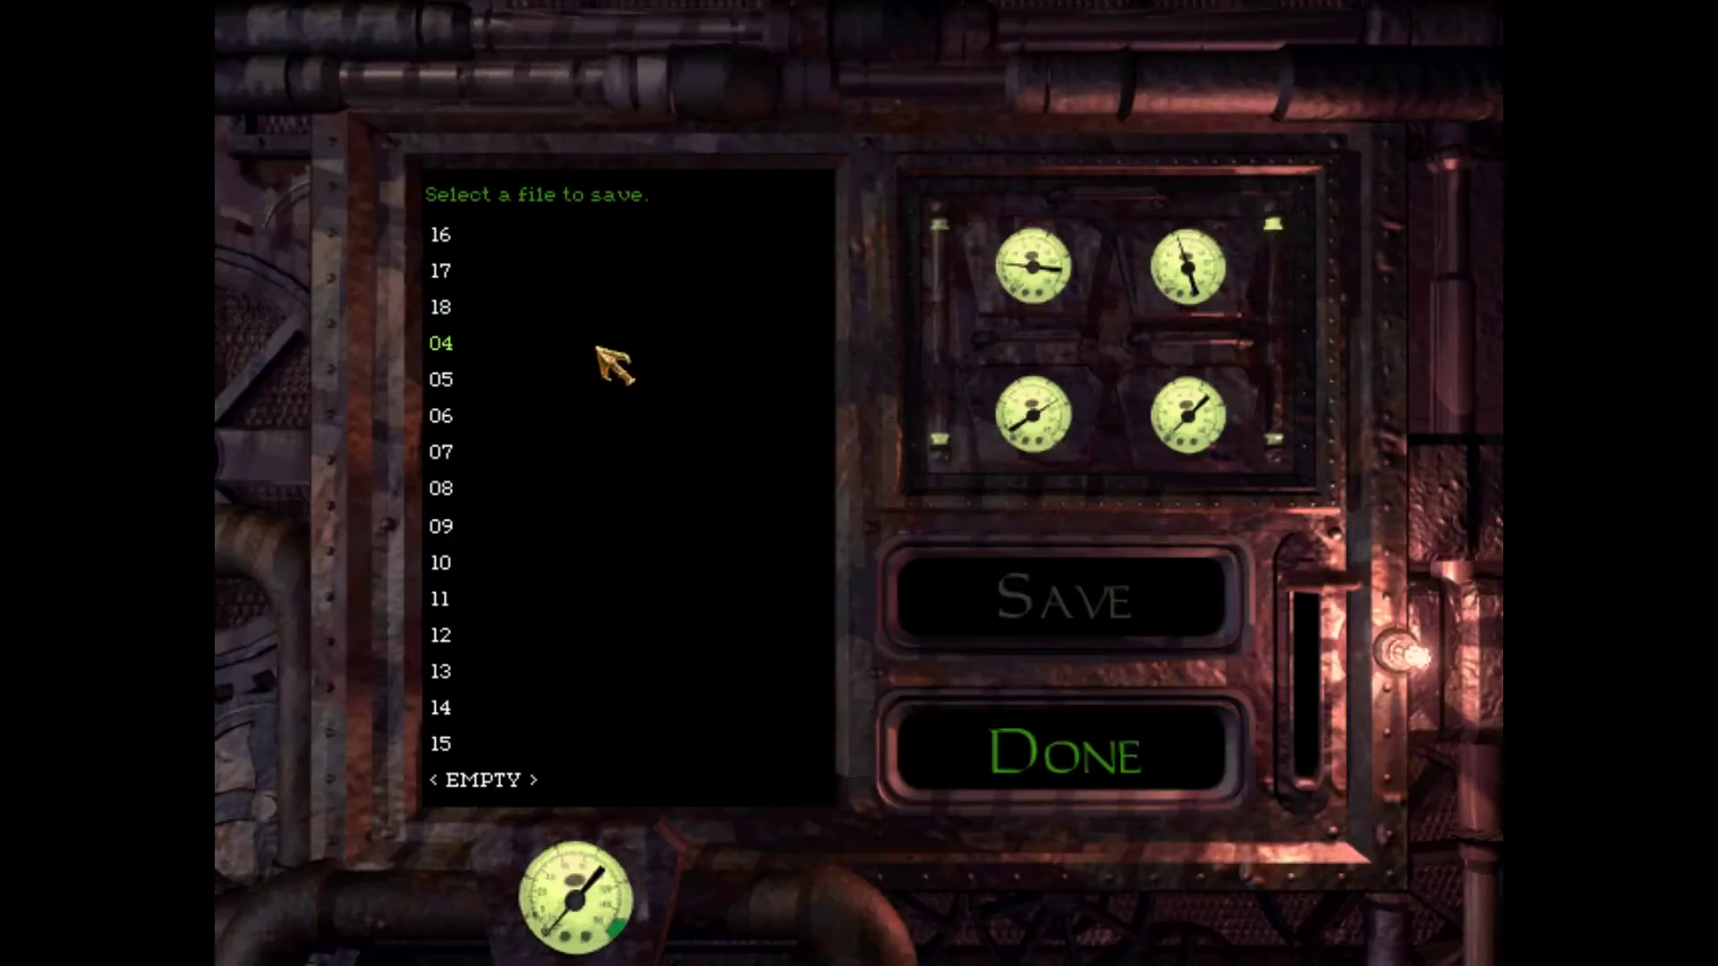
pyautogui.click(597, 315)
pyautogui.click(940, 591)
pyautogui.click(1066, 760)
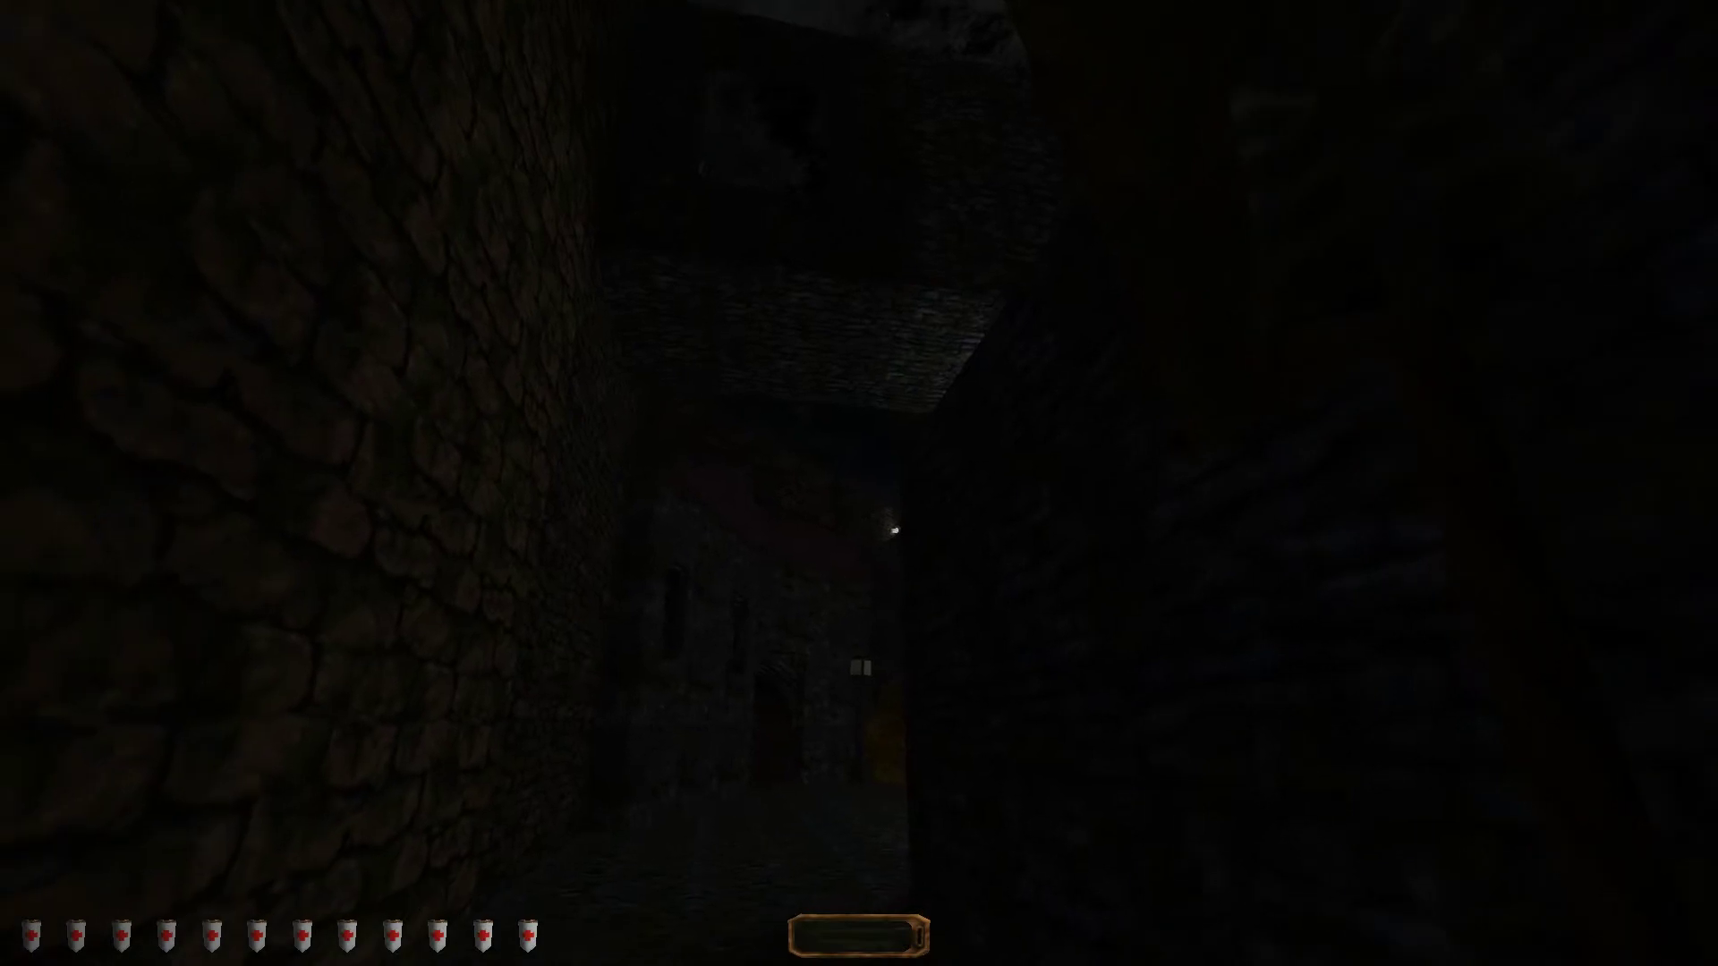
# - Swing the sword, then check the city map
pyautogui.click(859, 483)
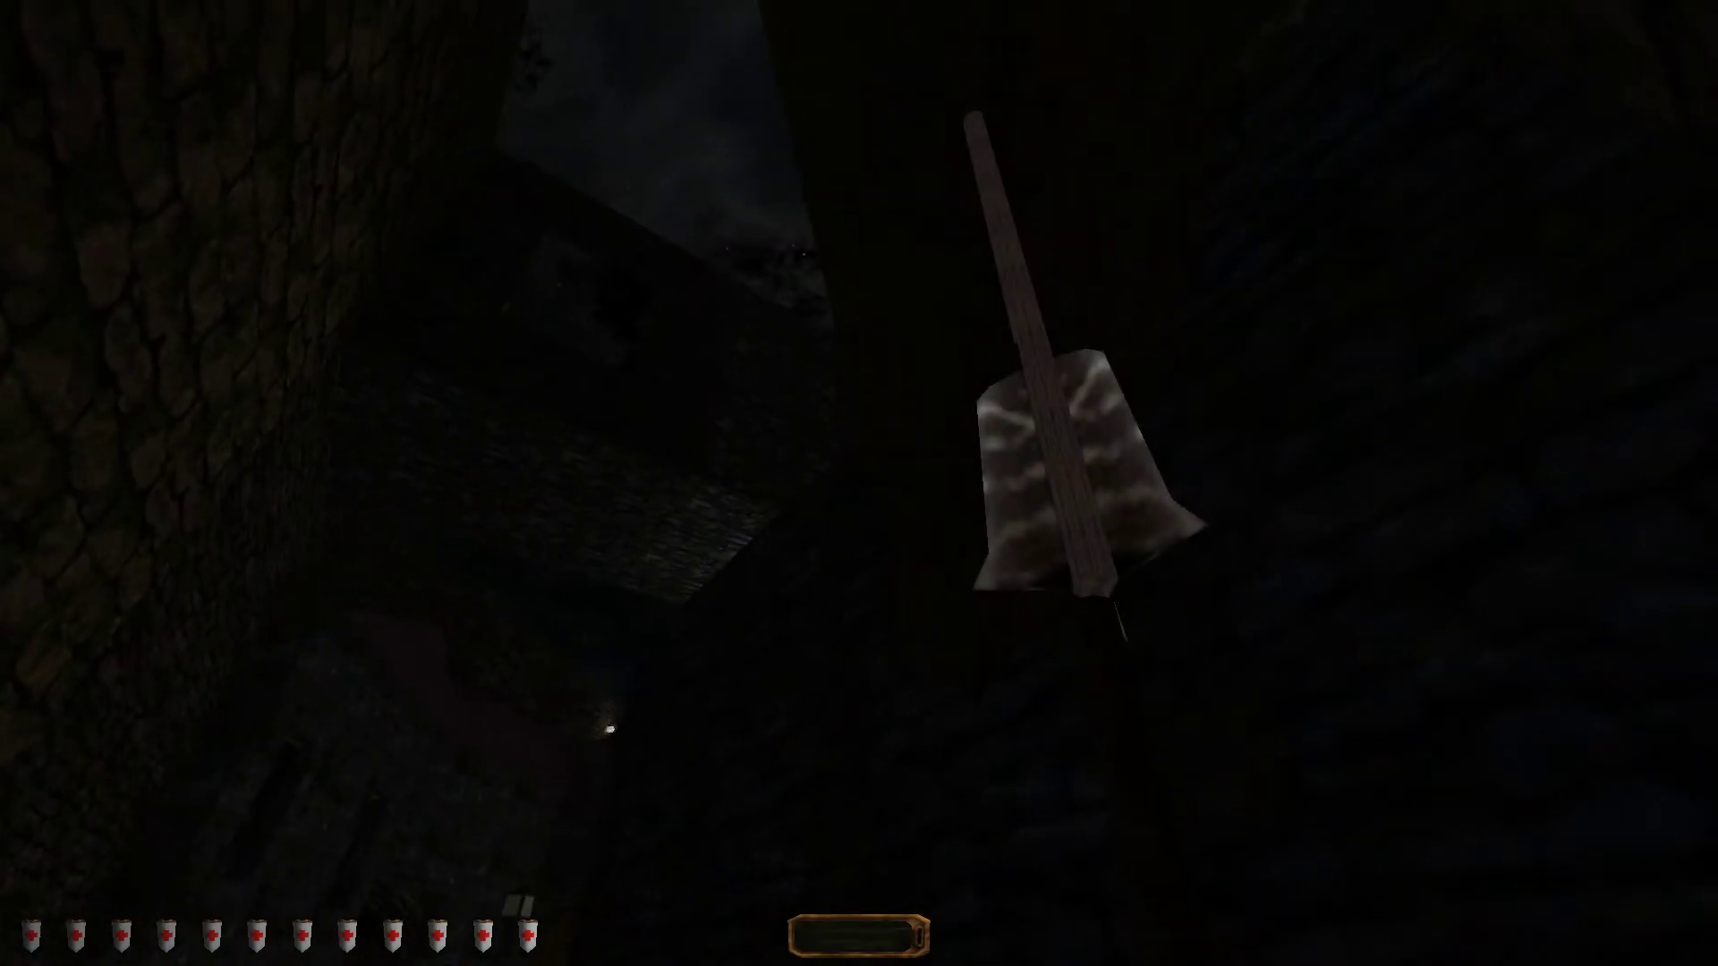
pyautogui.click(859, 484)
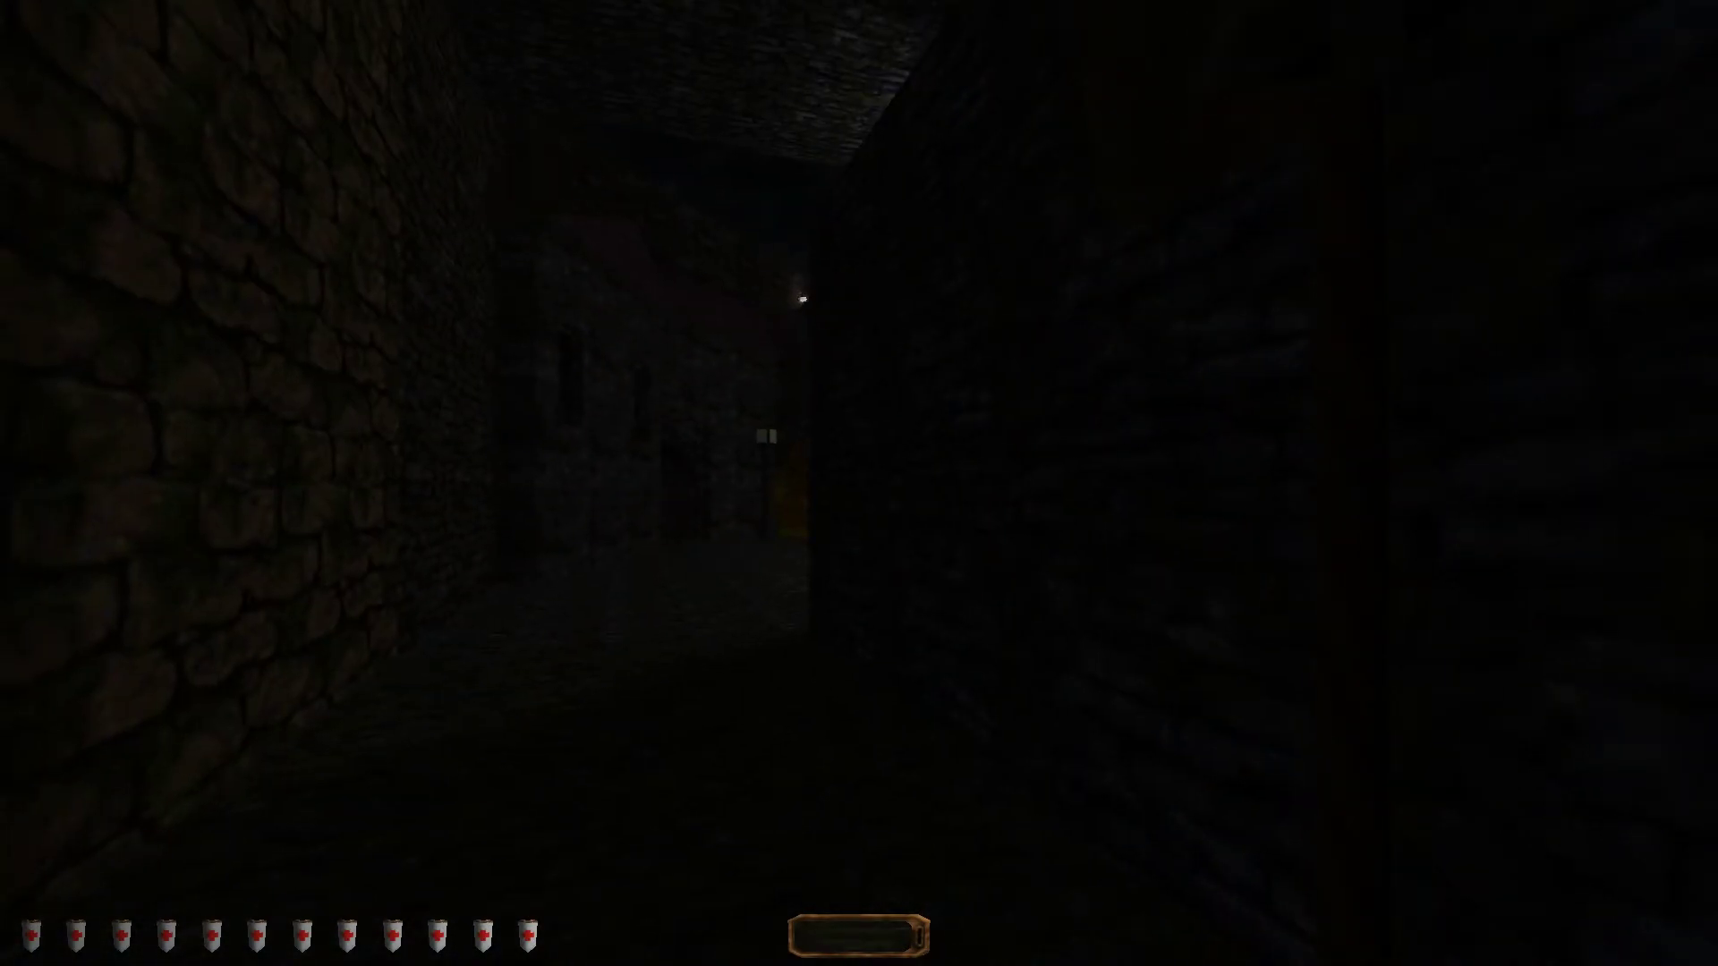
pyautogui.press('m')
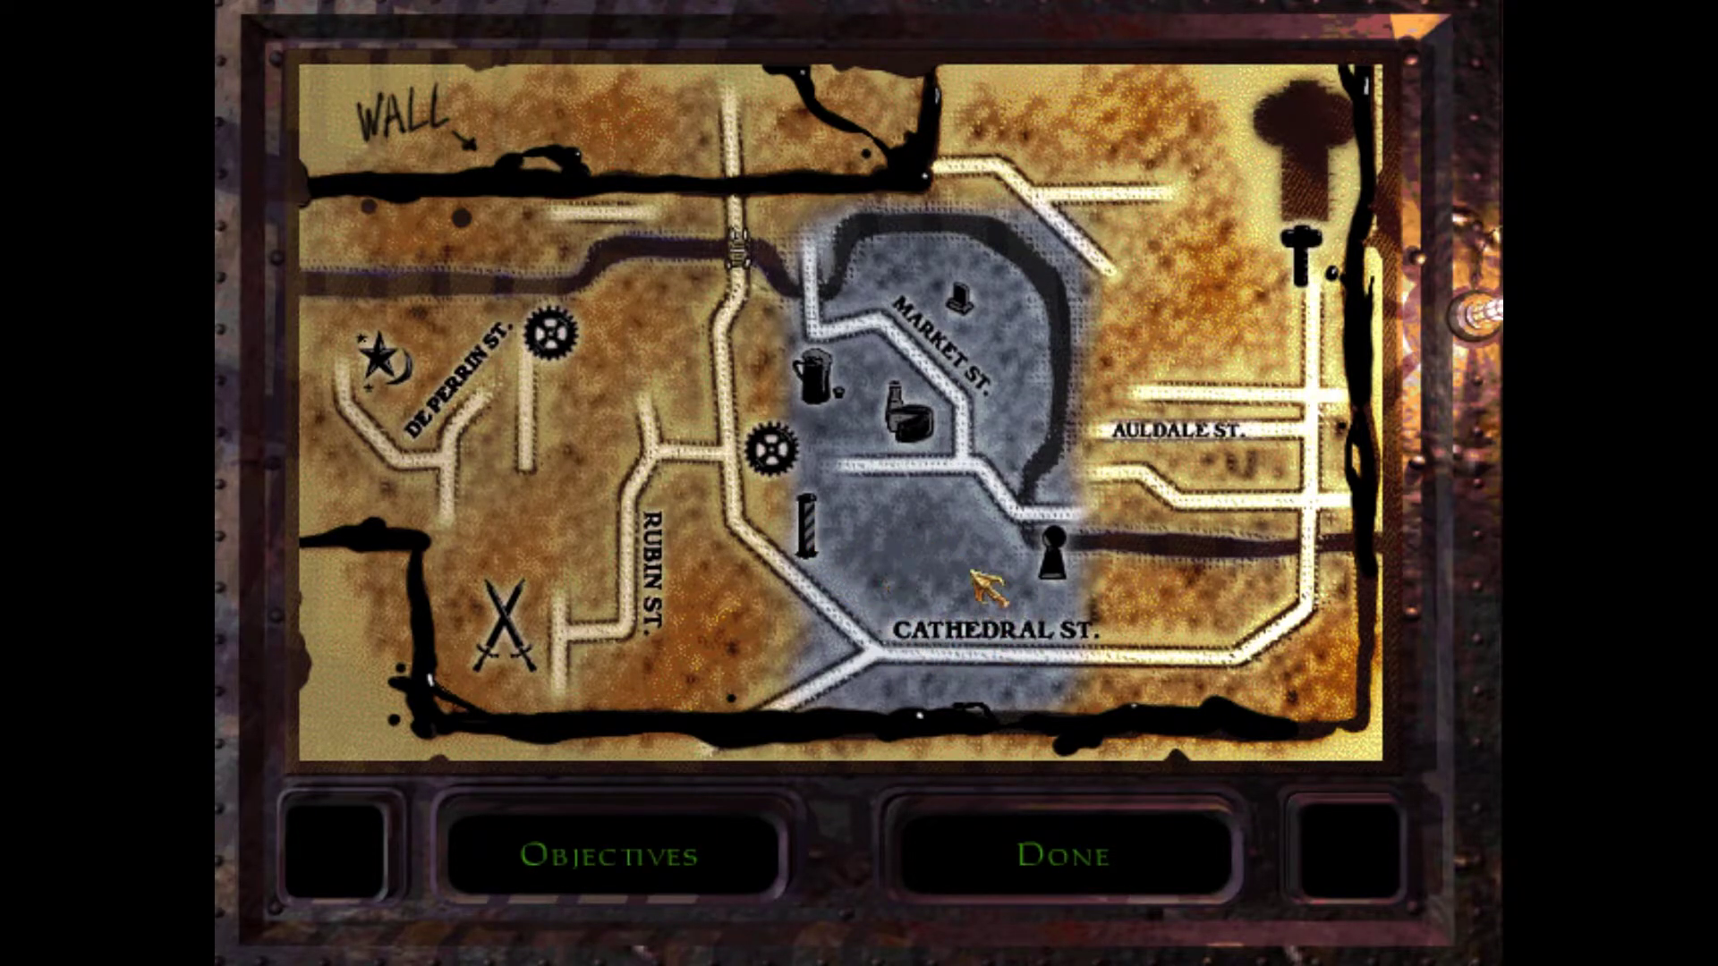
pyautogui.click(1061, 871)
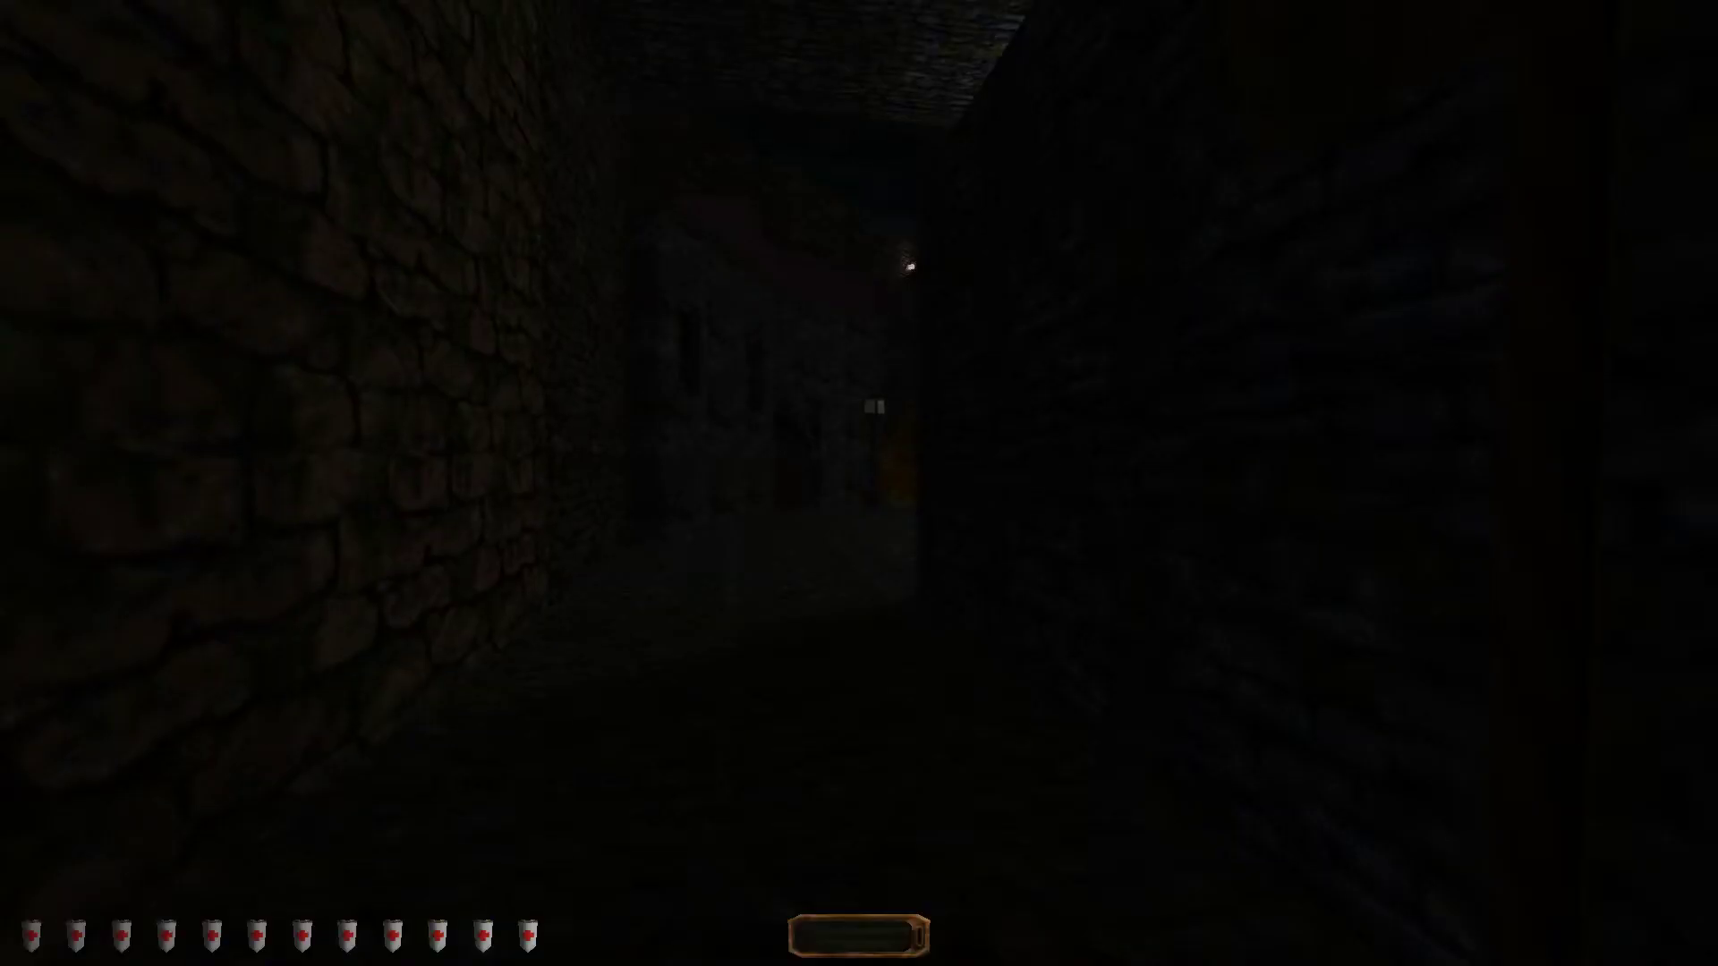
# - Save the game into slot 18 again
pyautogui.press('Escape')
pyautogui.click(783, 219)
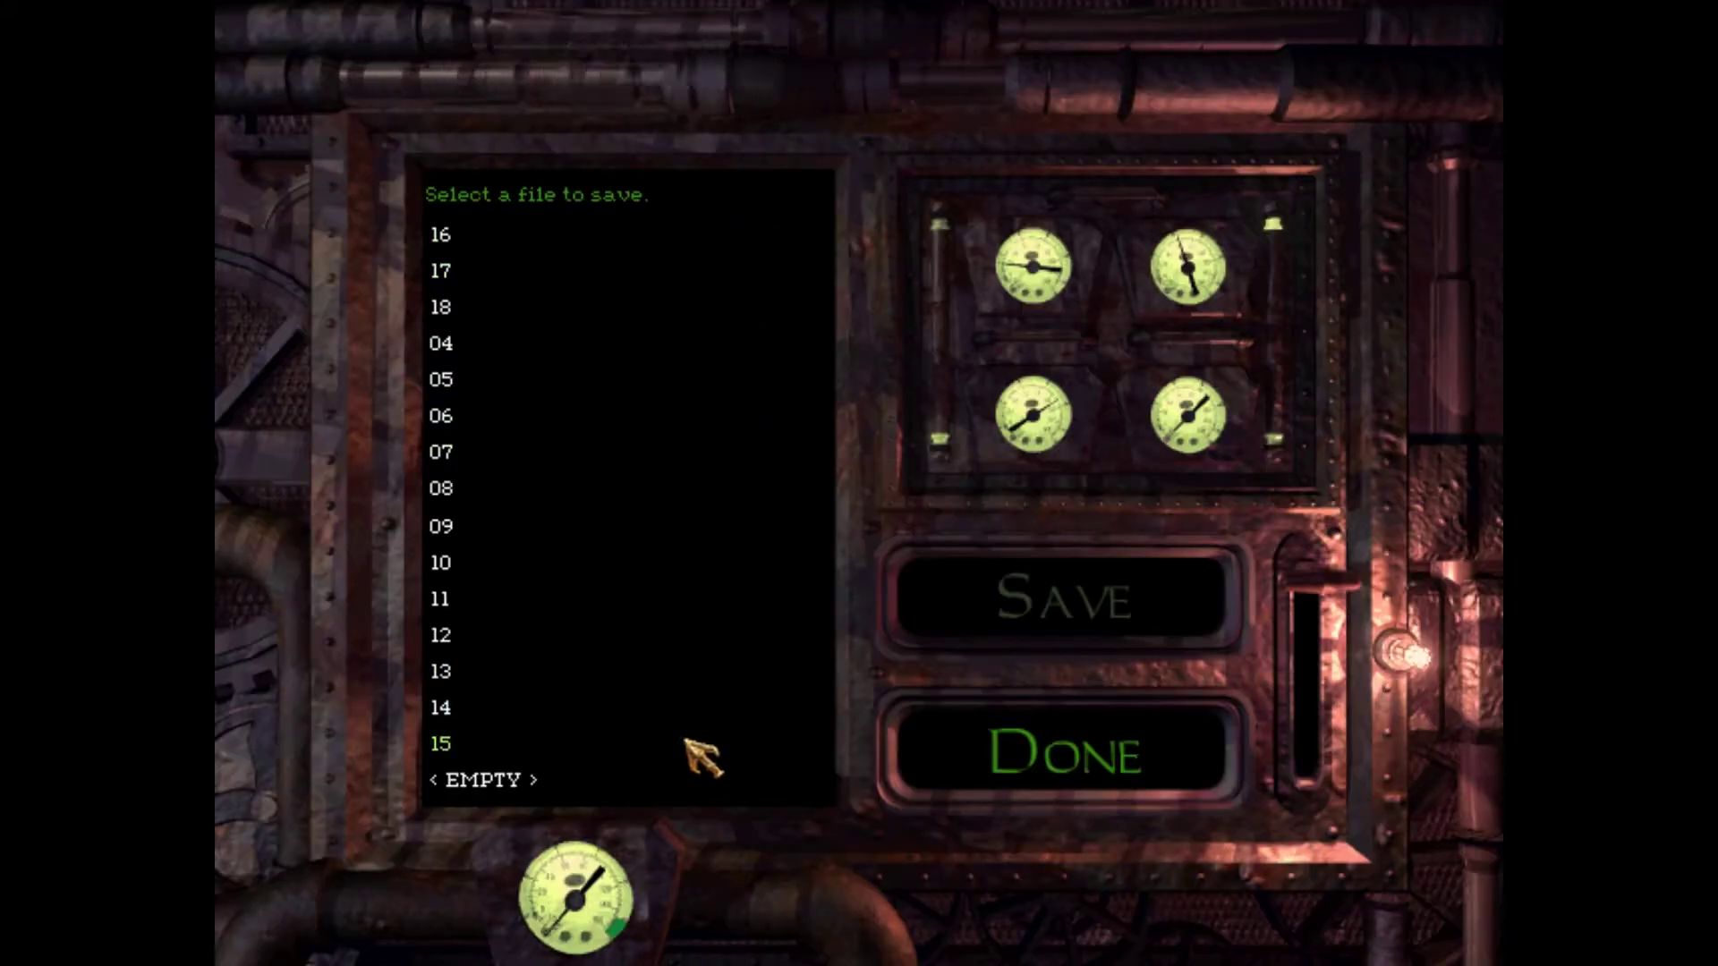
pyautogui.click(650, 312)
pyautogui.click(947, 597)
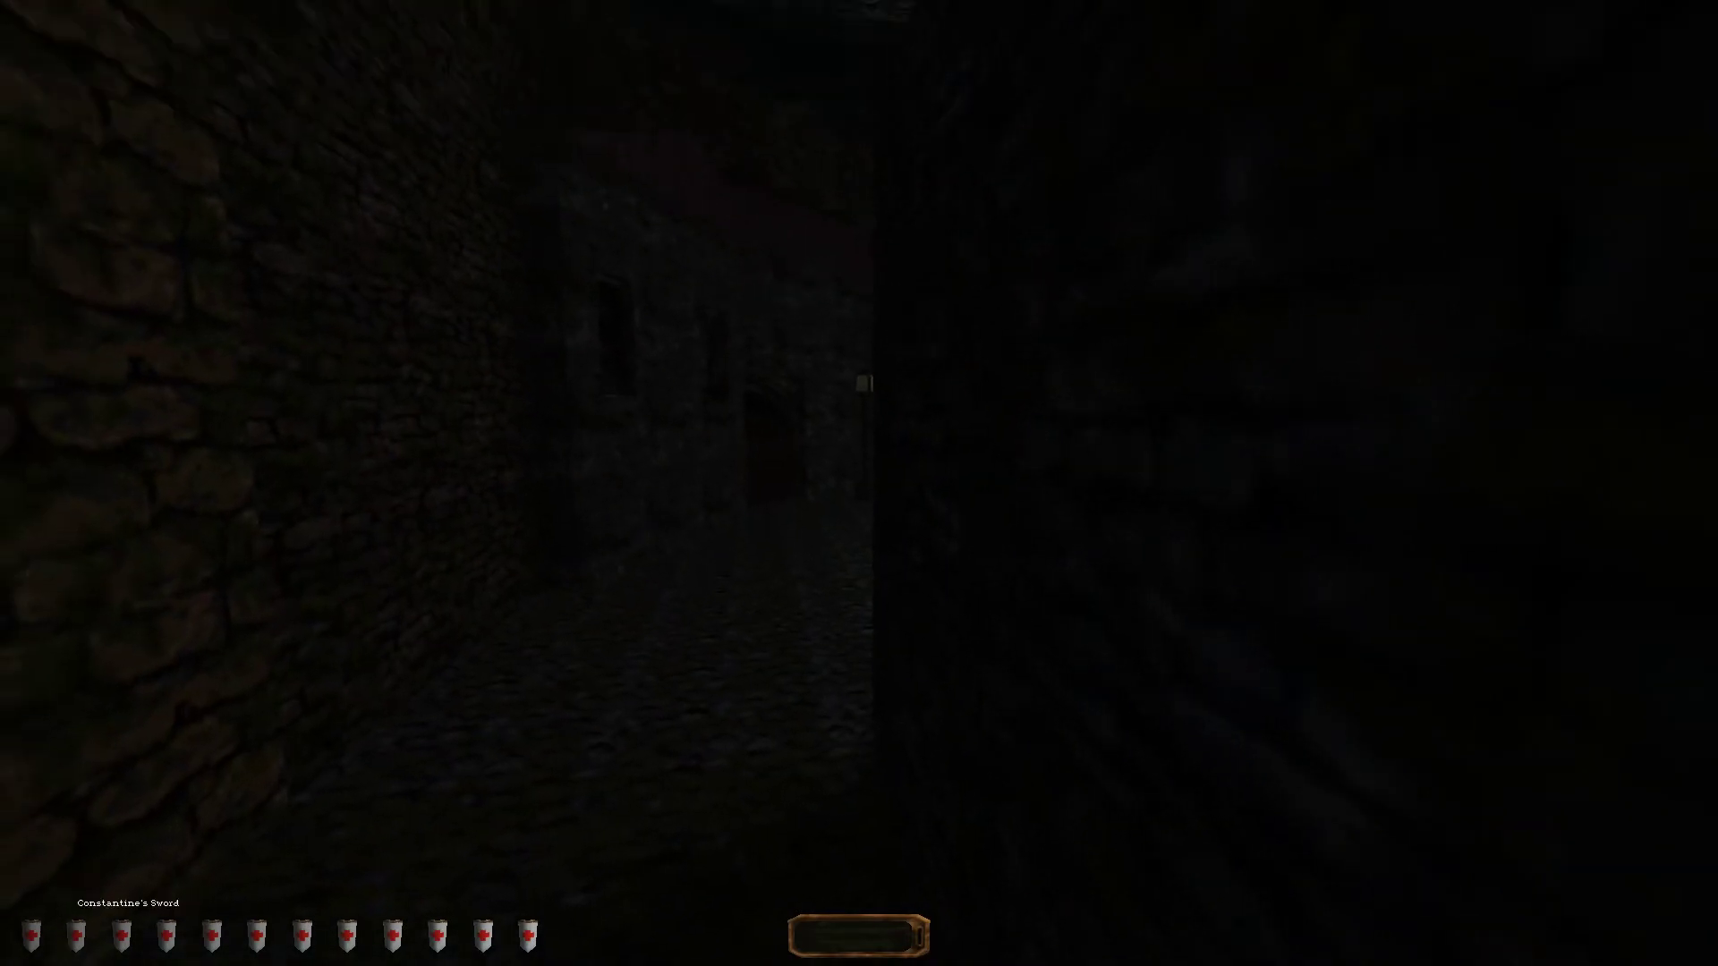
# - Walk past the lamp post into the dark stone passages
pyautogui.press('w')
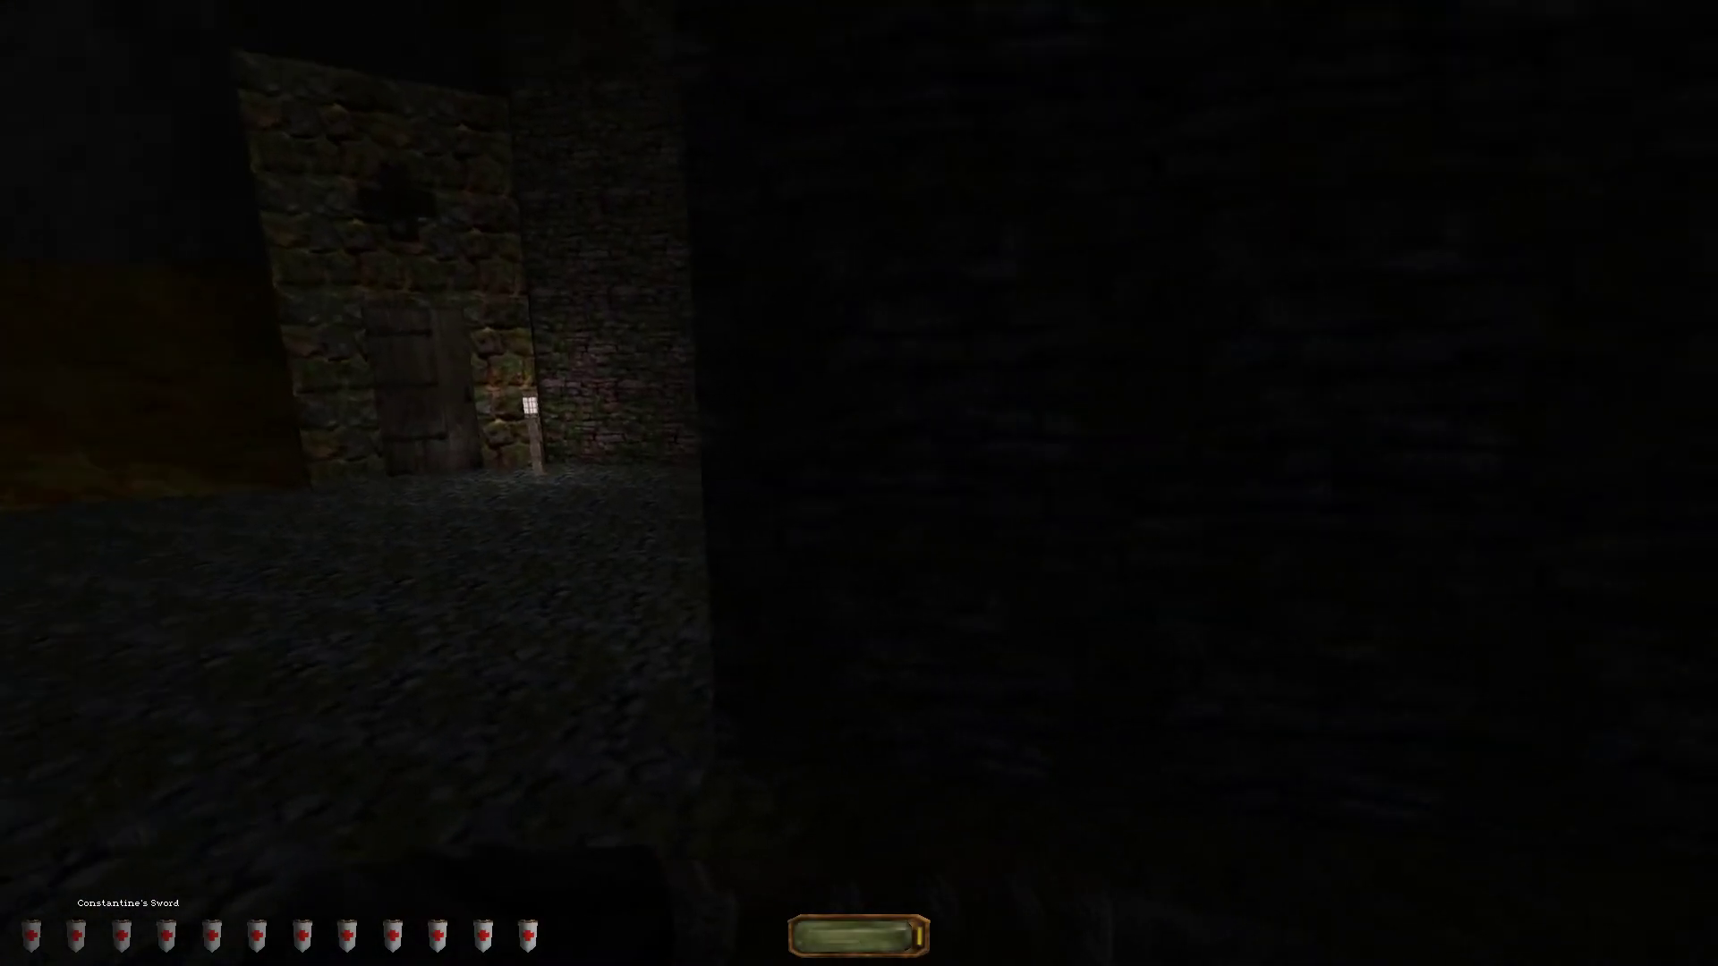
pyautogui.press('w')
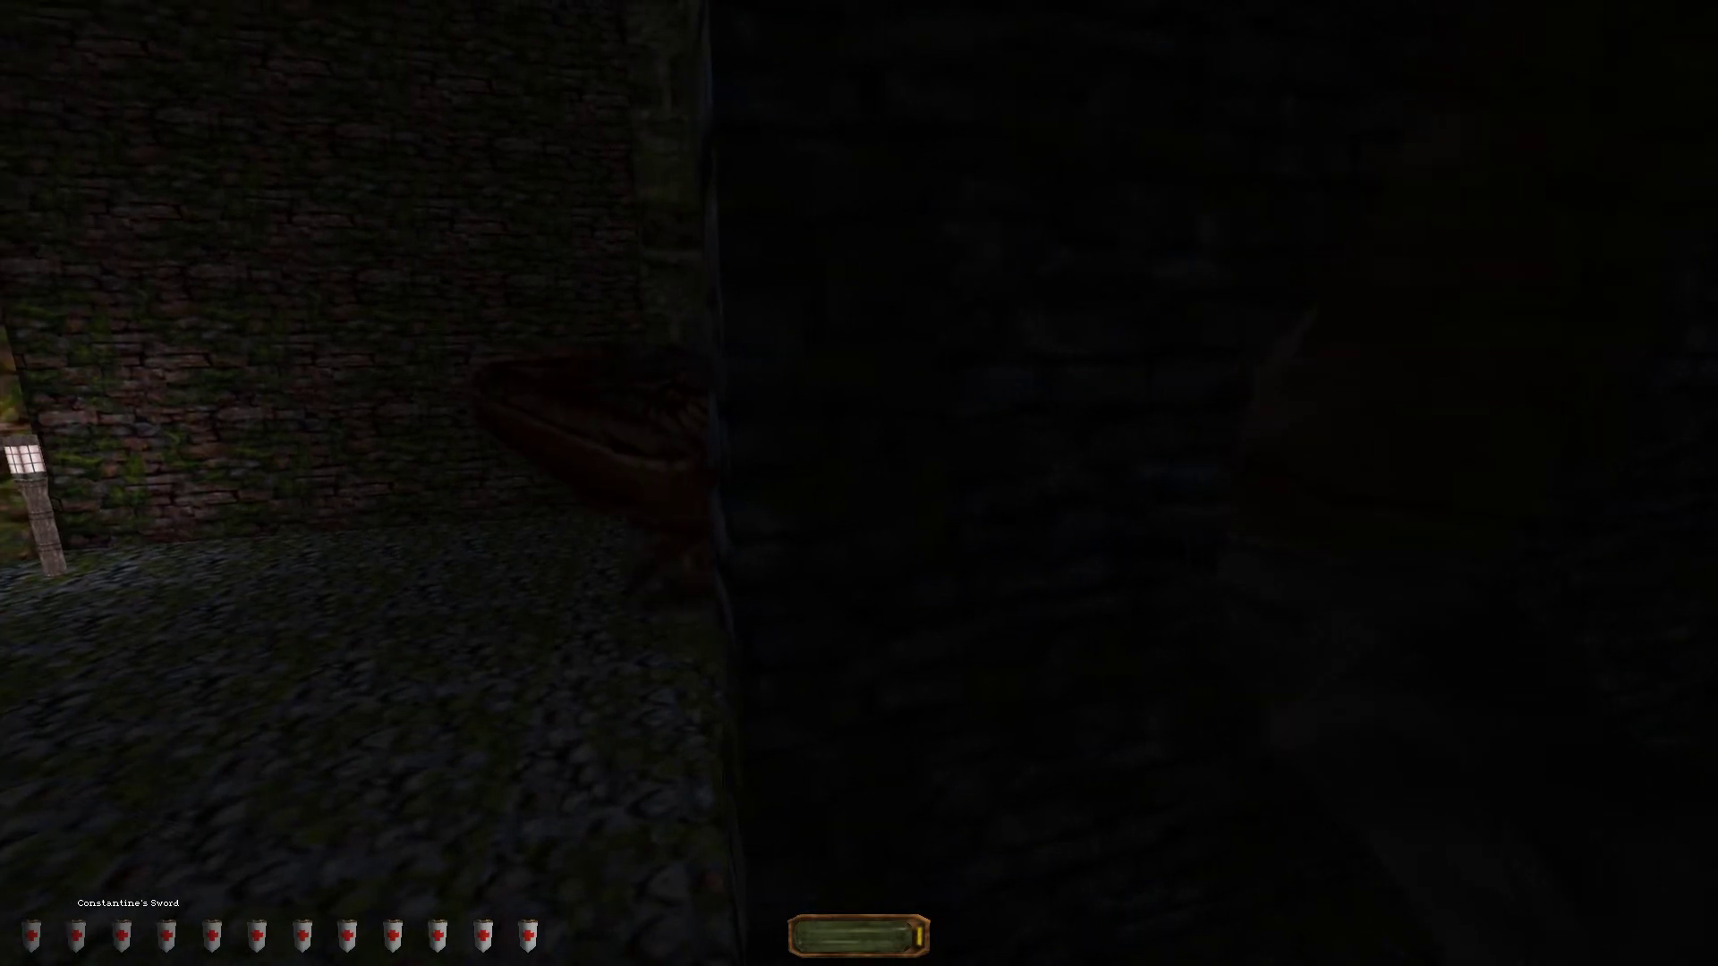
pyautogui.press('w')
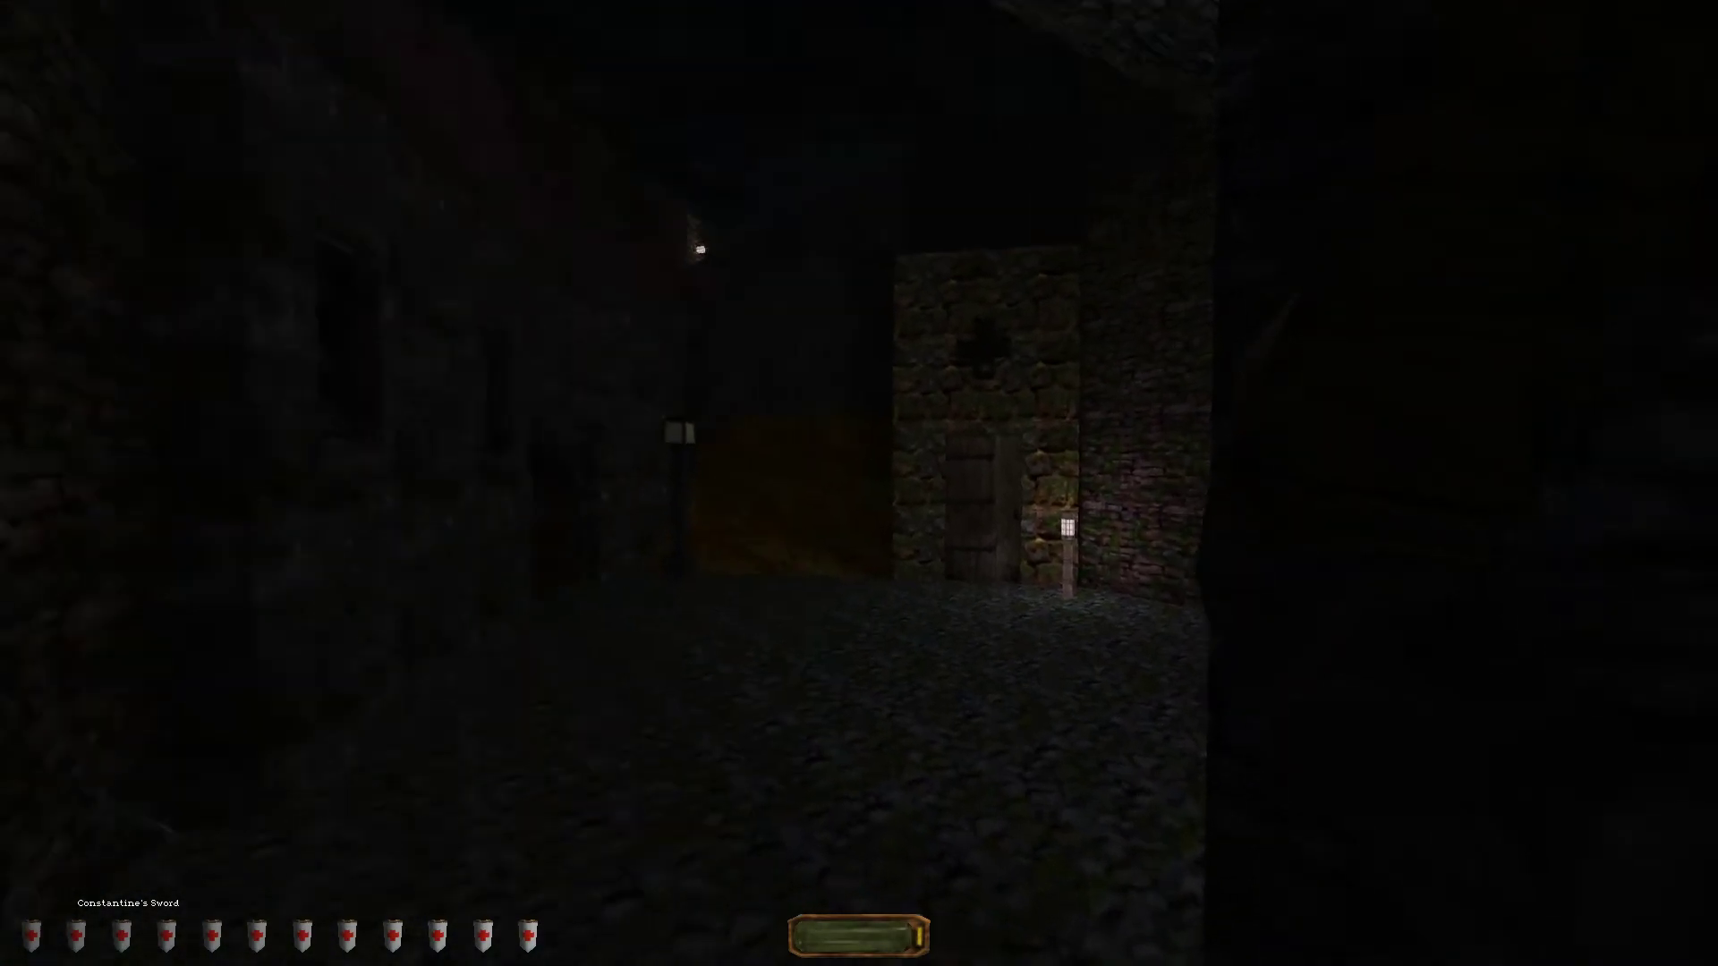
pyautogui.press('w')
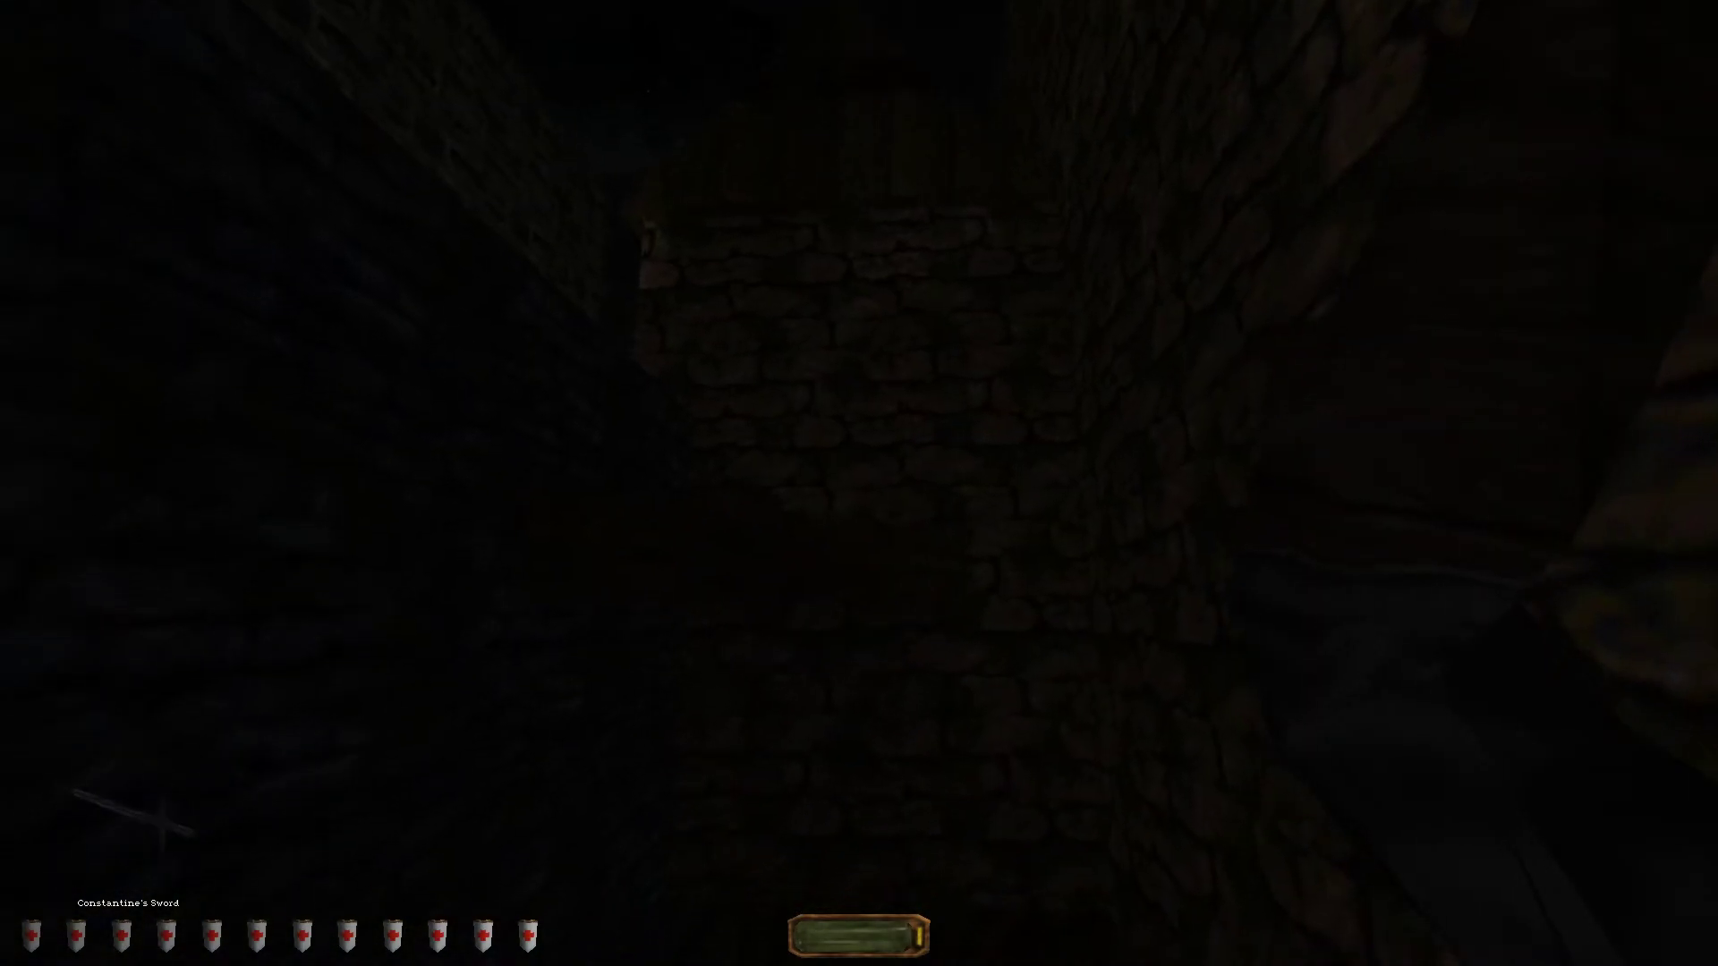
pyautogui.press('w')
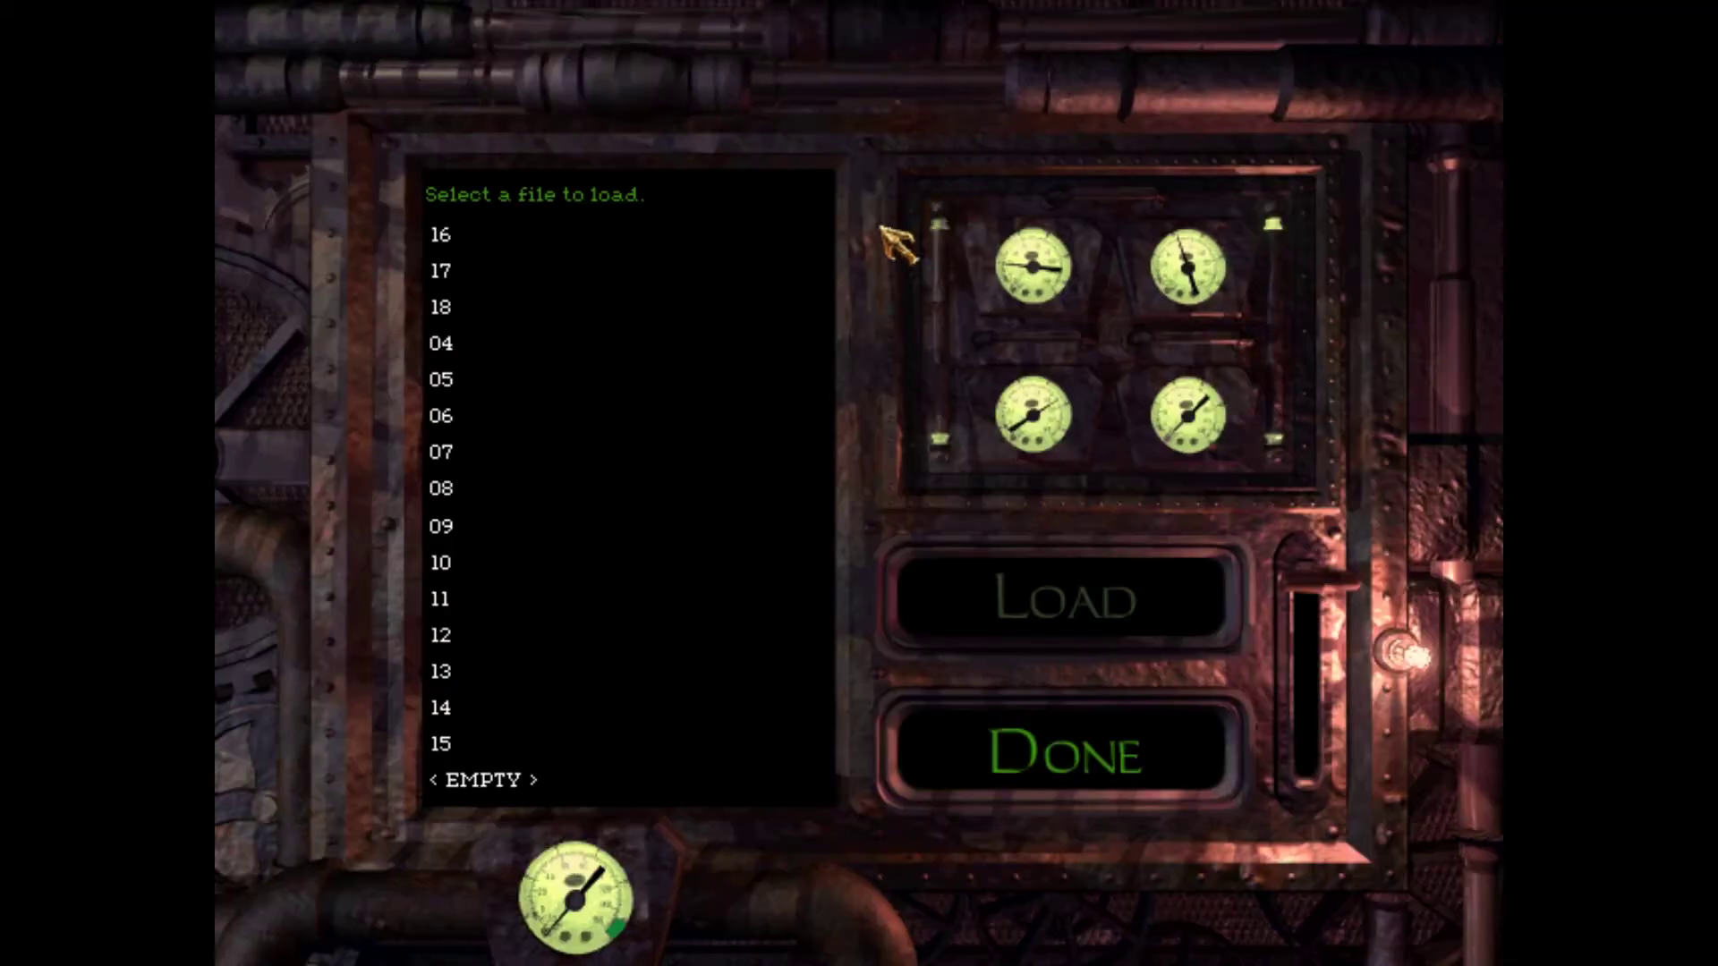
# - Load save 18 and walk toward the brick wall with the sword raised
pyautogui.click(668, 316)
pyautogui.click(1053, 561)
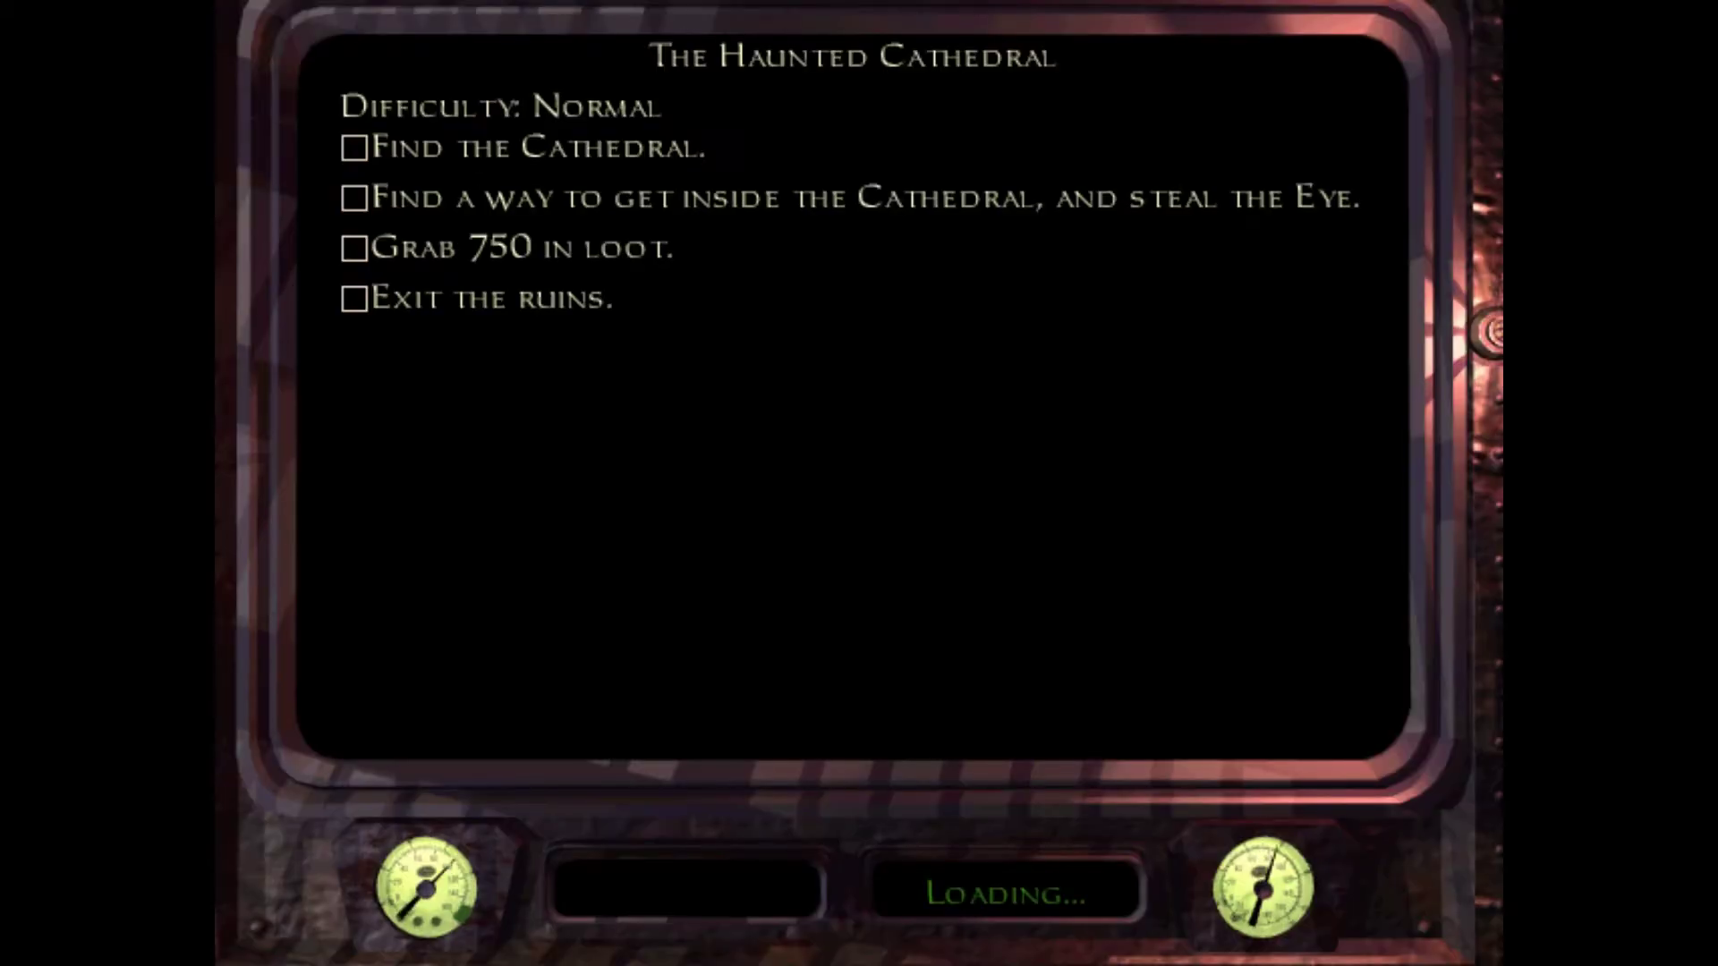
pyautogui.press('1')
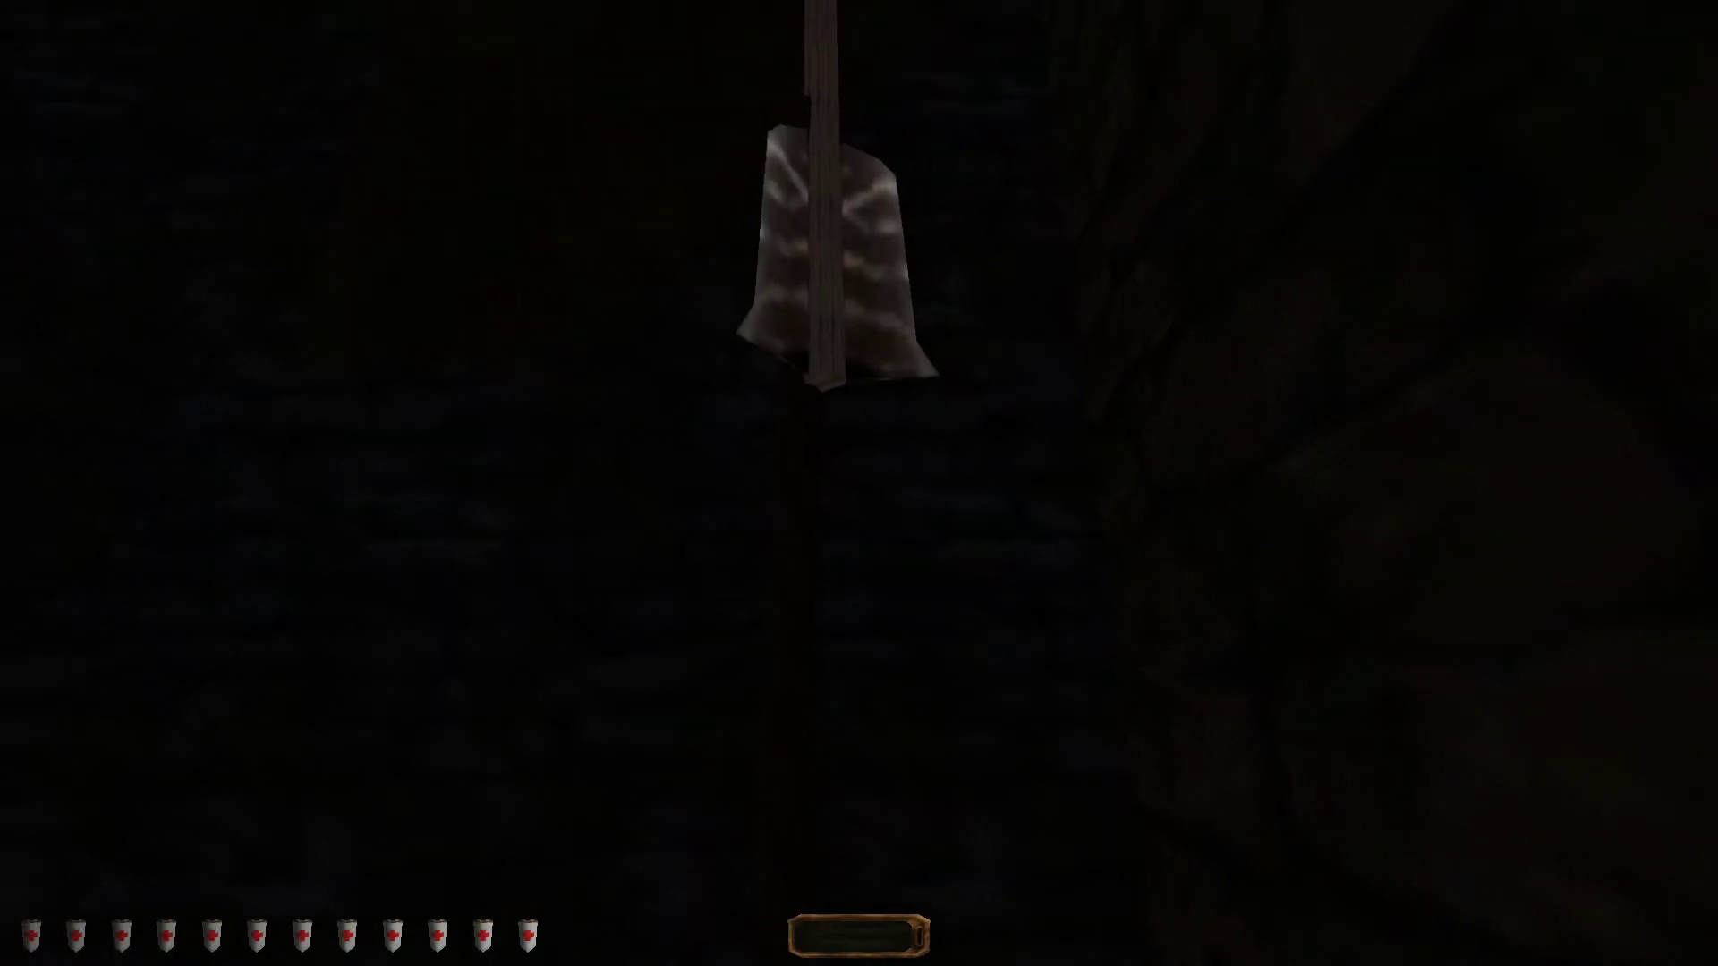
pyautogui.moveTo(860, 484); pyautogui.dragTo(860, 402)
pyautogui.press('w')
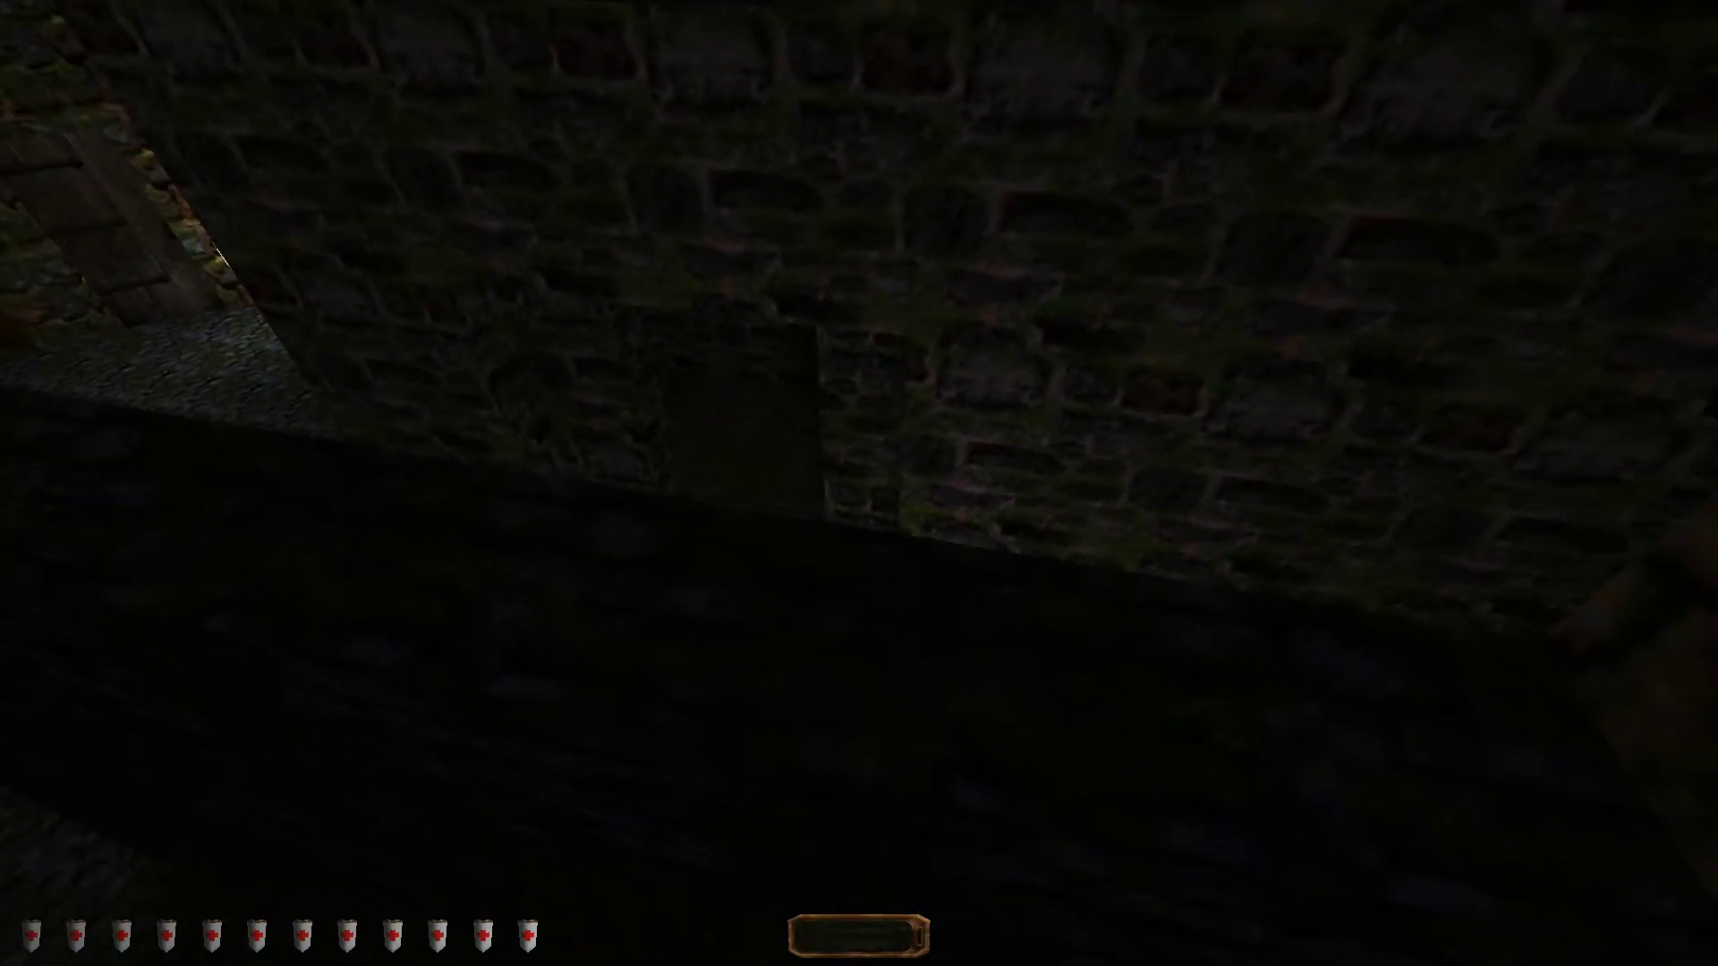
# - Look around the dark cobbled alley and read the next journal page
pyautogui.moveTo(859, 484); pyautogui.dragTo(1020, 443)
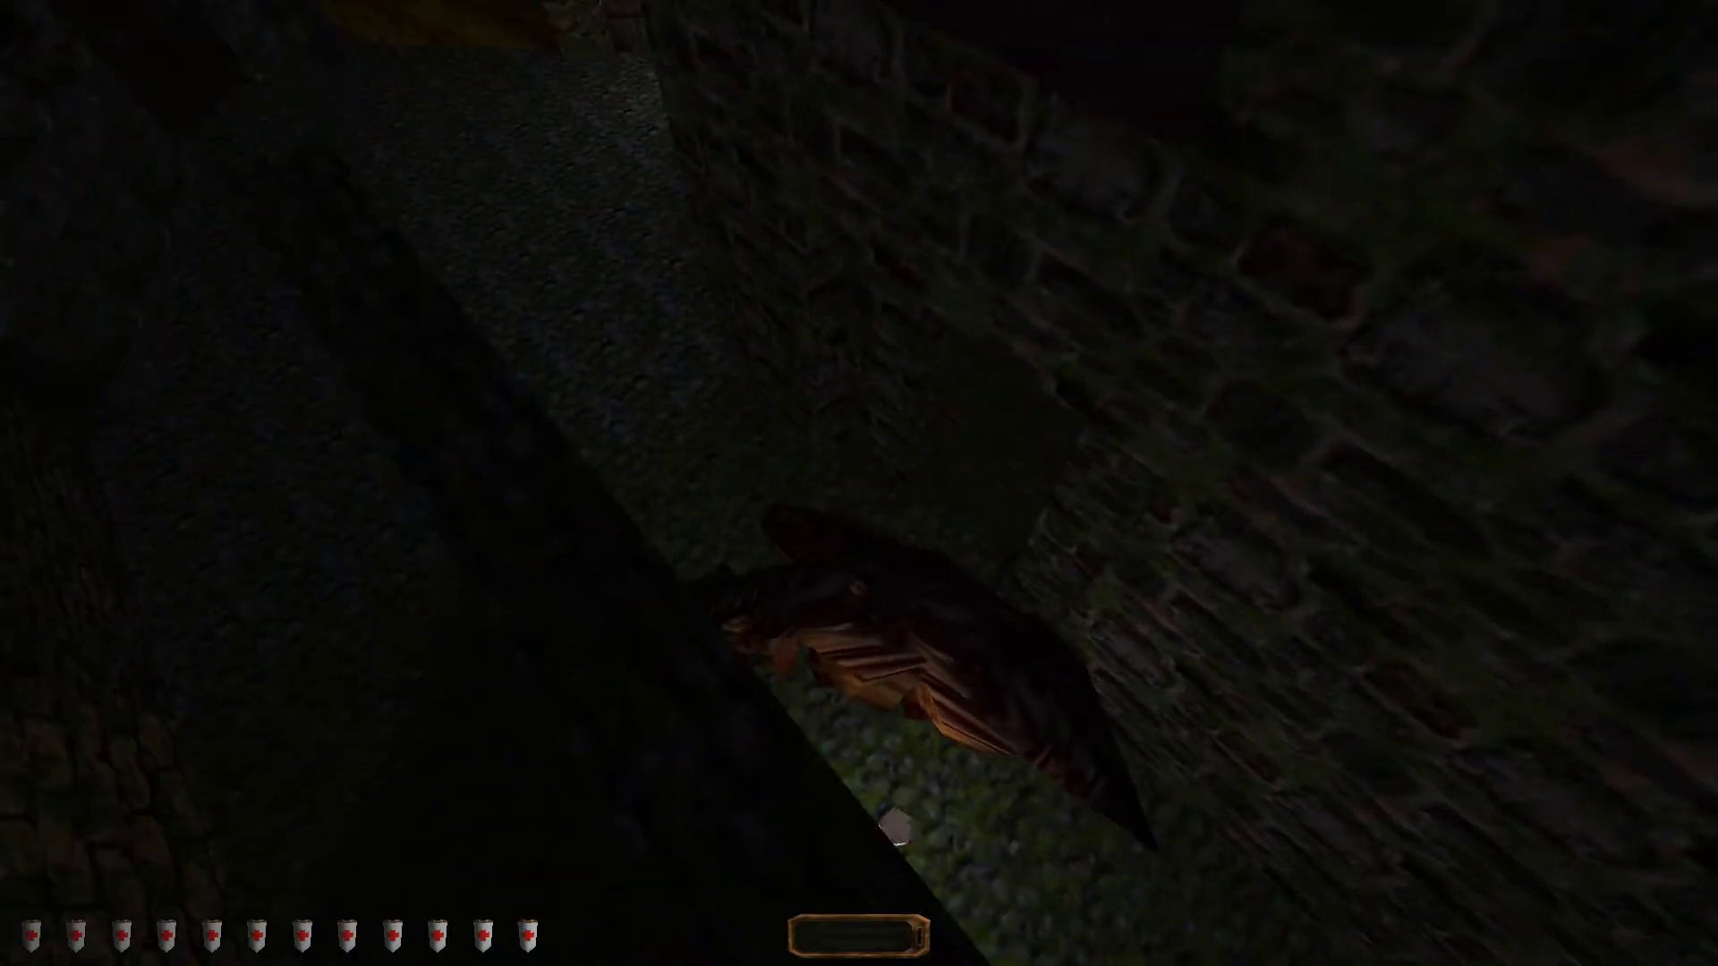
pyautogui.moveTo(859, 483); pyautogui.dragTo(1168, 578)
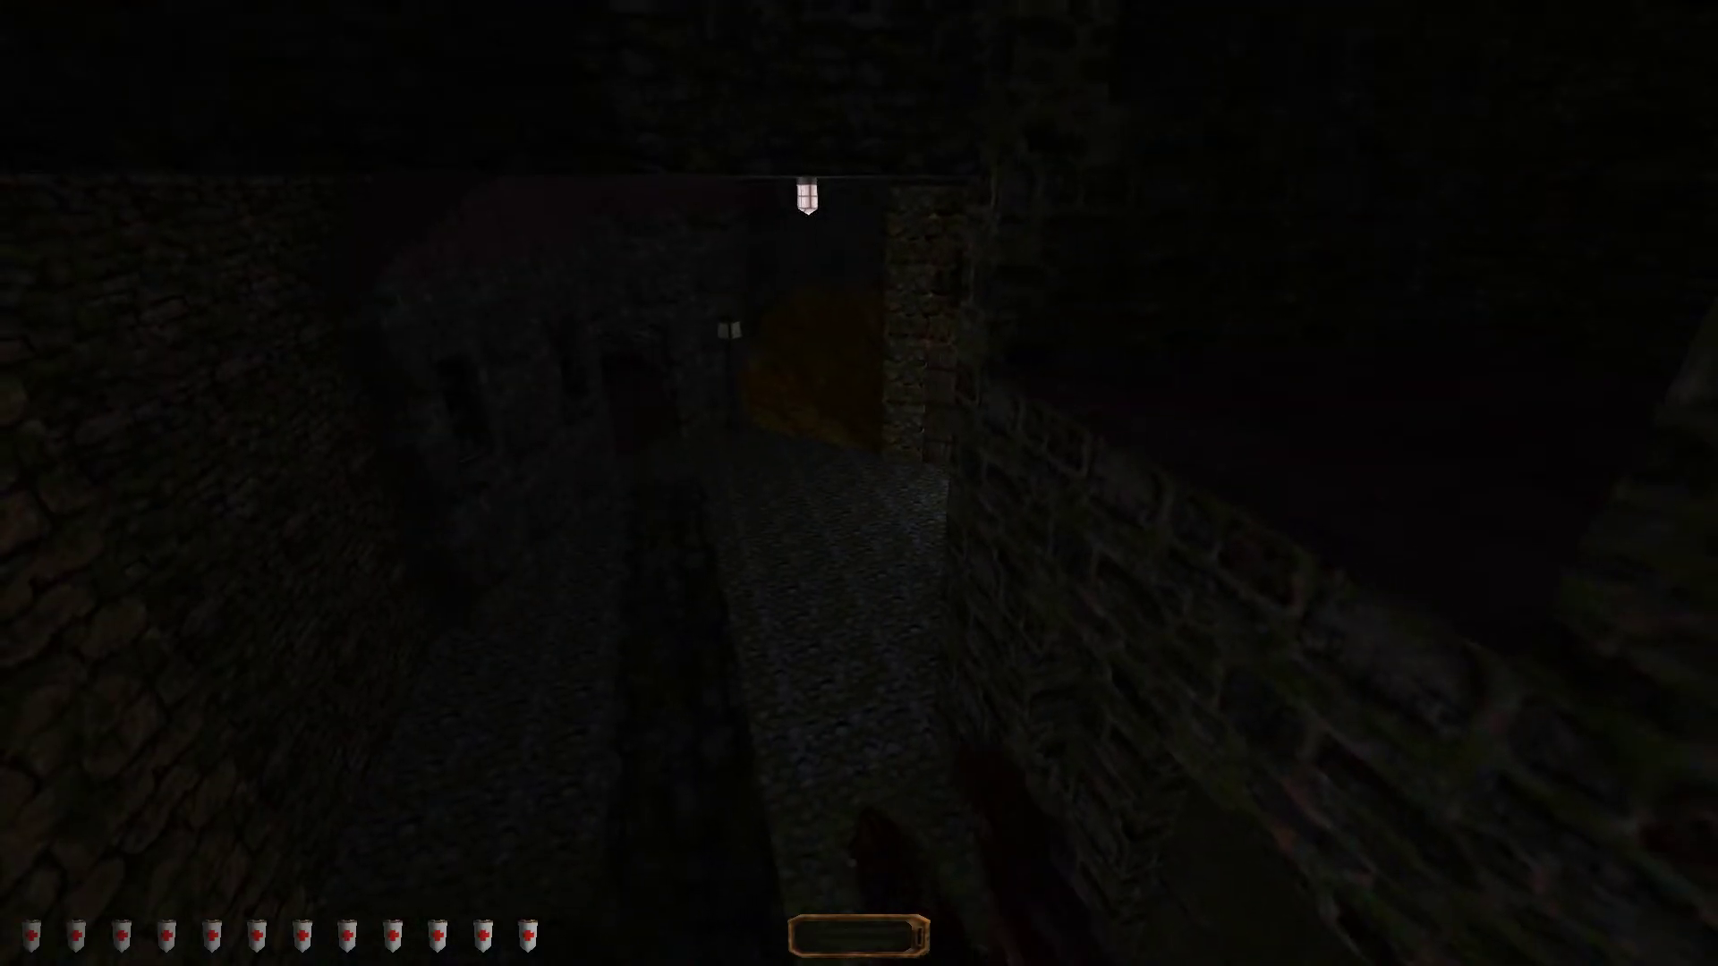
pyautogui.moveTo(859, 483)
pyautogui.mouseDown()
pyautogui.moveTo(674, 651)
pyautogui.moveTo(1022, 537)
pyautogui.mouseUp()
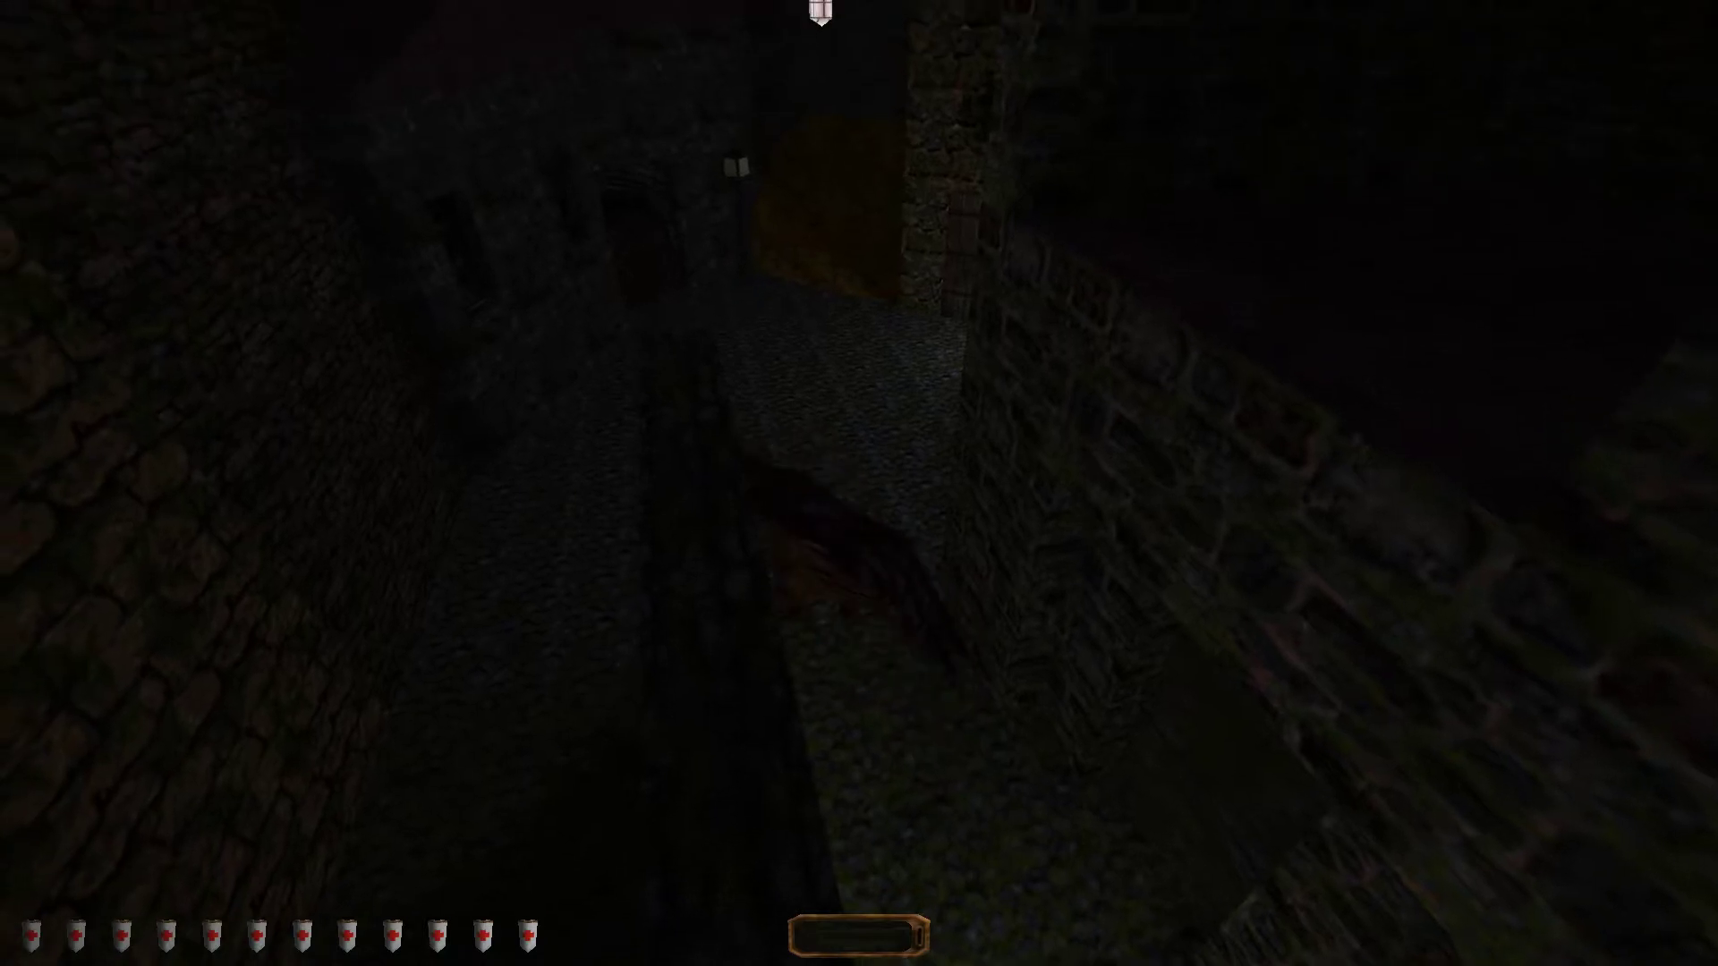
pyautogui.moveTo(859, 483); pyautogui.dragTo(753, 538)
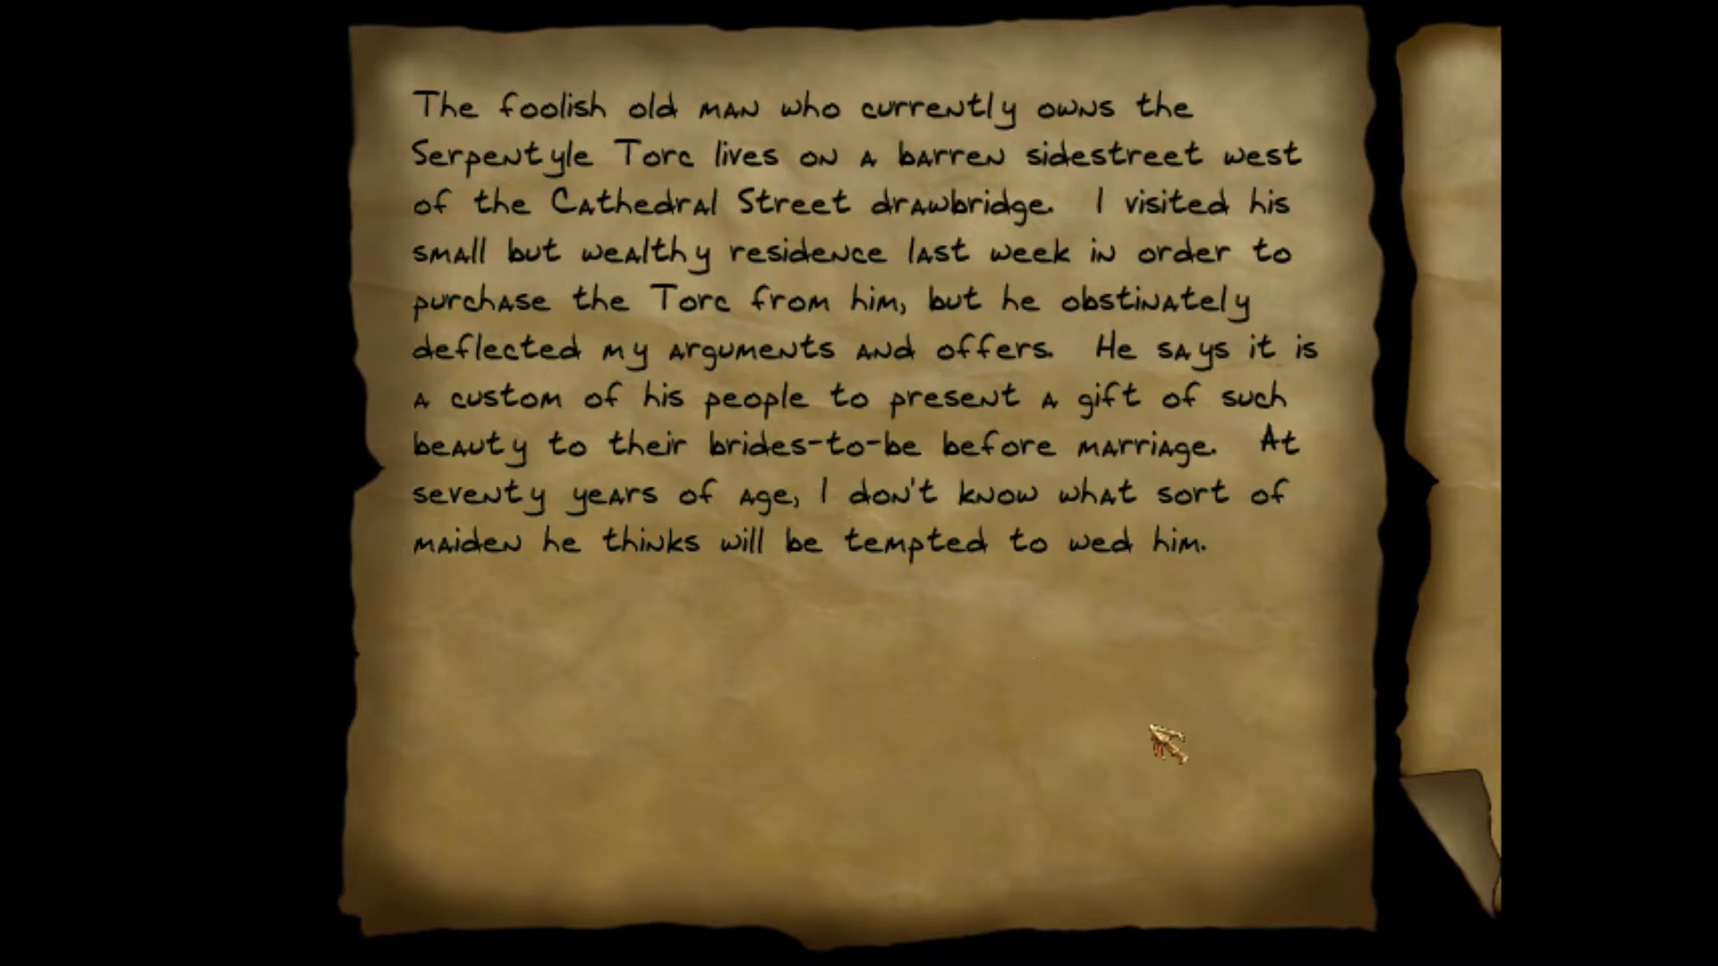
pyautogui.click(1488, 811)
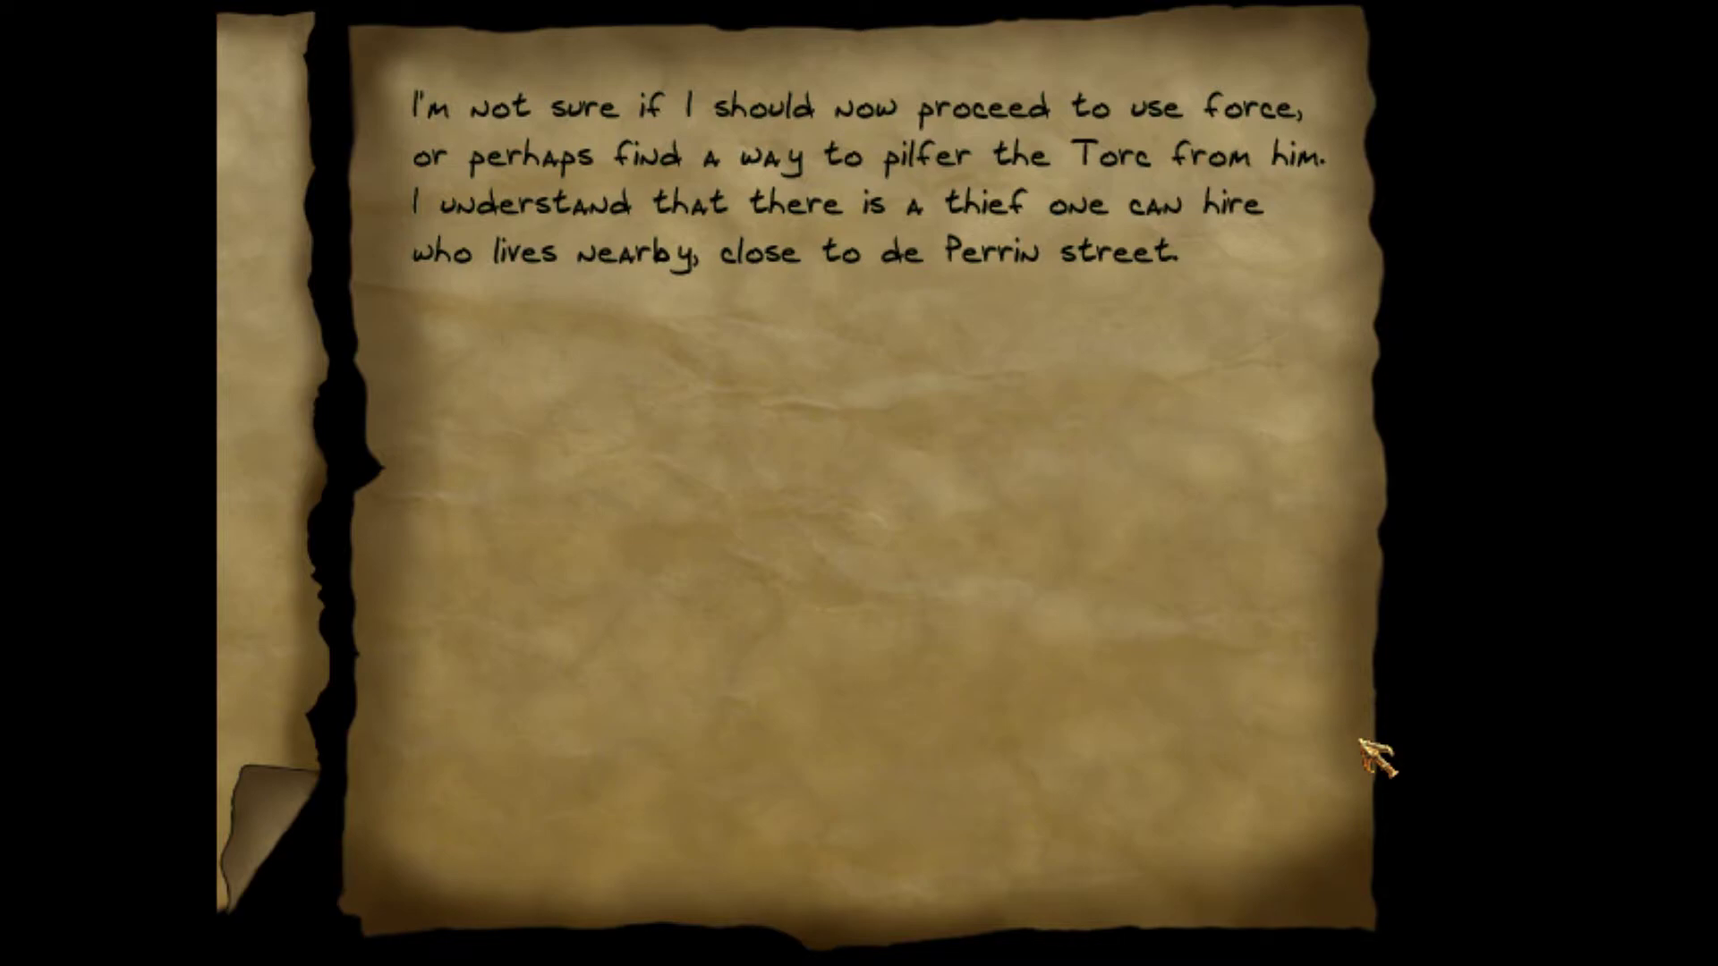
pyautogui.click(1376, 759)
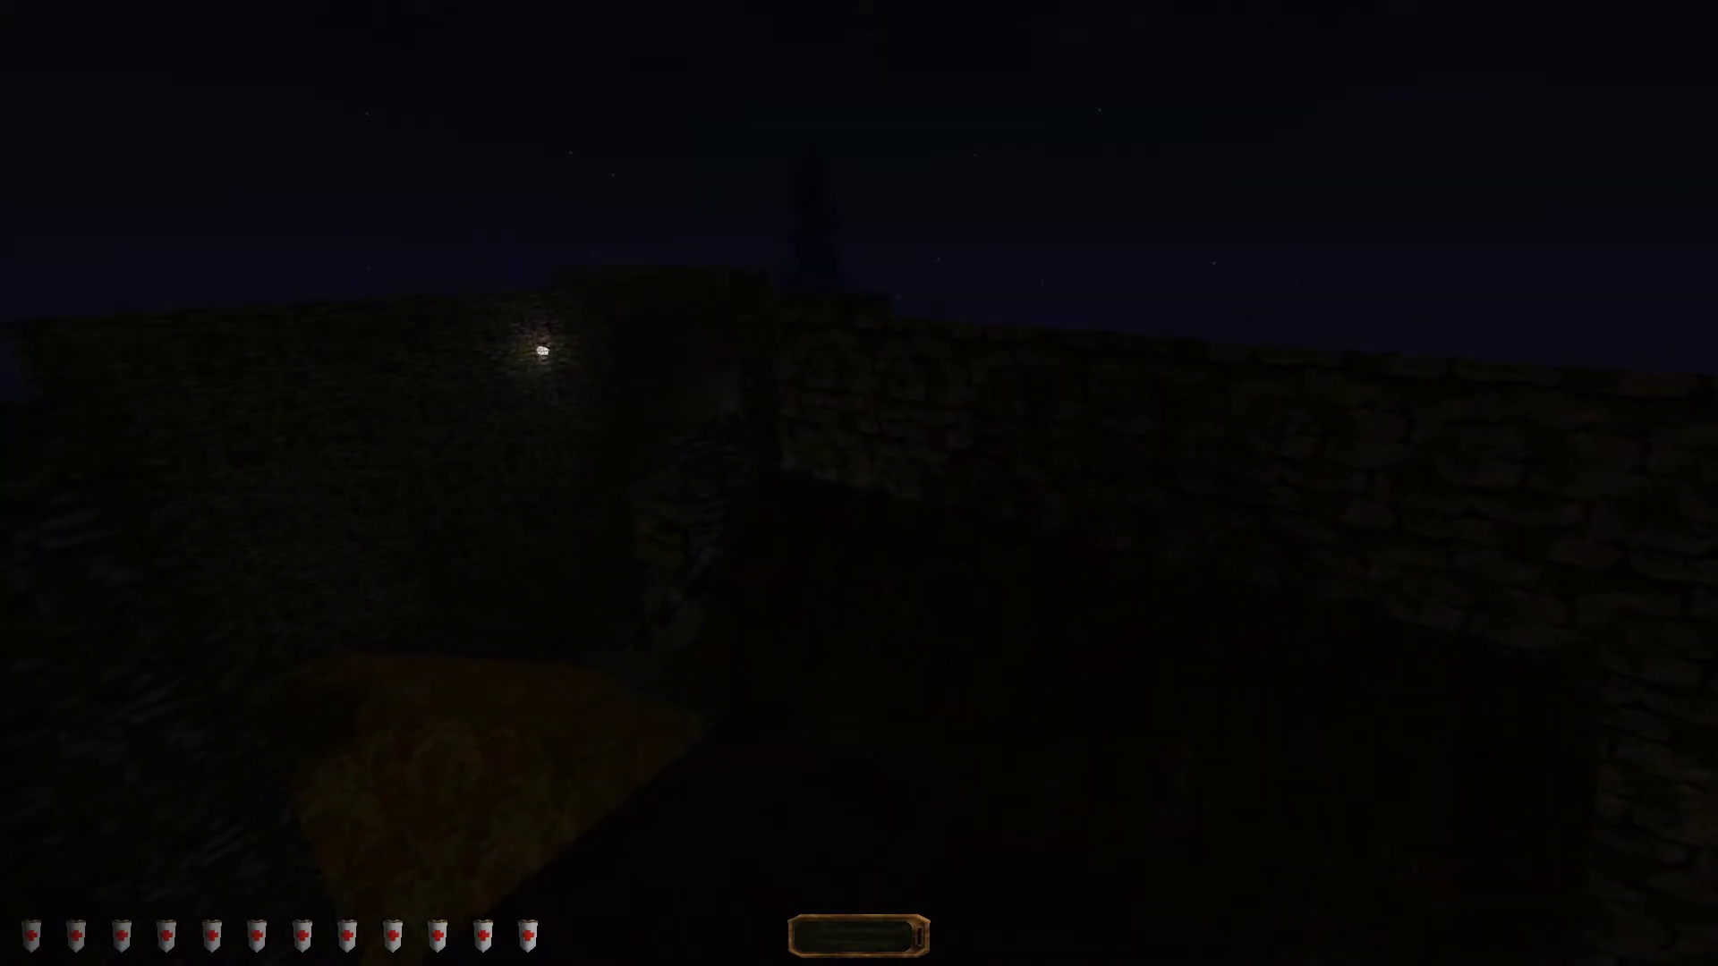
pyautogui.press('w')
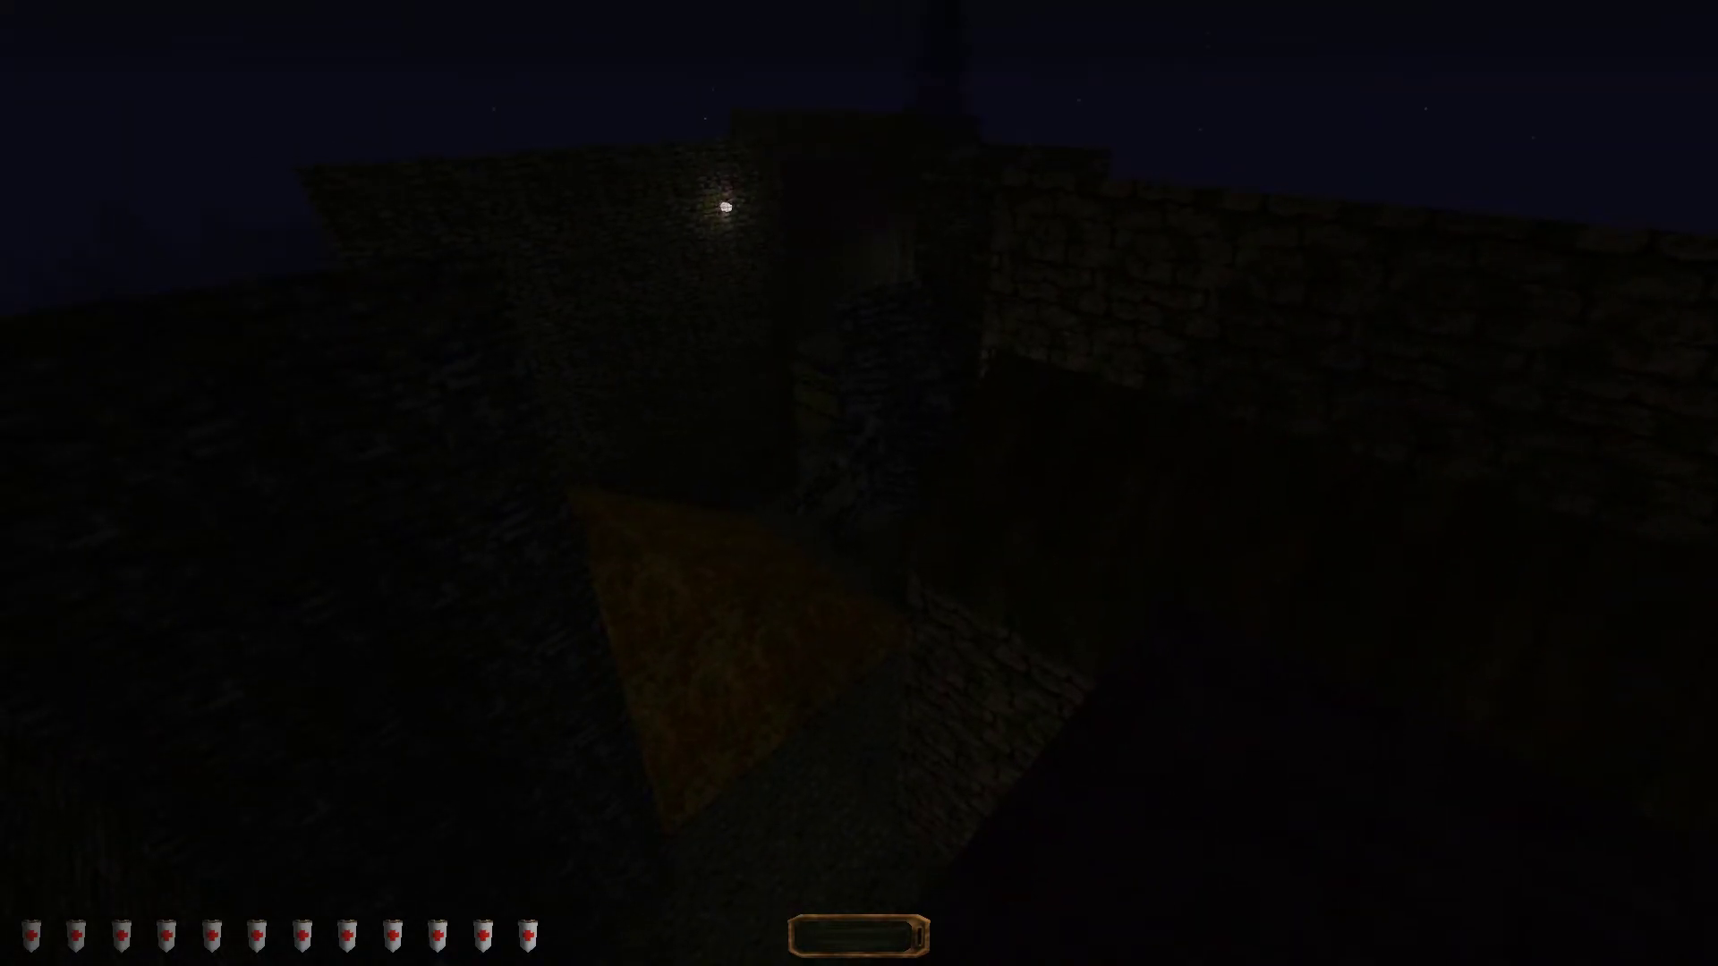
# - Climb onto the roof and drop into the lit stone corridor
pyautogui.press('w')
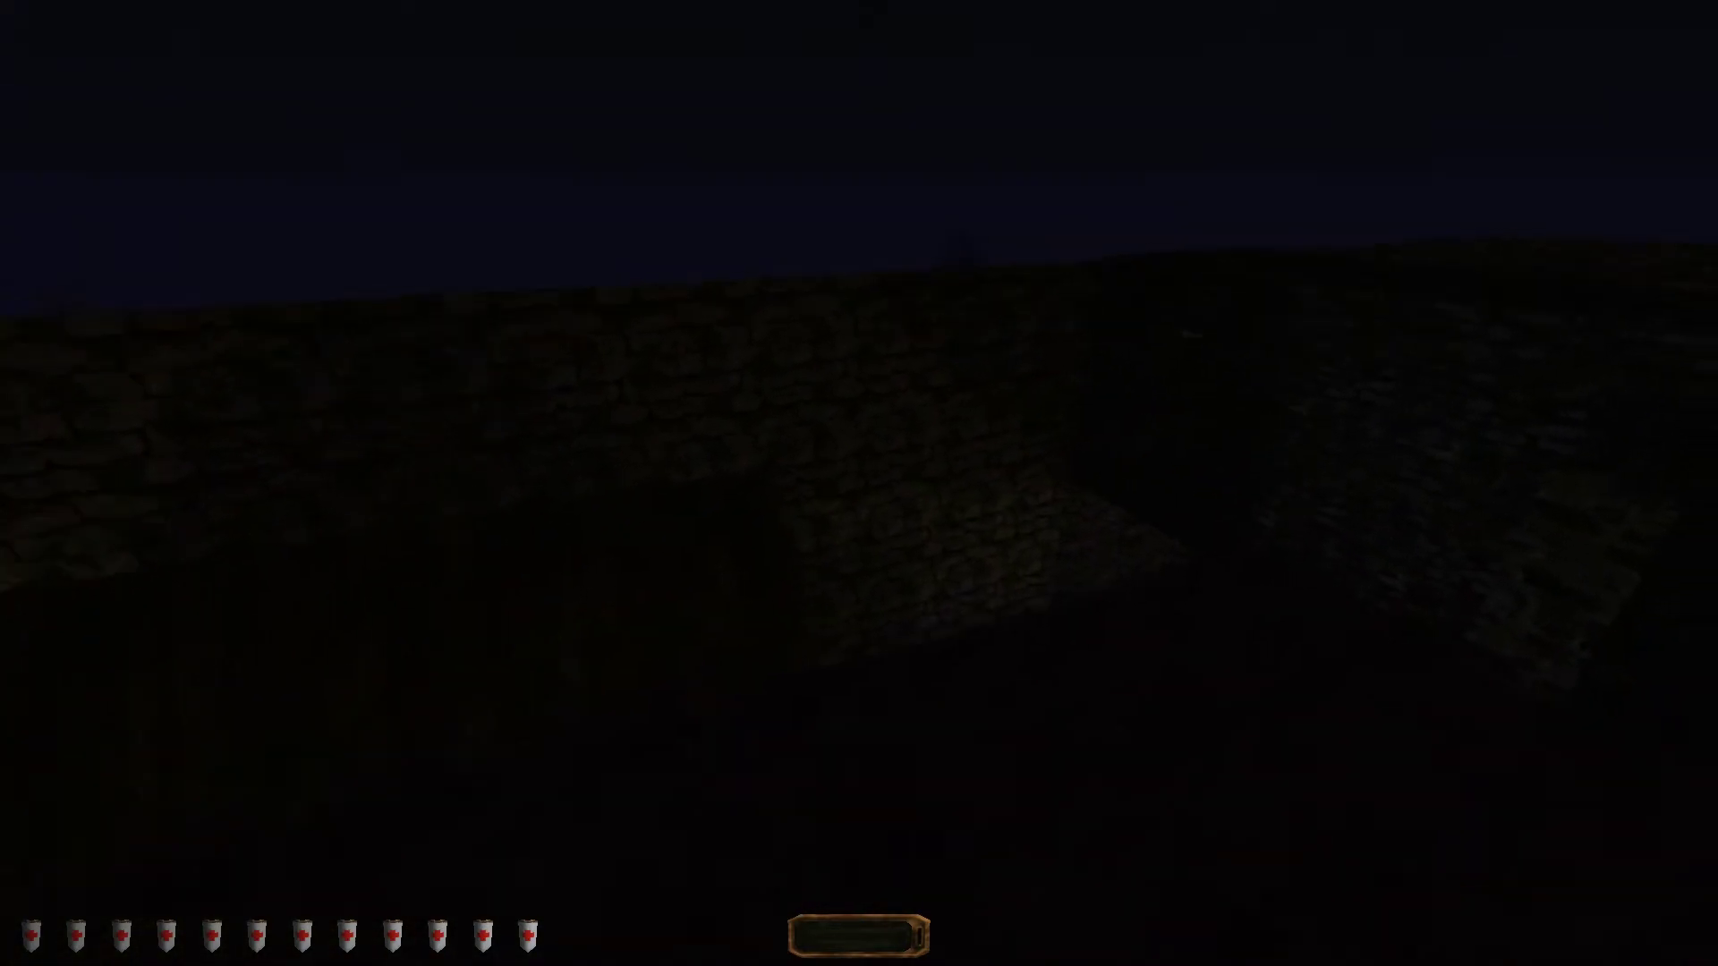
pyautogui.press('w')
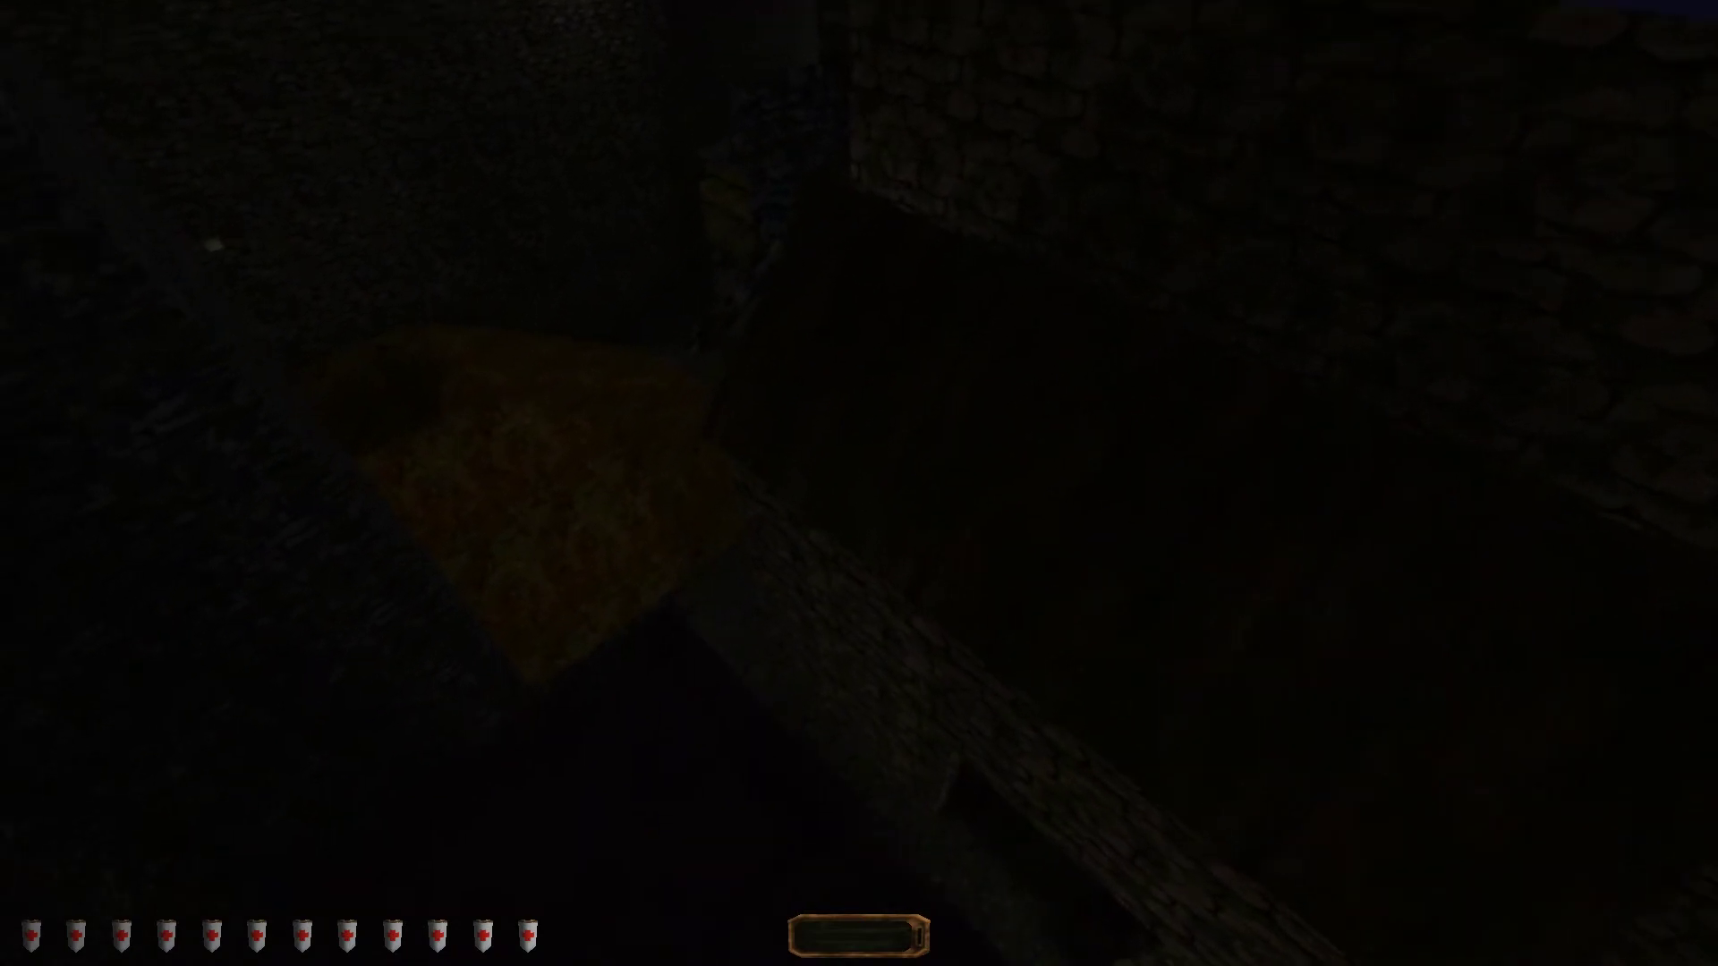
pyautogui.press('w')
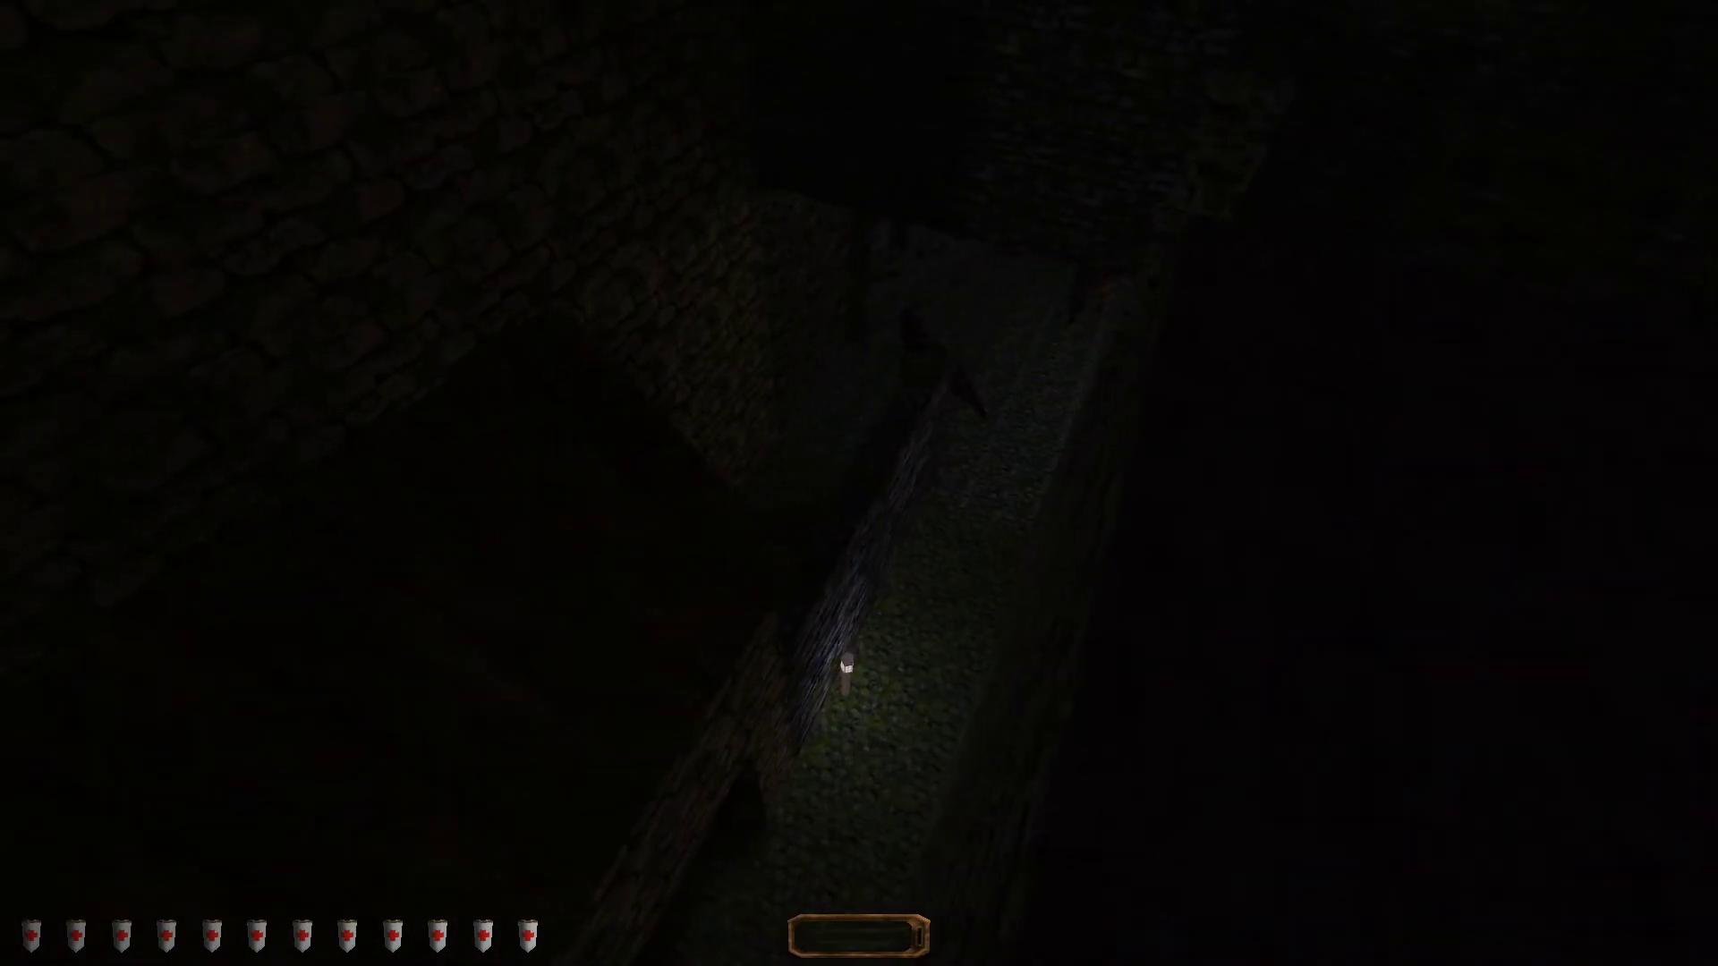
pyautogui.press('w')
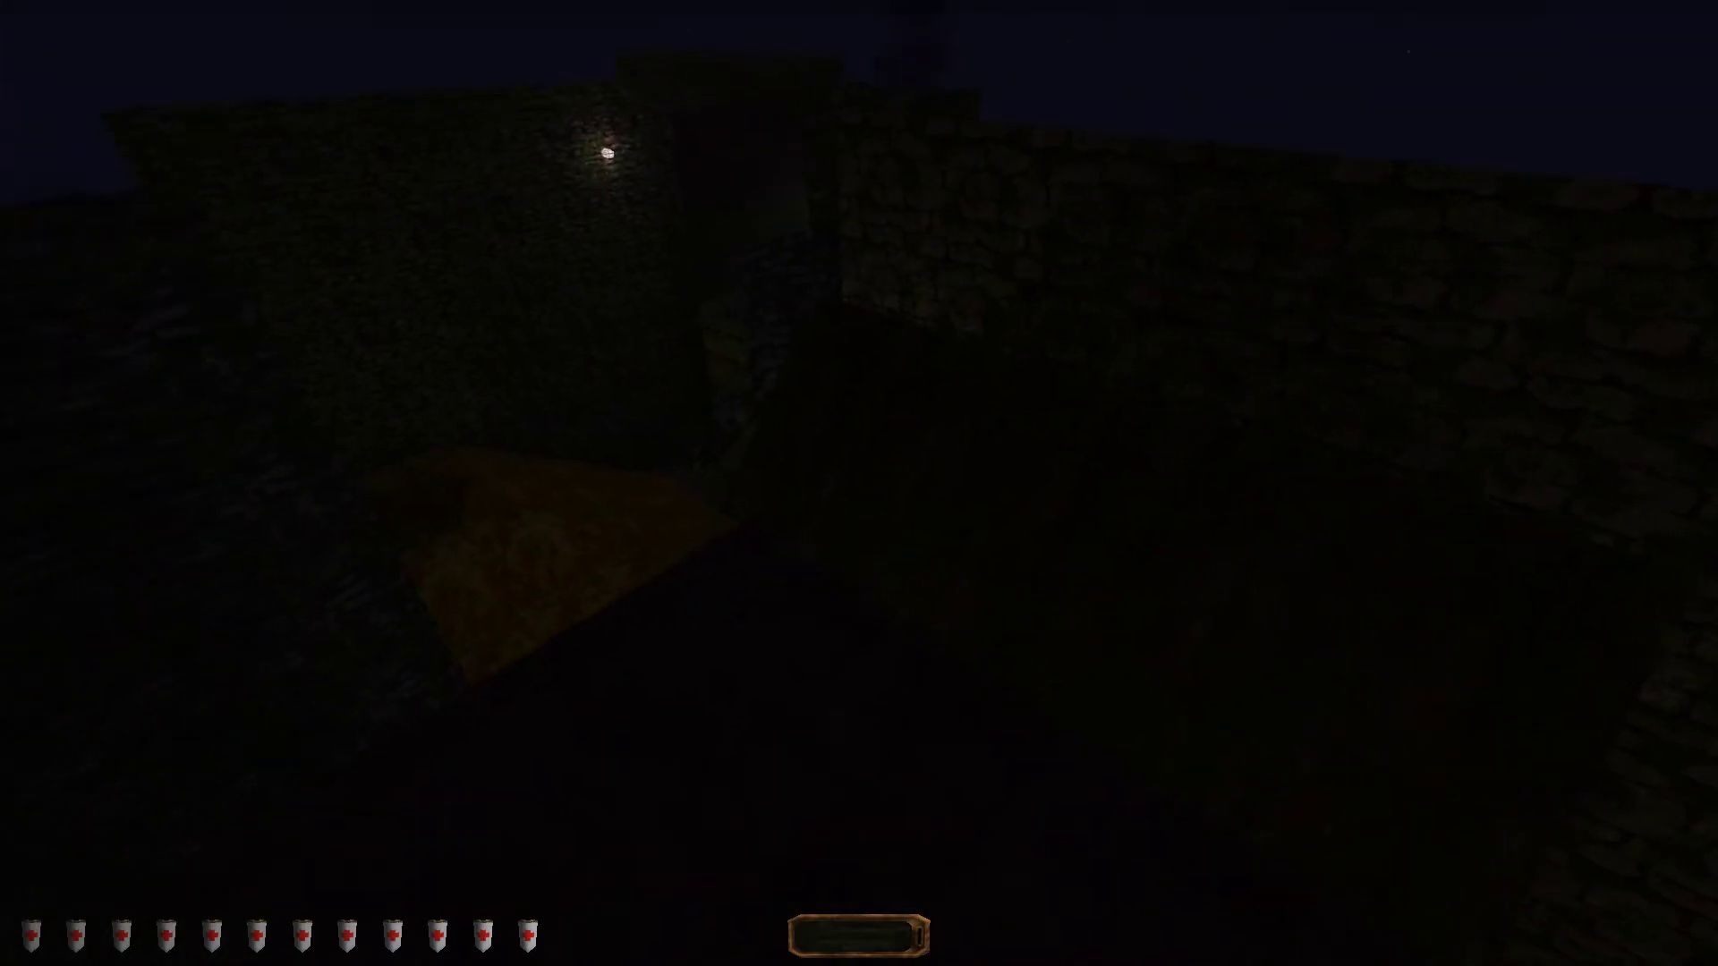
pyautogui.press('w')
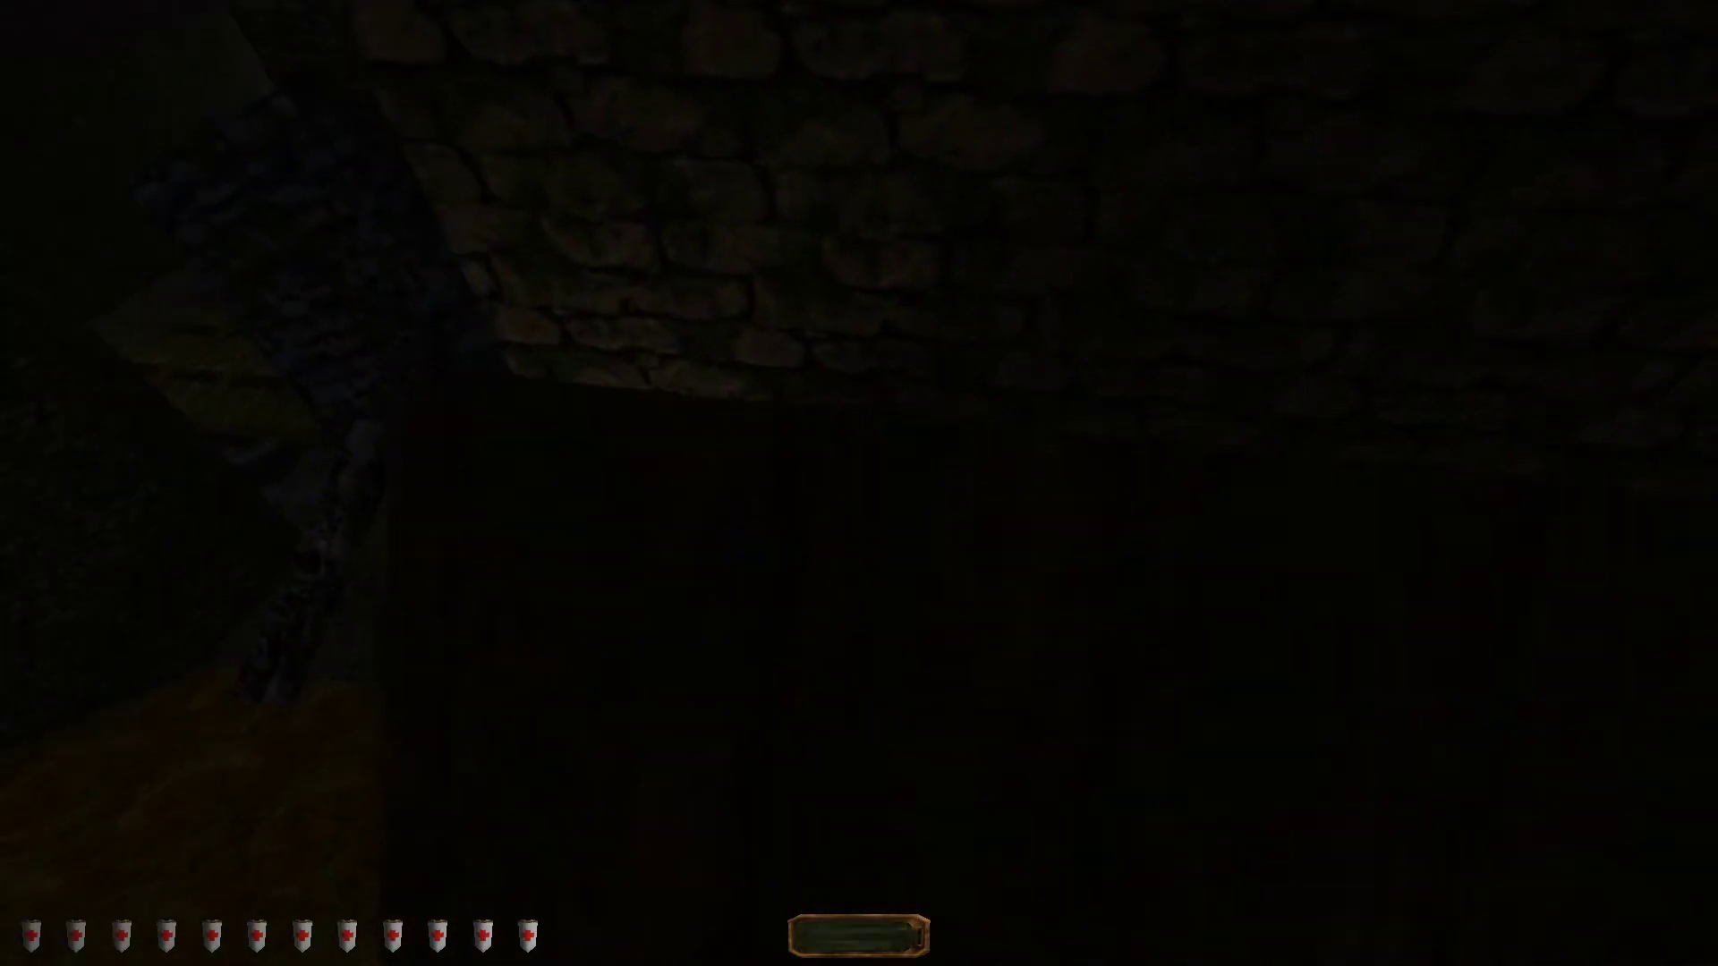
pyautogui.press('w')
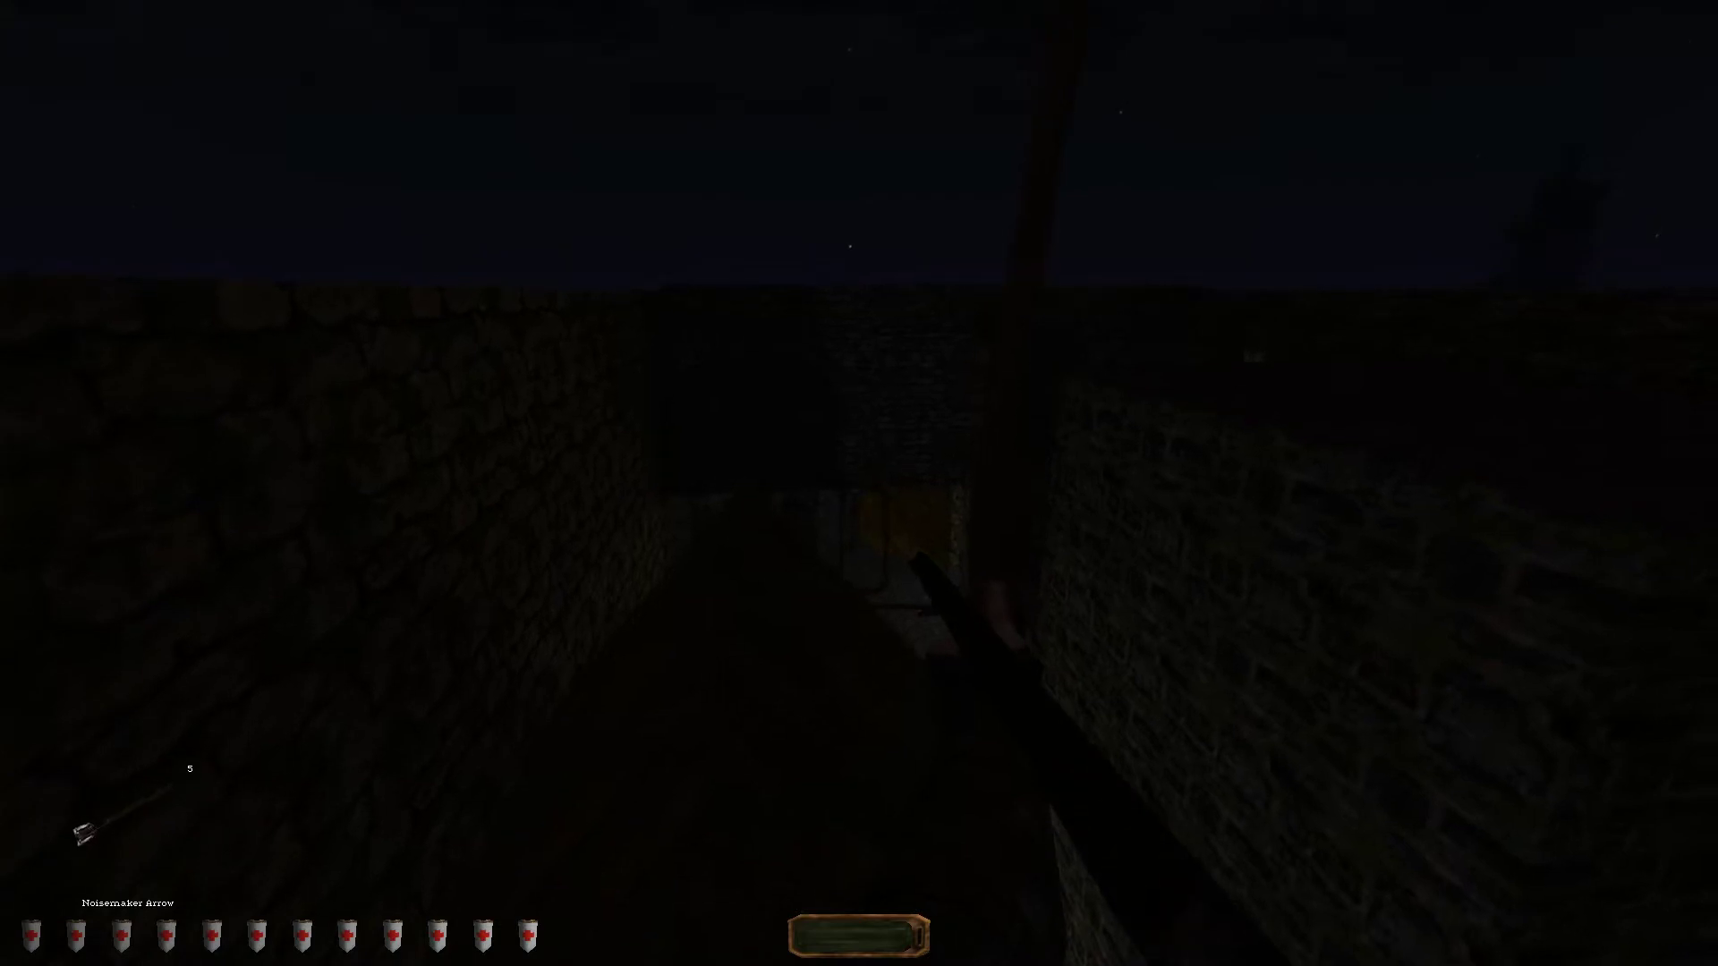
# - Fire a Noisemaker Arrow and edge toward the lamp-lit wall
pyautogui.click(859, 484)
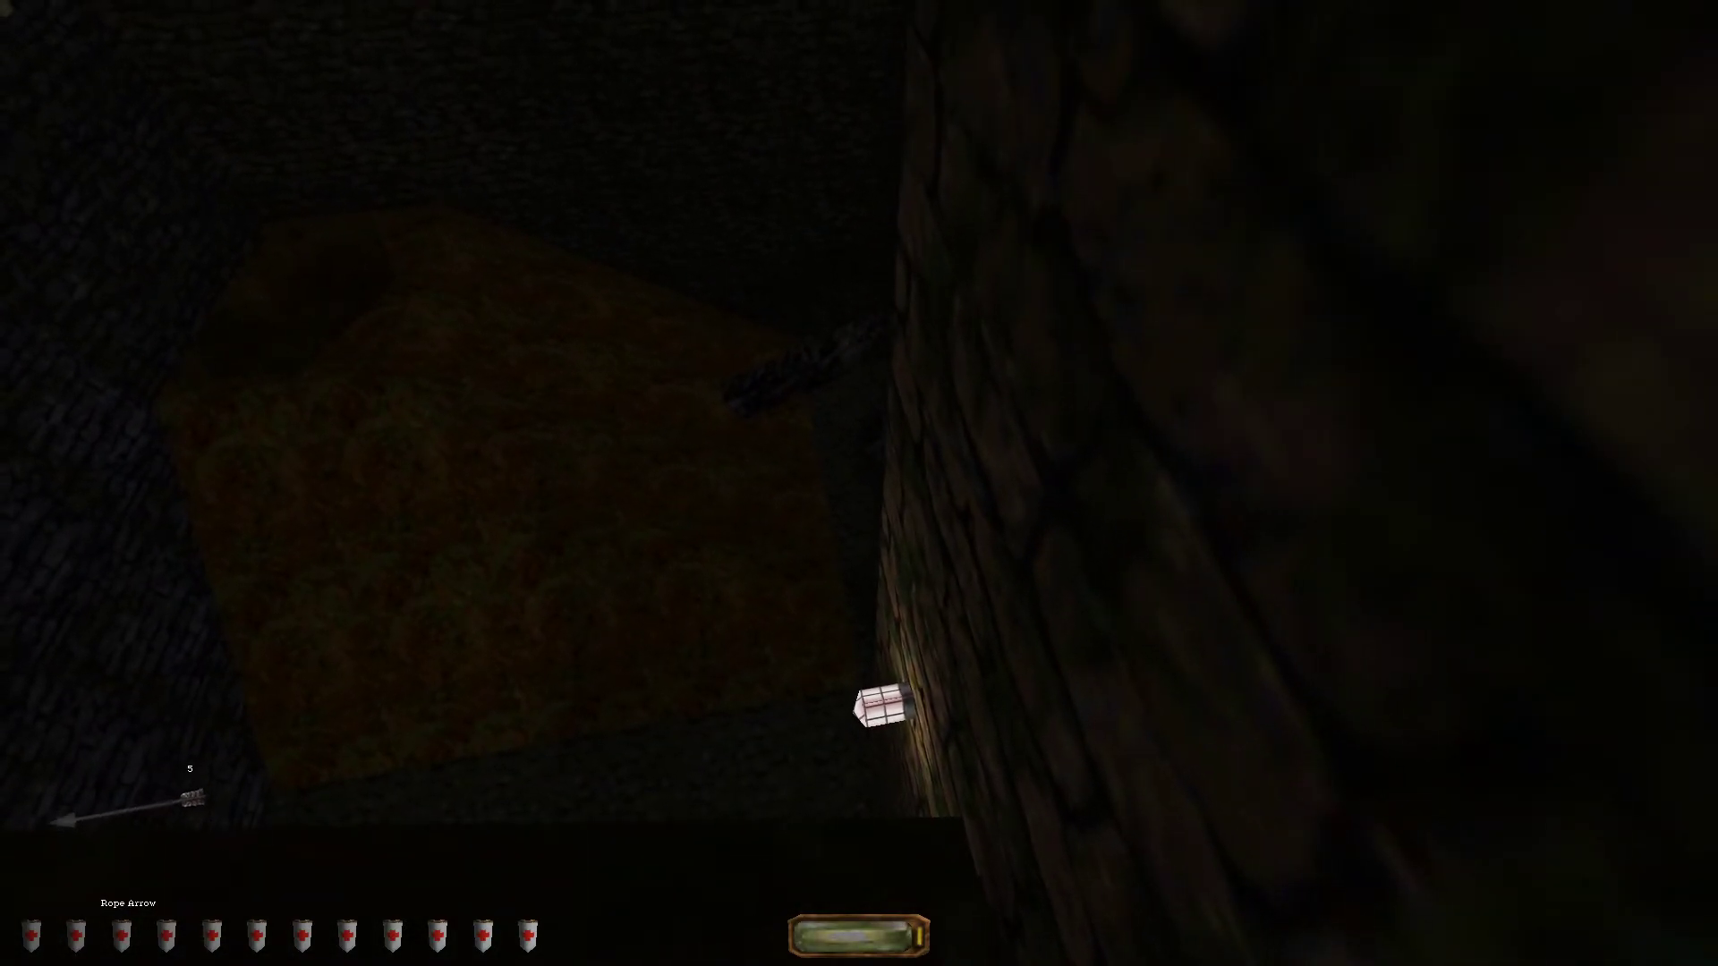
pyautogui.press('w')
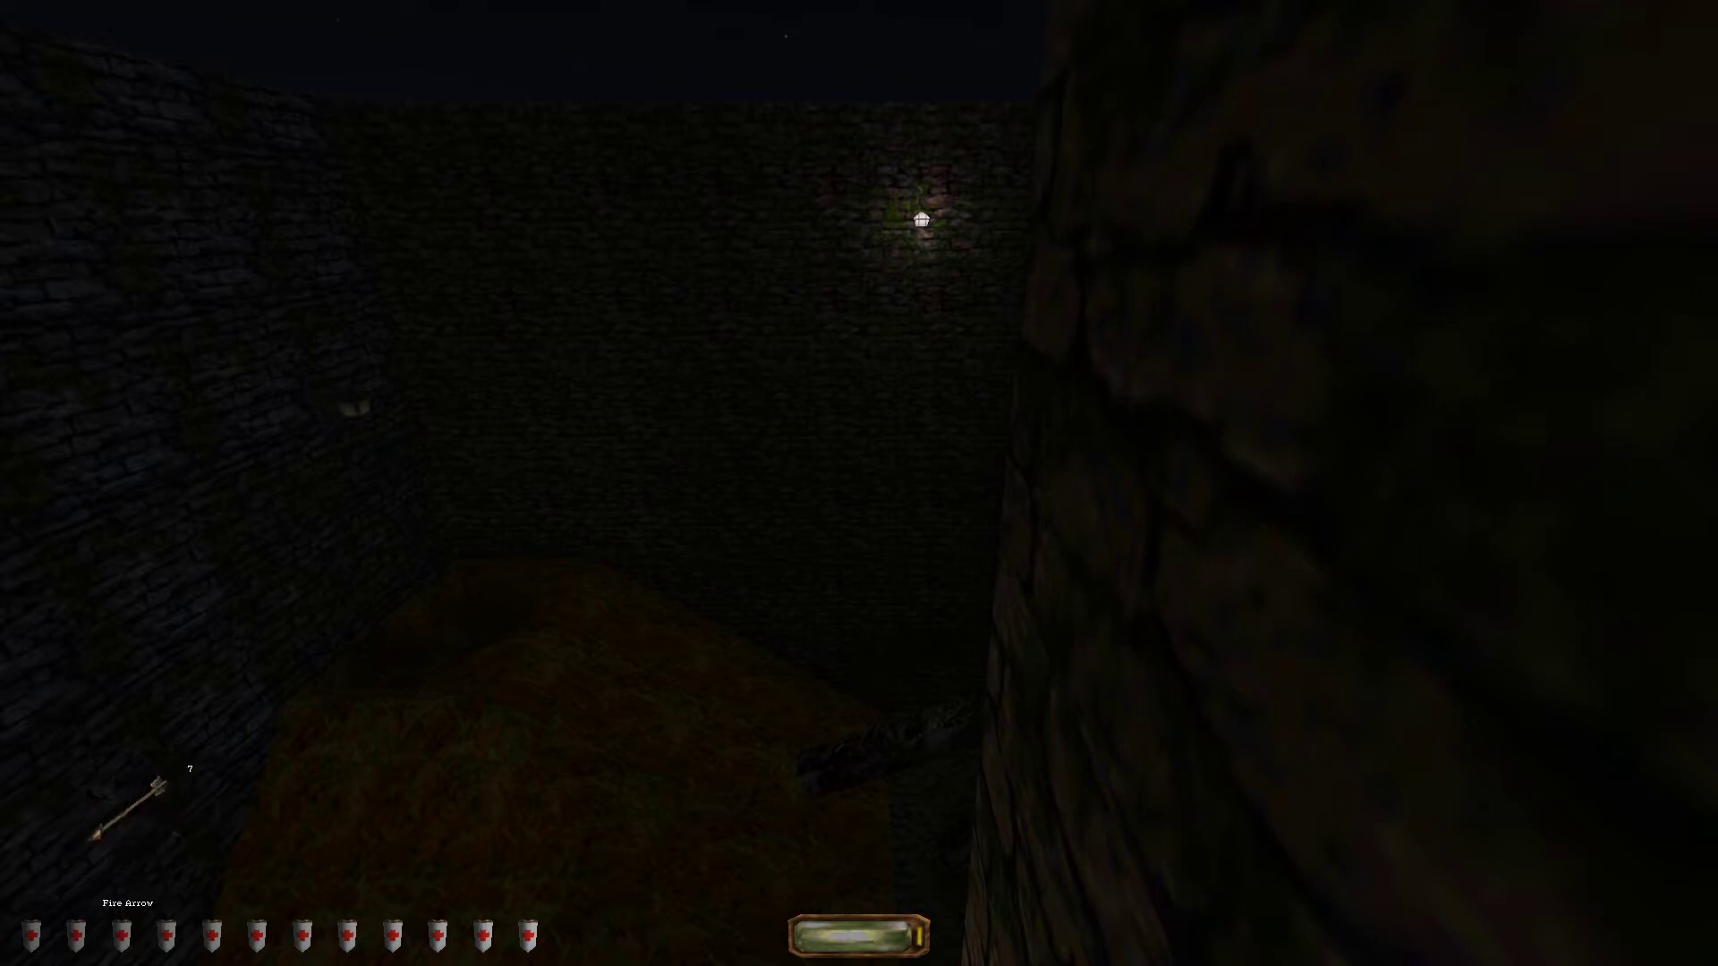
pyautogui.press('w')
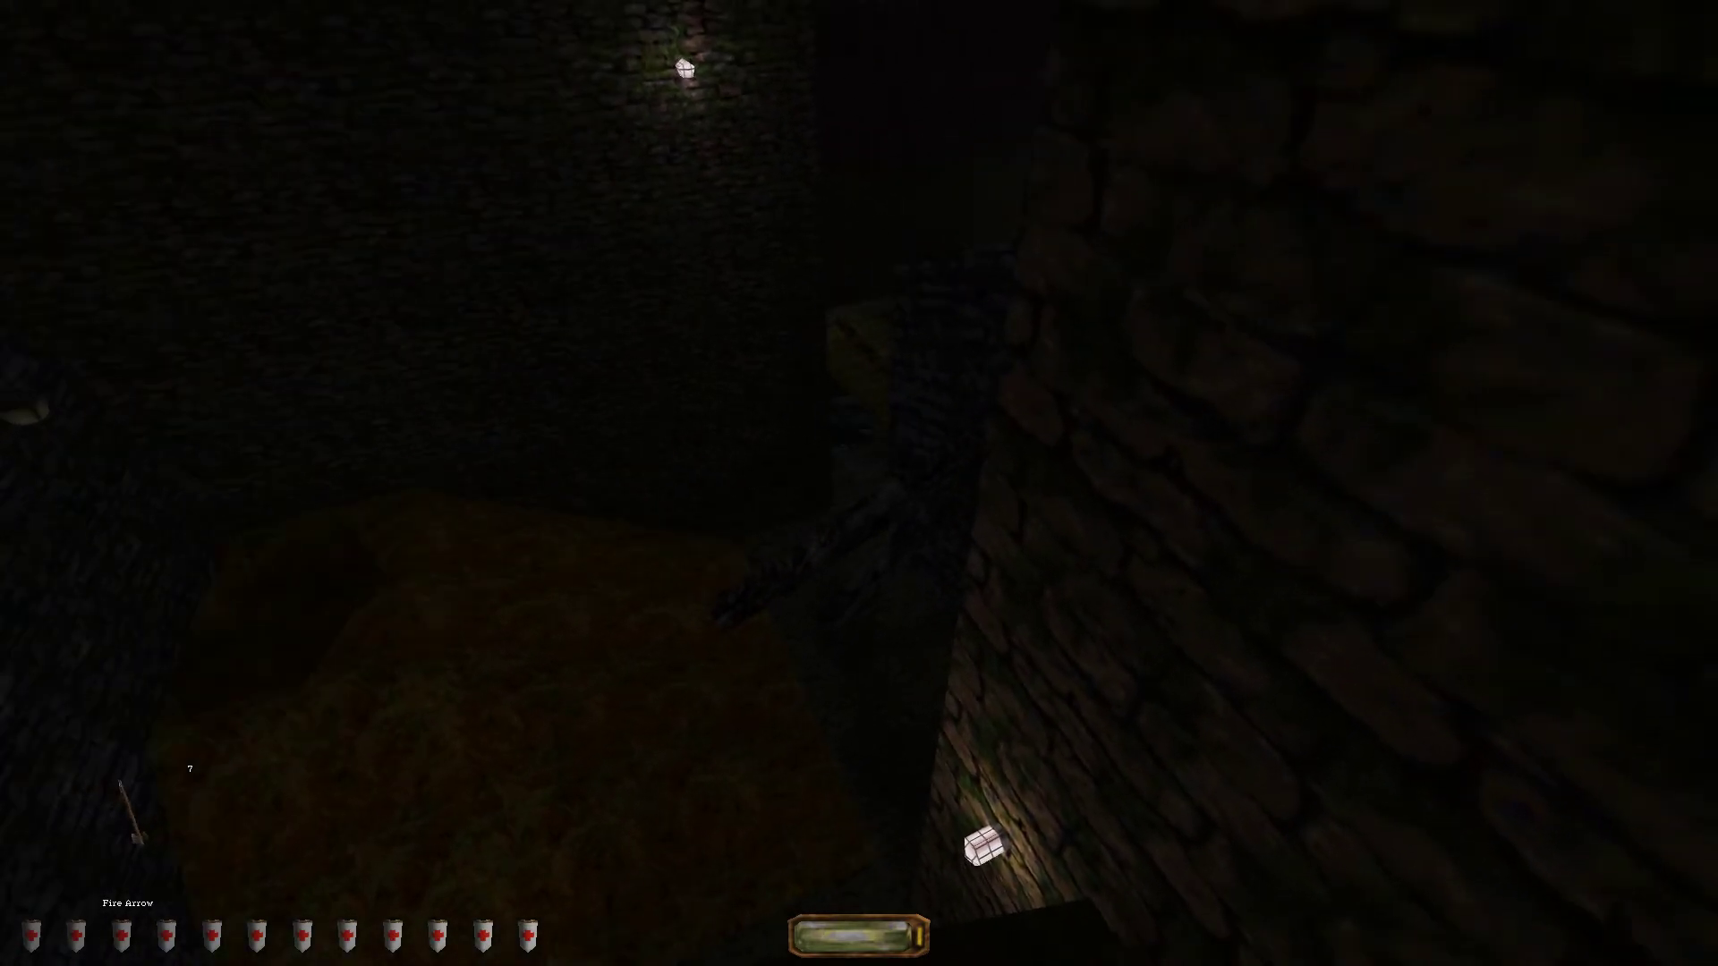
# - Shoot two fire arrows toward the lit doorway, then put the bow away
pyautogui.click(860, 484)
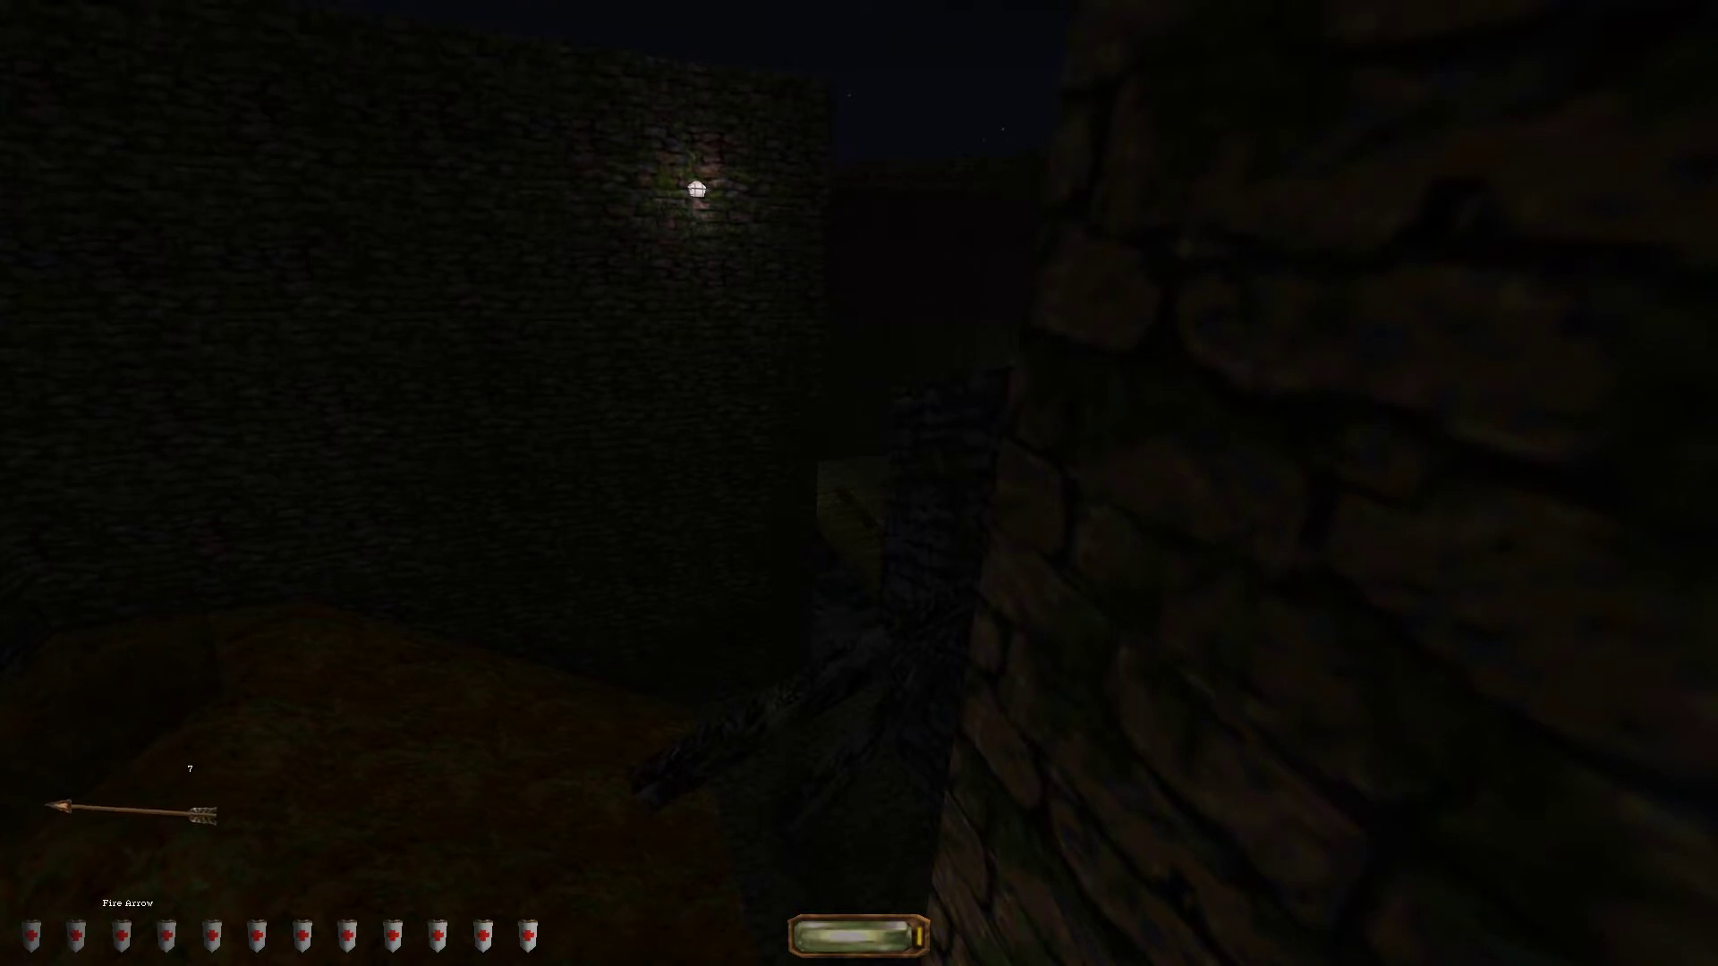
pyautogui.click(860, 483)
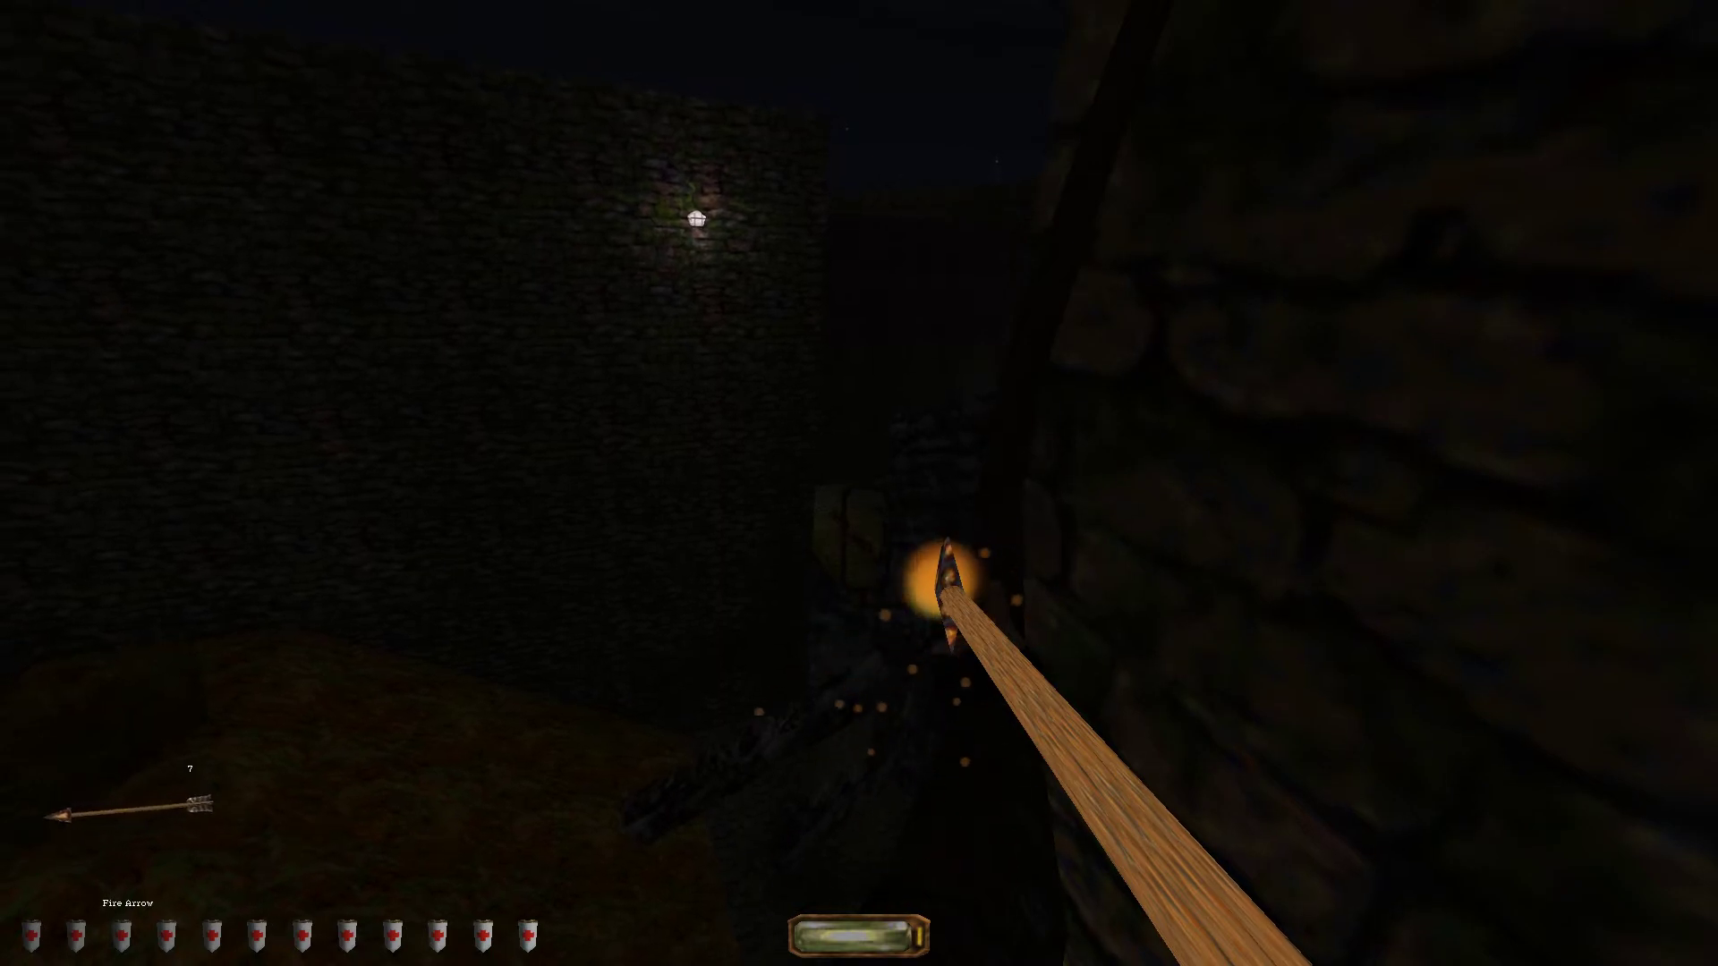
pyautogui.press('w')
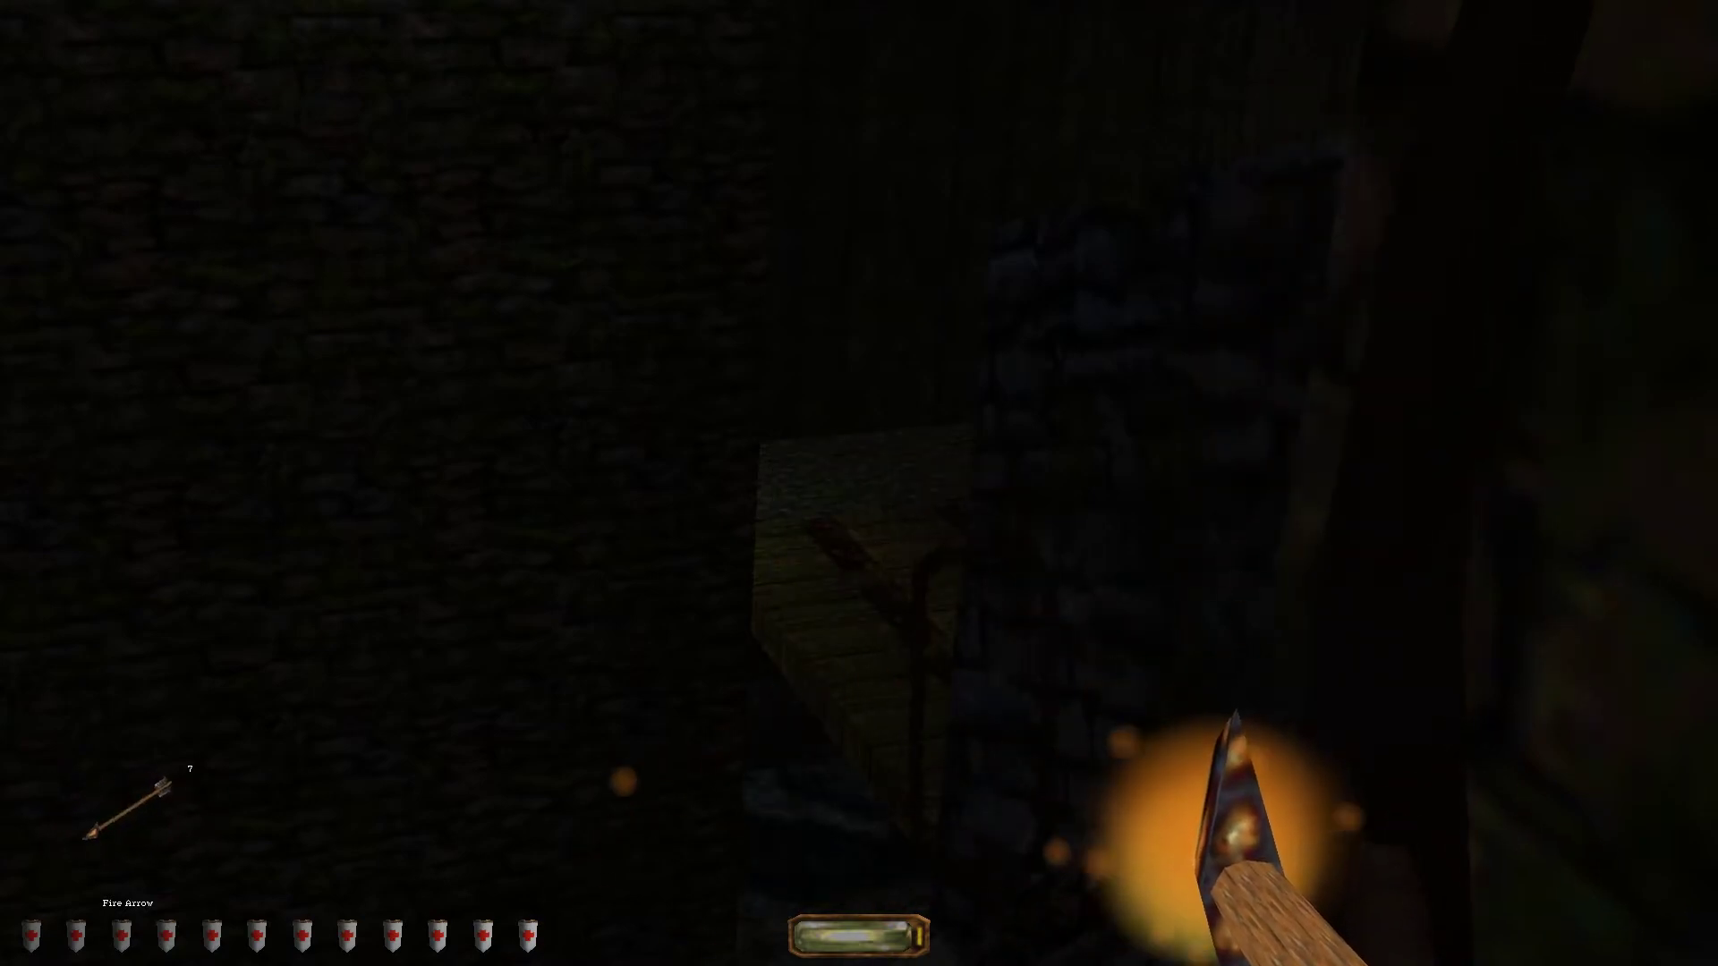
pyautogui.click(859, 484)
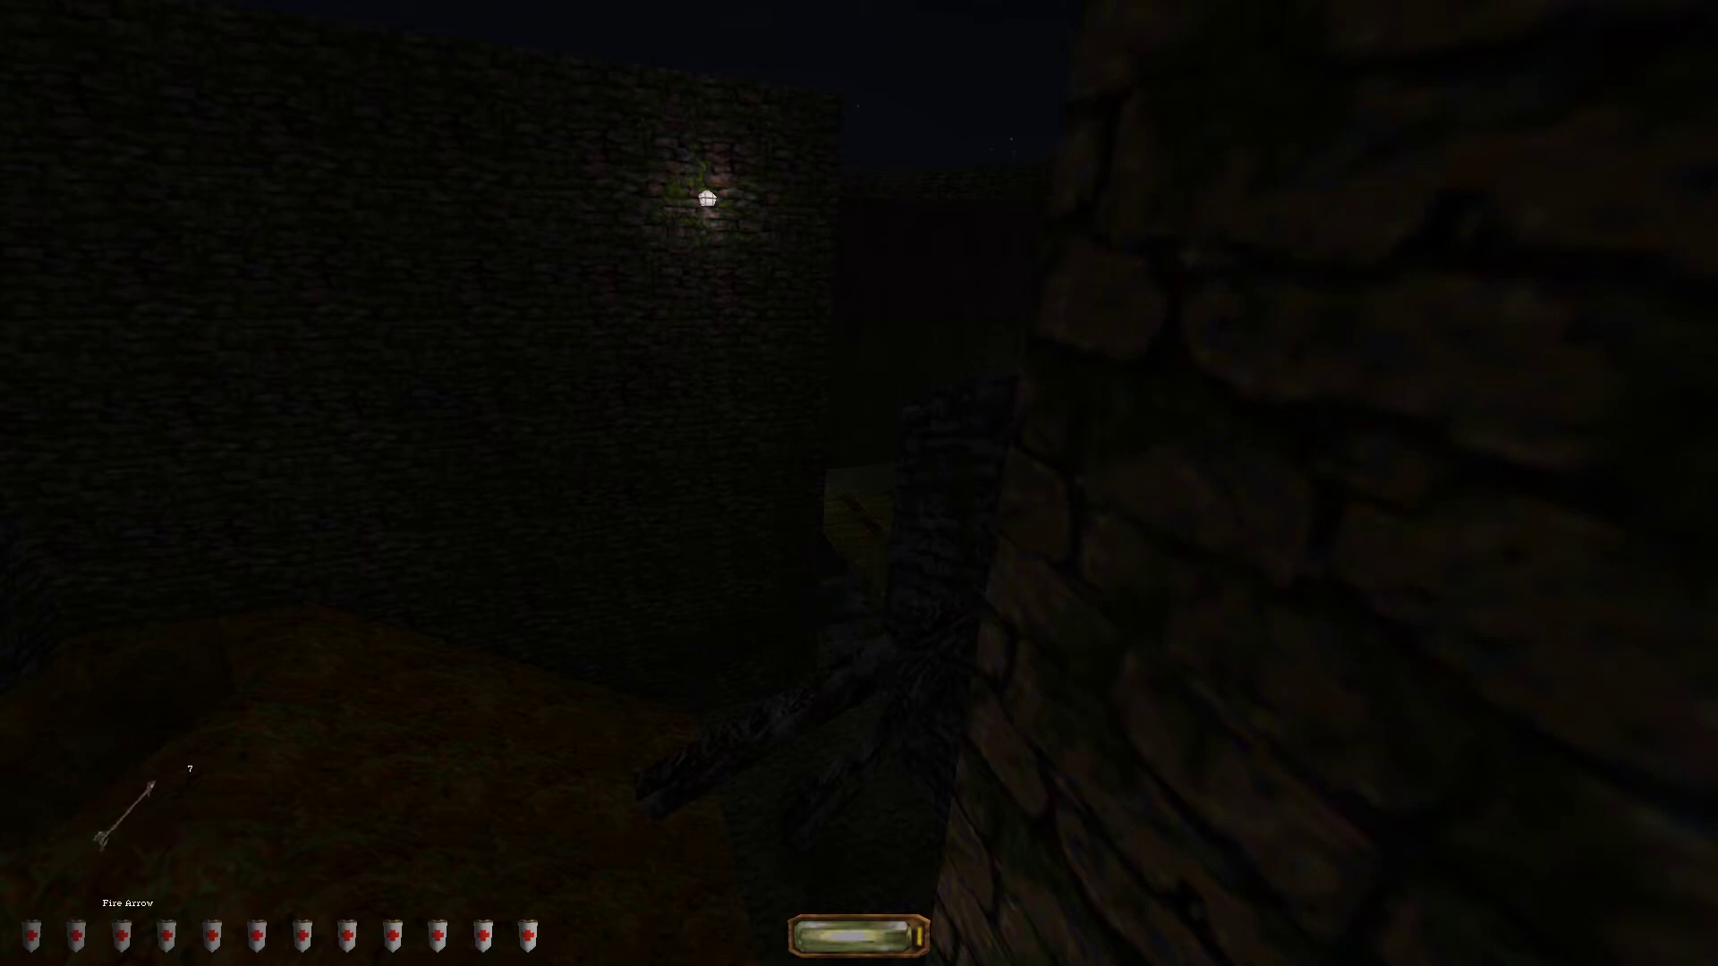
pyautogui.click(859, 483)
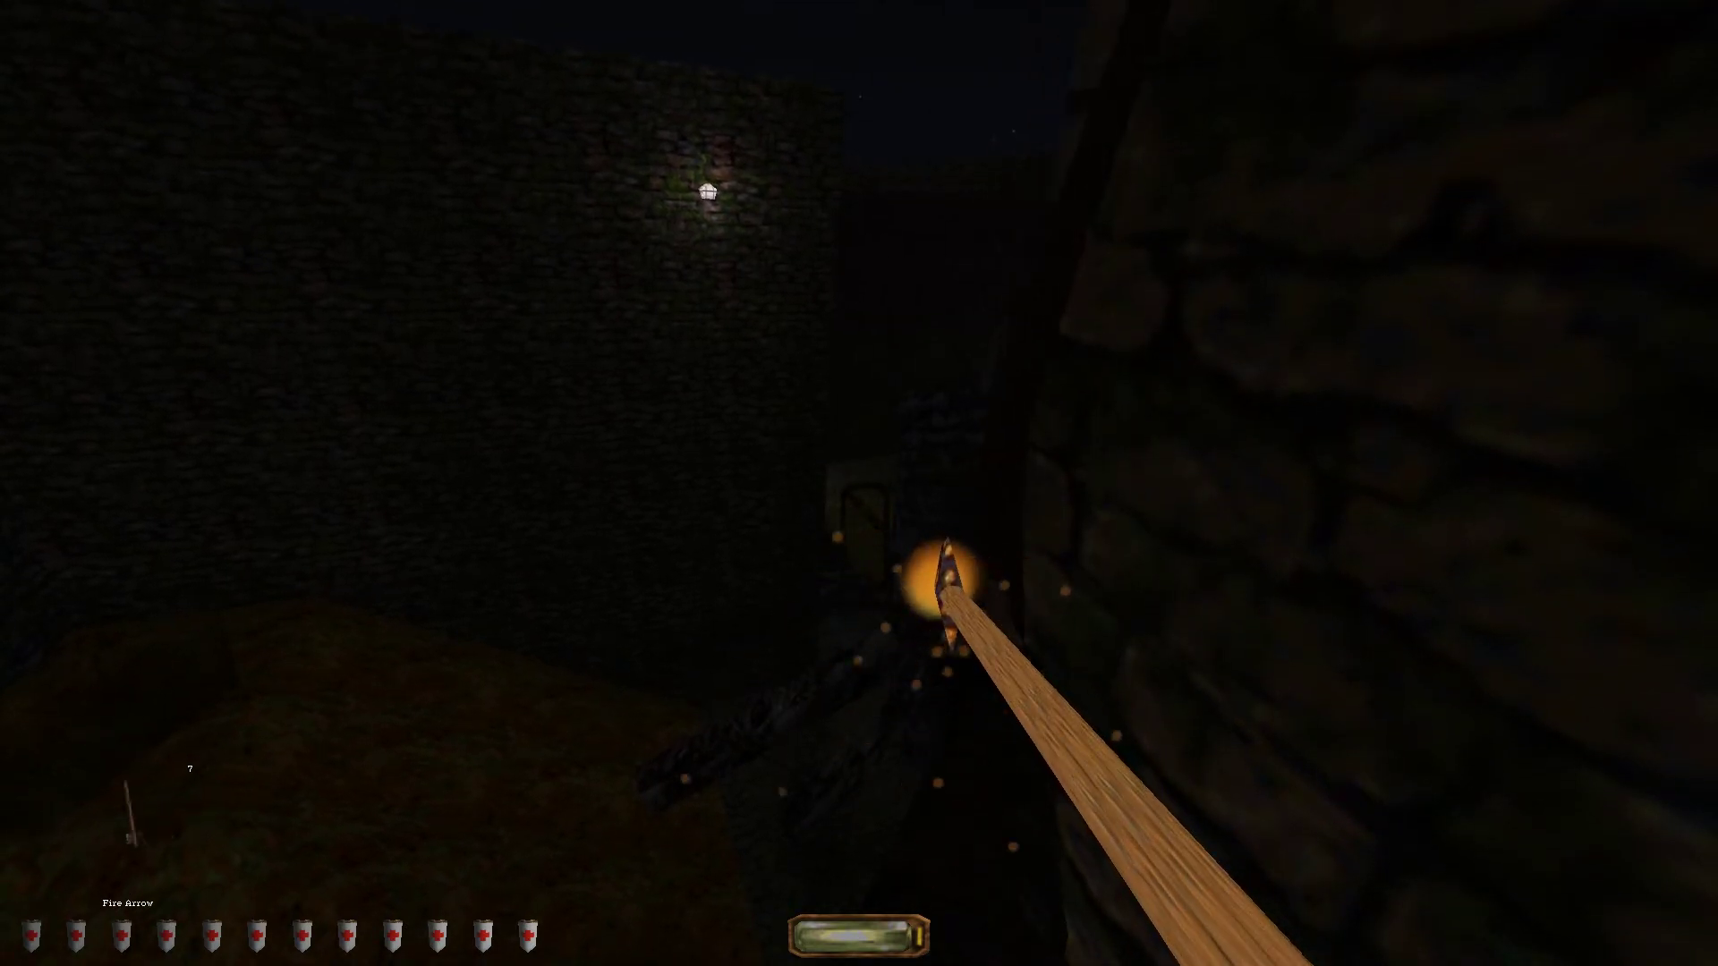
pyautogui.click(860, 484)
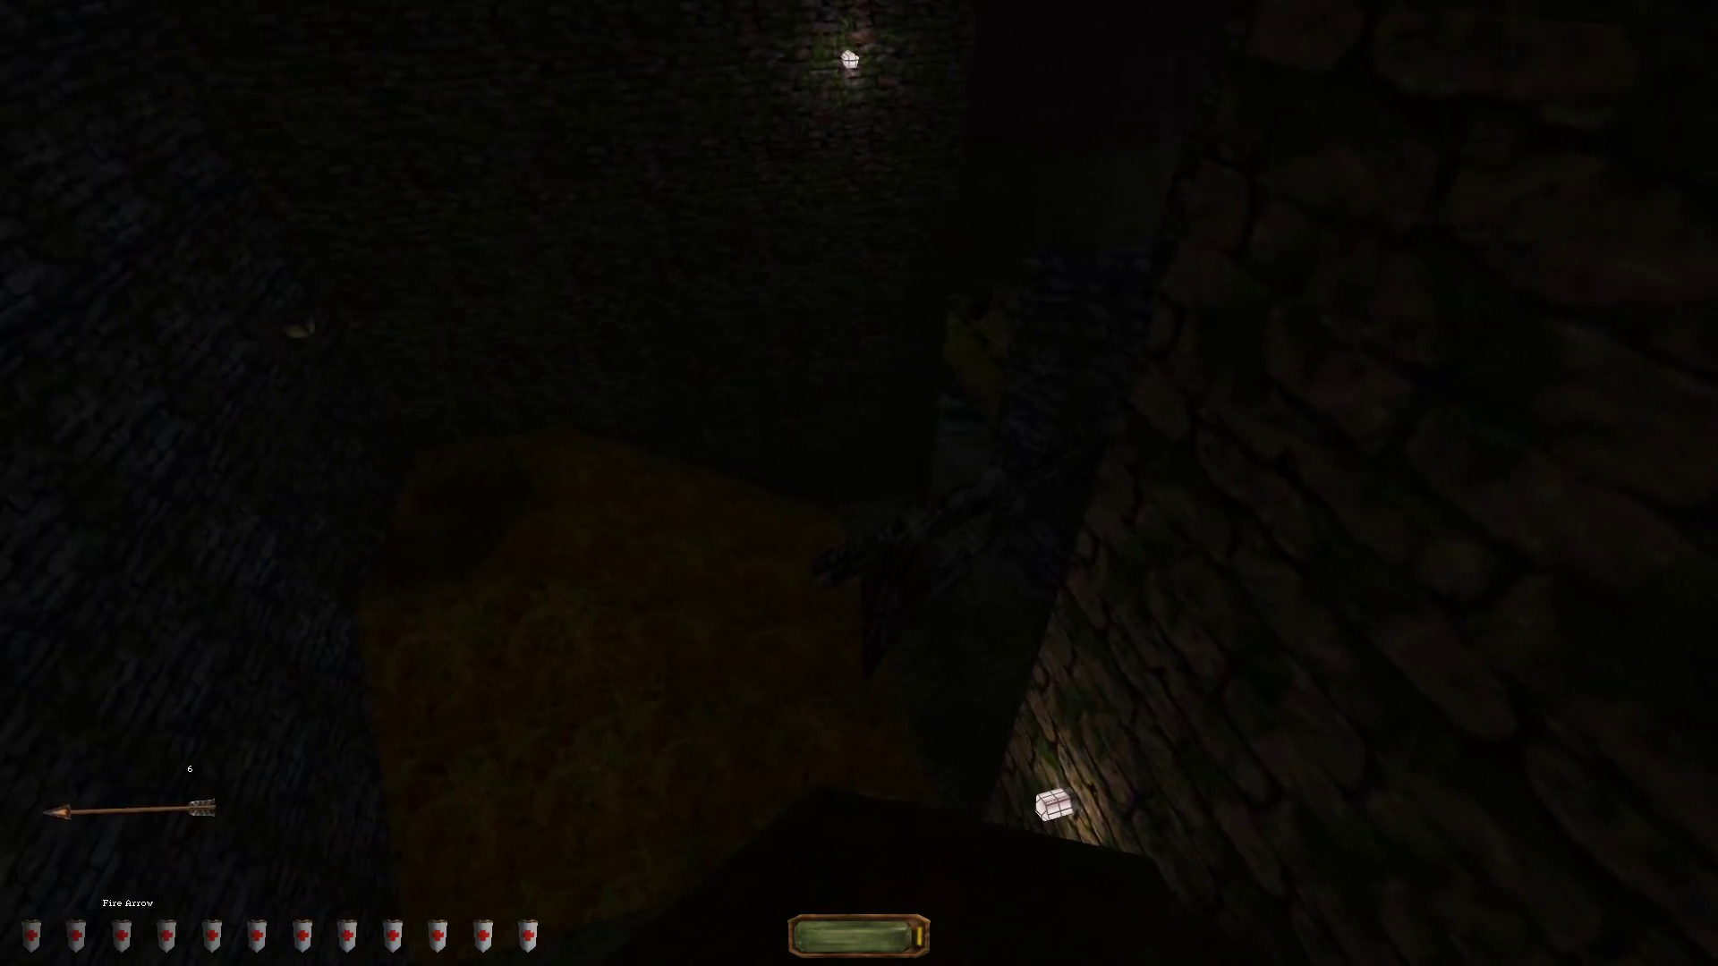
pyautogui.press('`')
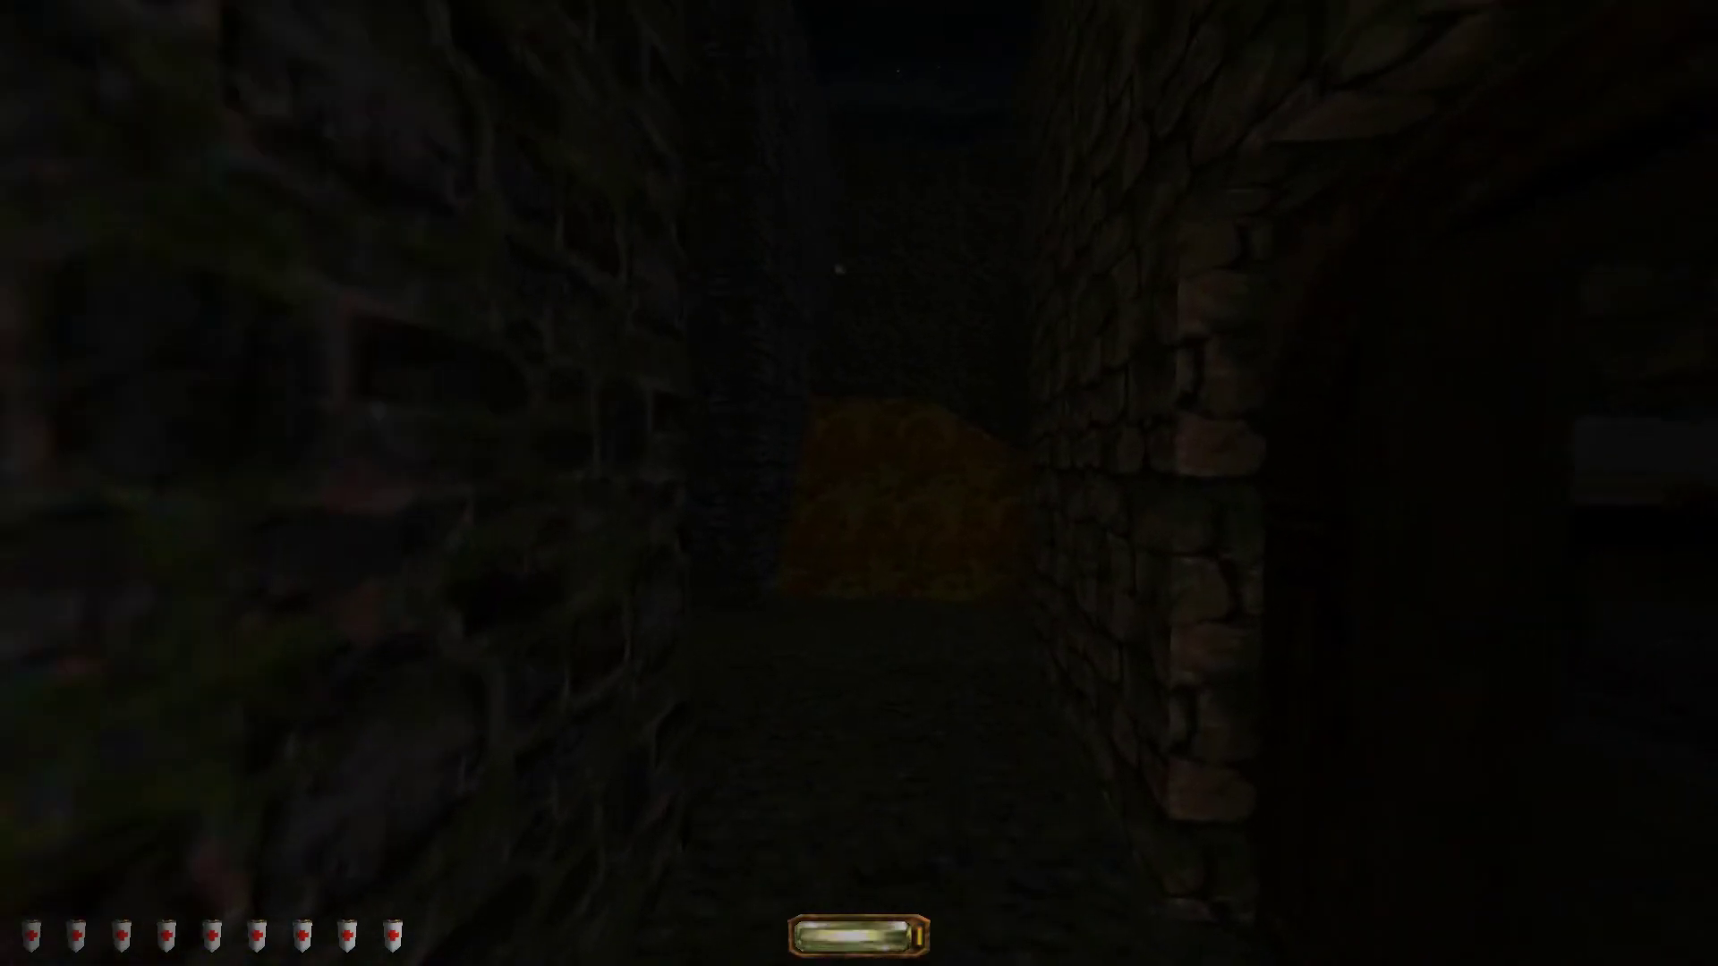
# - Drink a healing potion, switch to flash bombs, and check the map
pyautogui.press(']')
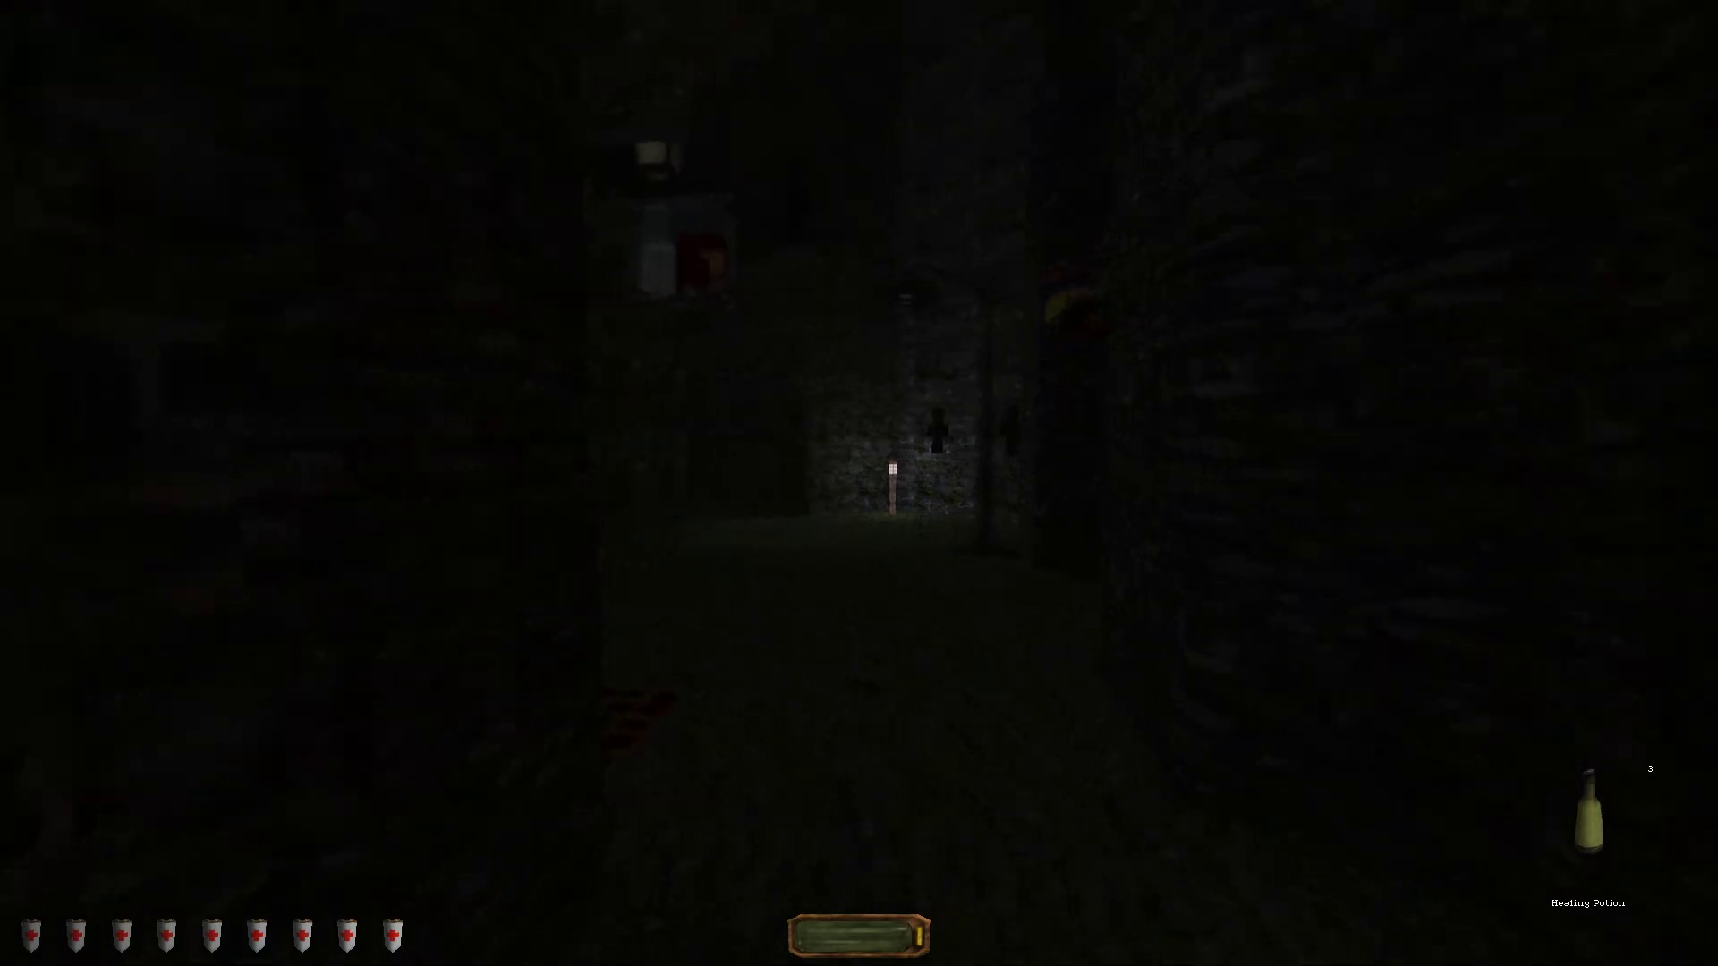
pyautogui.press('Return')
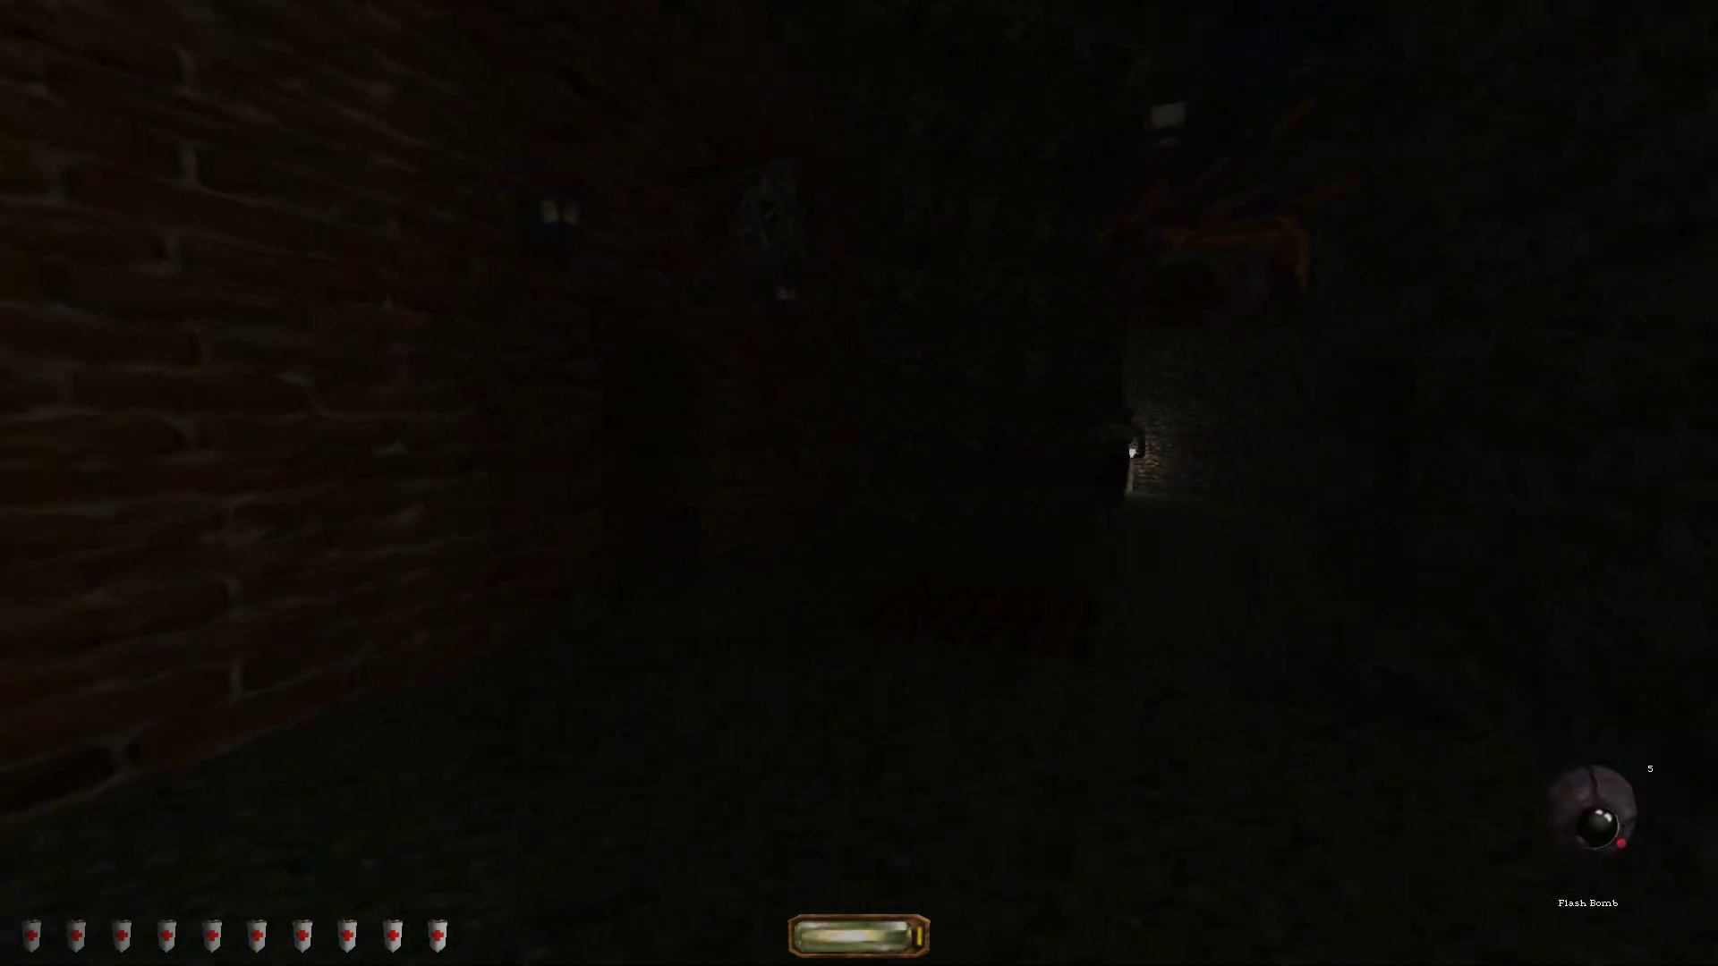
pyautogui.press('m')
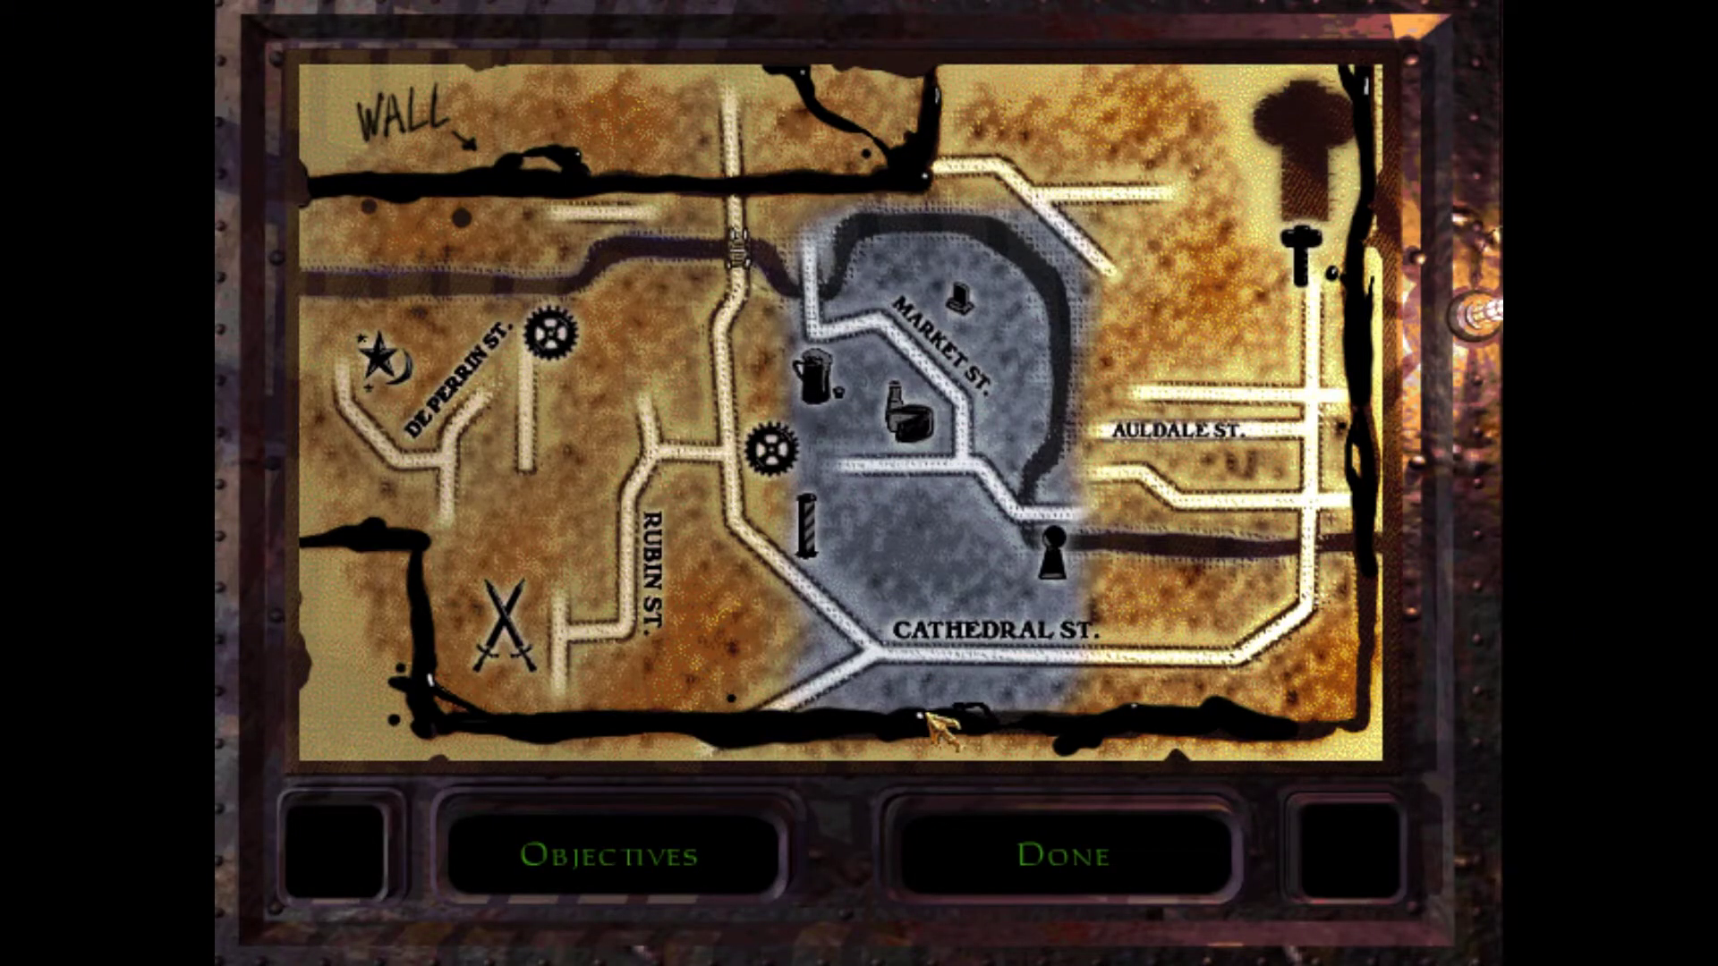
pyautogui.click(1110, 885)
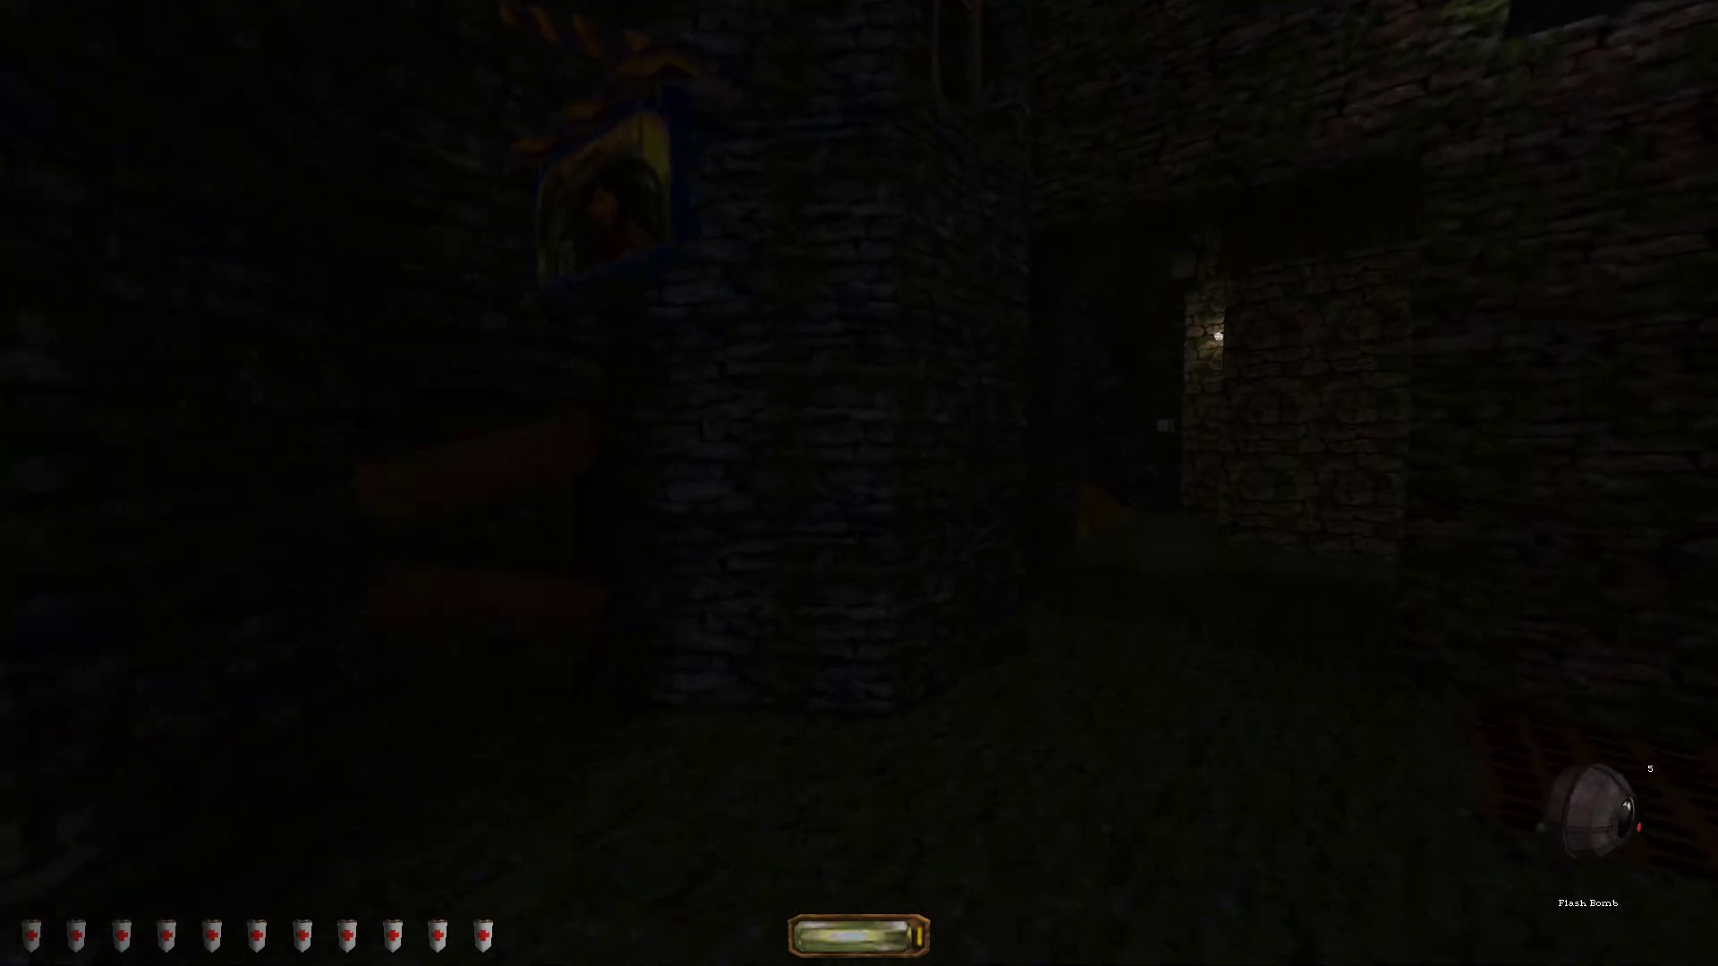
# - Blind the figure with a flash bomb and slip past to the lamp post
pyautogui.press('w')
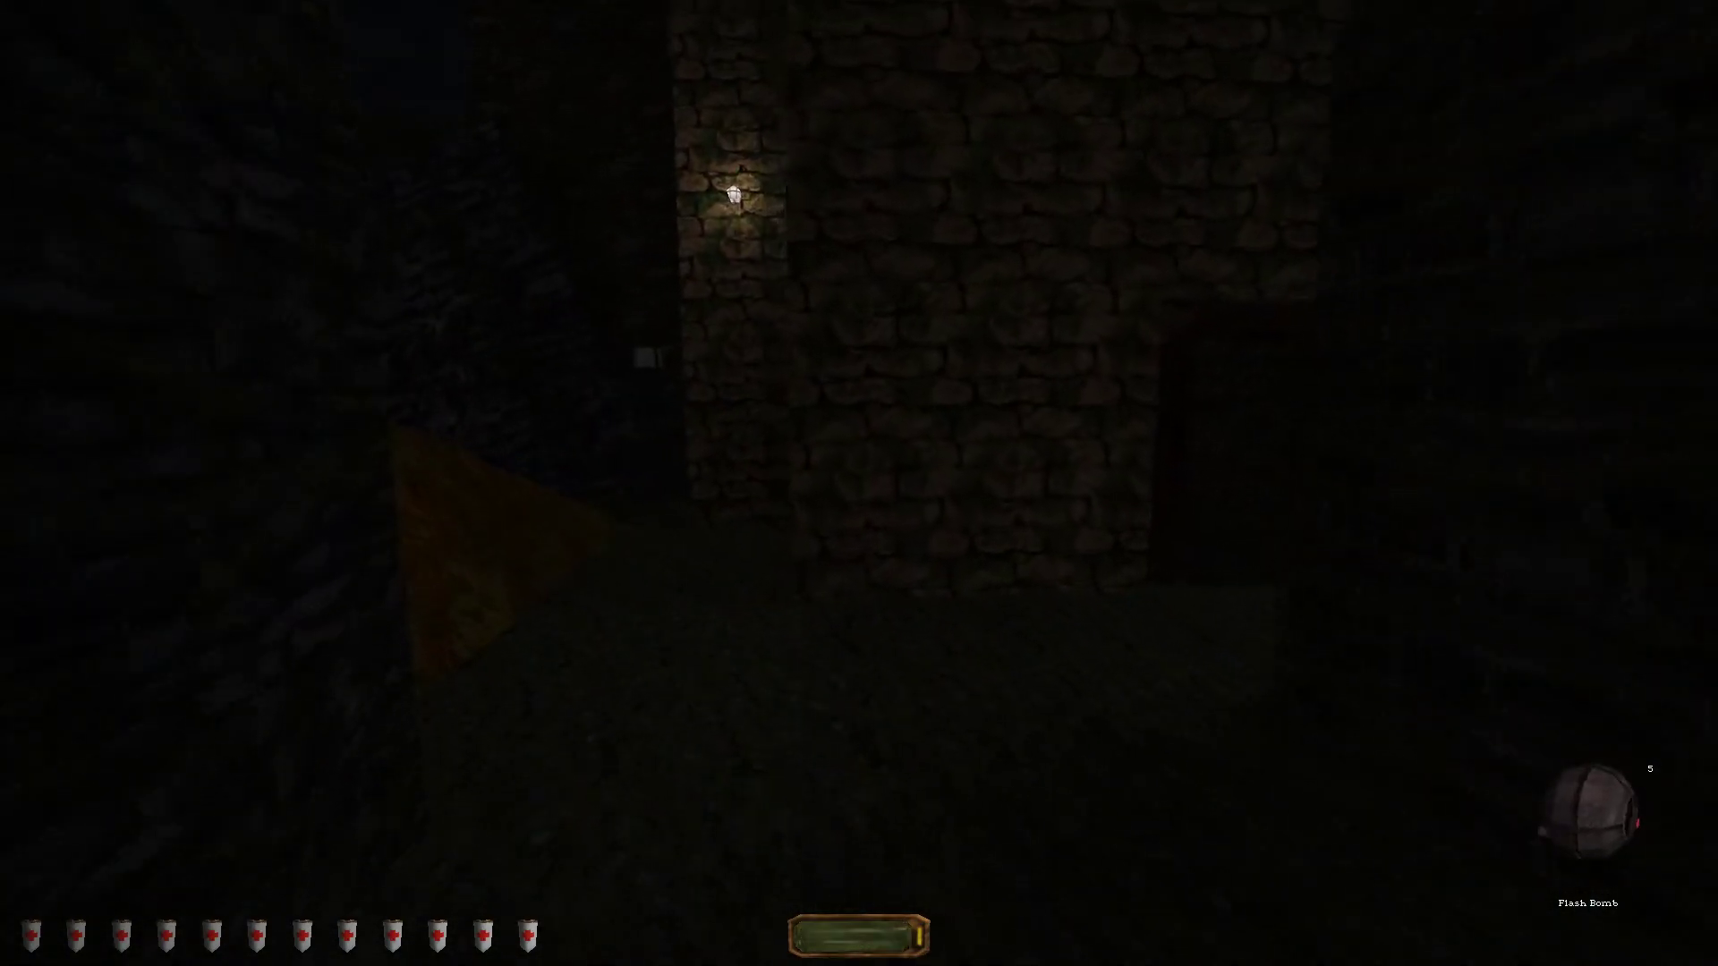
pyautogui.press('Return')
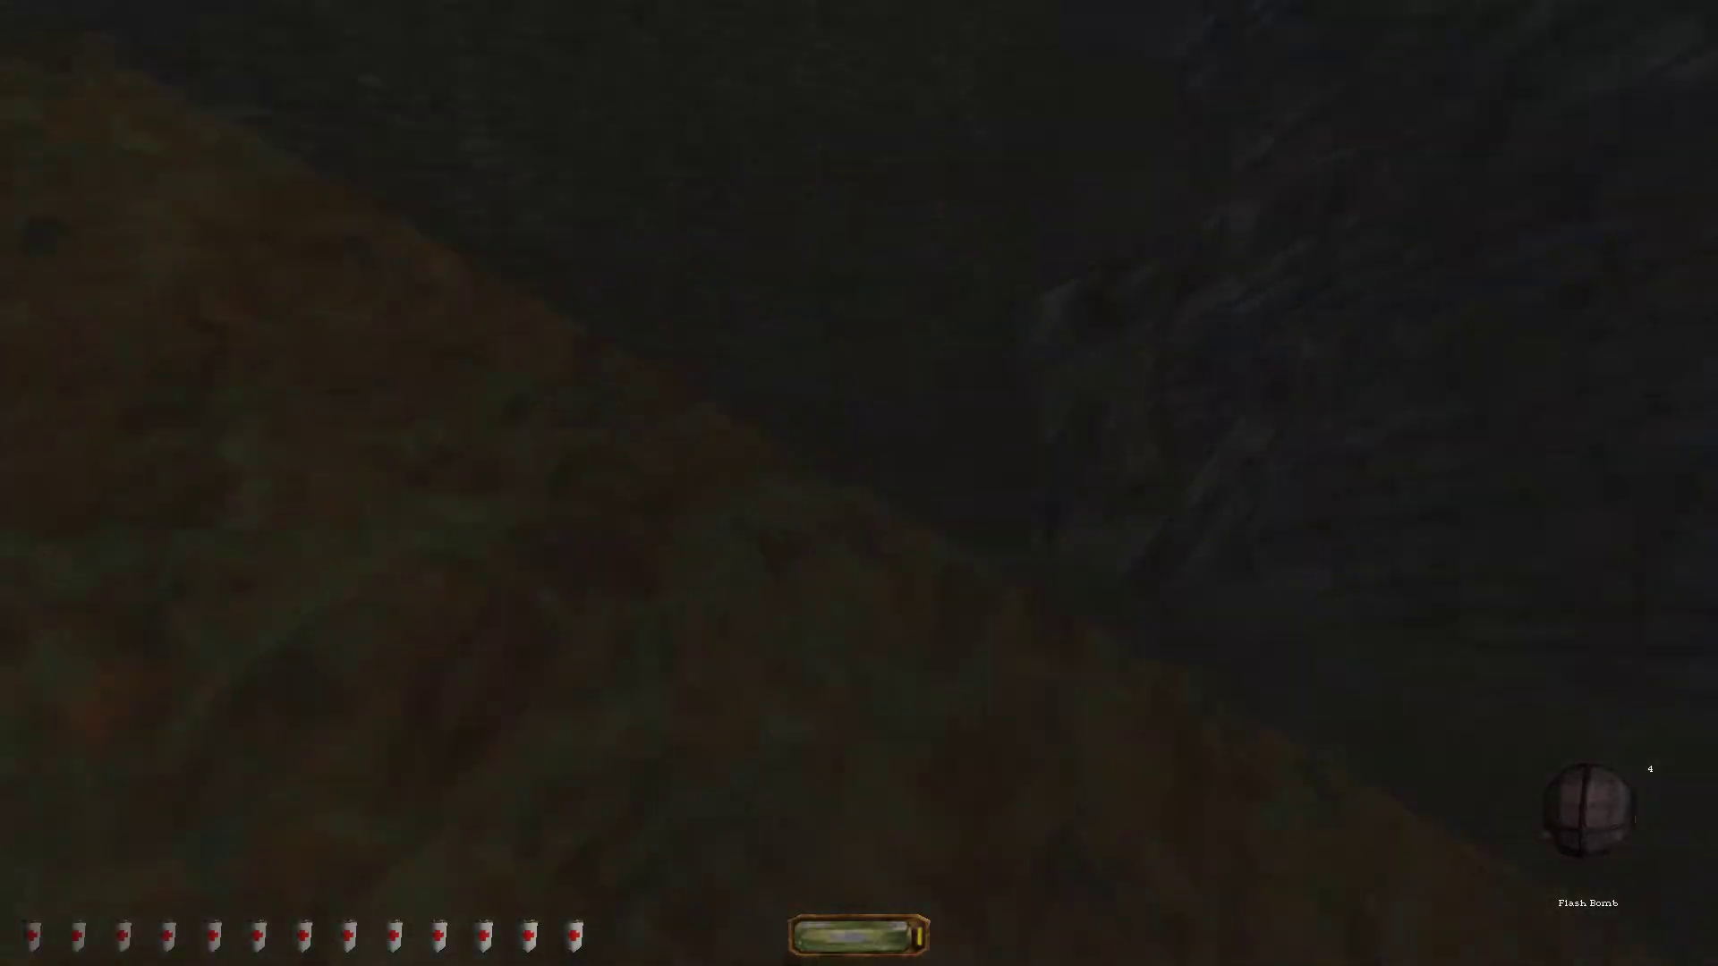
pyautogui.press('w')
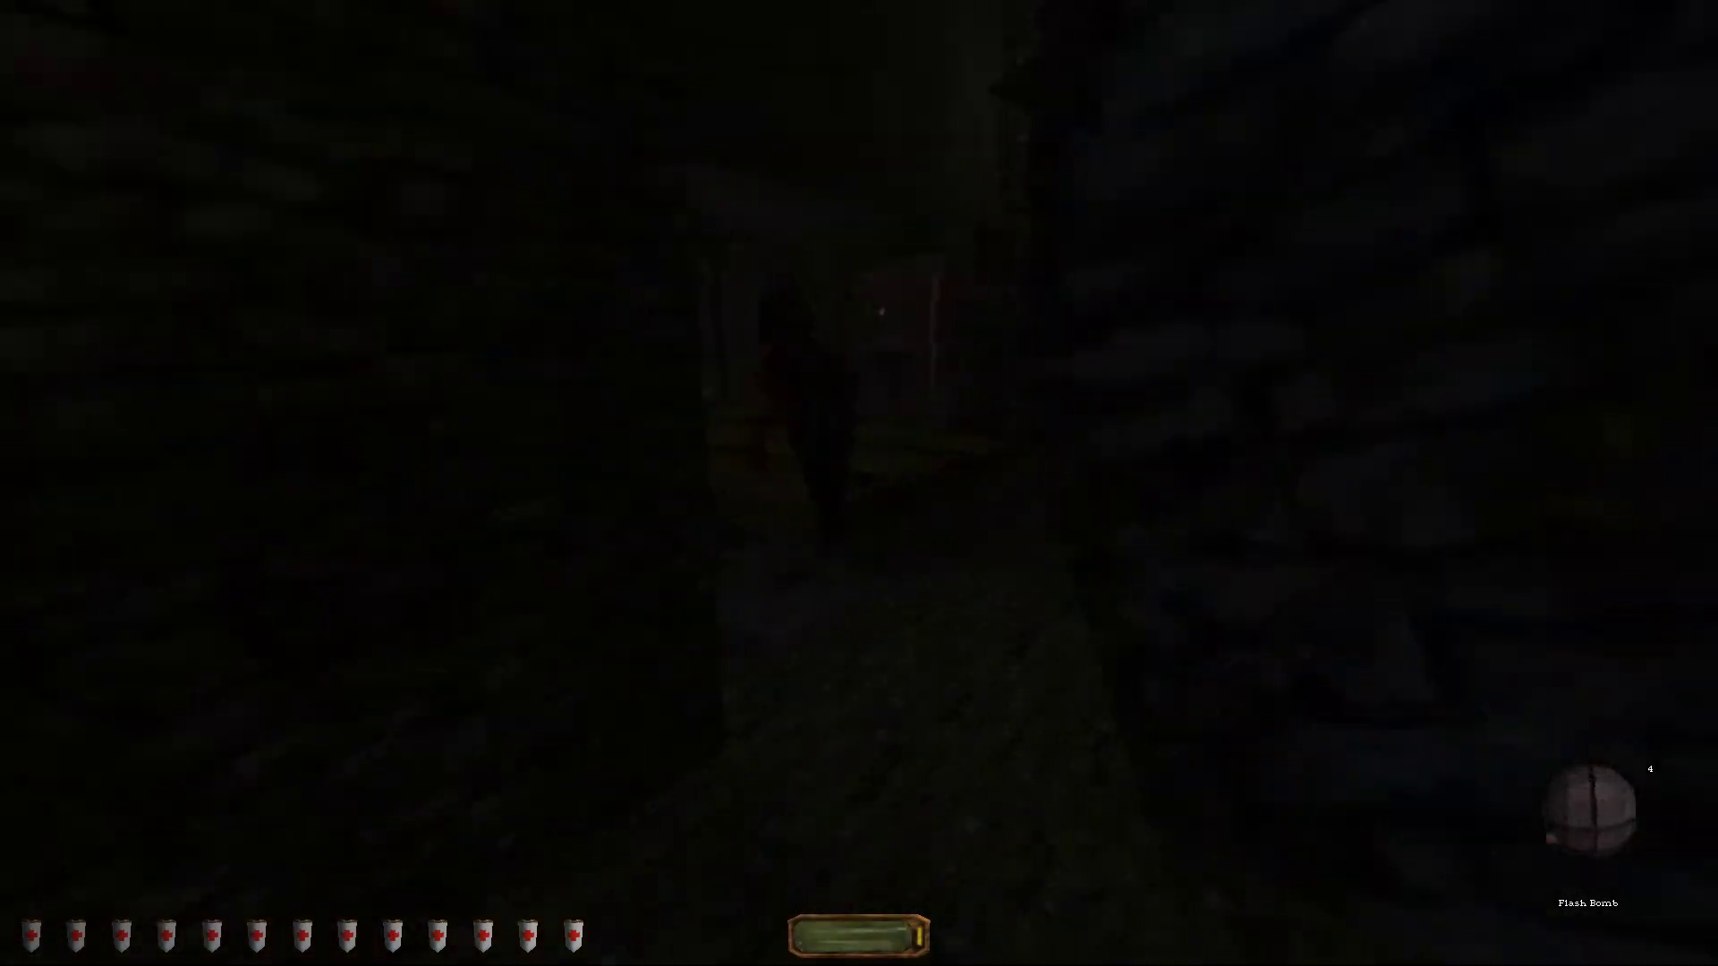
pyautogui.press('w')
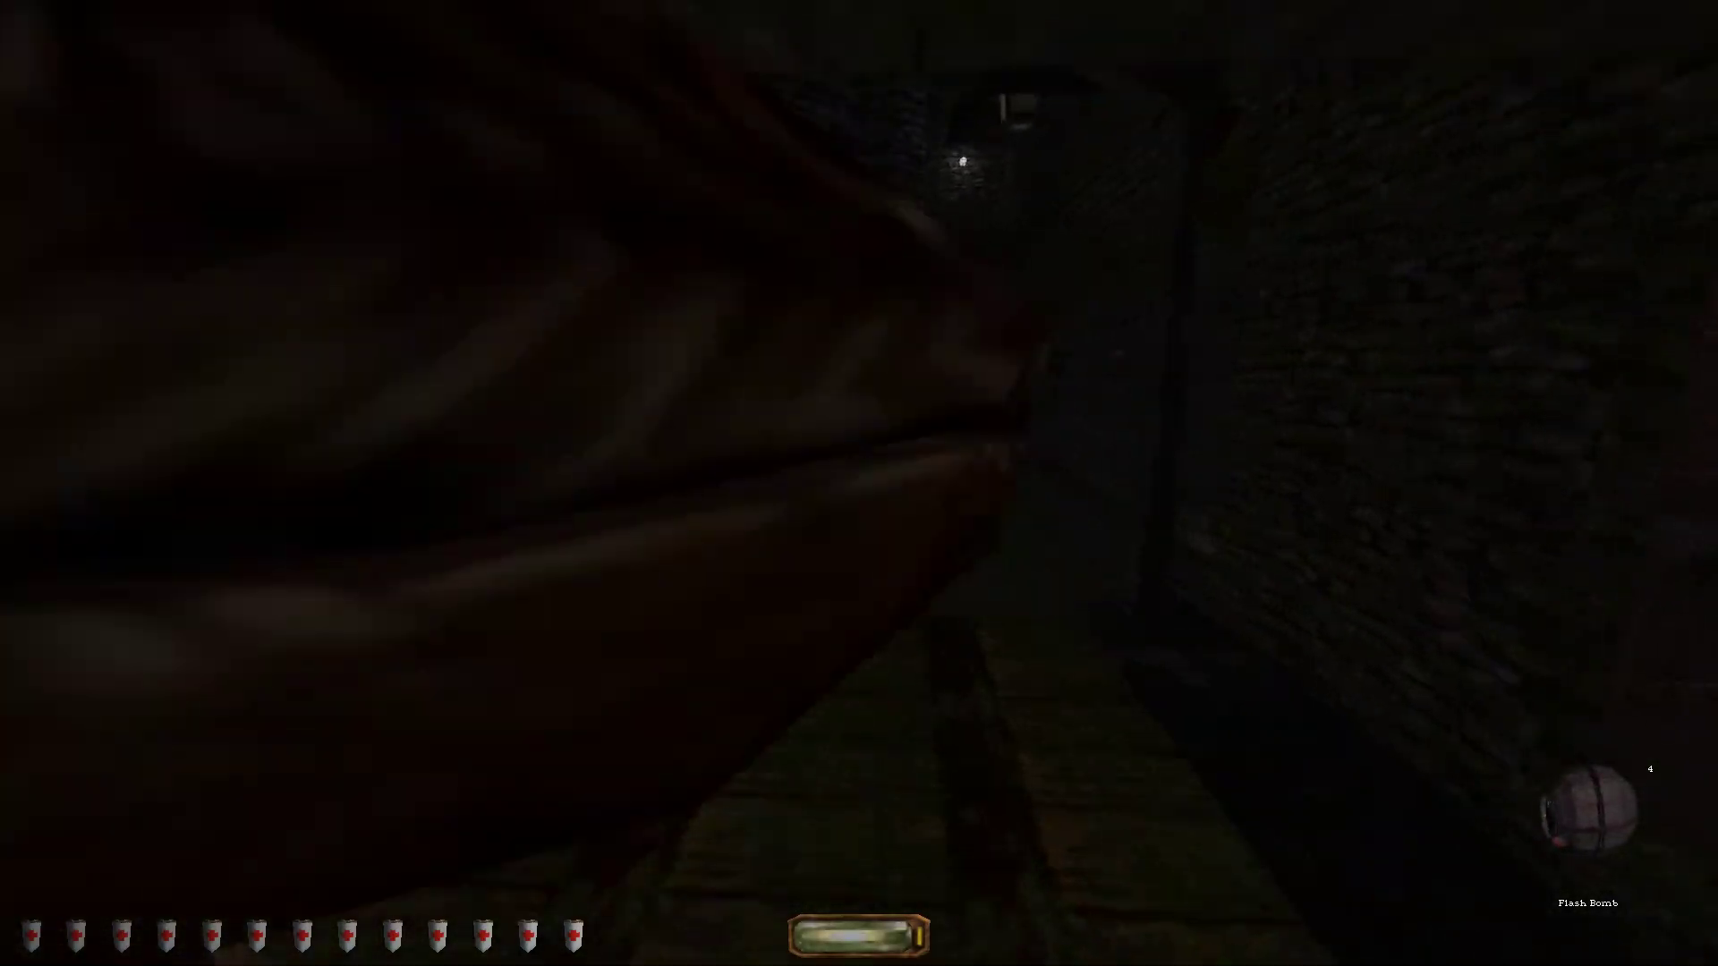
pyautogui.press('w')
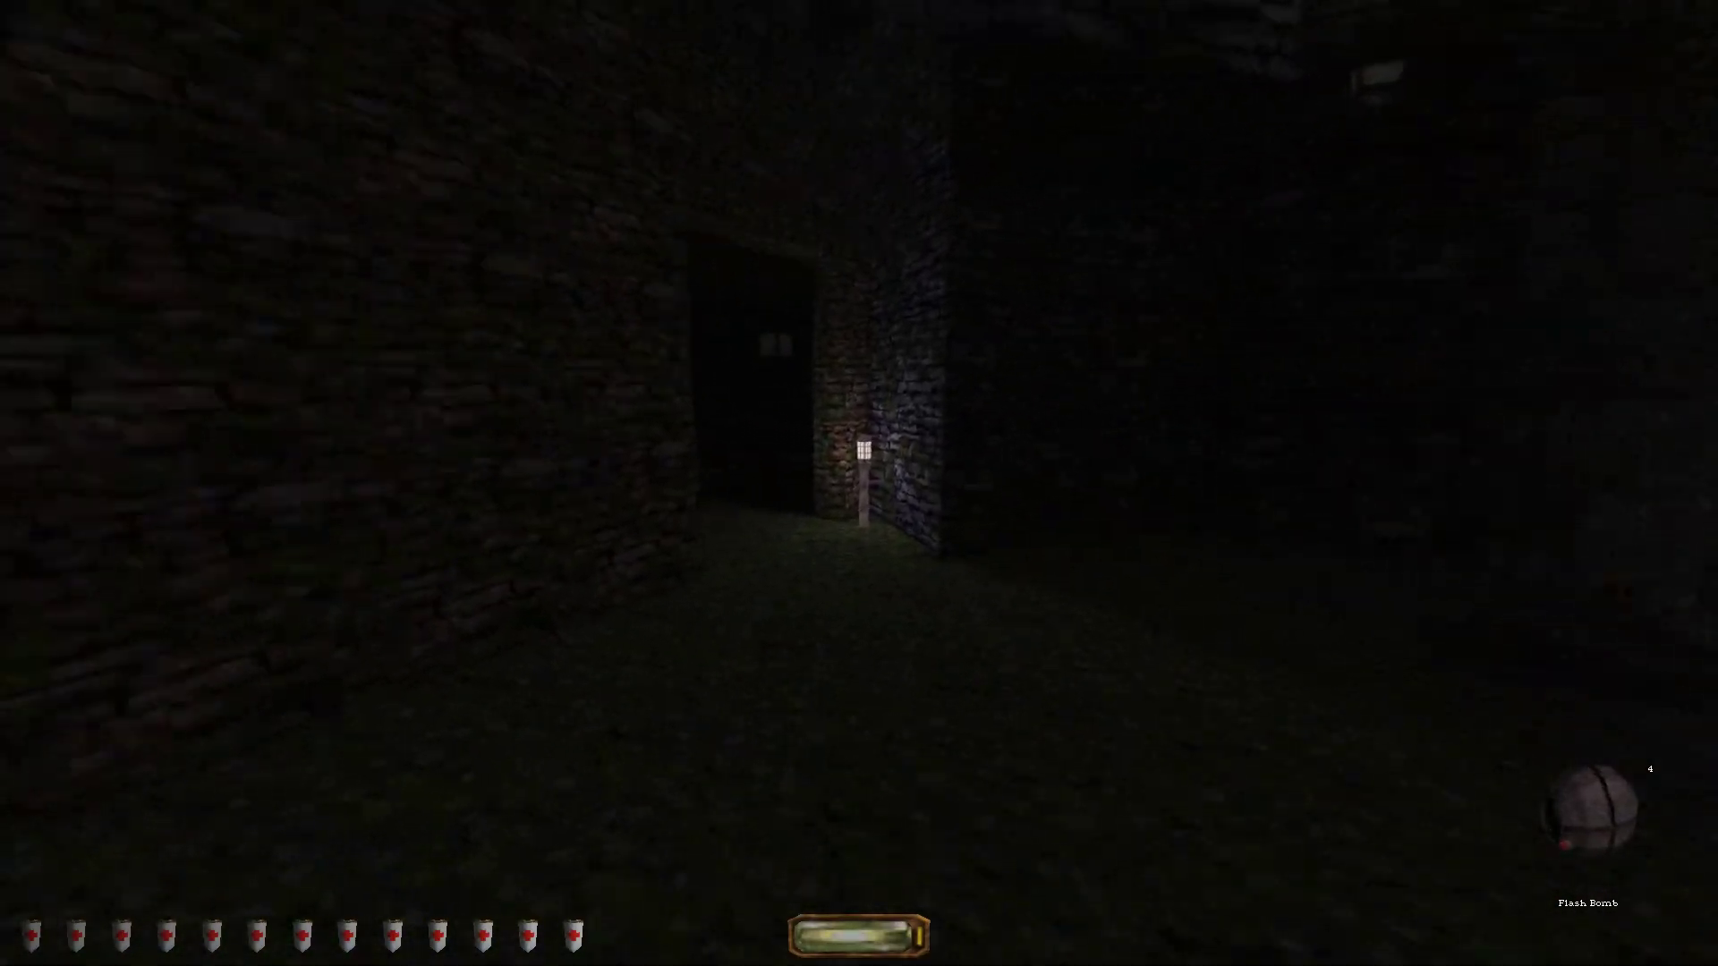
pyautogui.press('1')
pyautogui.press('w')
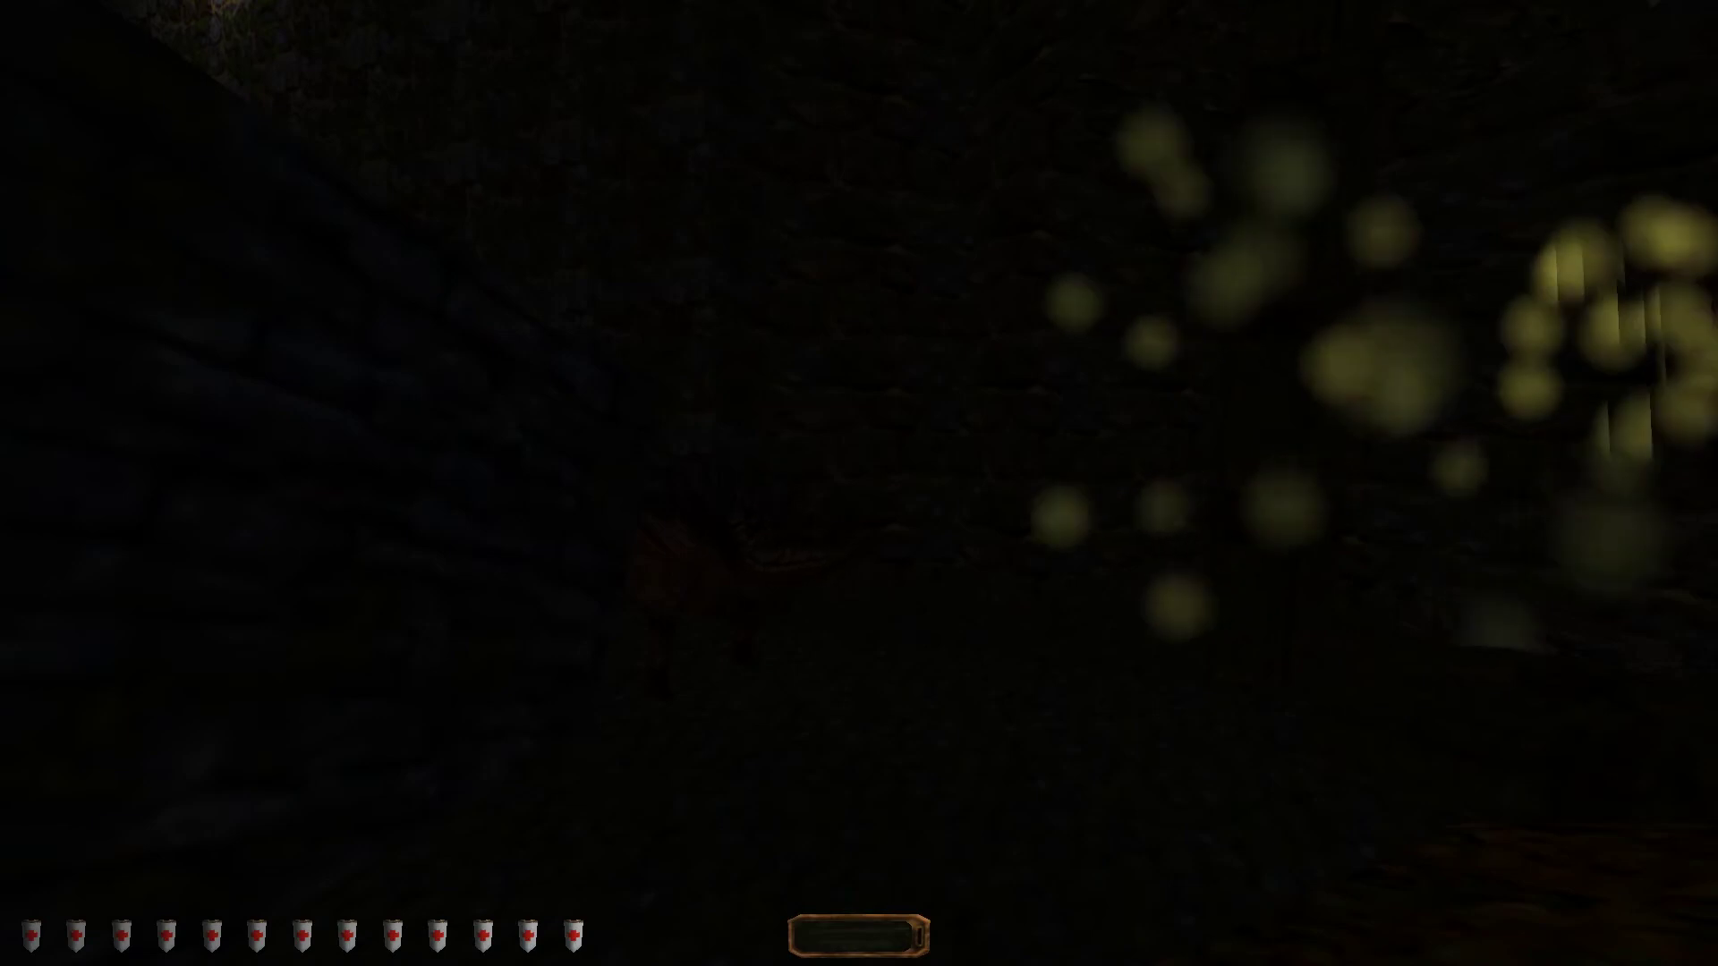
# - Shoot three fire arrows into the creature ahead, then holster the bow
pyautogui.press('4')
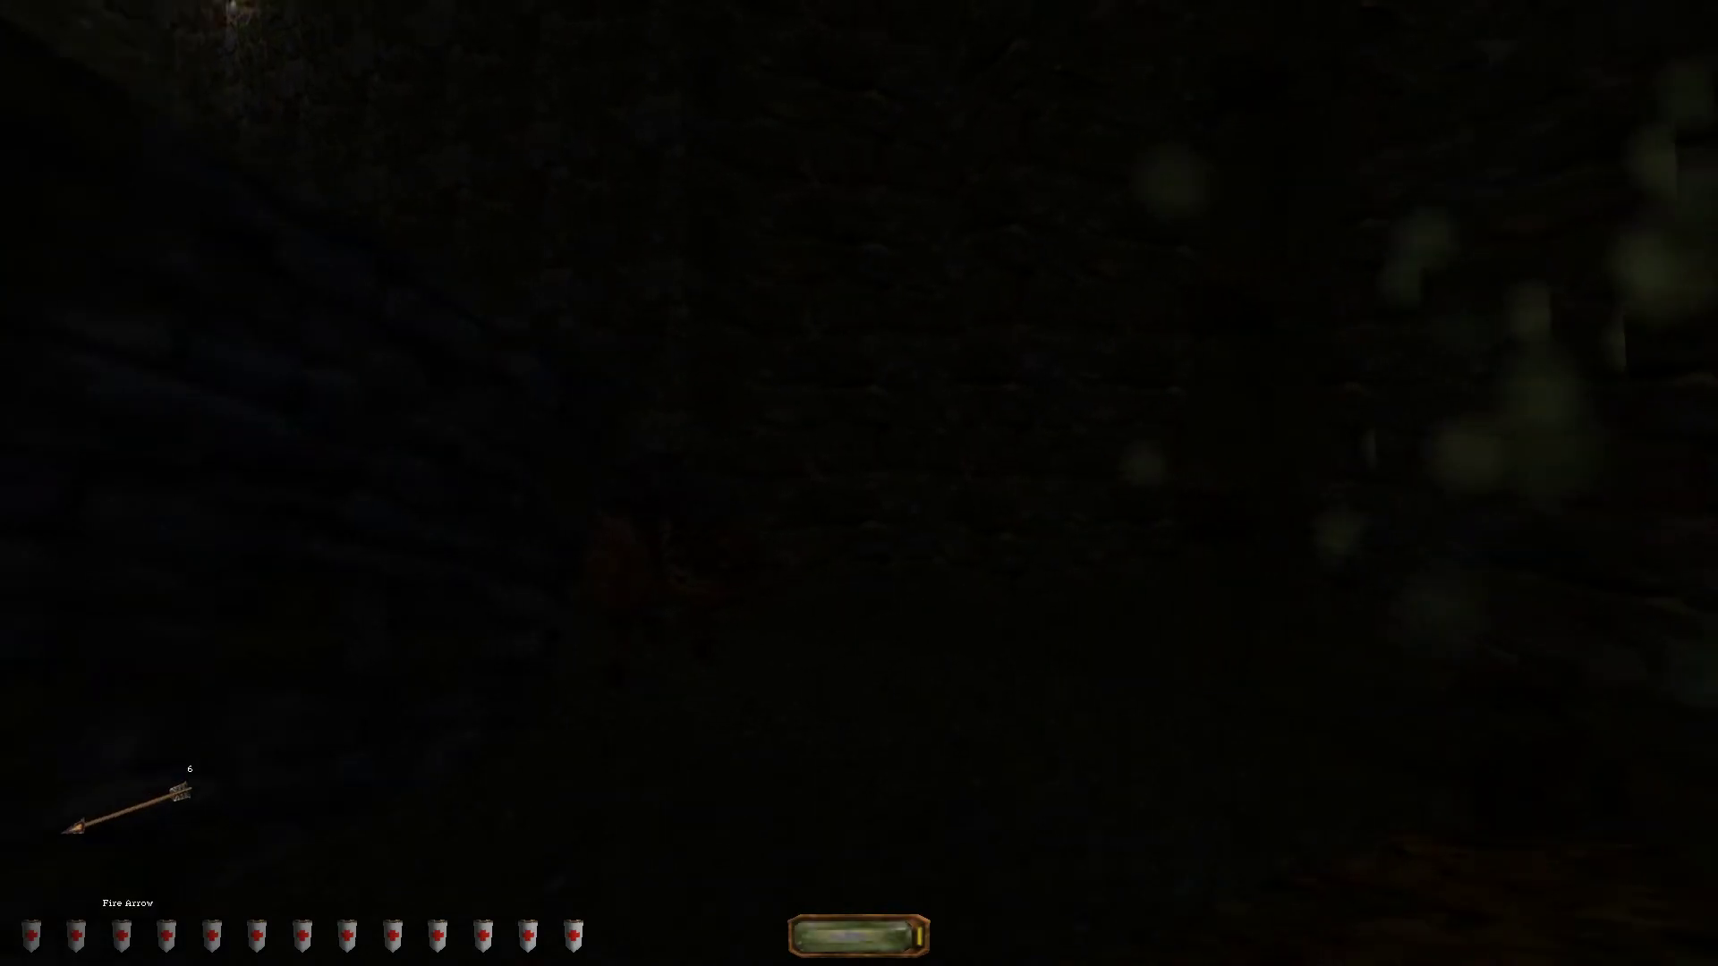
pyautogui.click(860, 483)
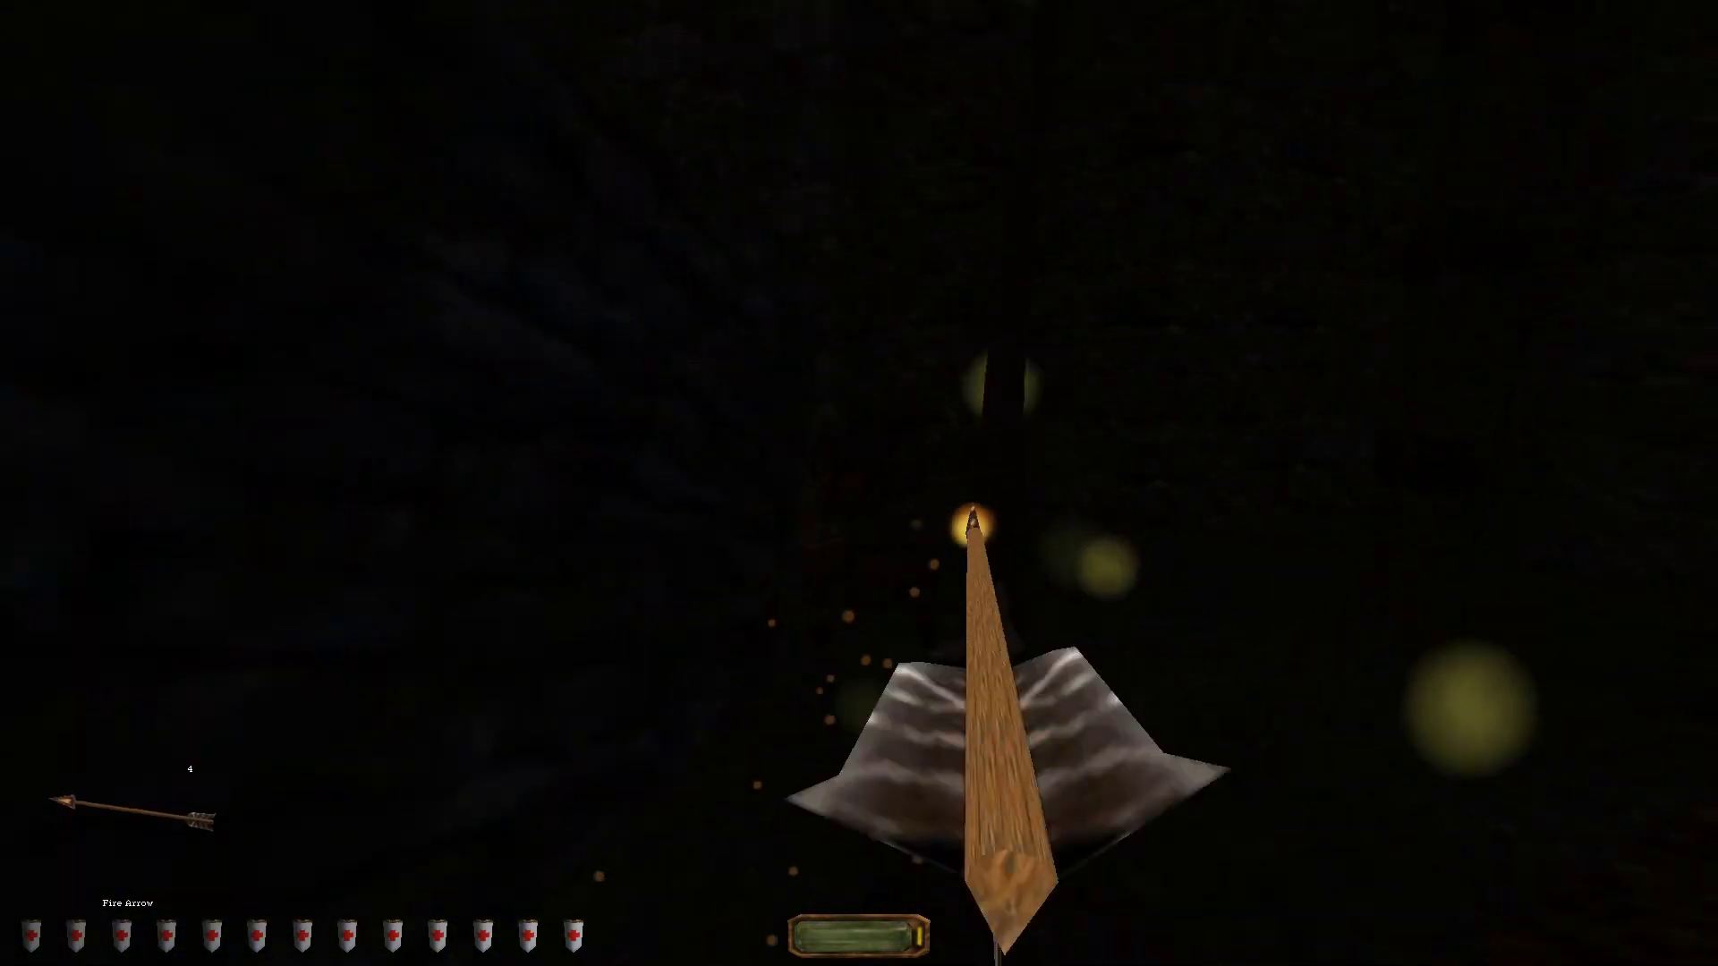
pyautogui.click(859, 484)
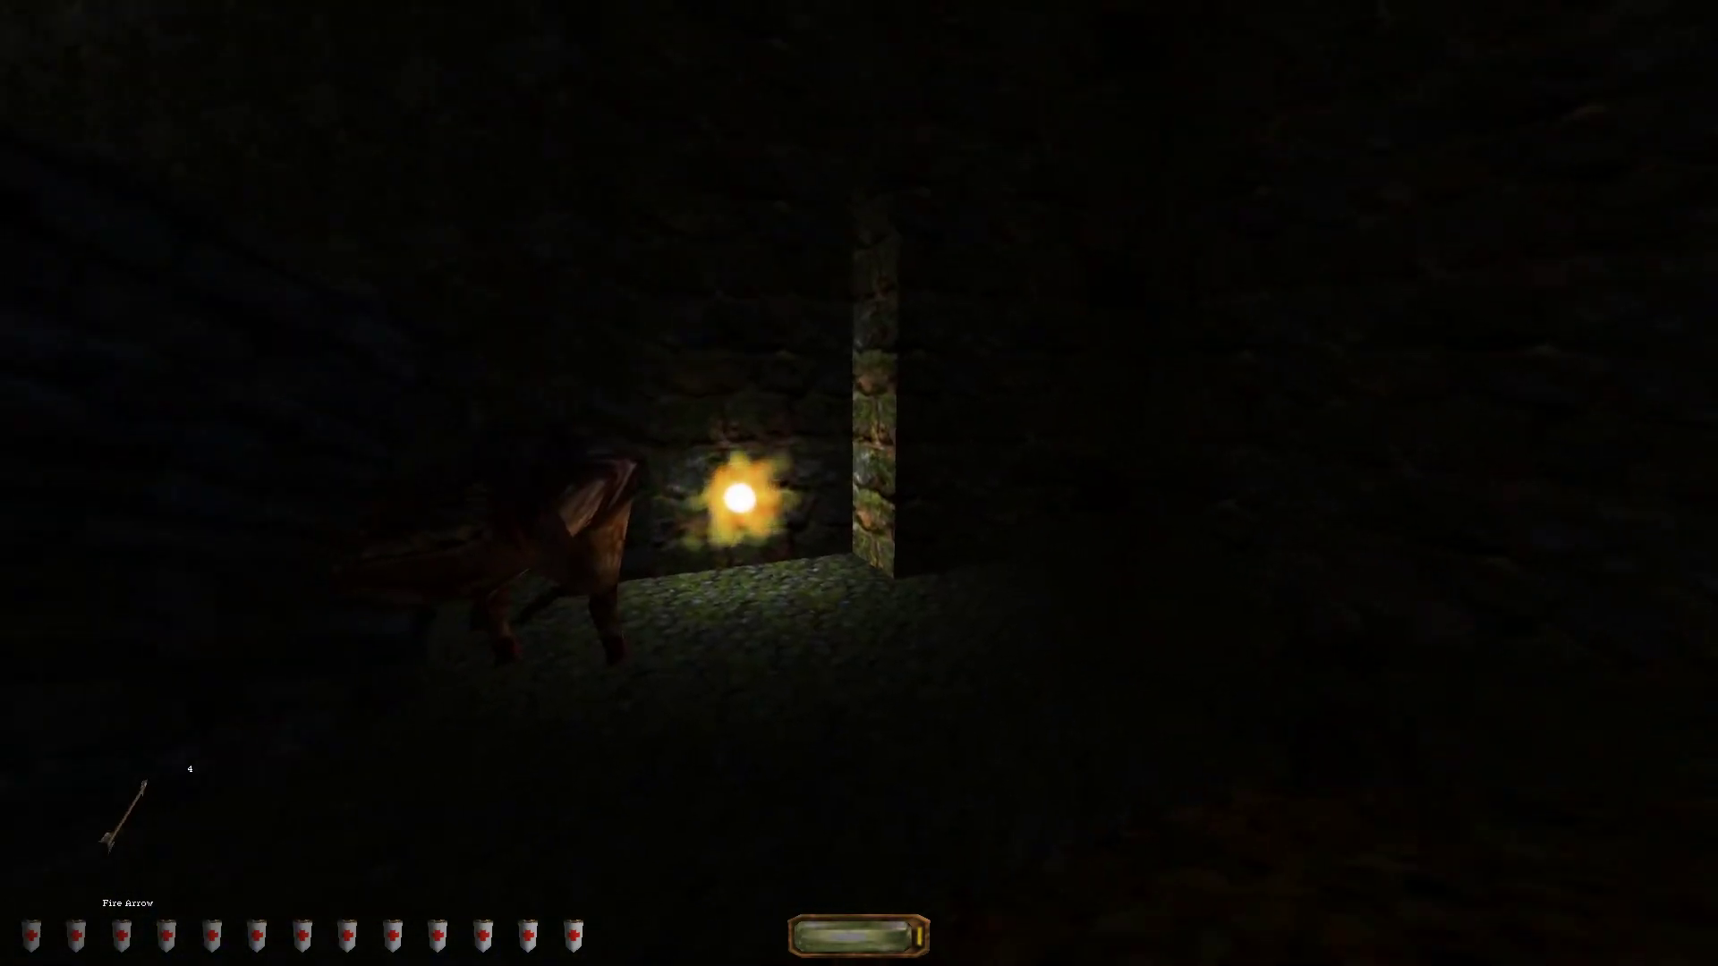
pyautogui.click(859, 484)
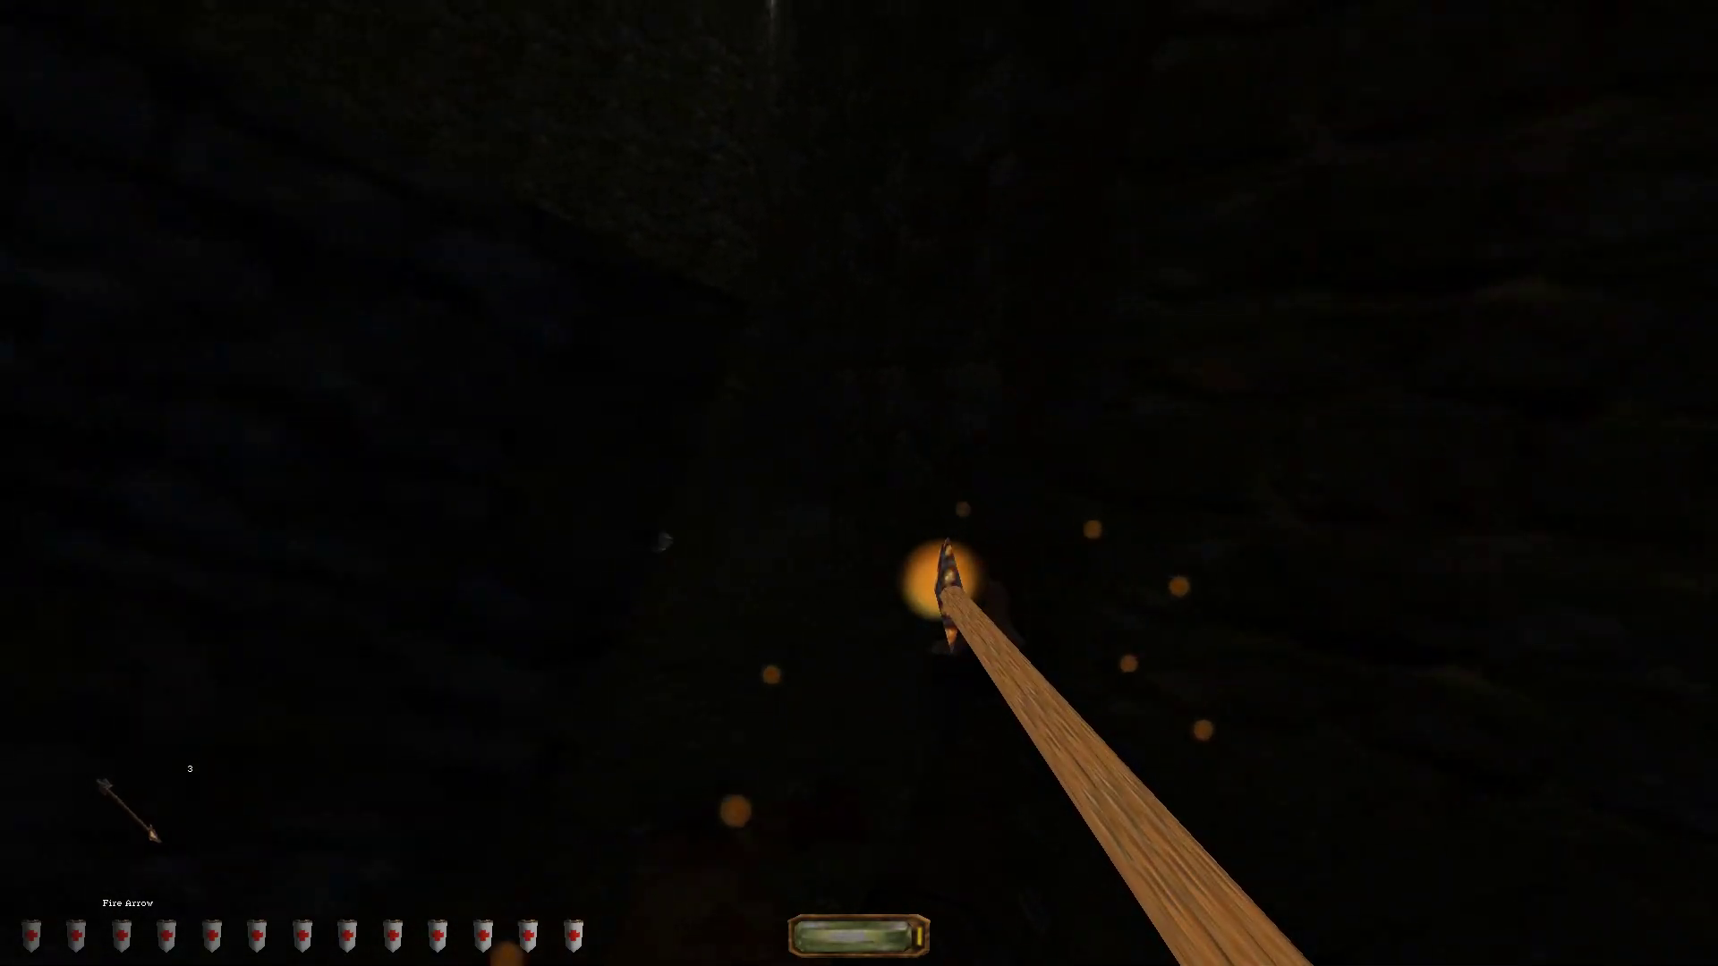
pyautogui.press('`')
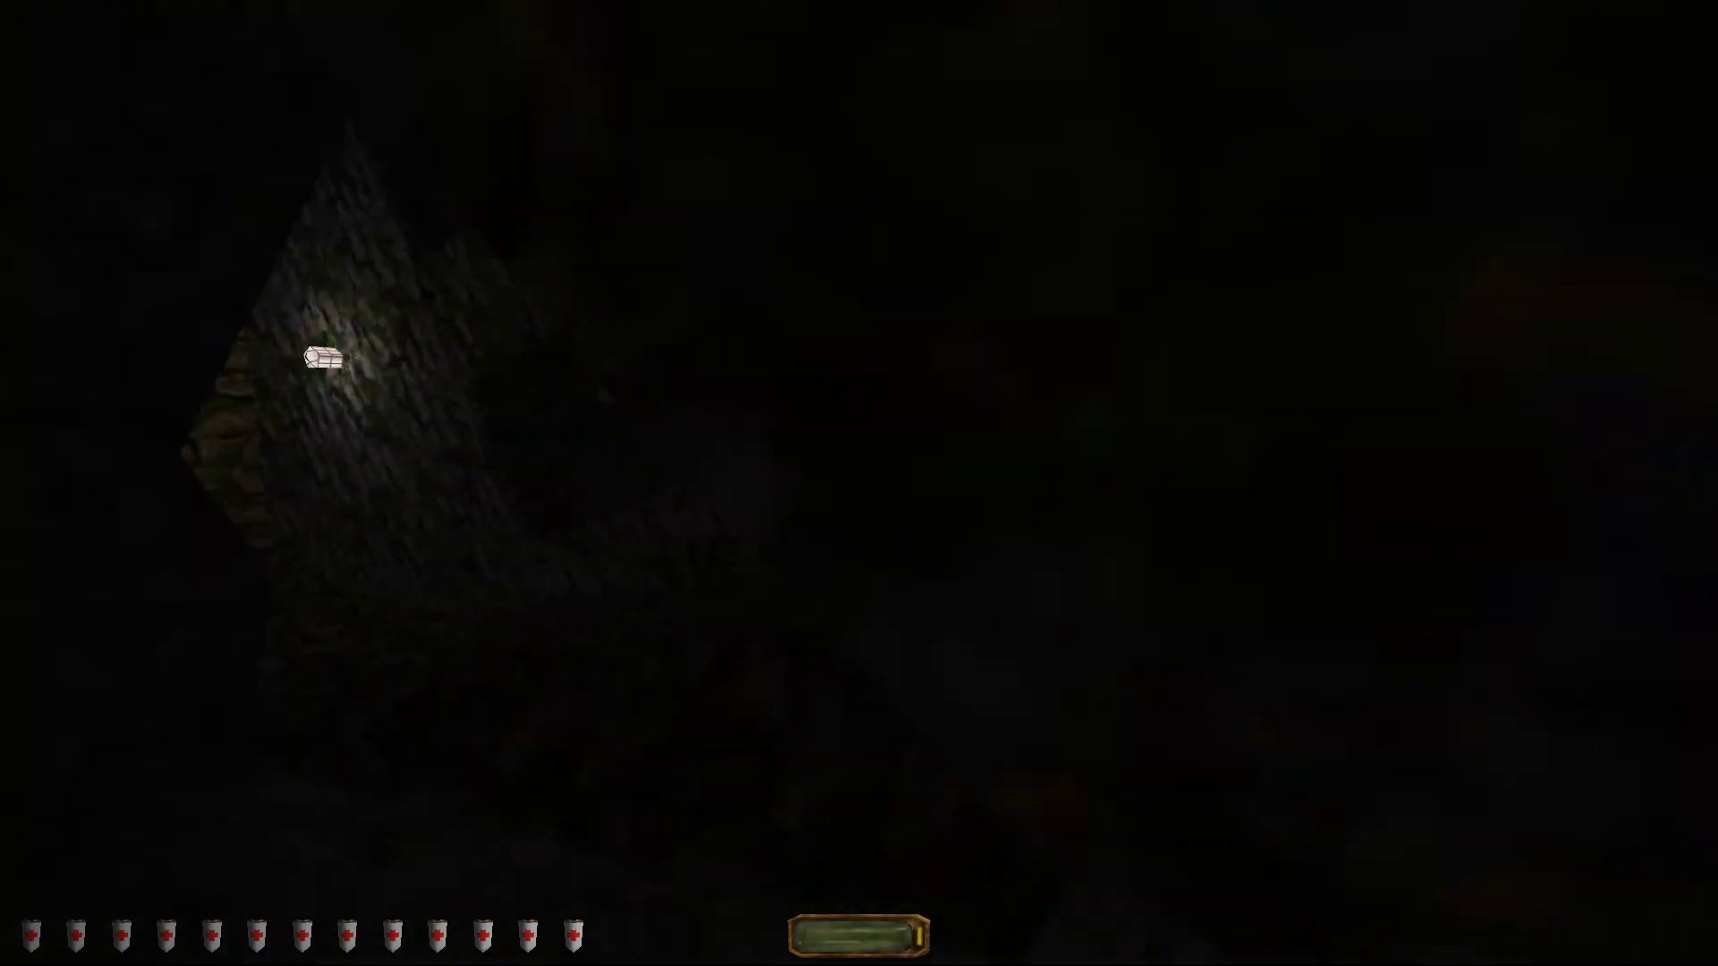
# - Back away from the creature and fire more arrows down the corridor
pyautogui.press('w')
pyautogui.press('w')
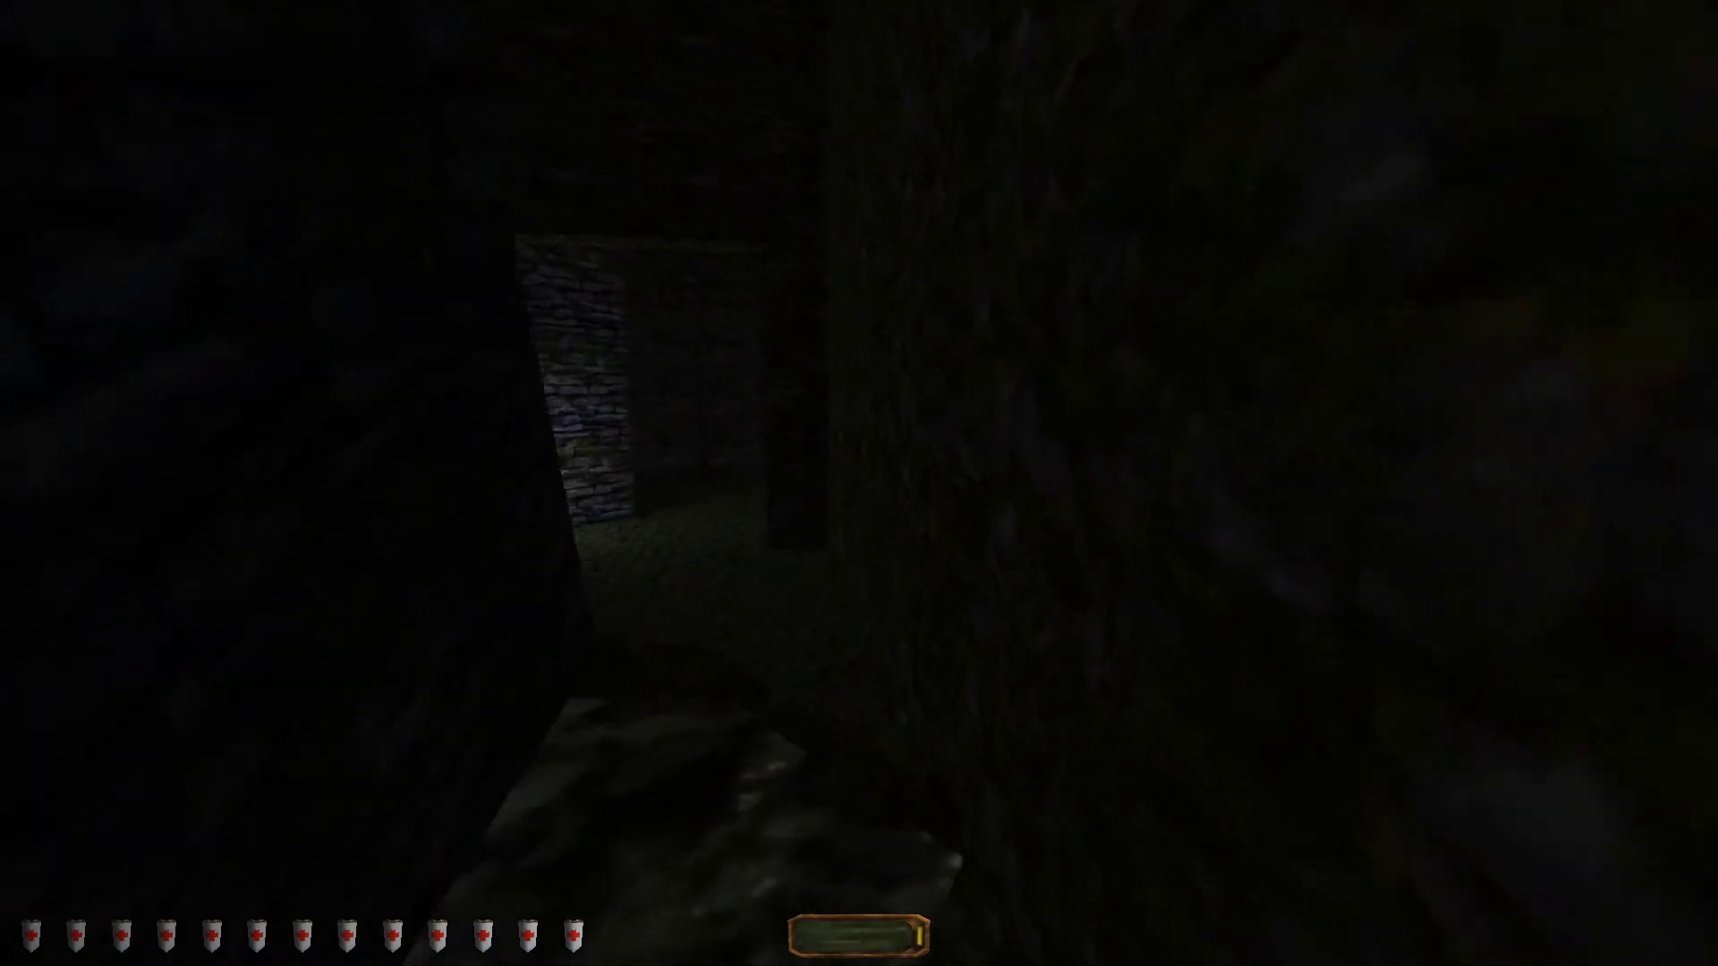
pyautogui.press('s')
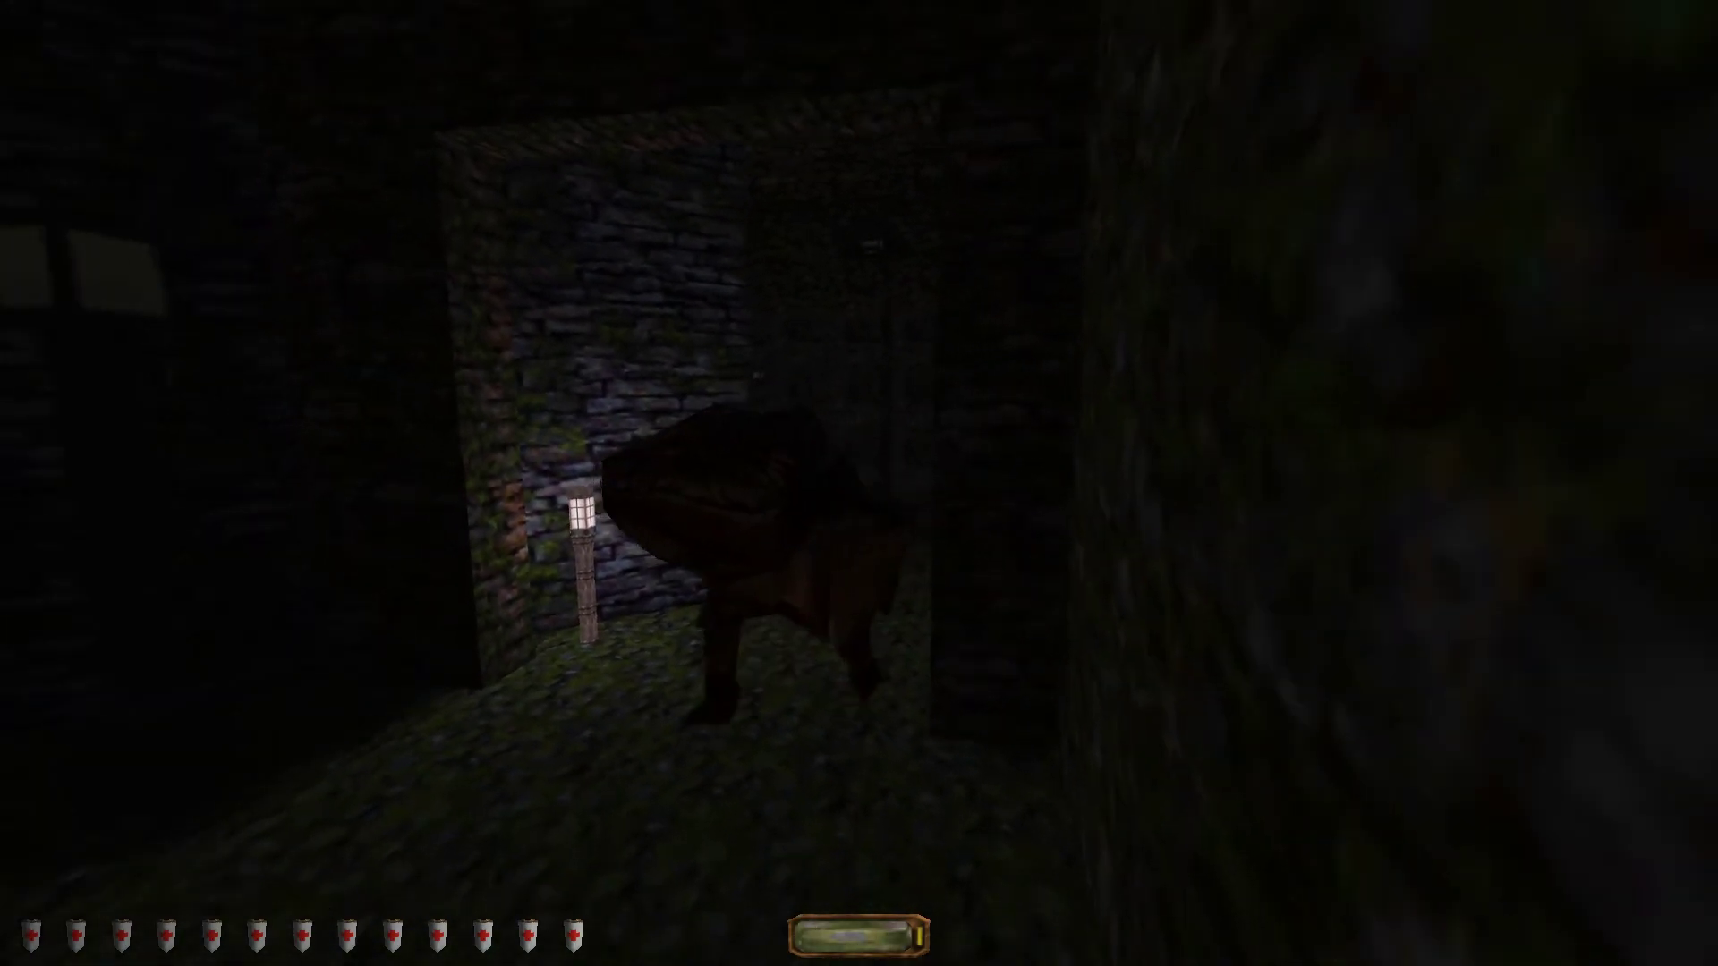
pyautogui.press('5')
pyautogui.click(860, 484)
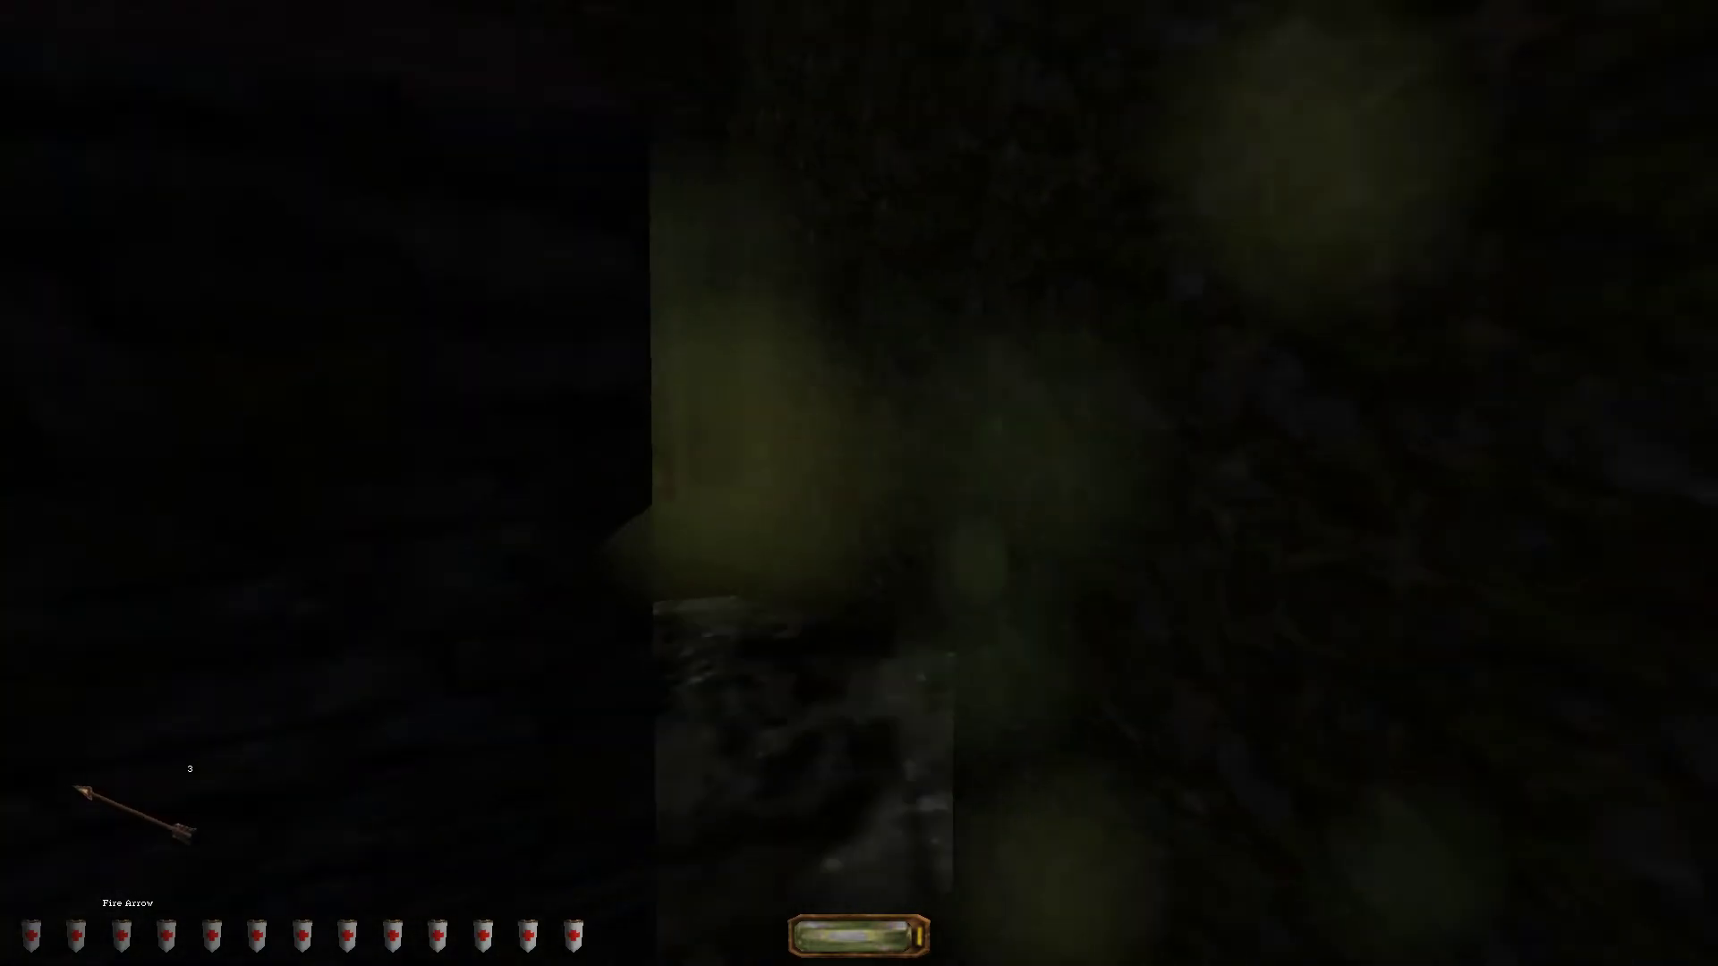
pyautogui.click(859, 483)
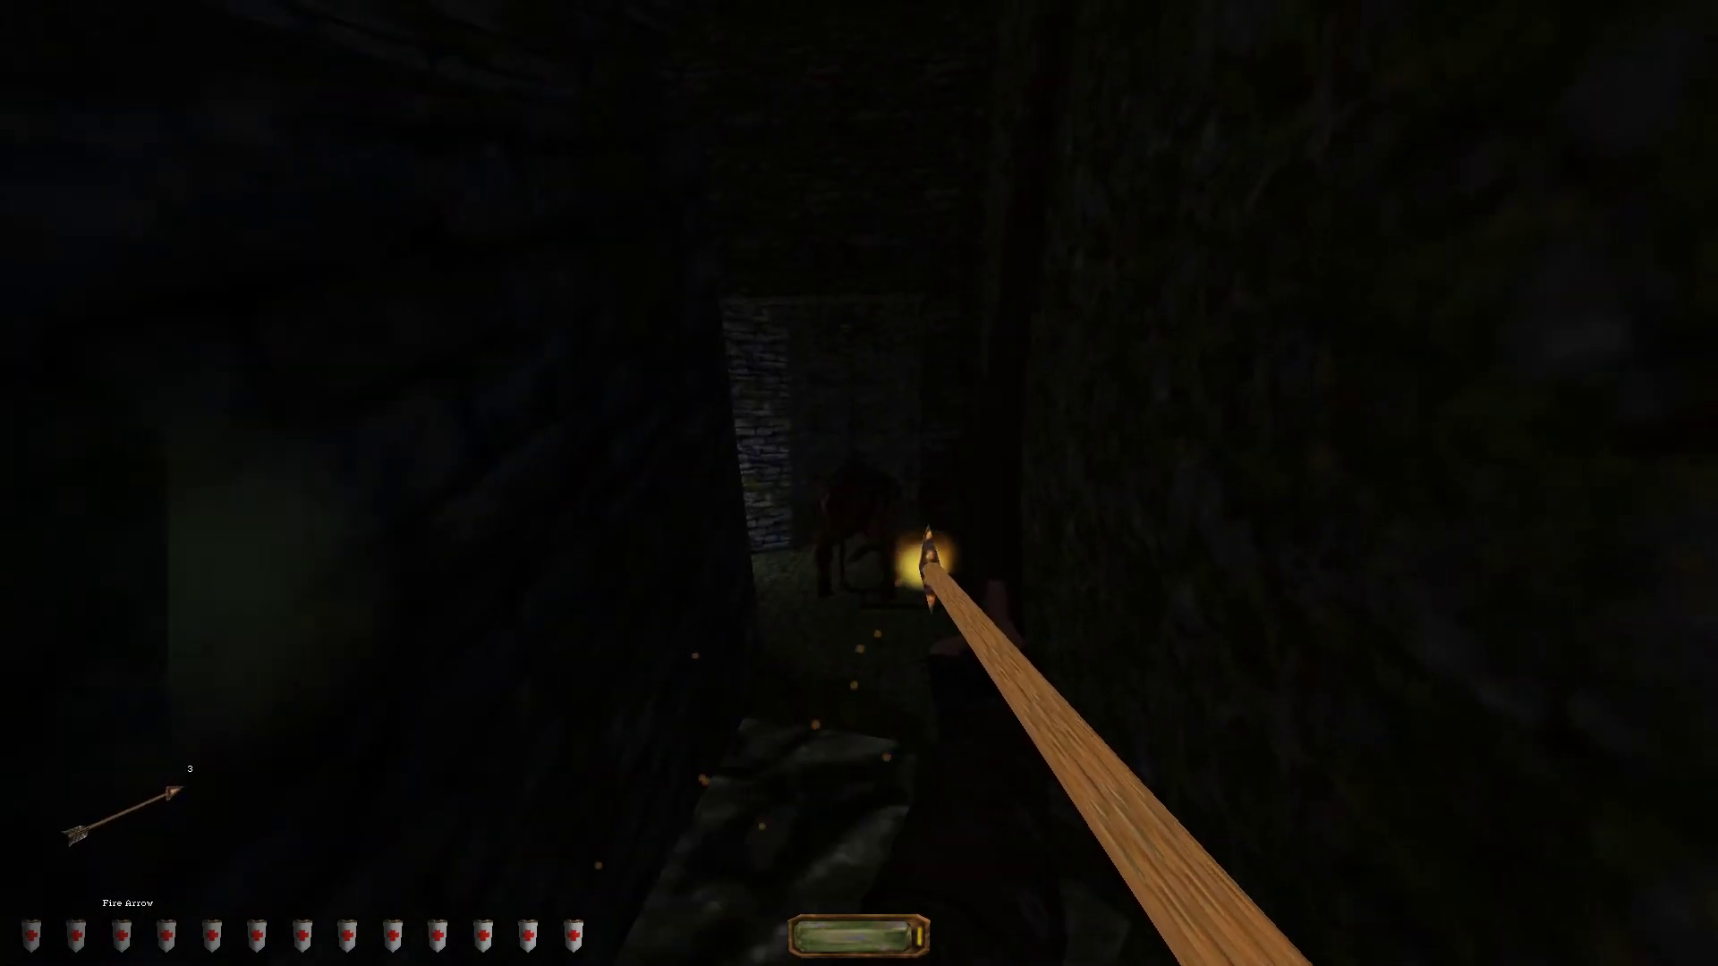
pyautogui.click(860, 484)
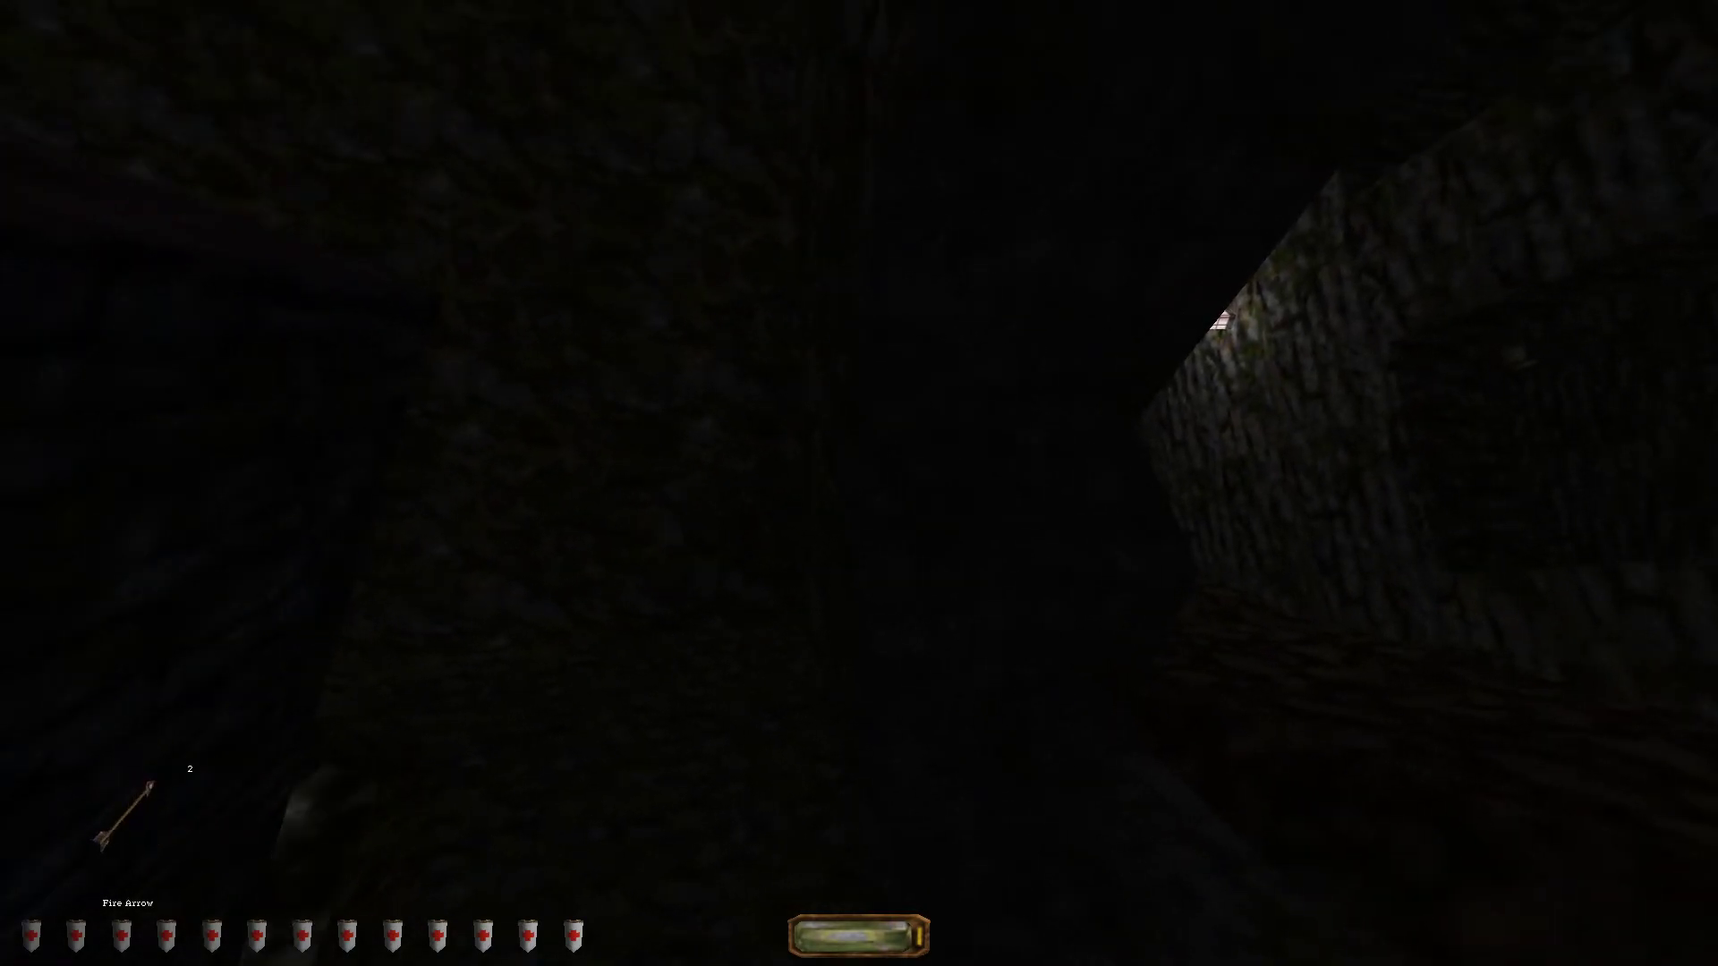
pyautogui.click(859, 483)
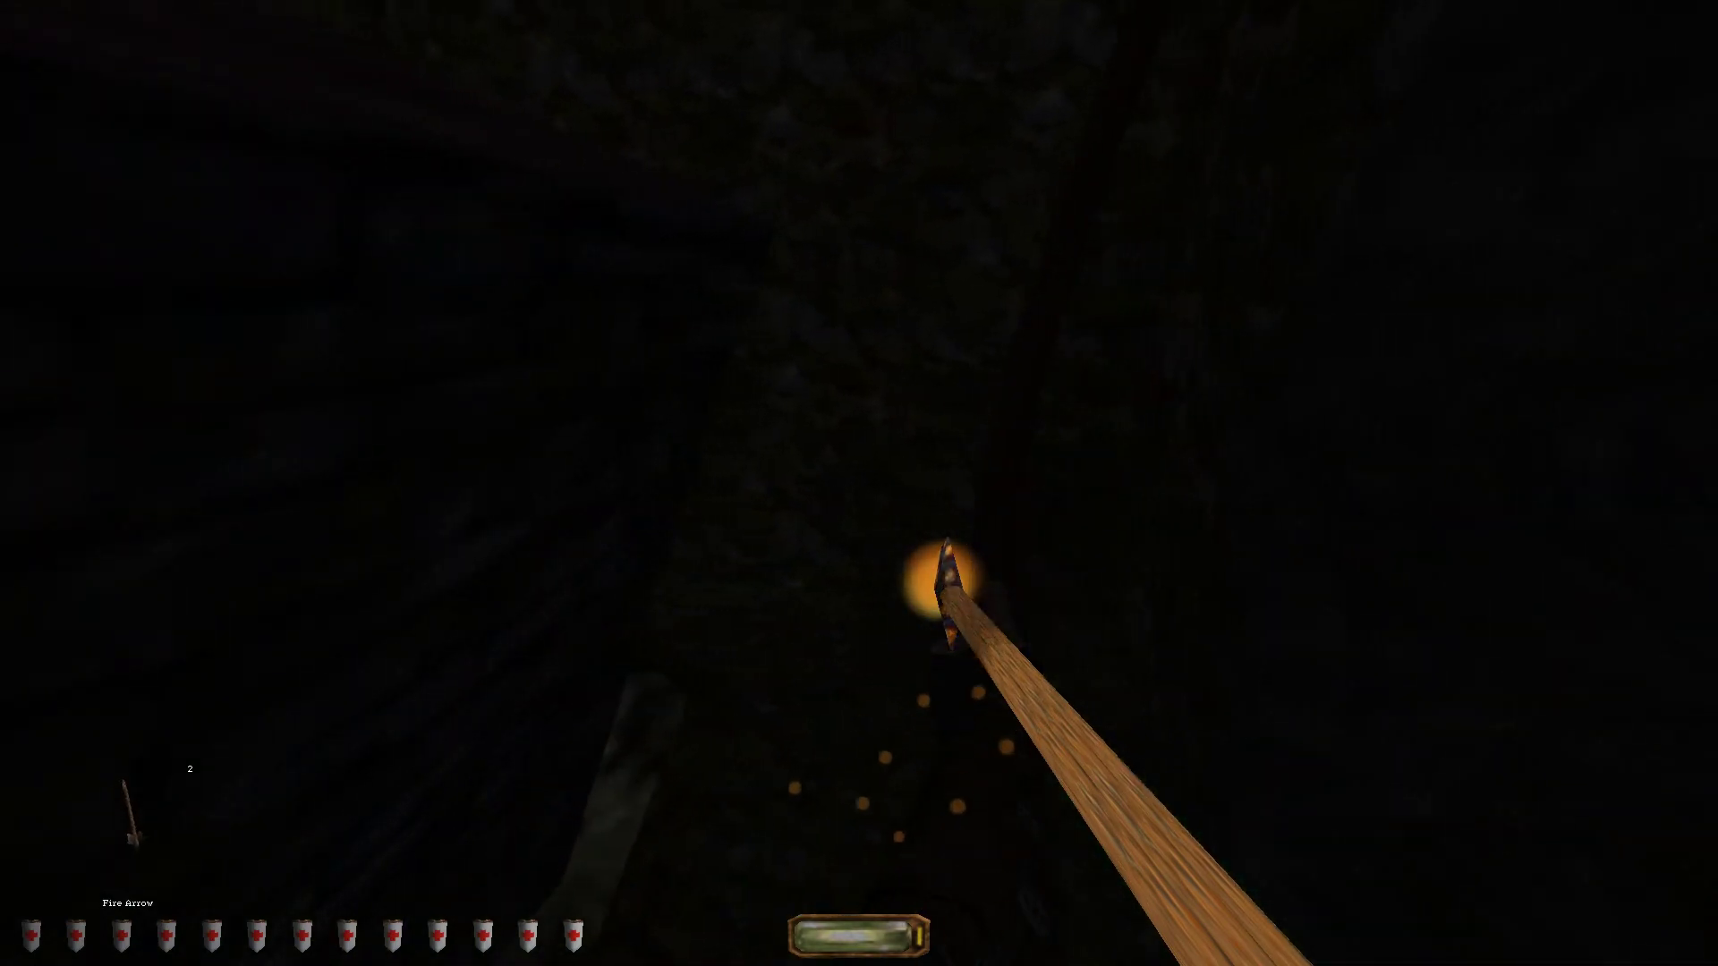
pyautogui.click(859, 483)
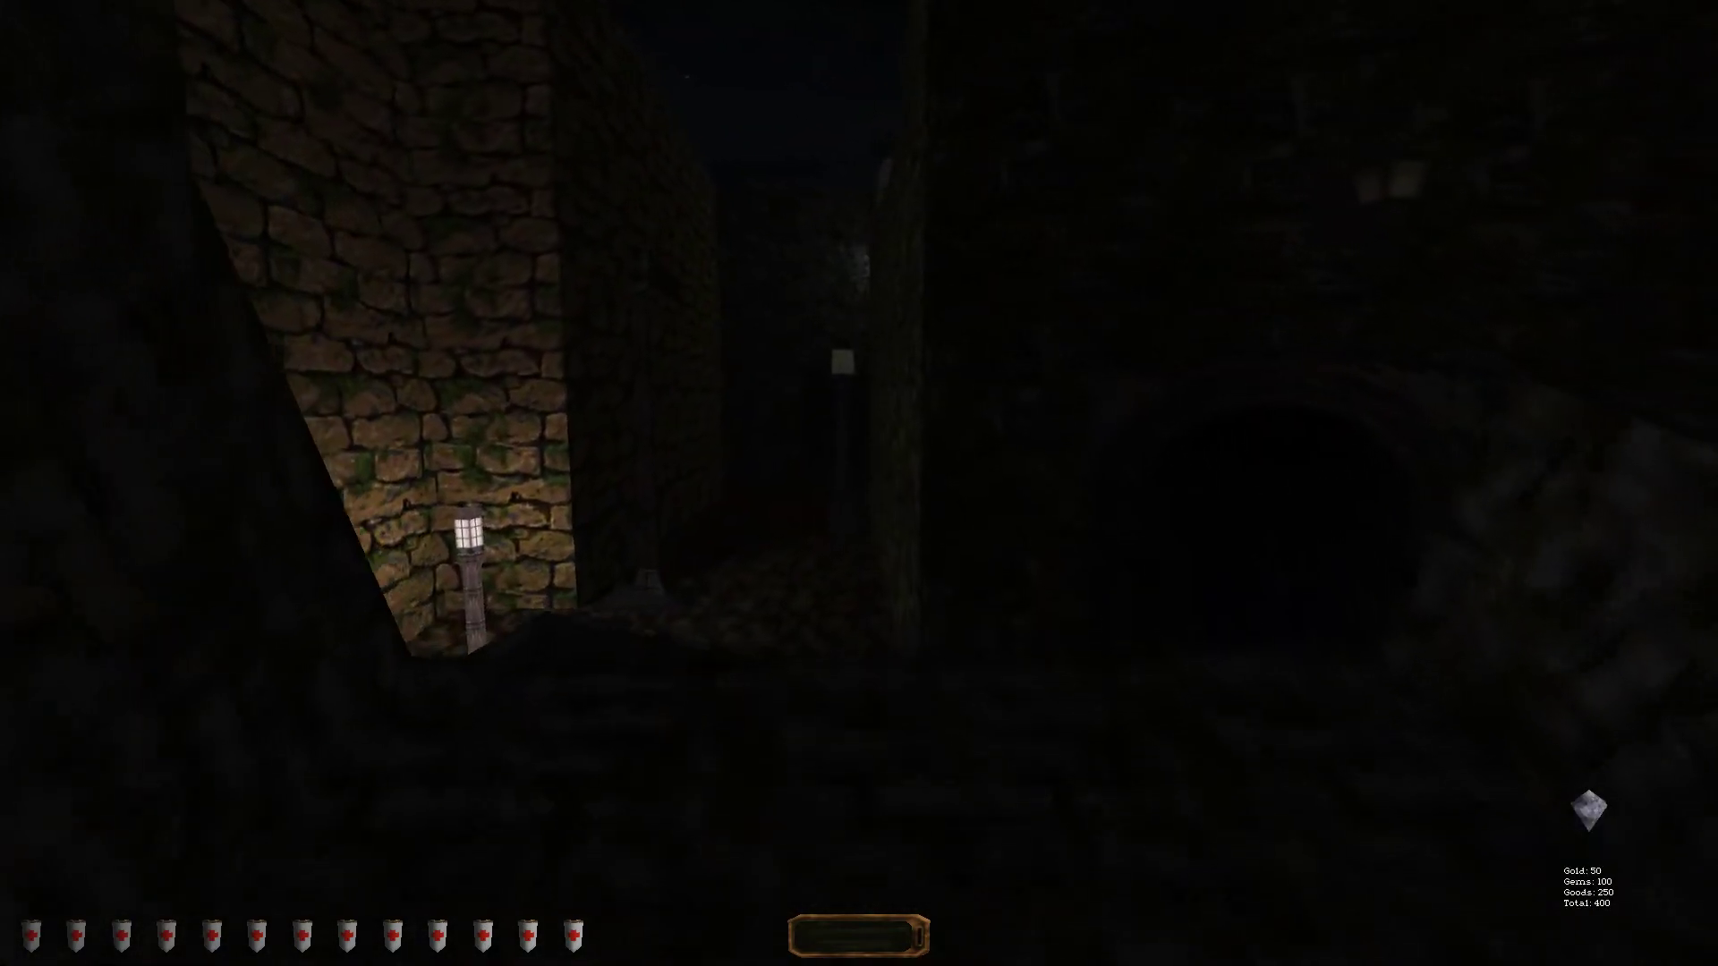
# - Take out the compass, check the map, and walk down the narrow alley
pyautogui.press(']')
pyautogui.press(']')
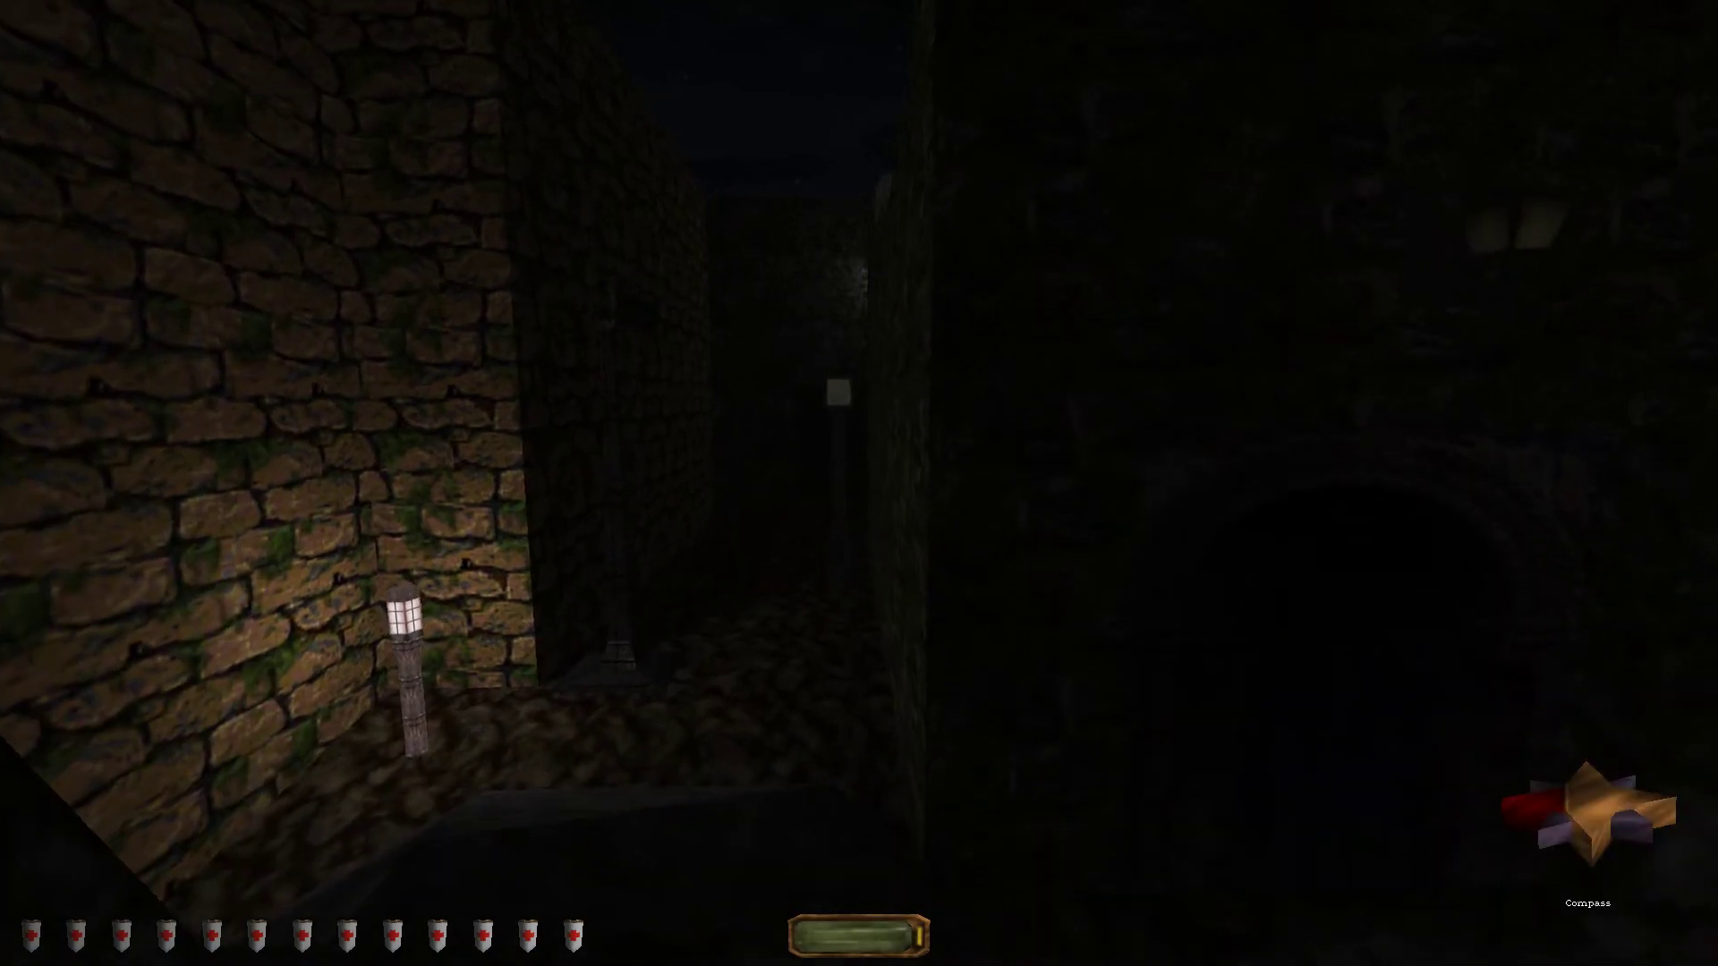
pyautogui.press('m')
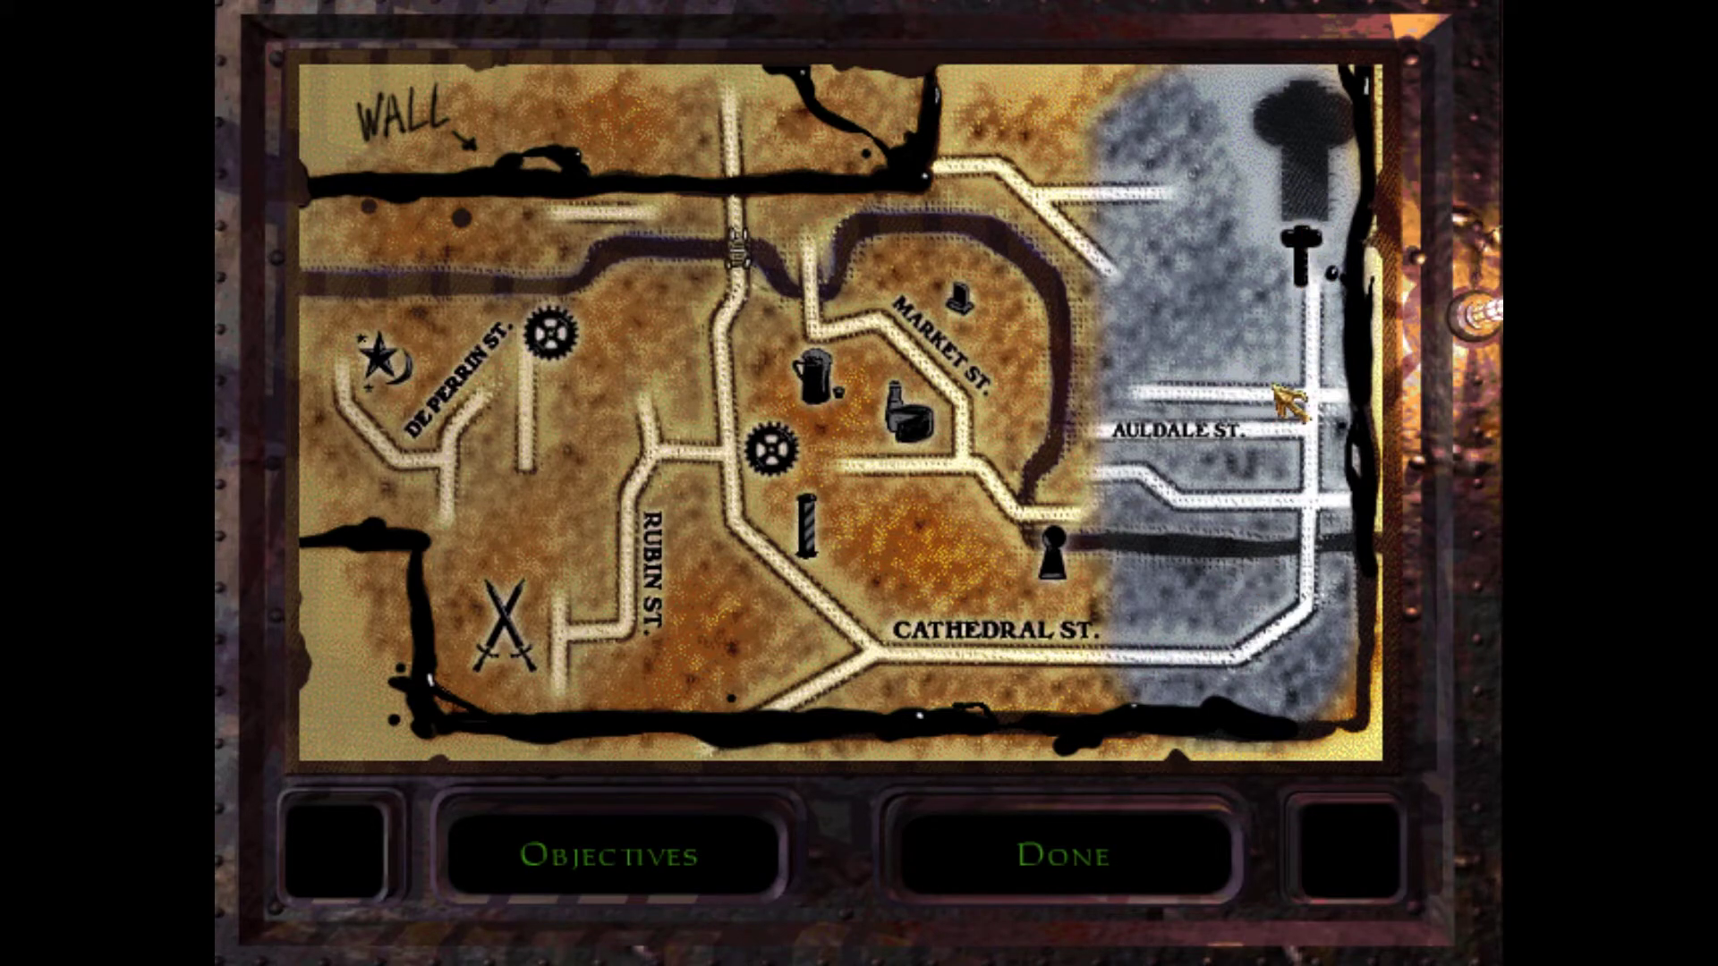
pyautogui.click(1122, 865)
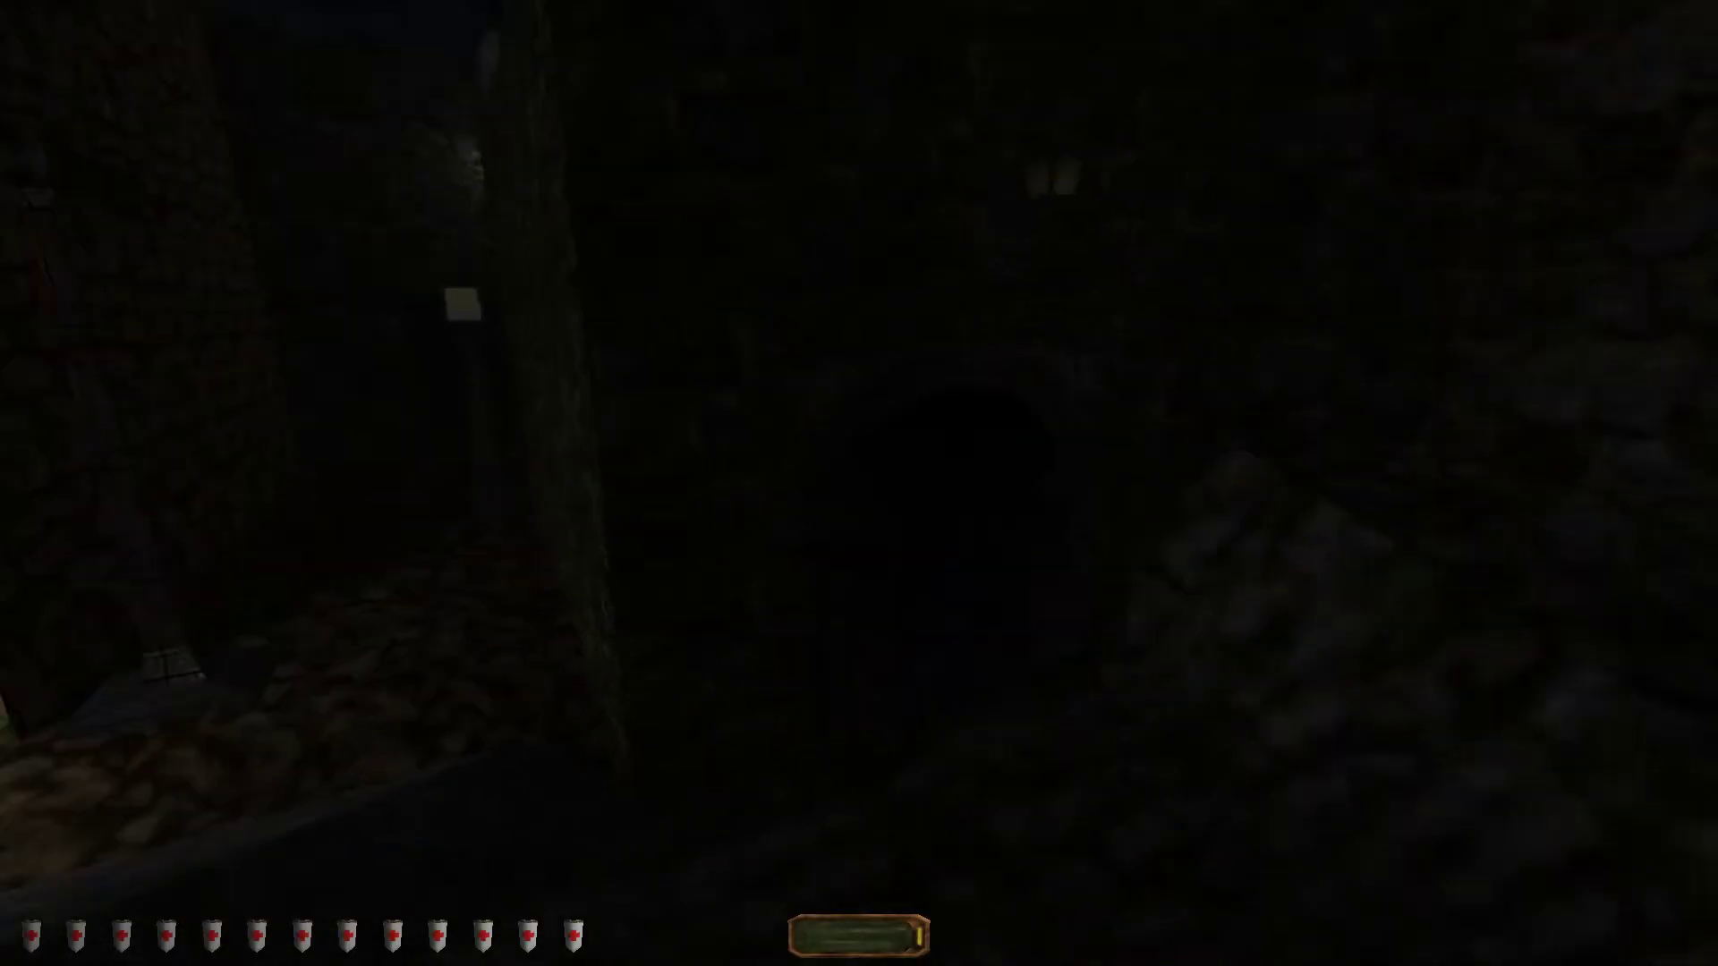
pyautogui.press('w')
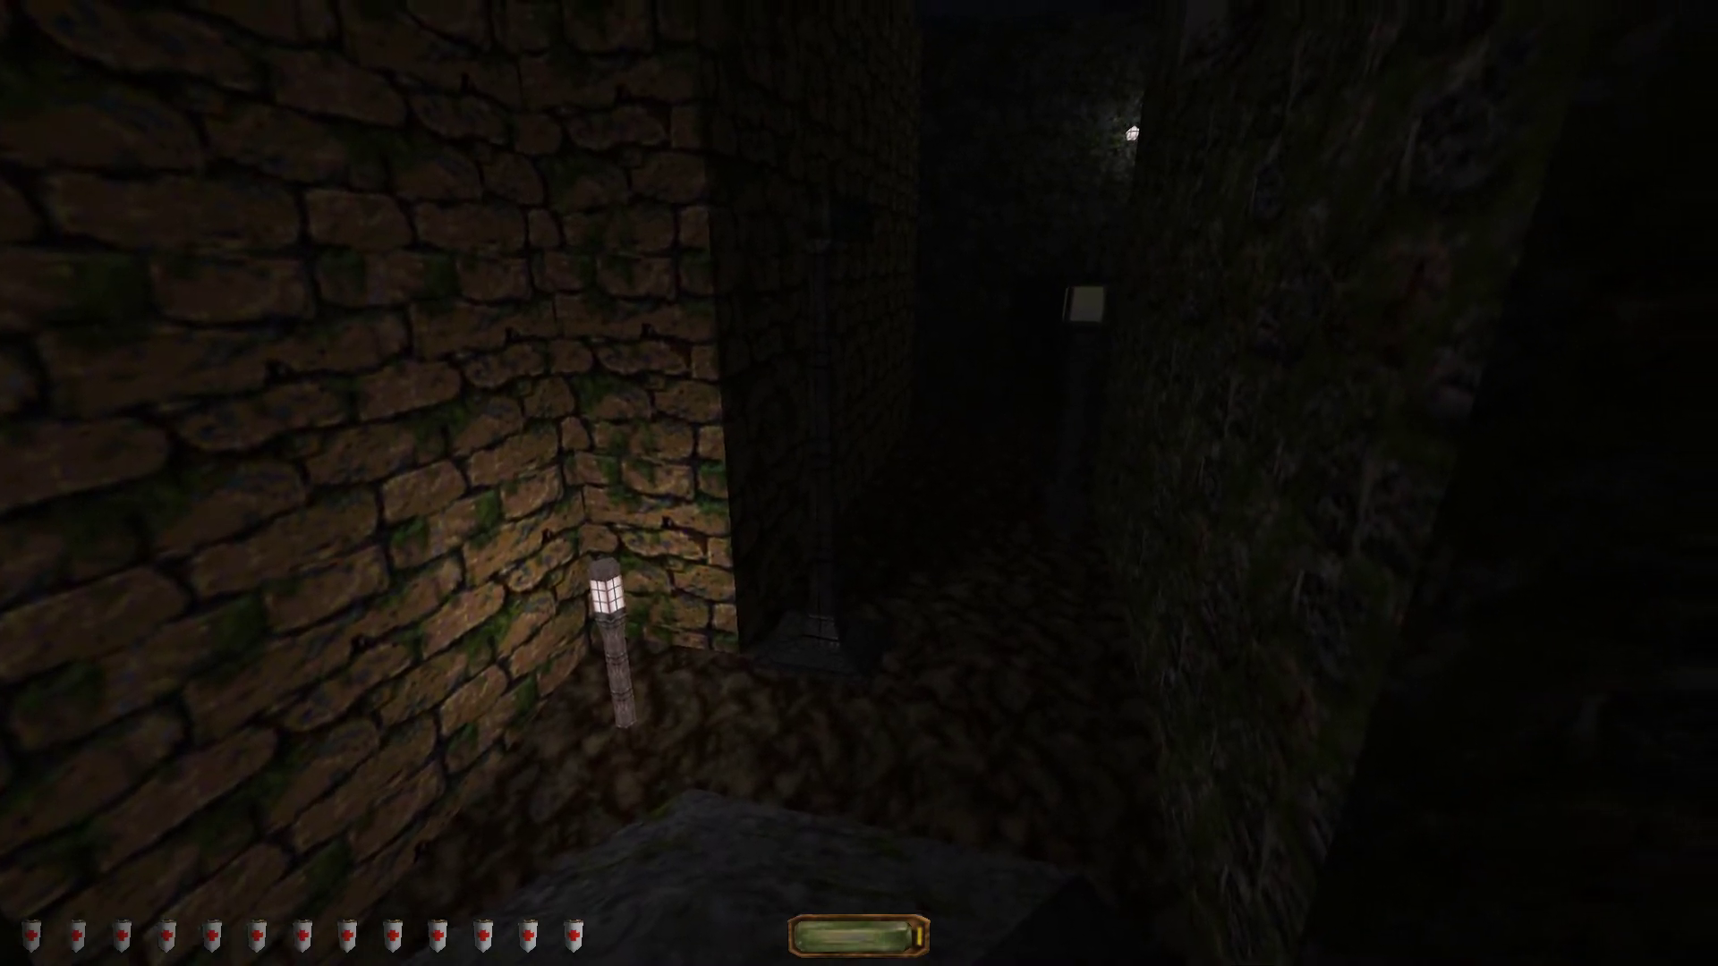
pyautogui.press('w')
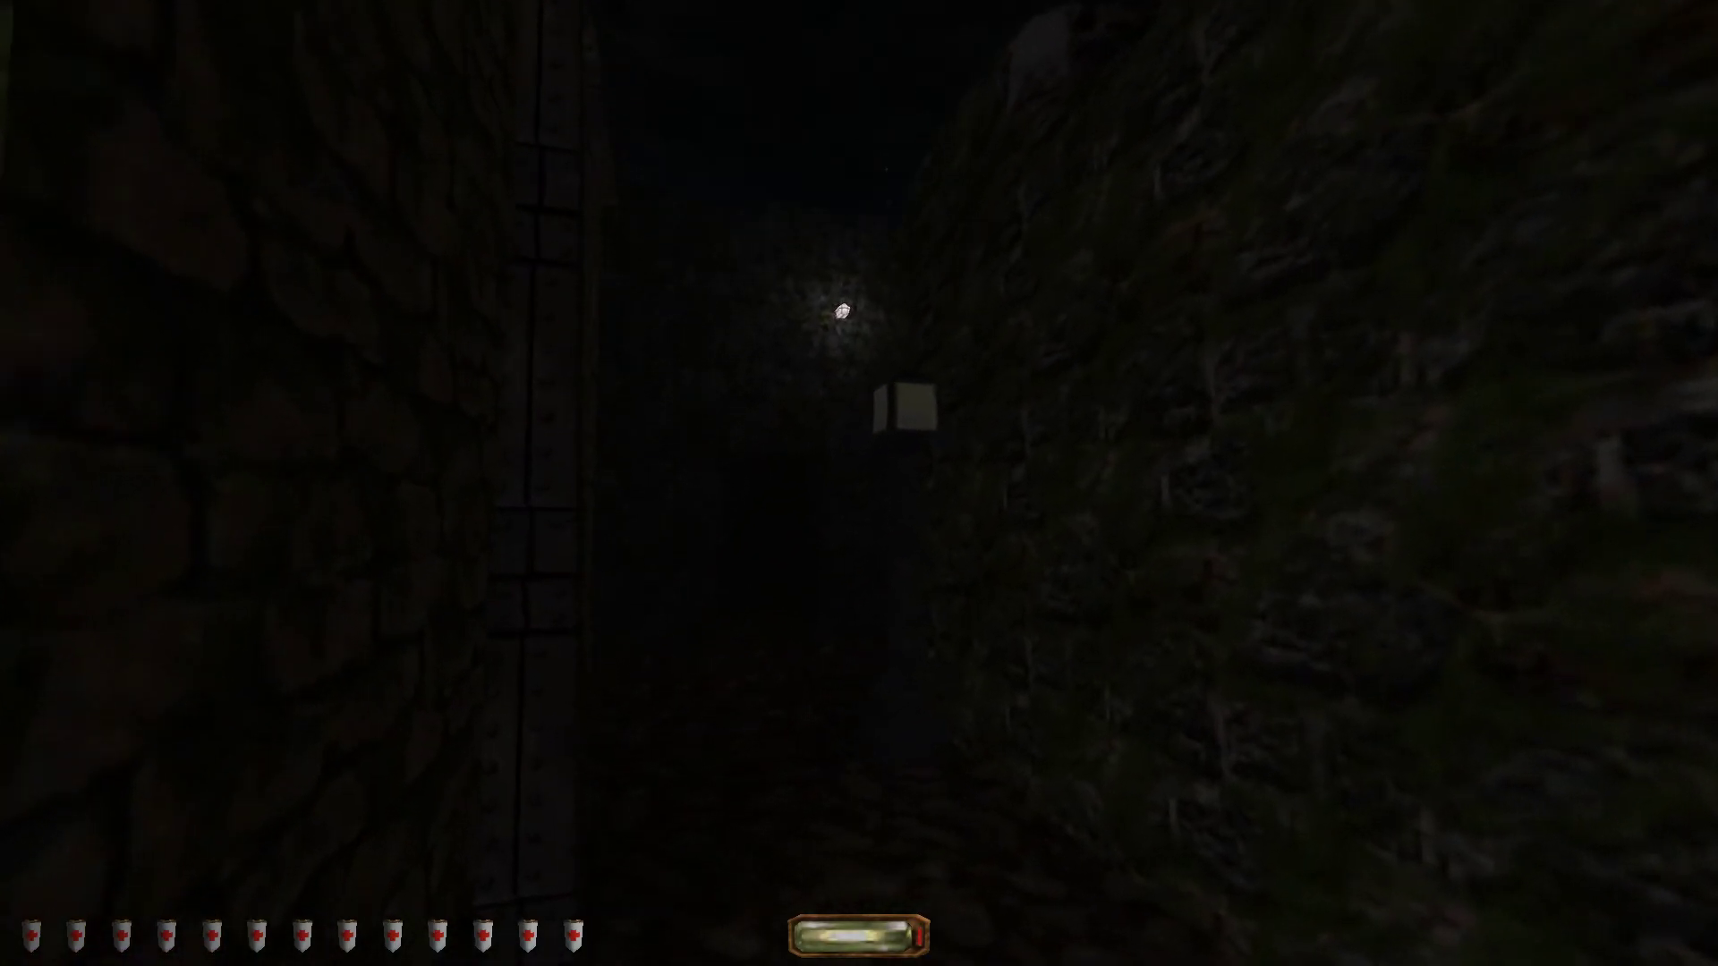
pyautogui.press('w')
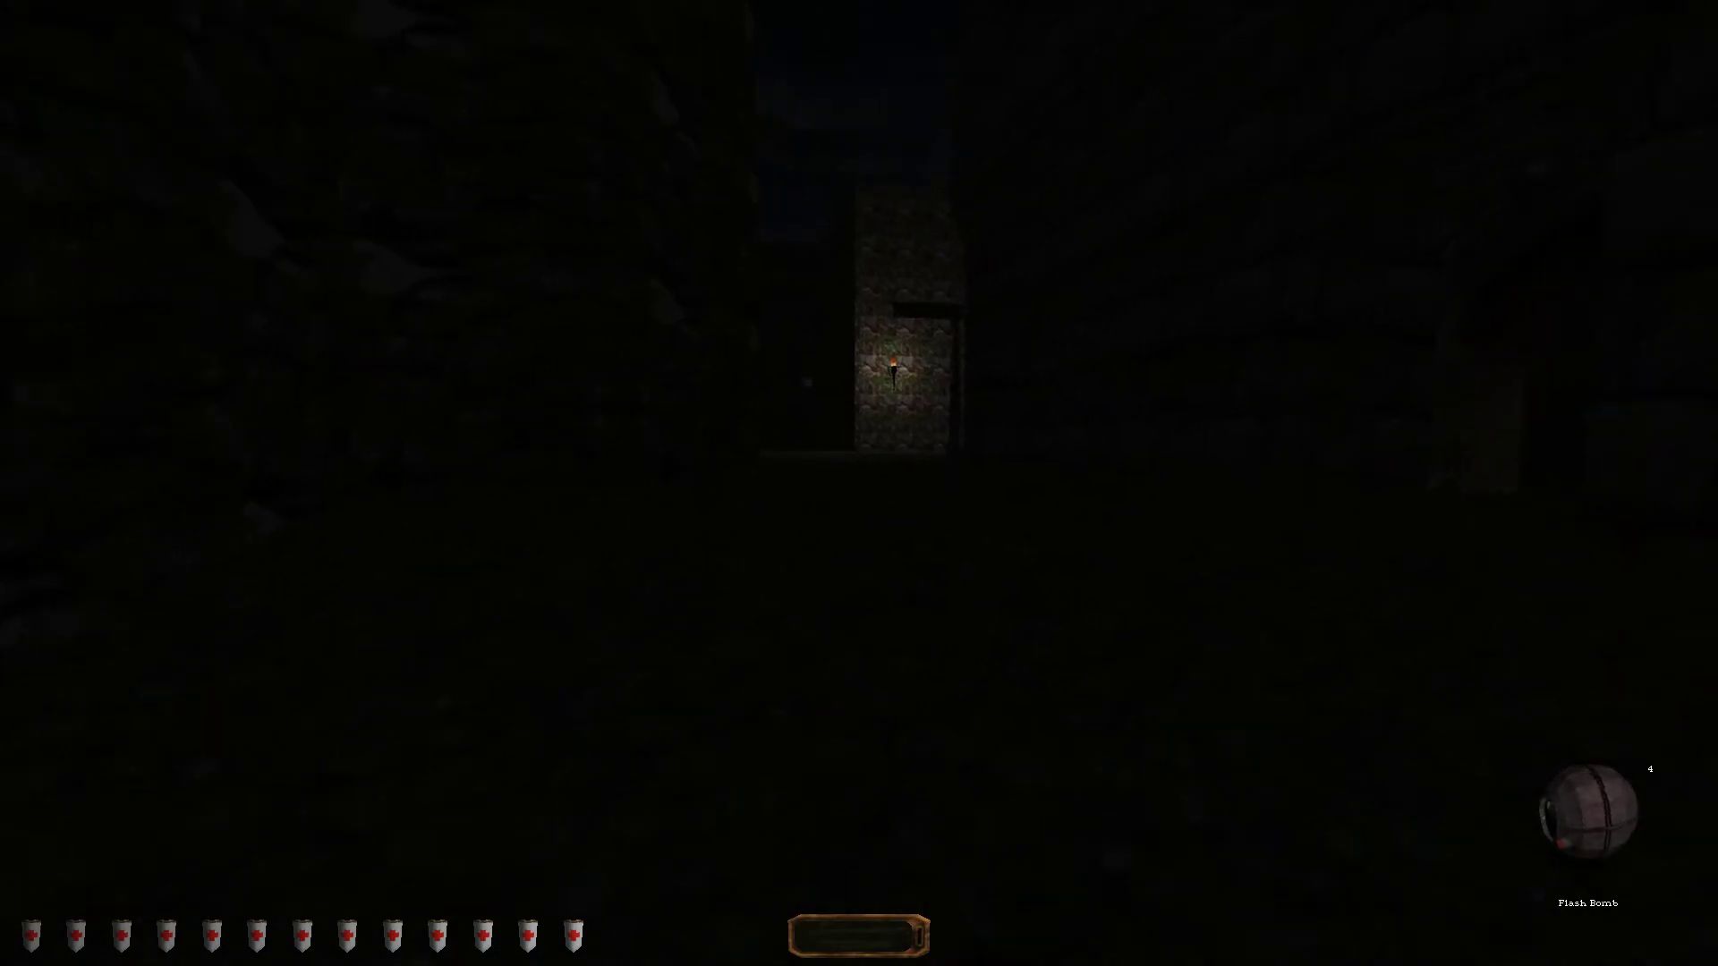
# - Douse the wall torch with a water arrow
pyautogui.press('w')
pyautogui.press('w')
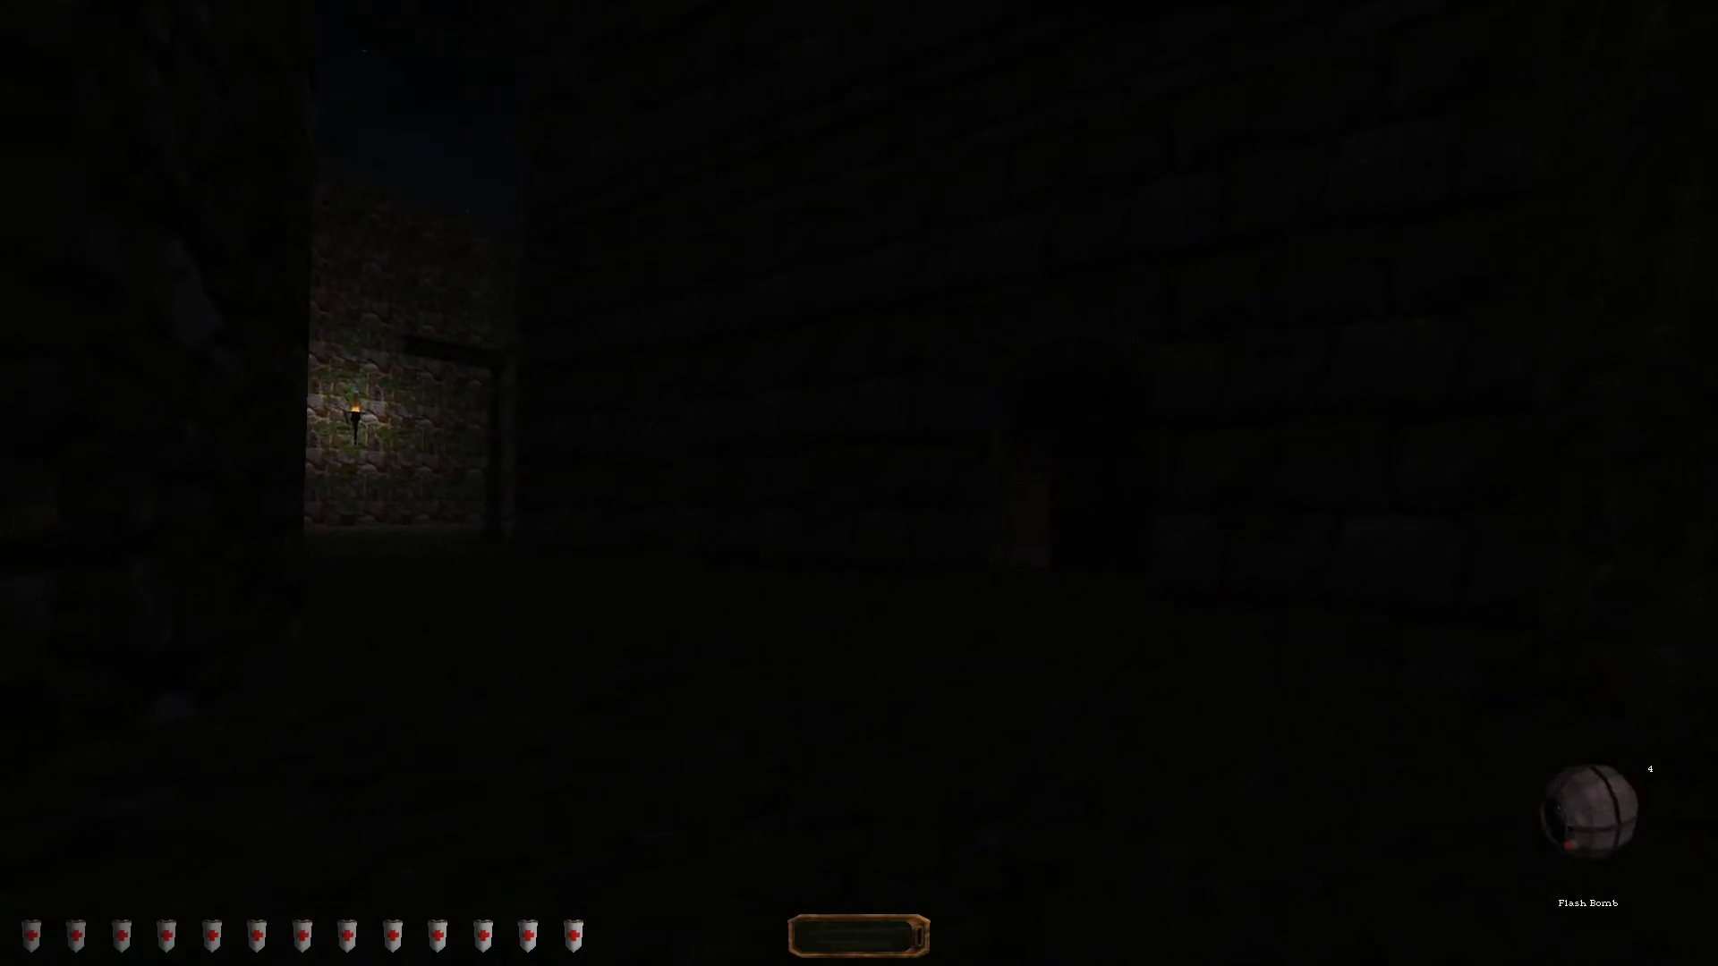
pyautogui.press('Left')
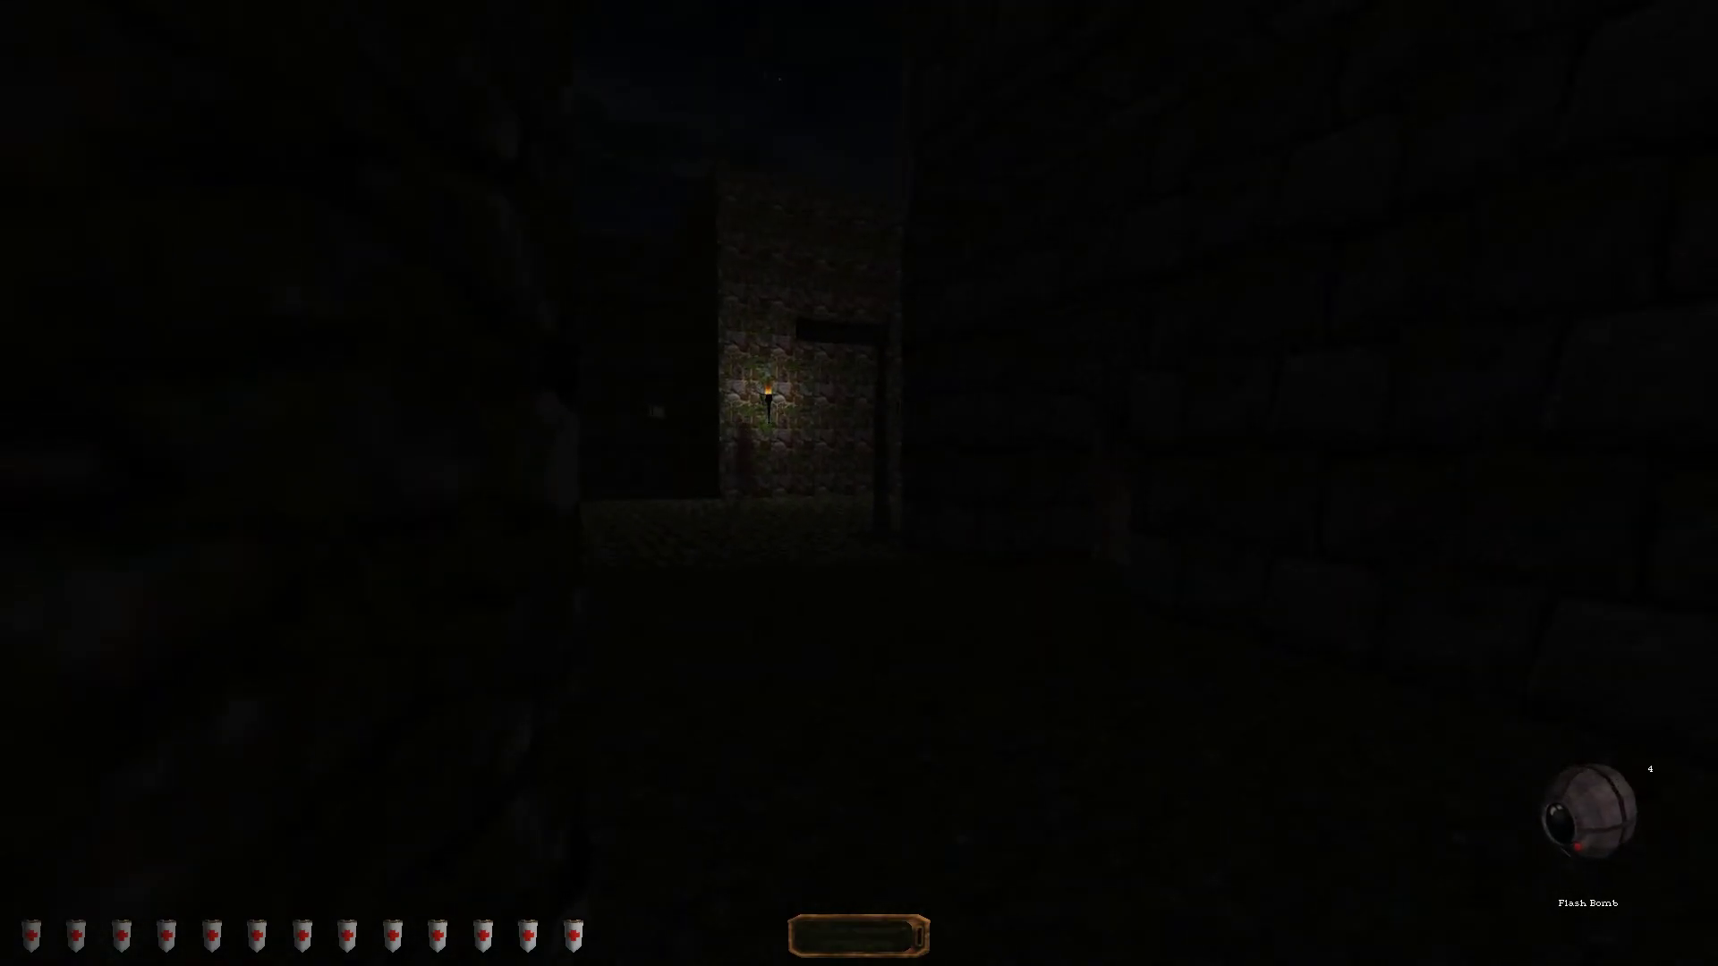
pyautogui.press('Left')
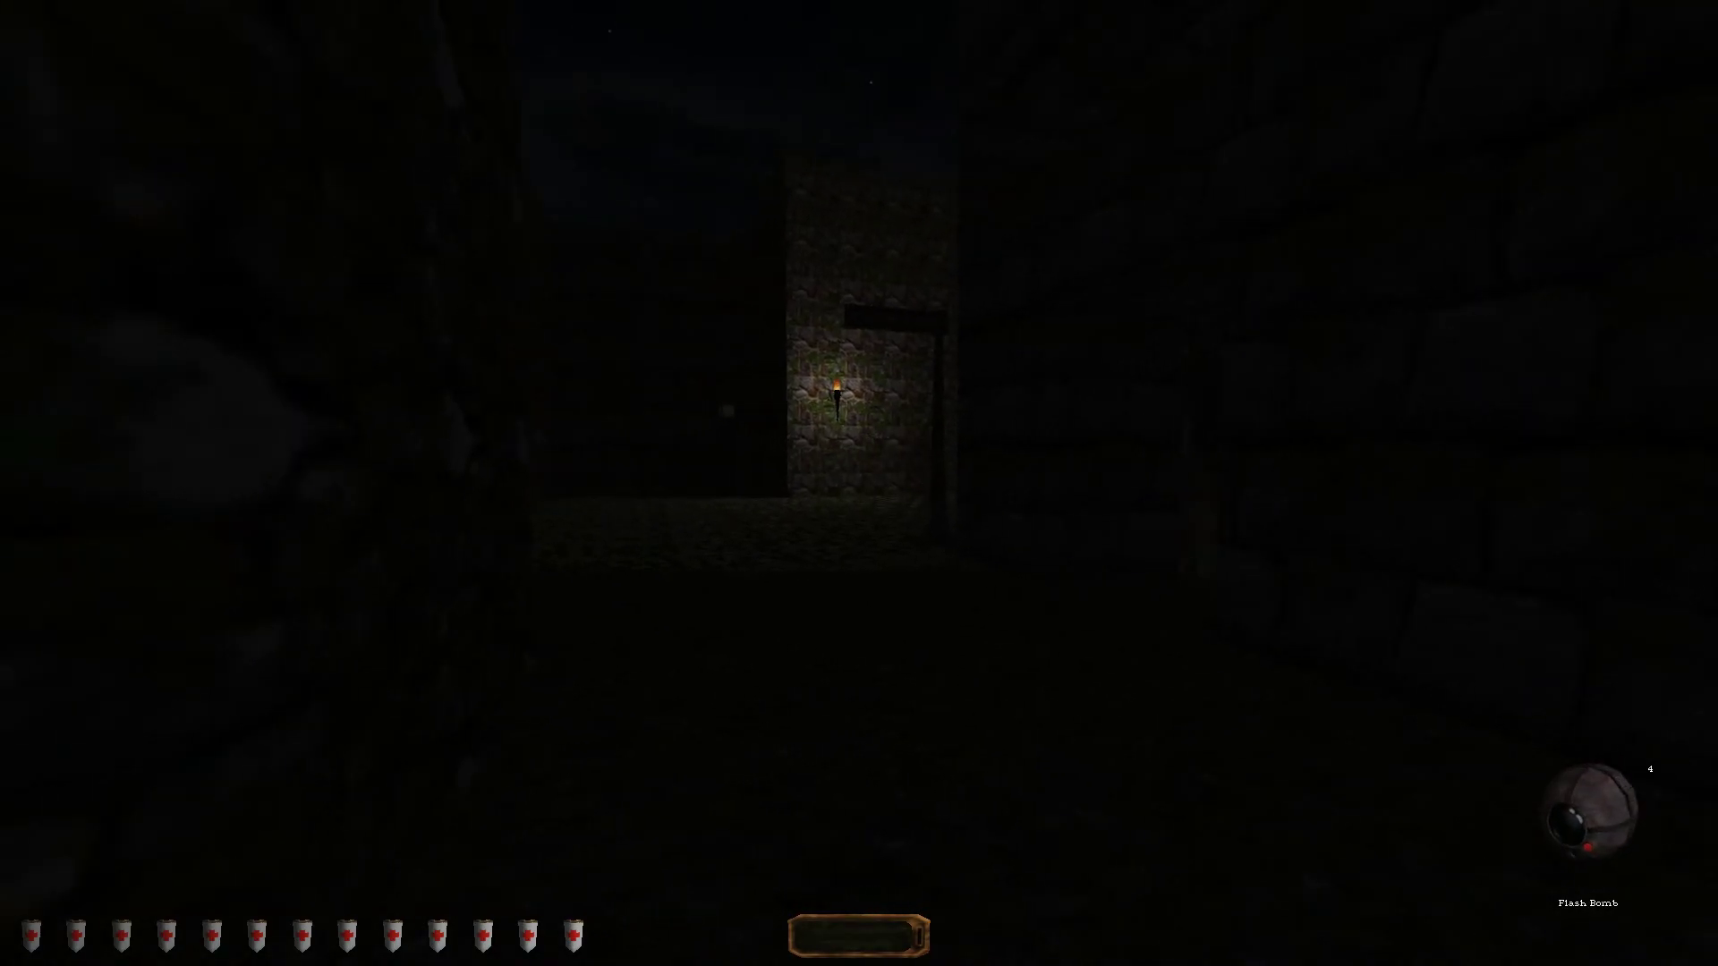
pyautogui.press('4')
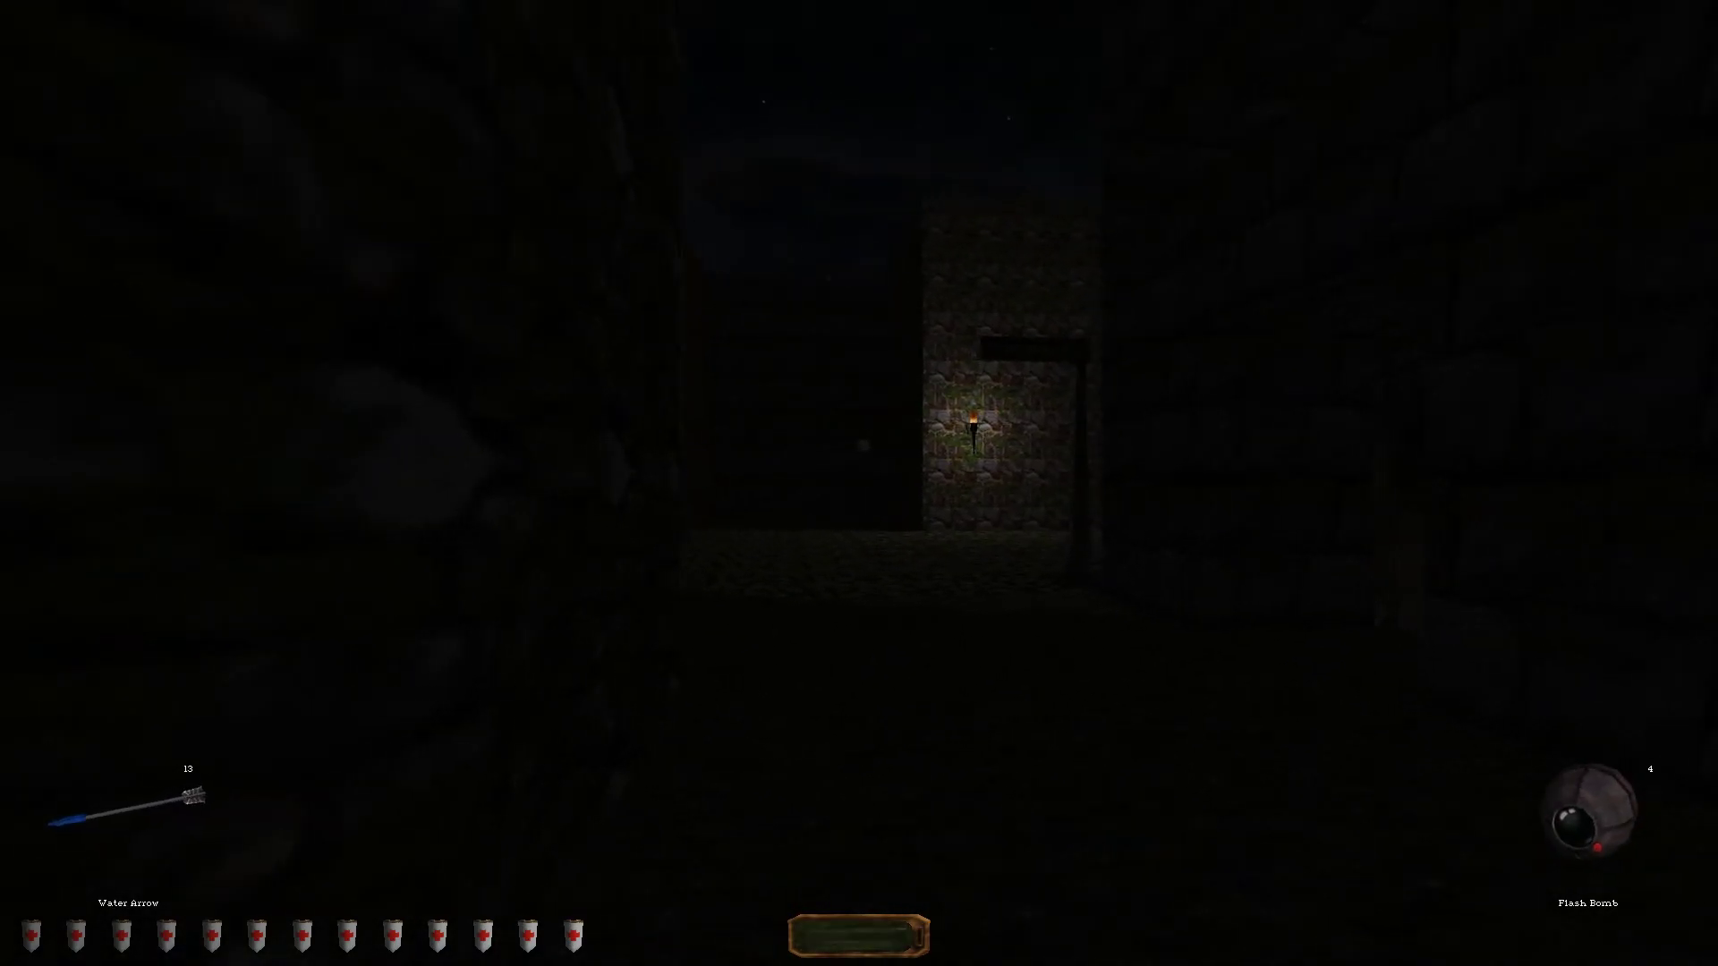
pyautogui.press('Left')
pyautogui.press('Right')
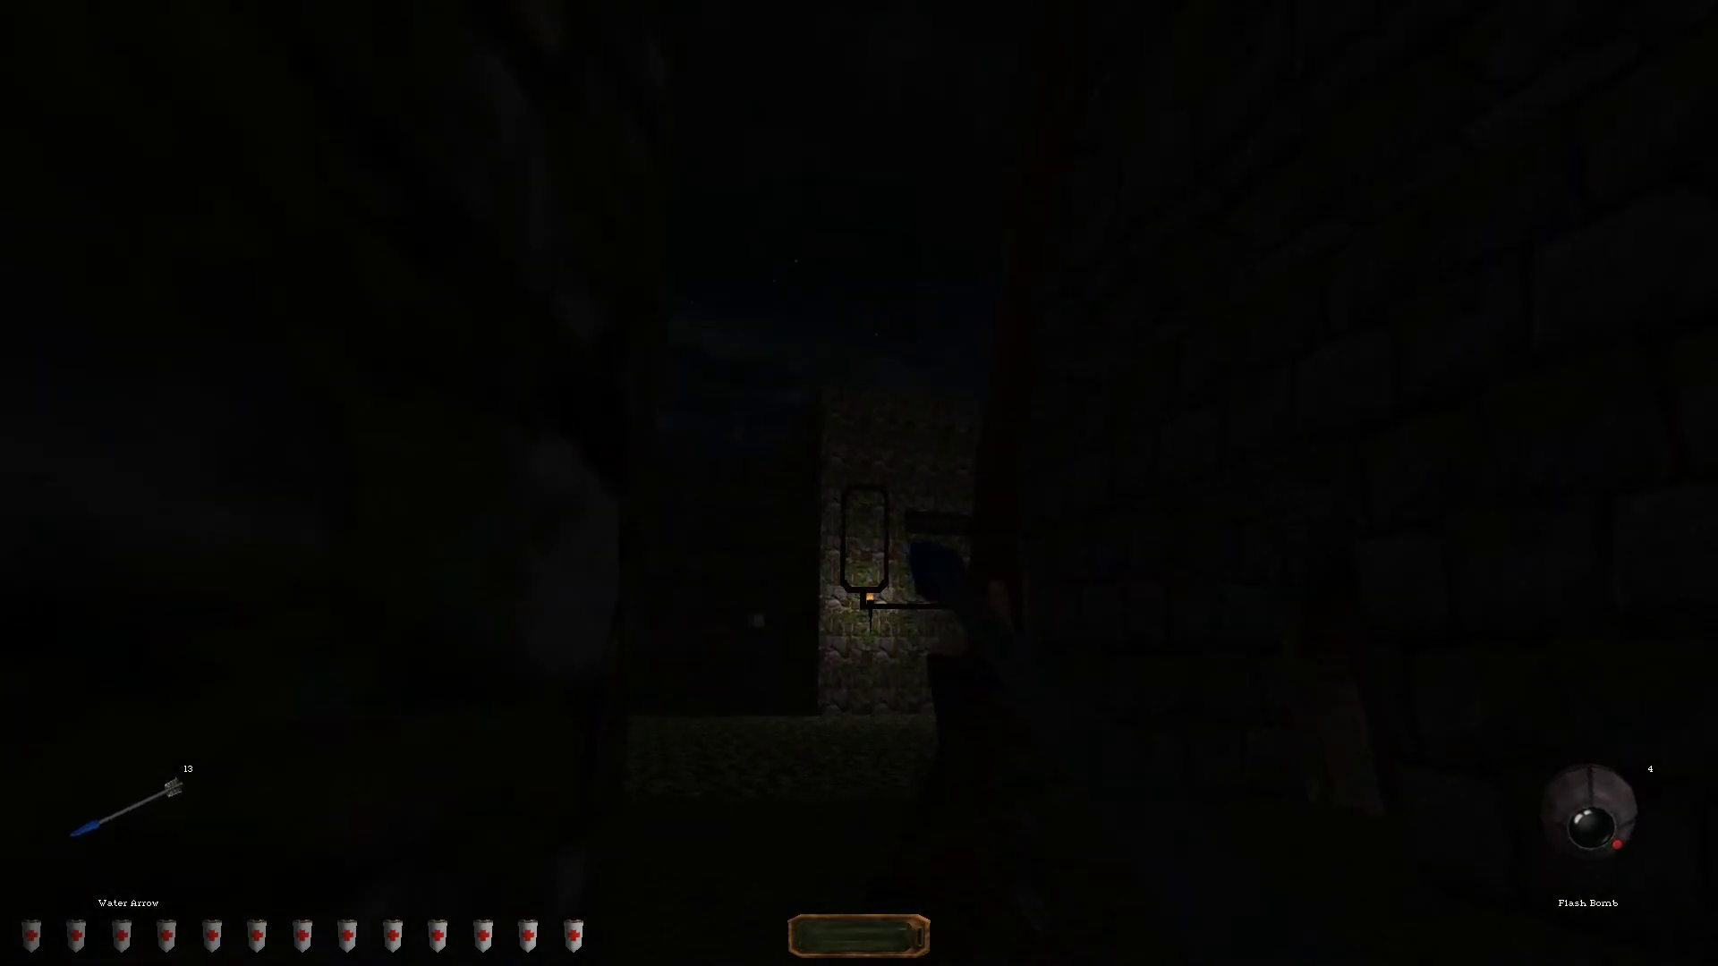
pyautogui.click(859, 484)
pyautogui.press('Right')
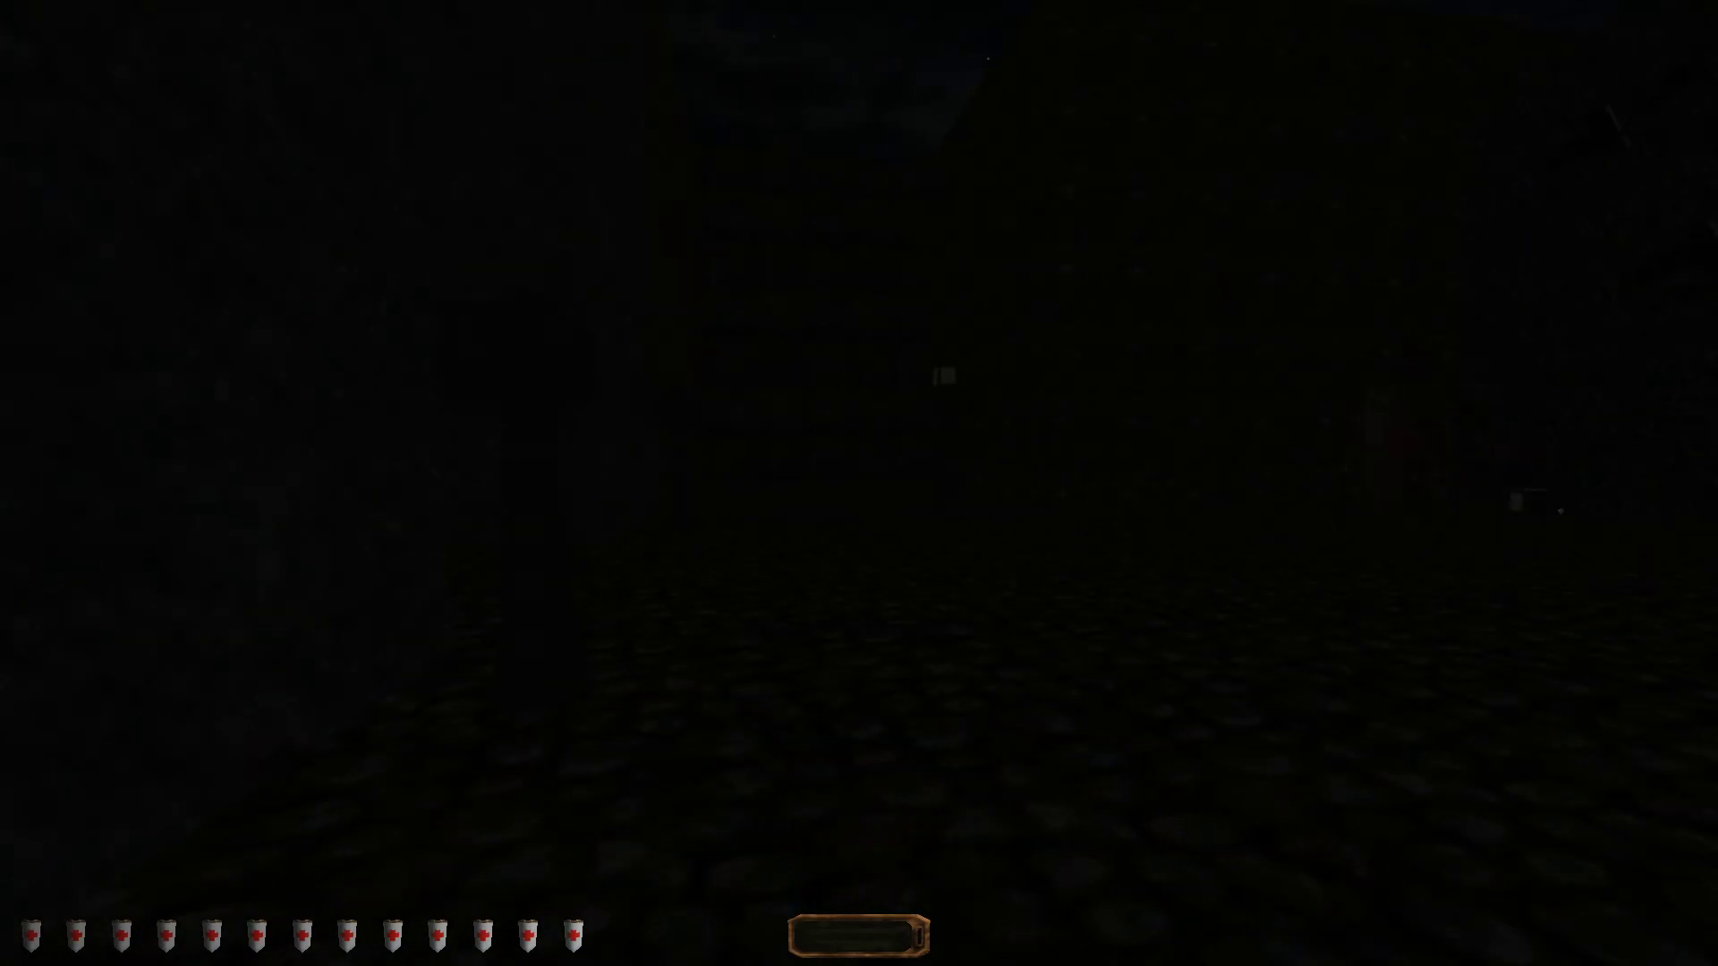
# - Look around the dark square and cycle the inventory to the holy water
pyautogui.press('Left')
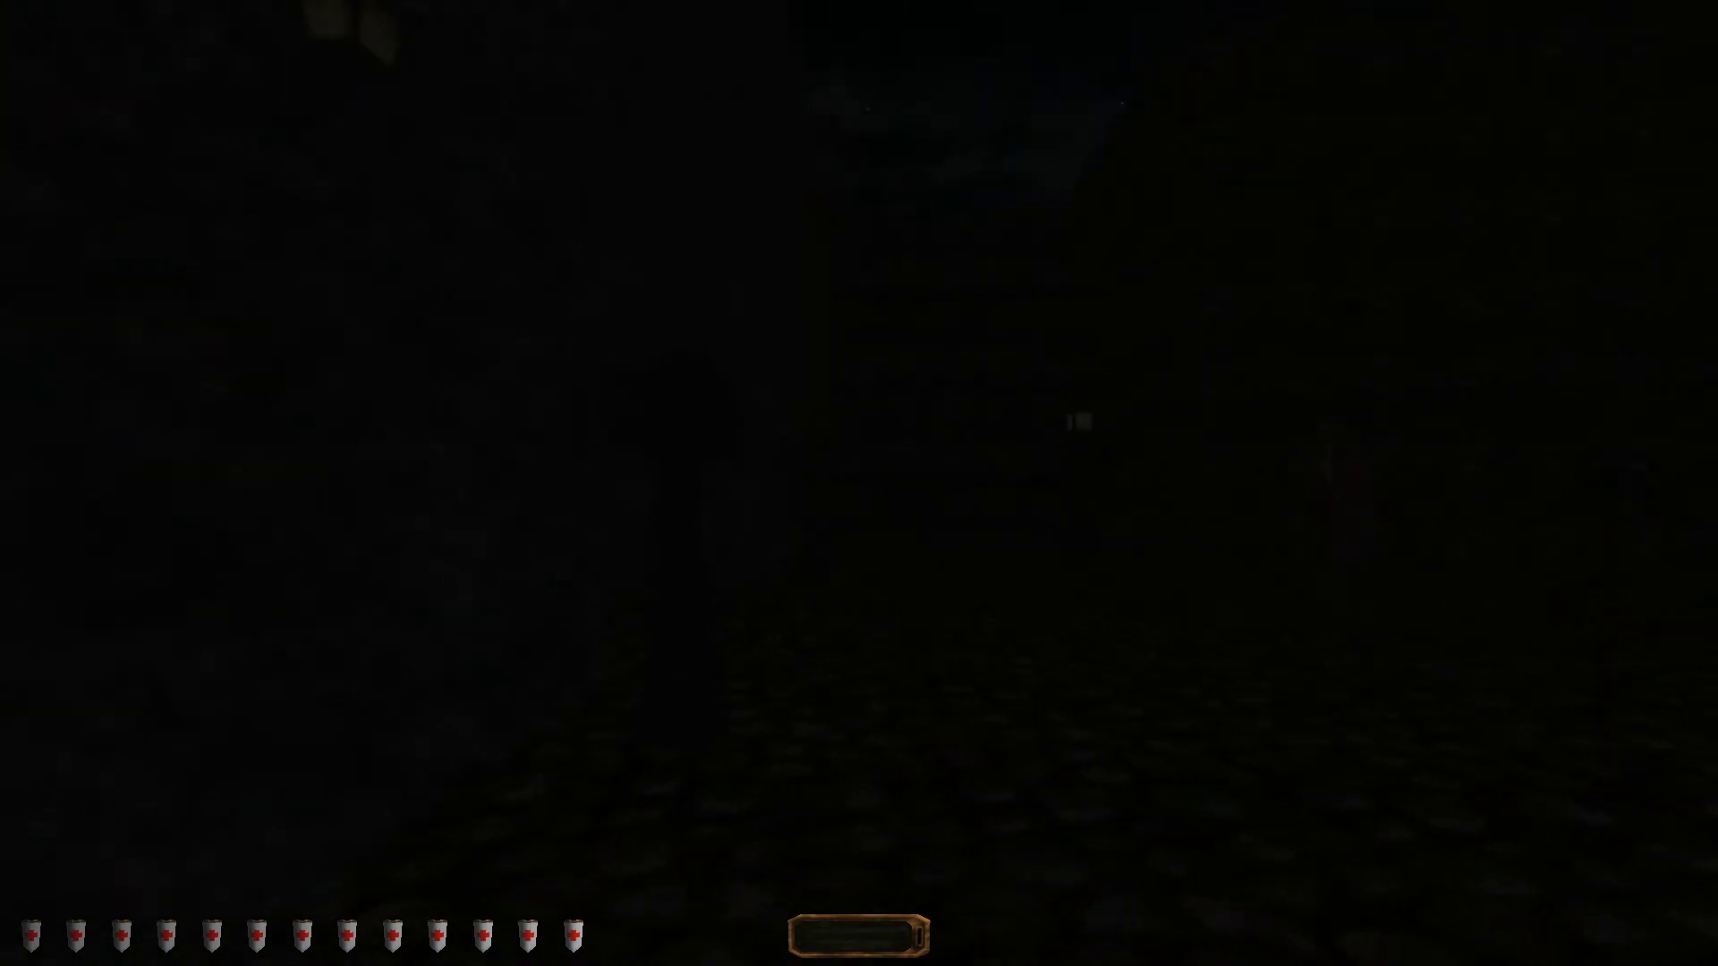
pyautogui.press('Right')
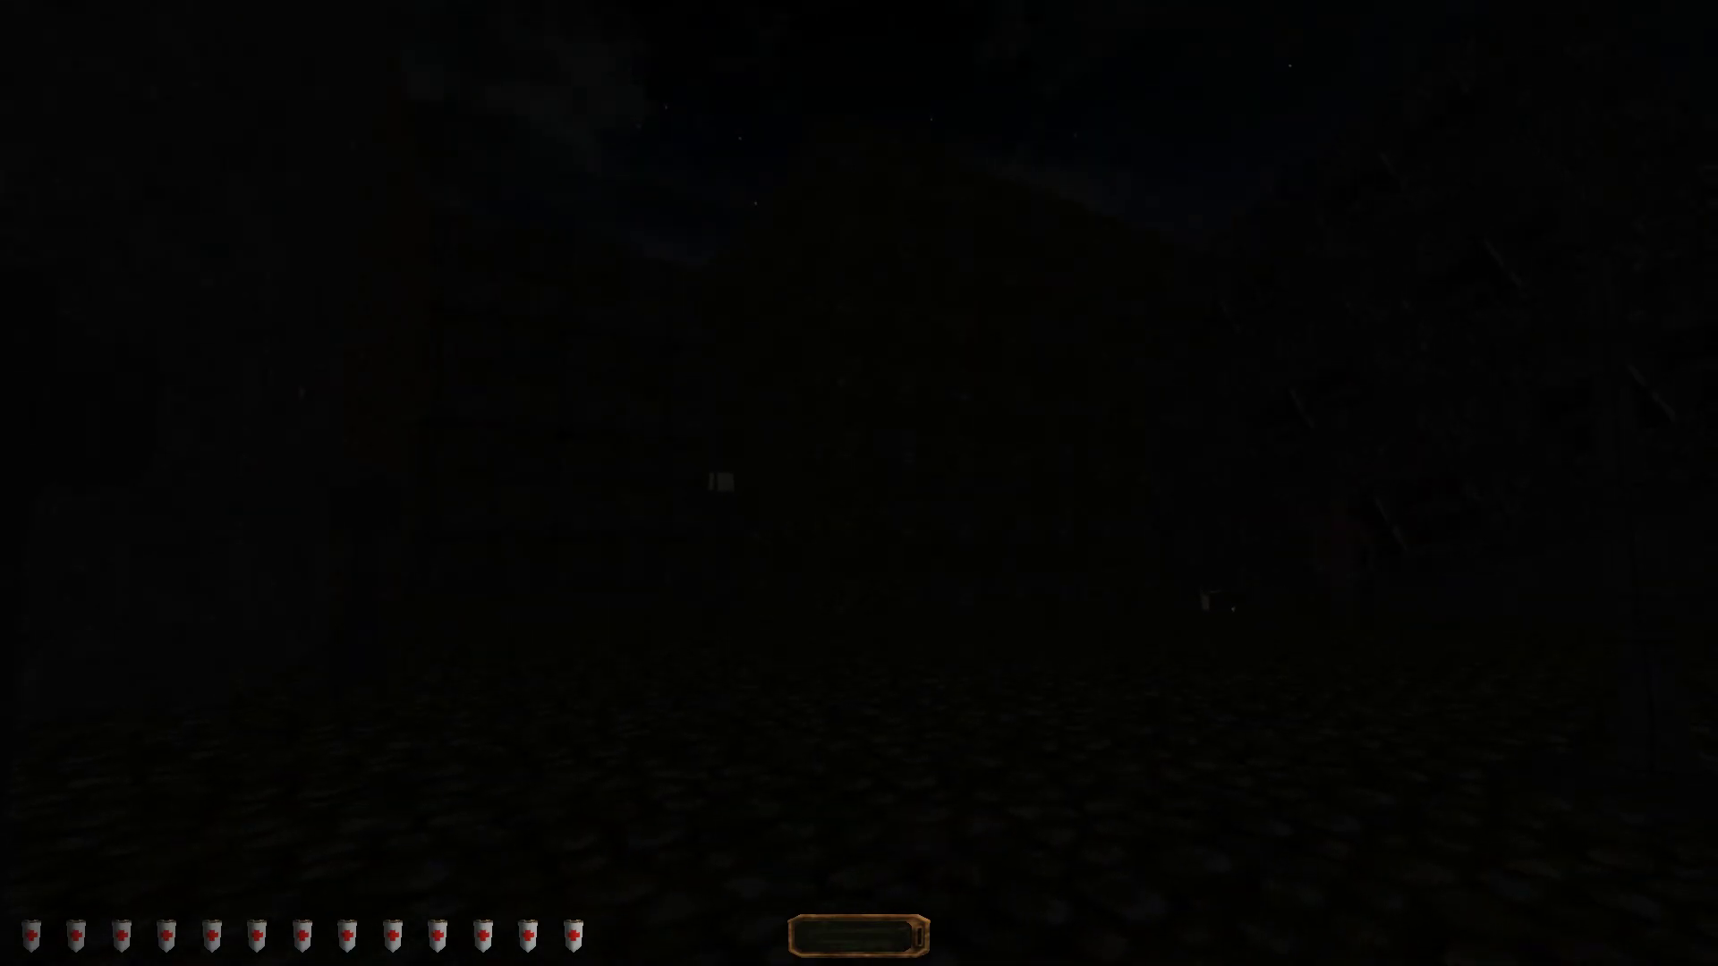
pyautogui.press(']')
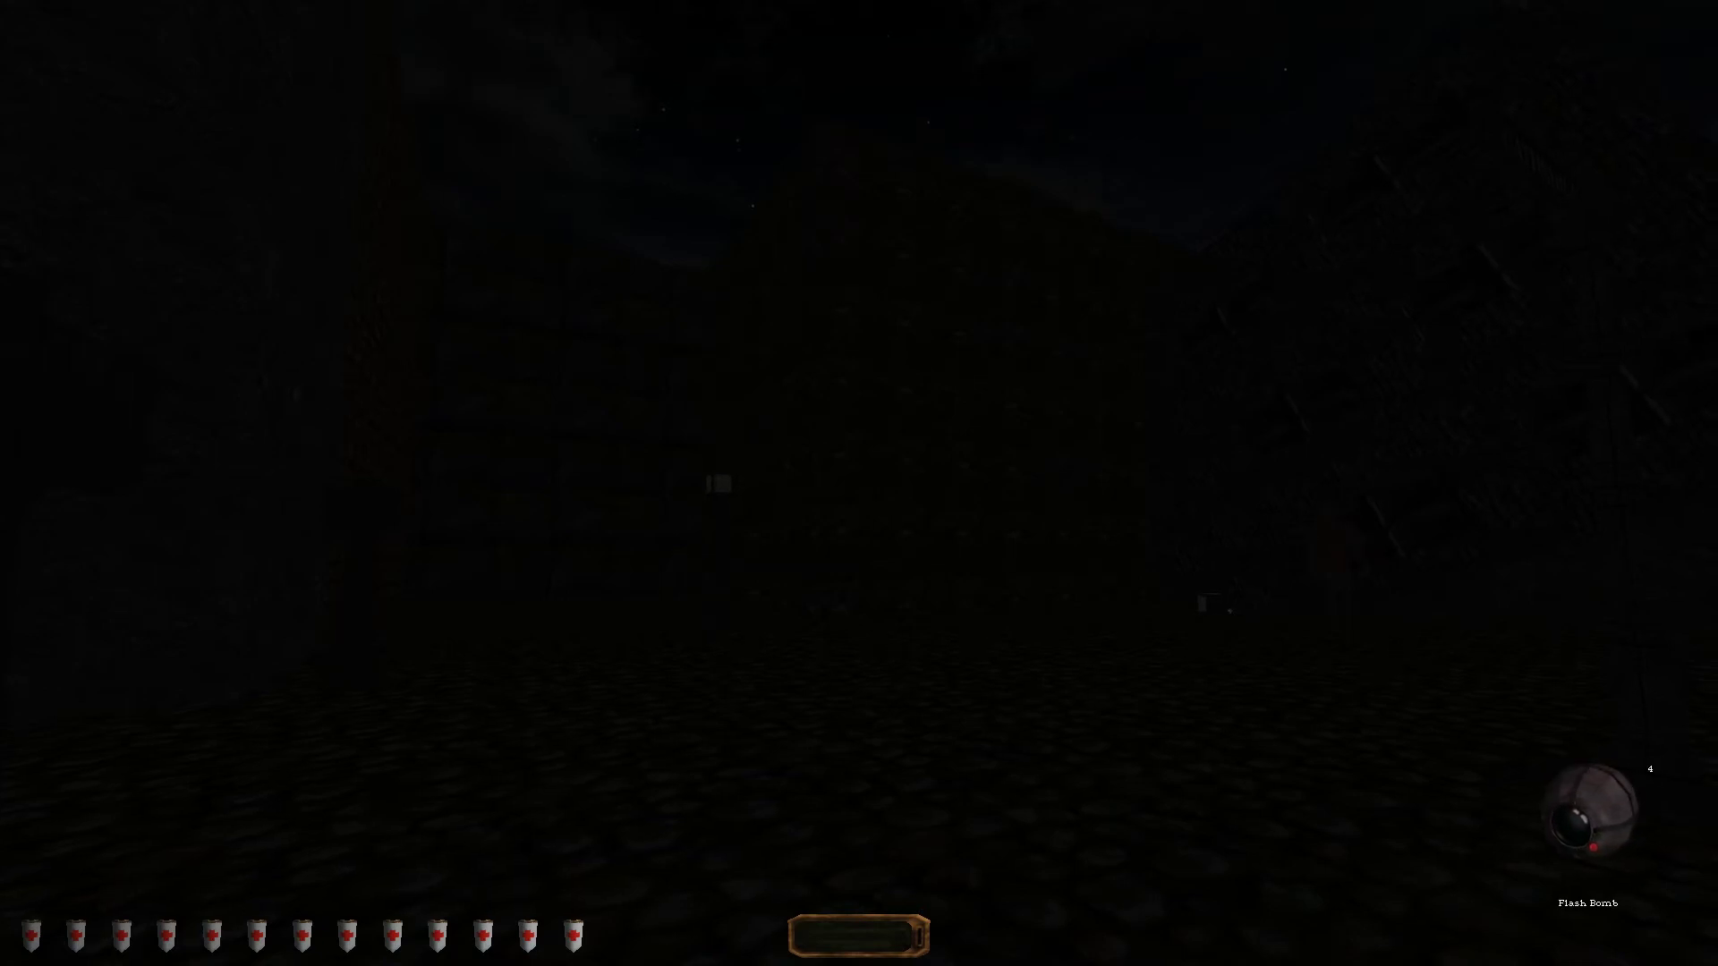
pyautogui.press(']')
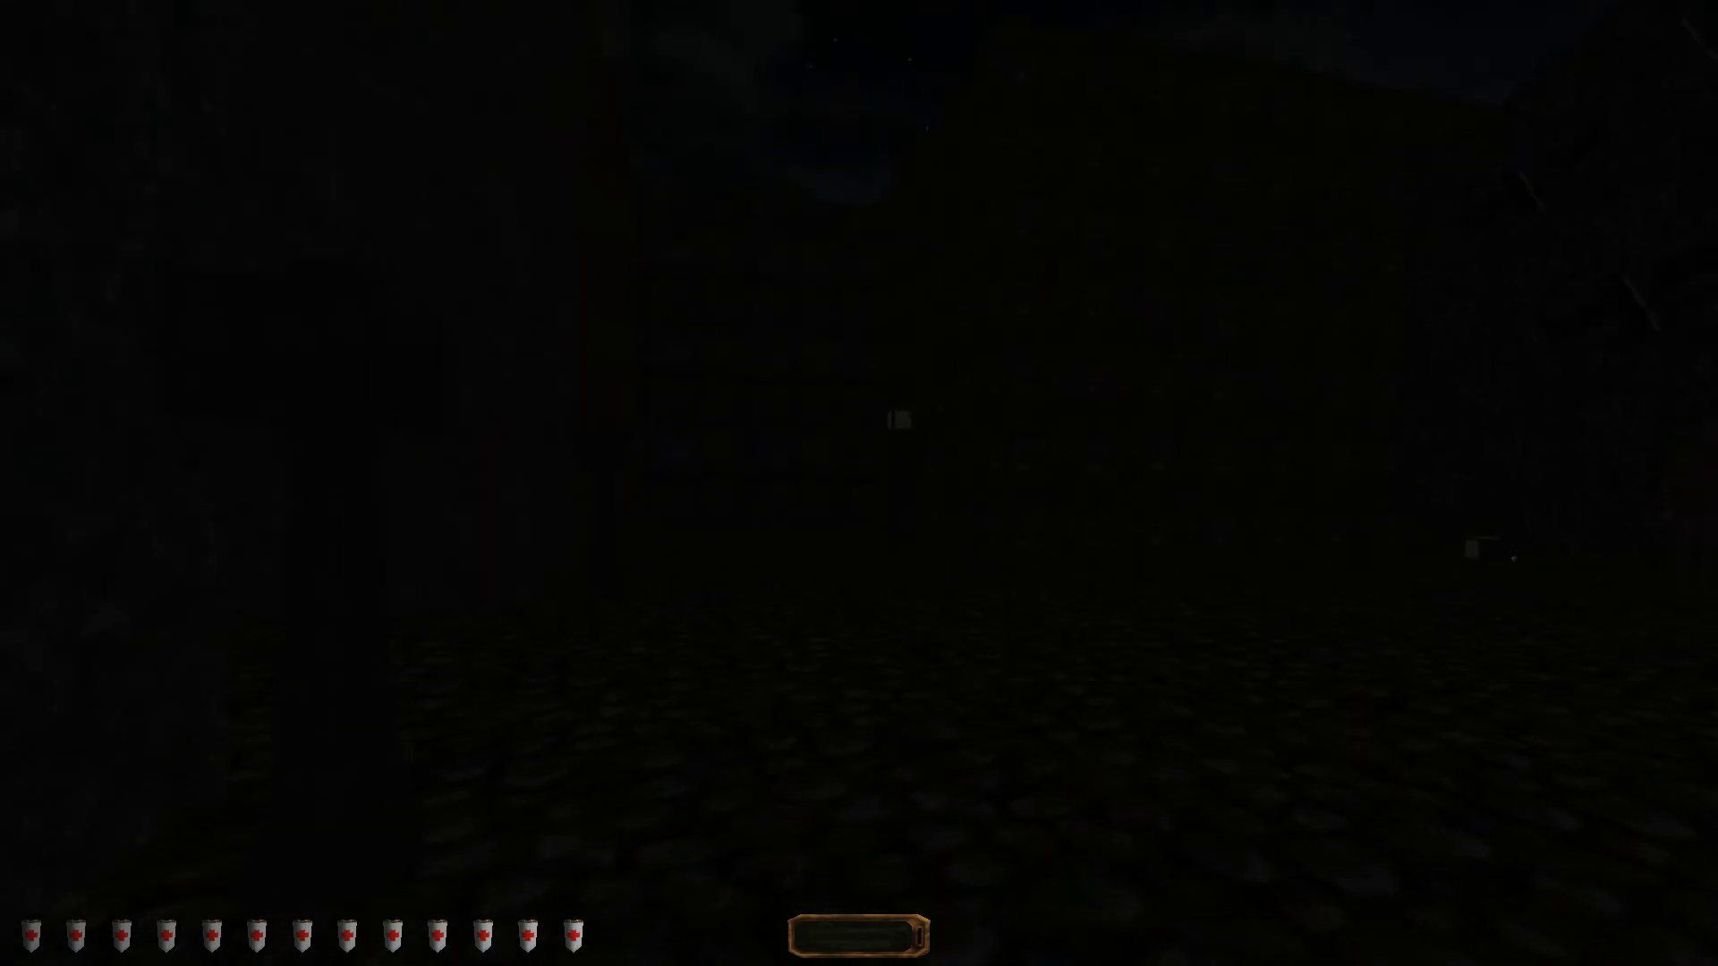
pyautogui.press(']')
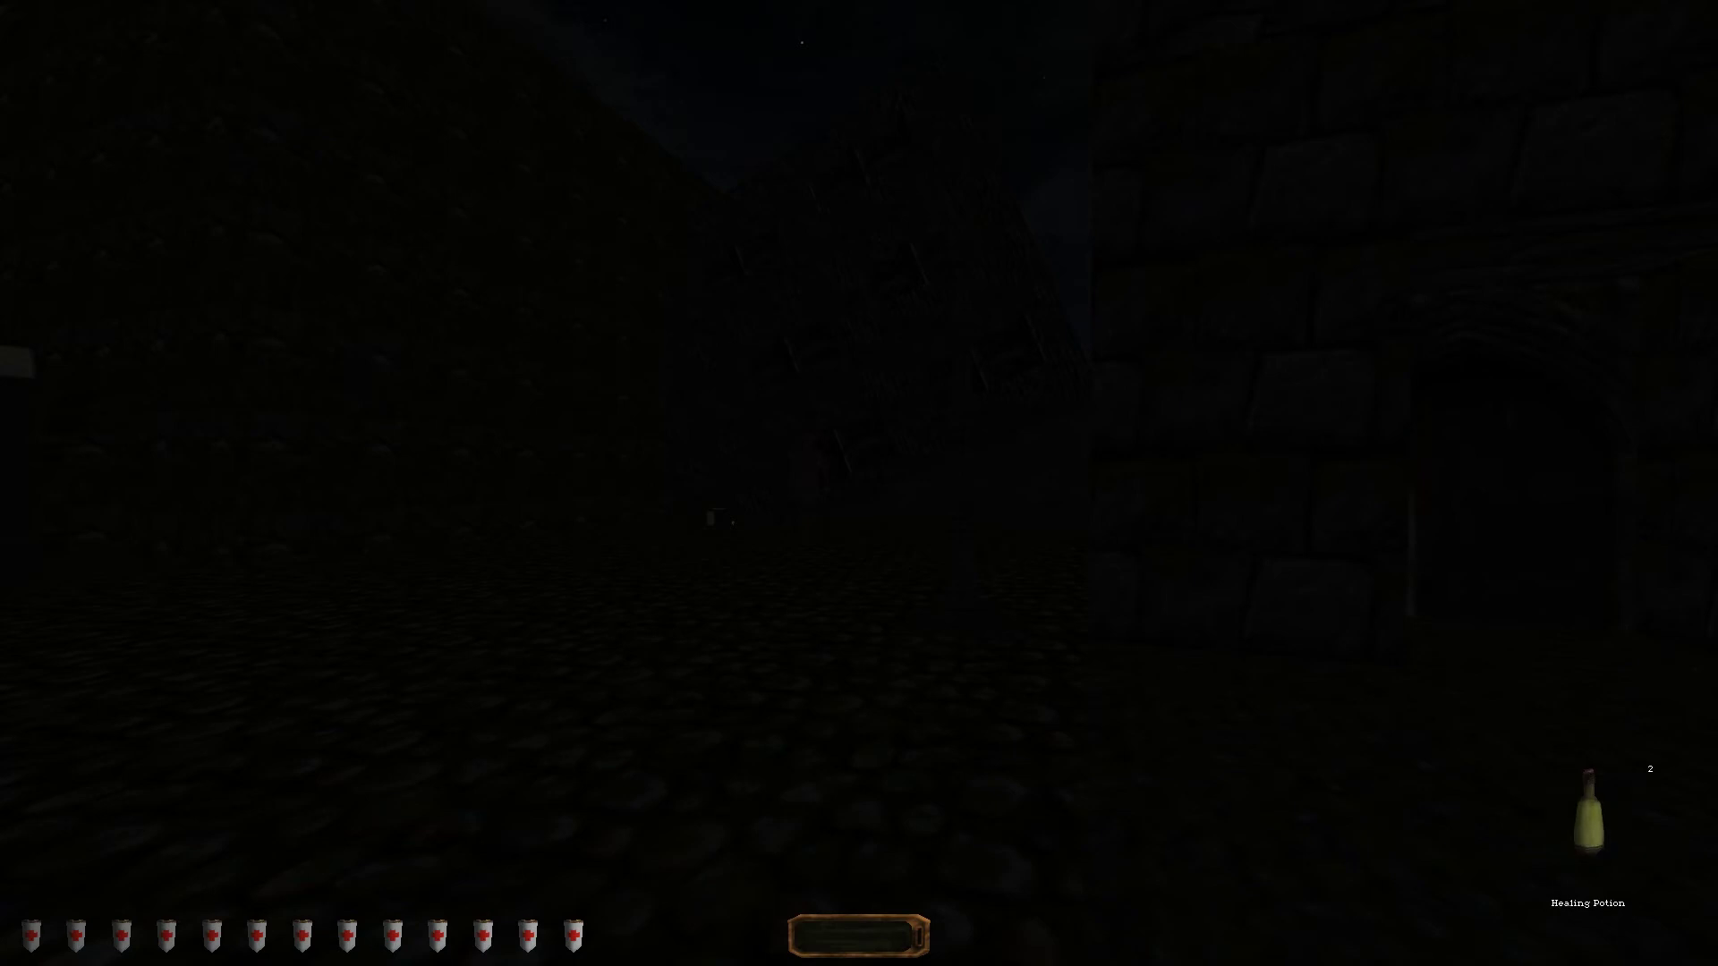
pyautogui.press(']')
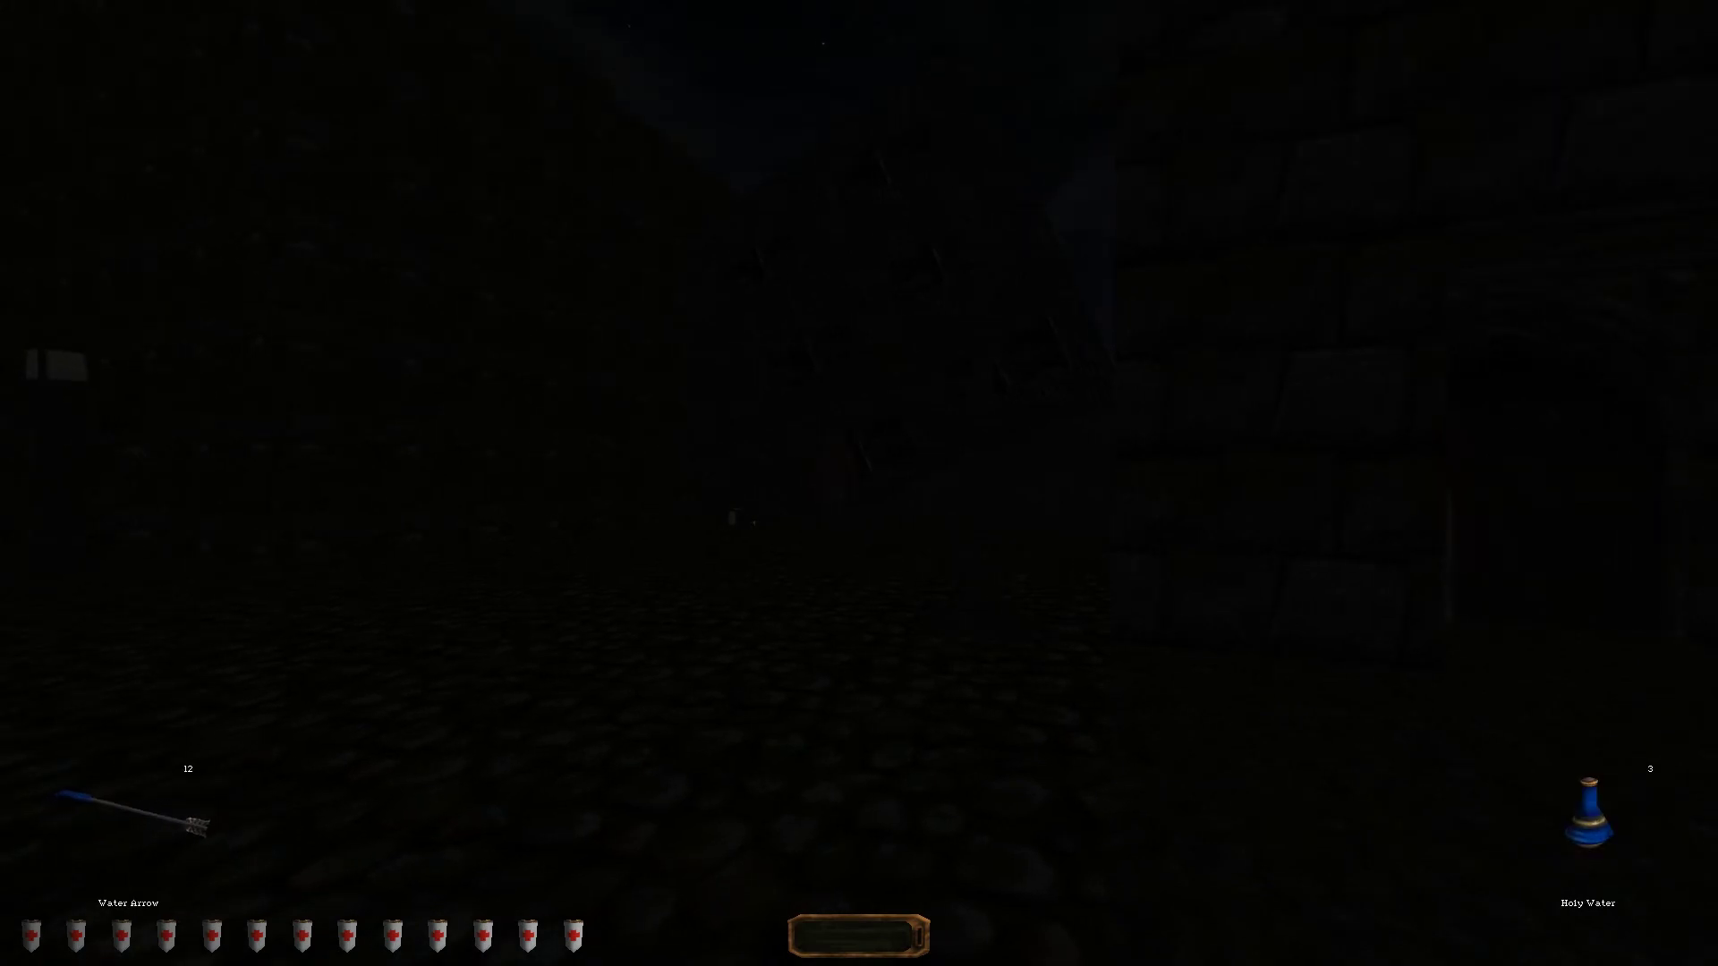
# - Bless the water arrows and fire several holy water arrows at the undead figures
pyautogui.press('BackSpace')
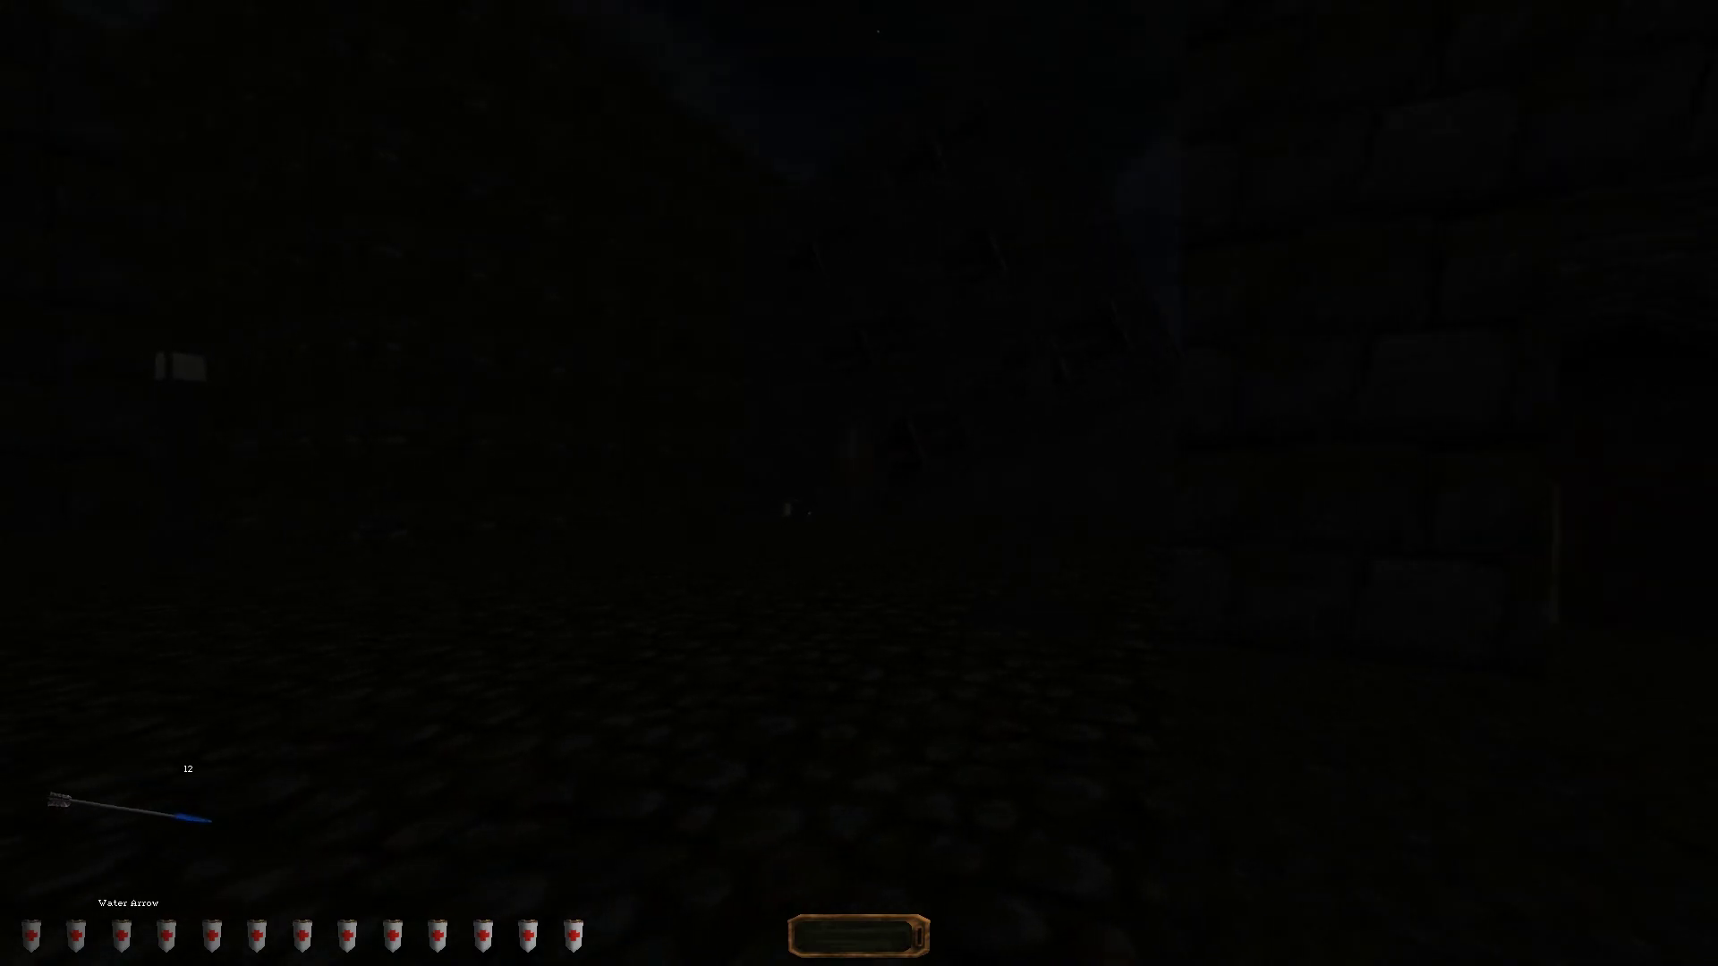
pyautogui.press('Return')
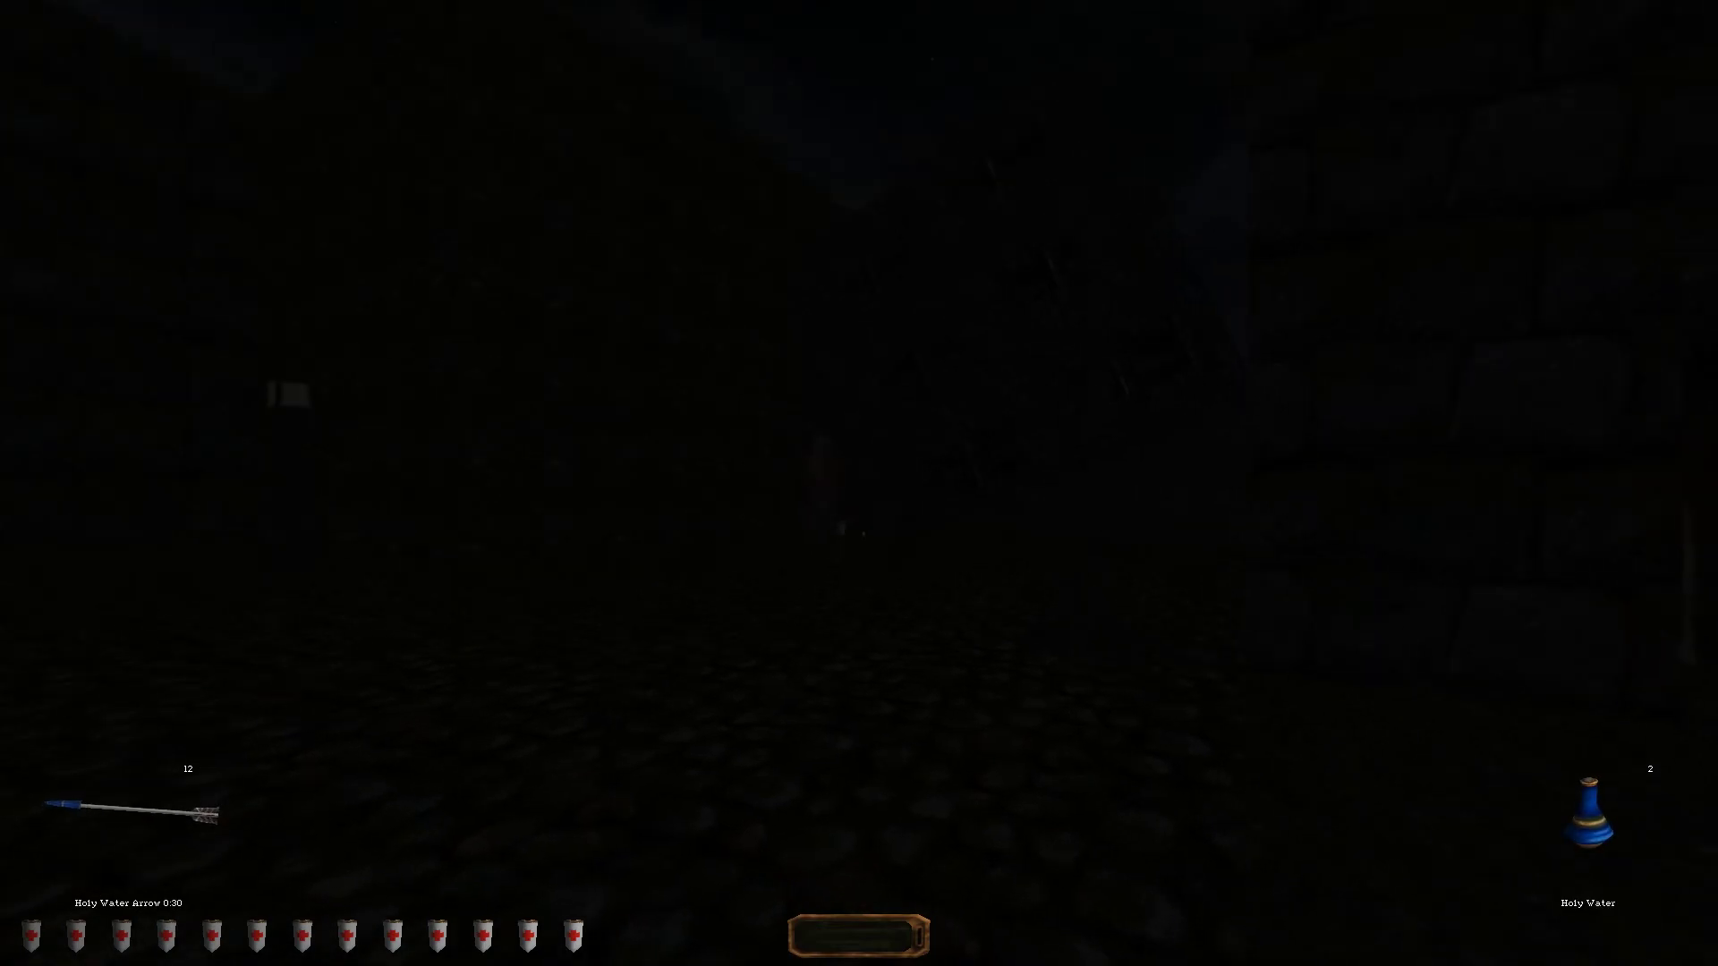
pyautogui.click(860, 483)
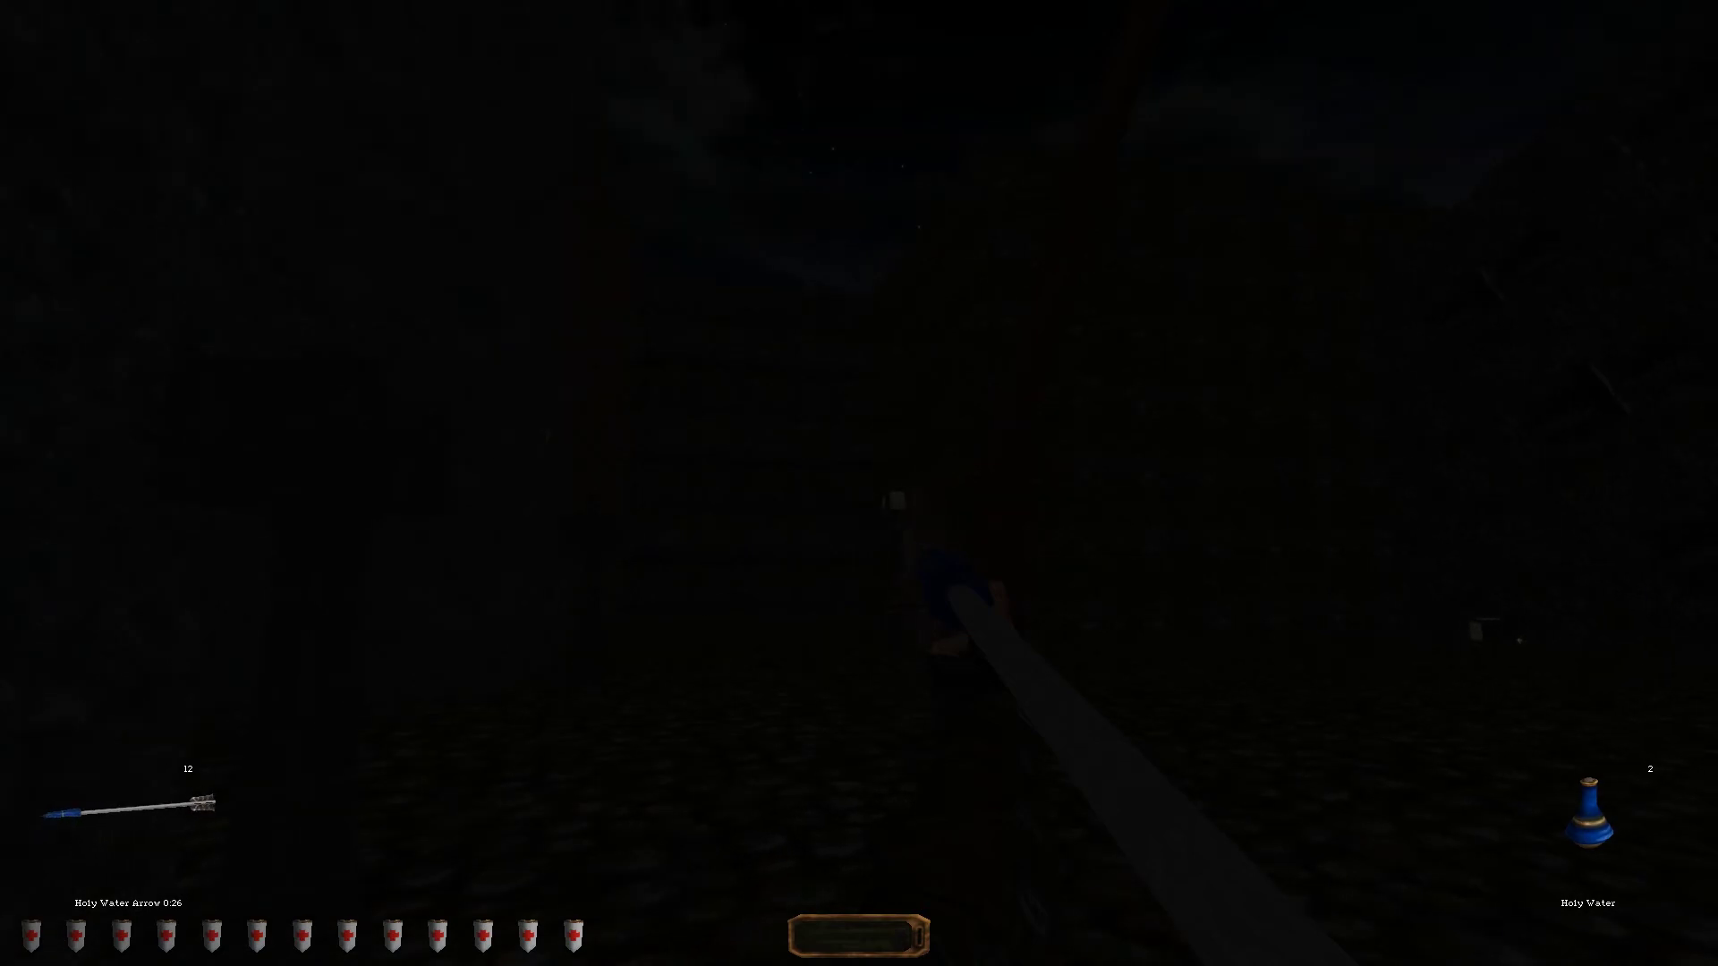
pyautogui.click(860, 483)
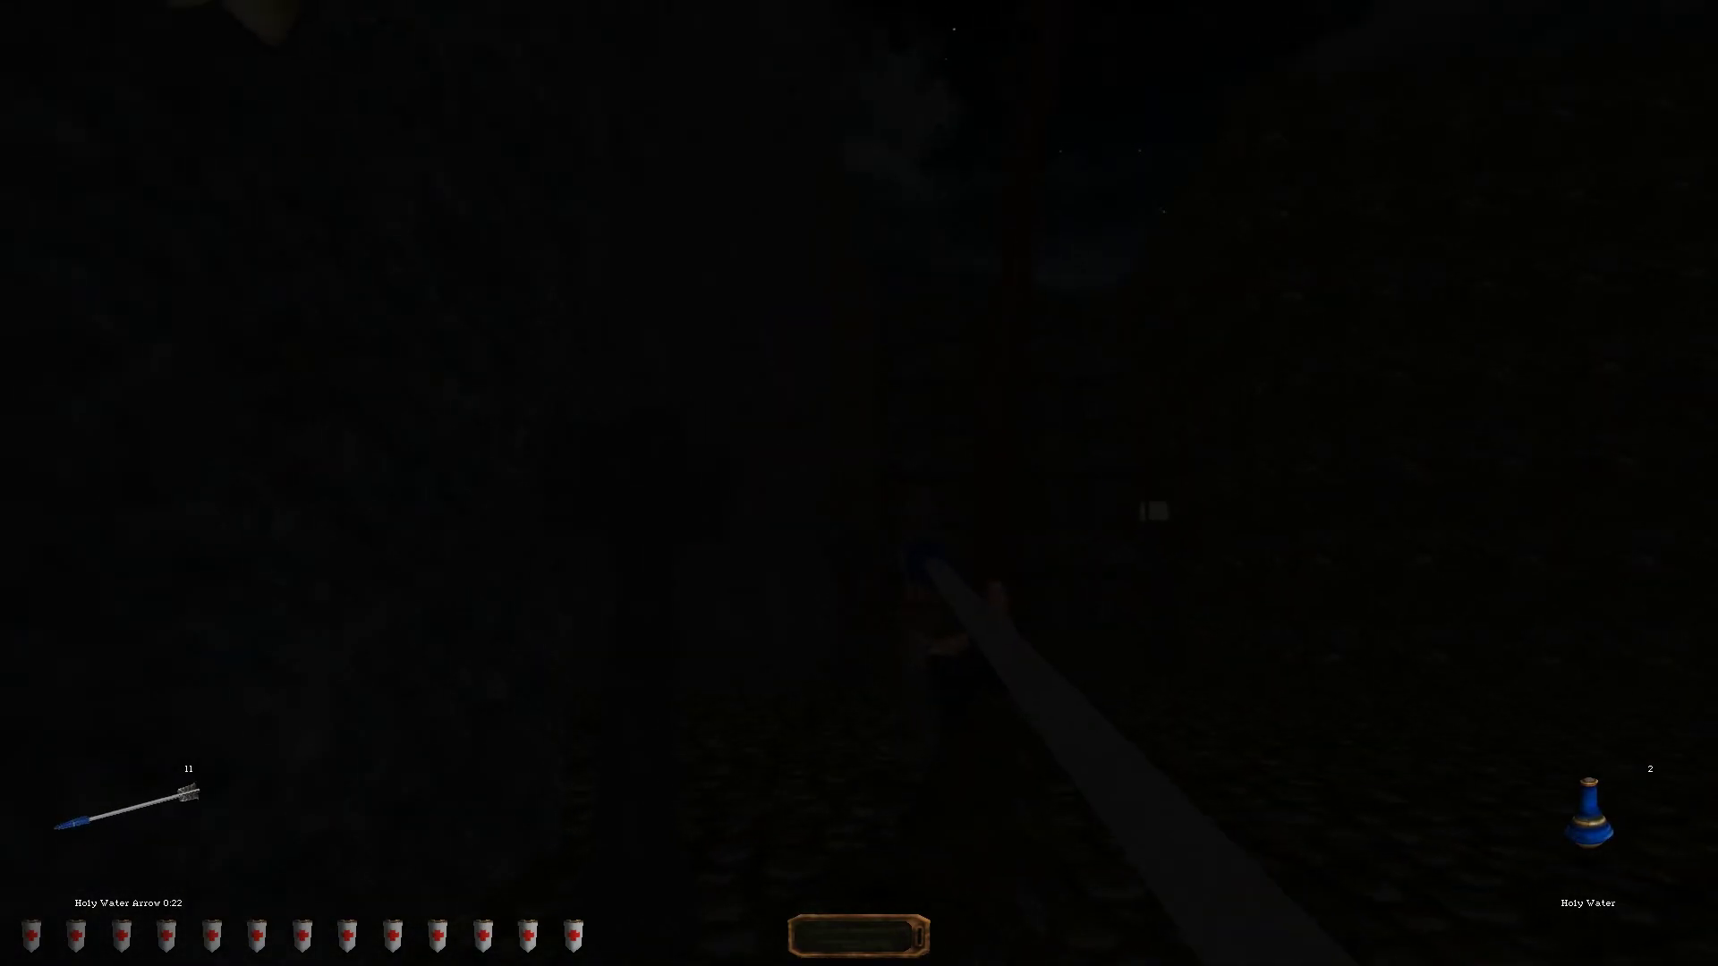
pyautogui.click(859, 483)
pyautogui.click(859, 483)
pyautogui.click(859, 484)
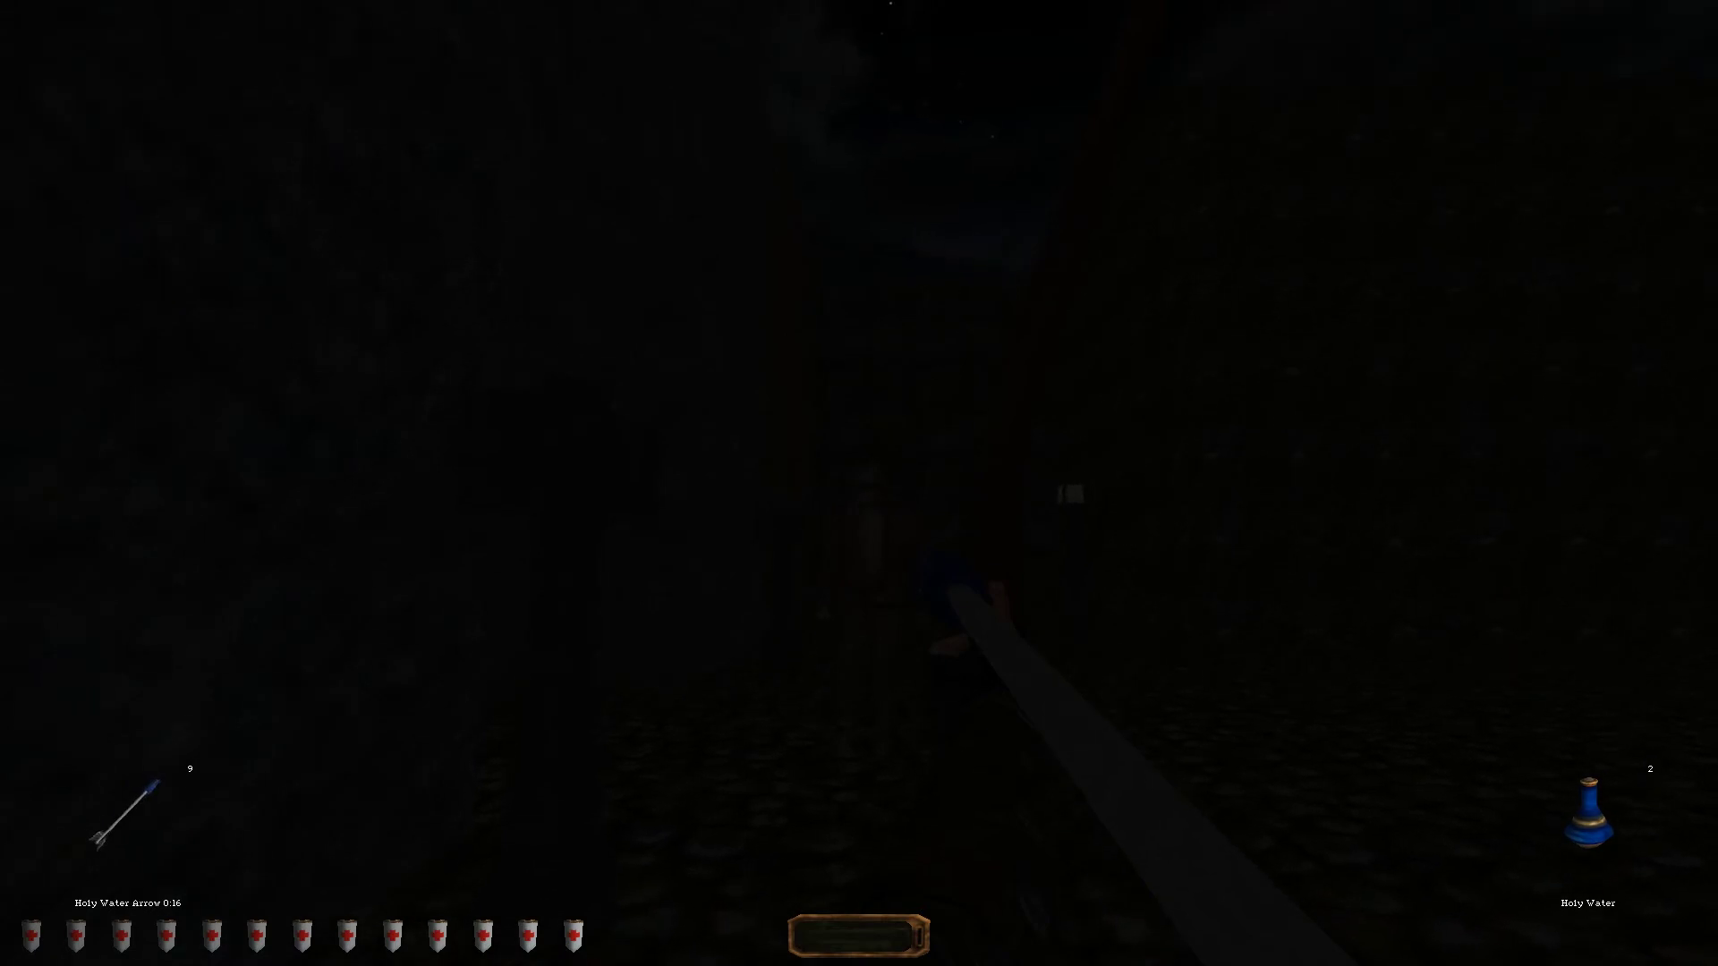
pyautogui.click(859, 485)
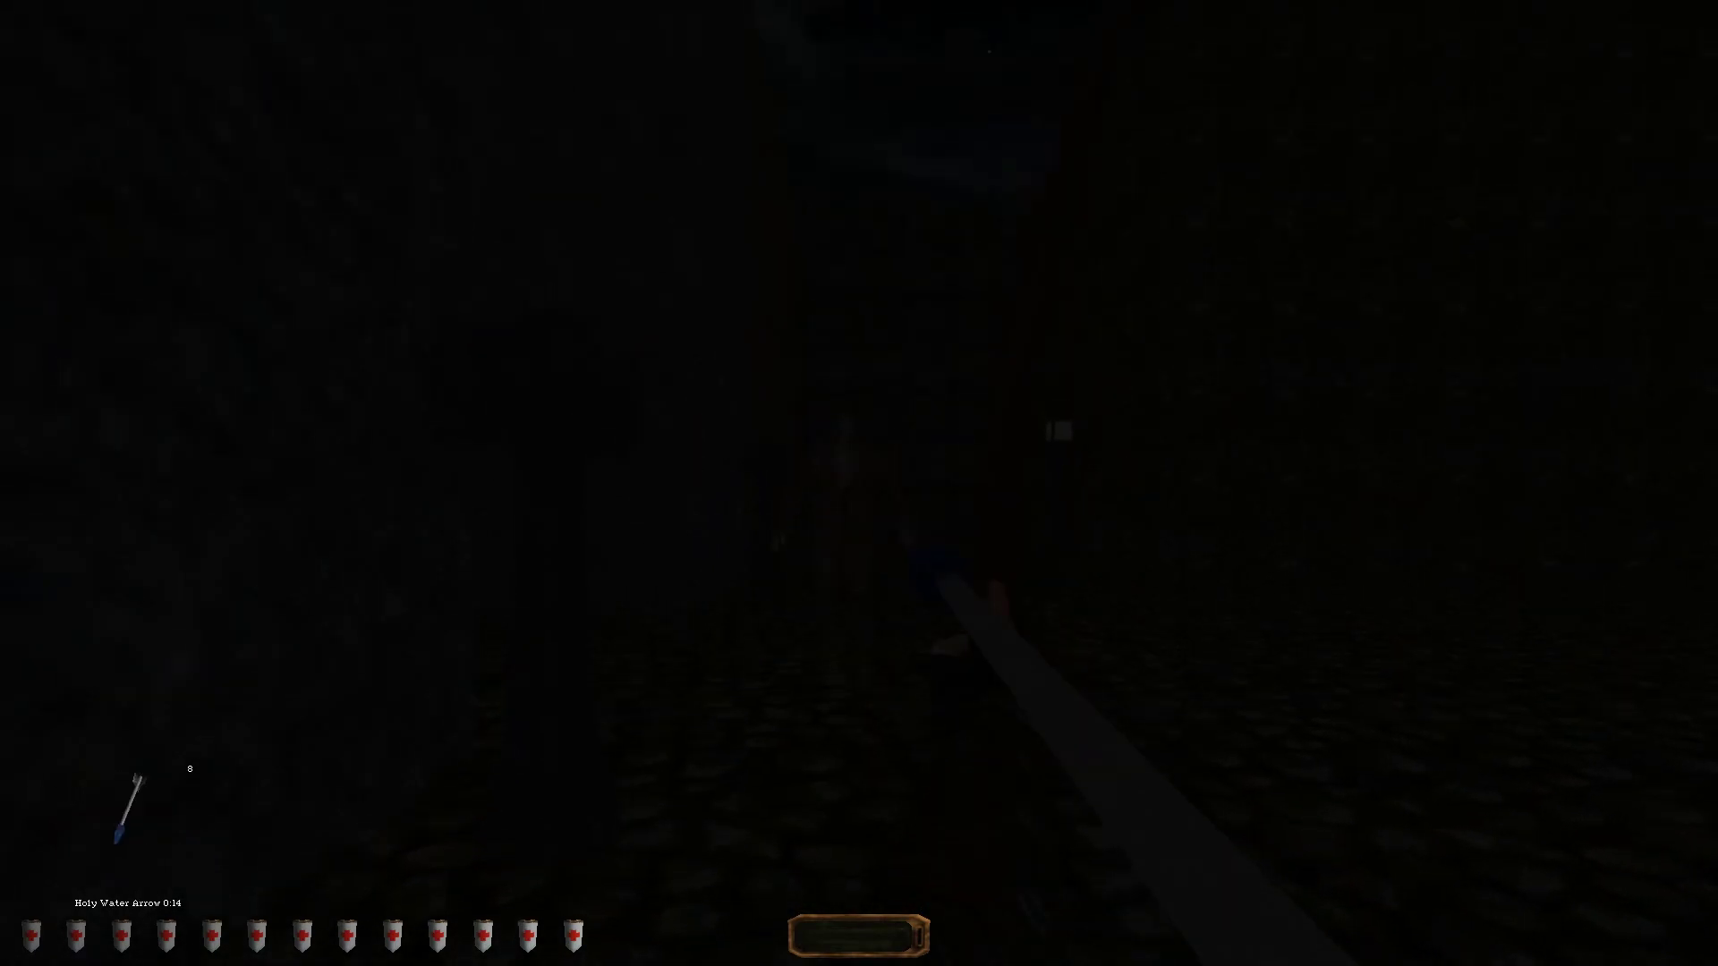
pyautogui.click(859, 485)
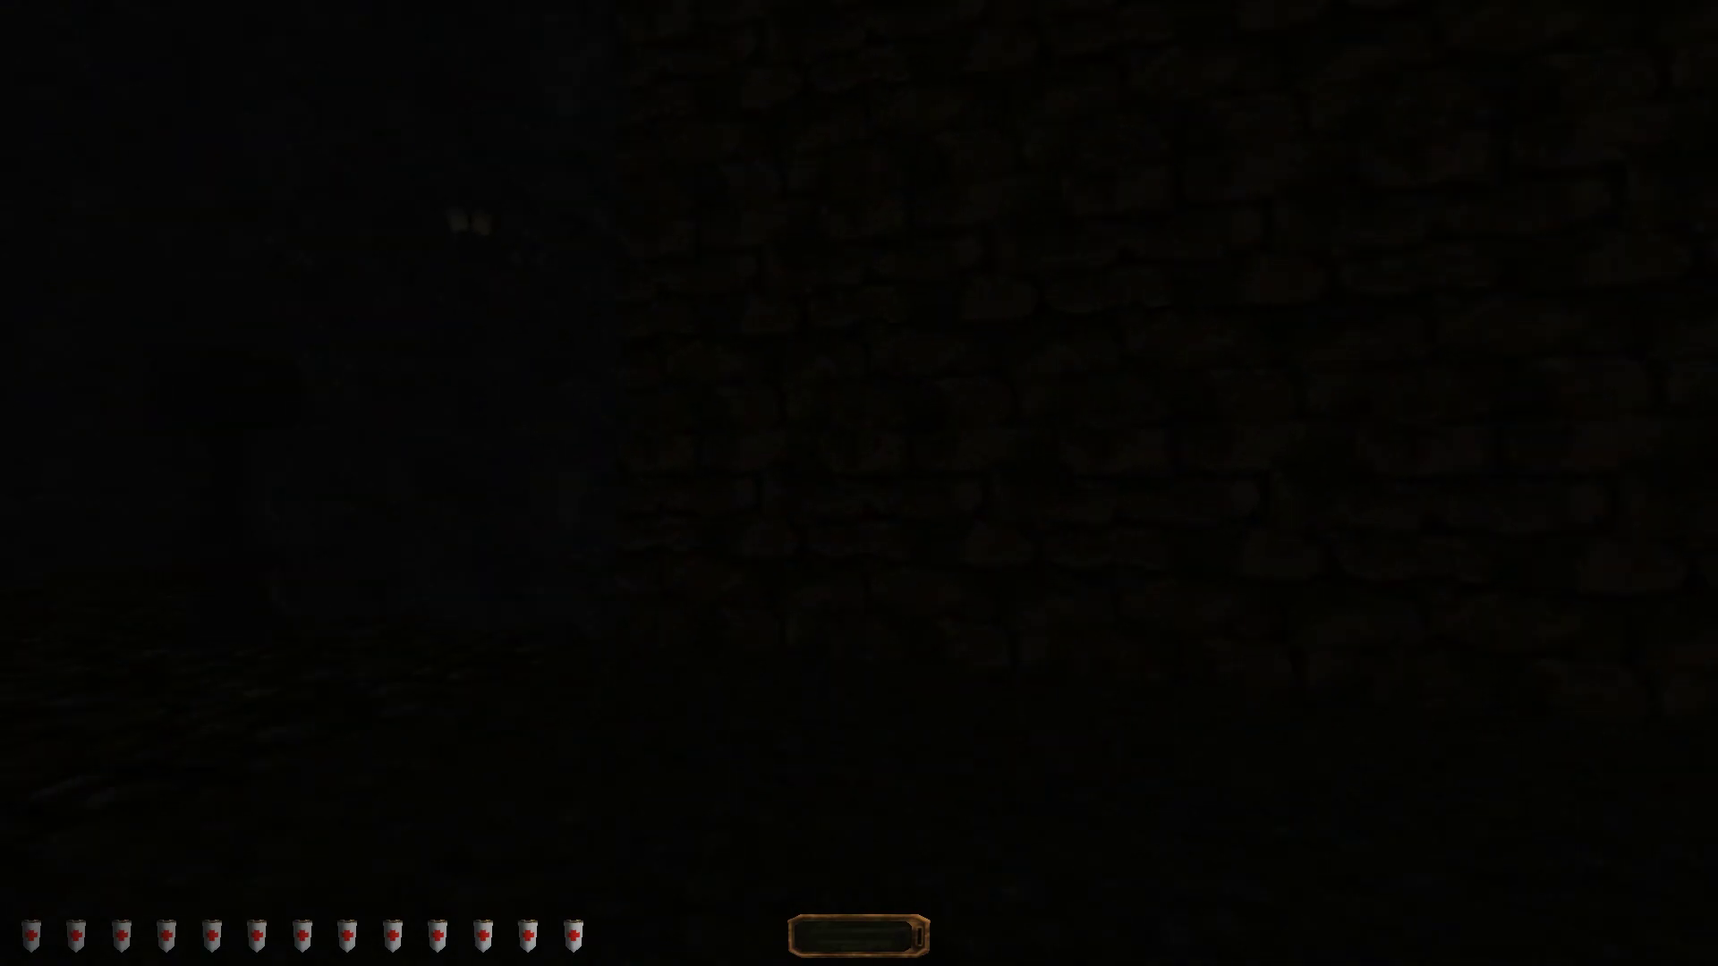
# - Check the Haunted Cathedral objectives on the city map, then close them
pyautogui.press('m')
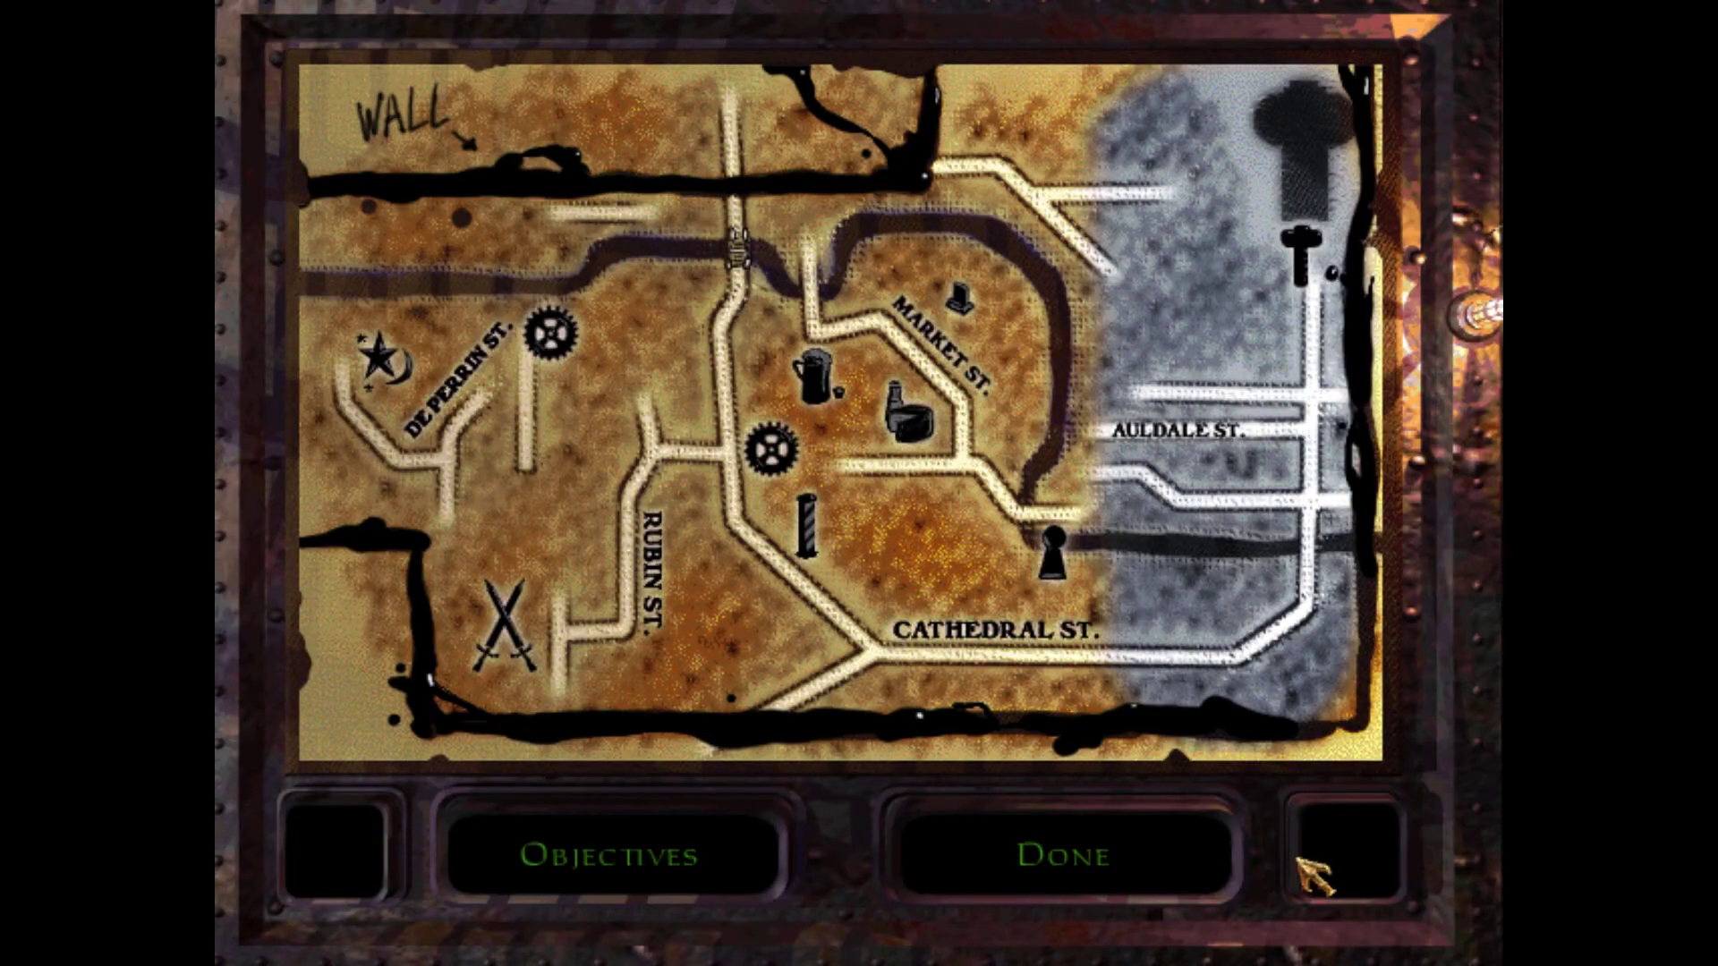
pyautogui.click(787, 855)
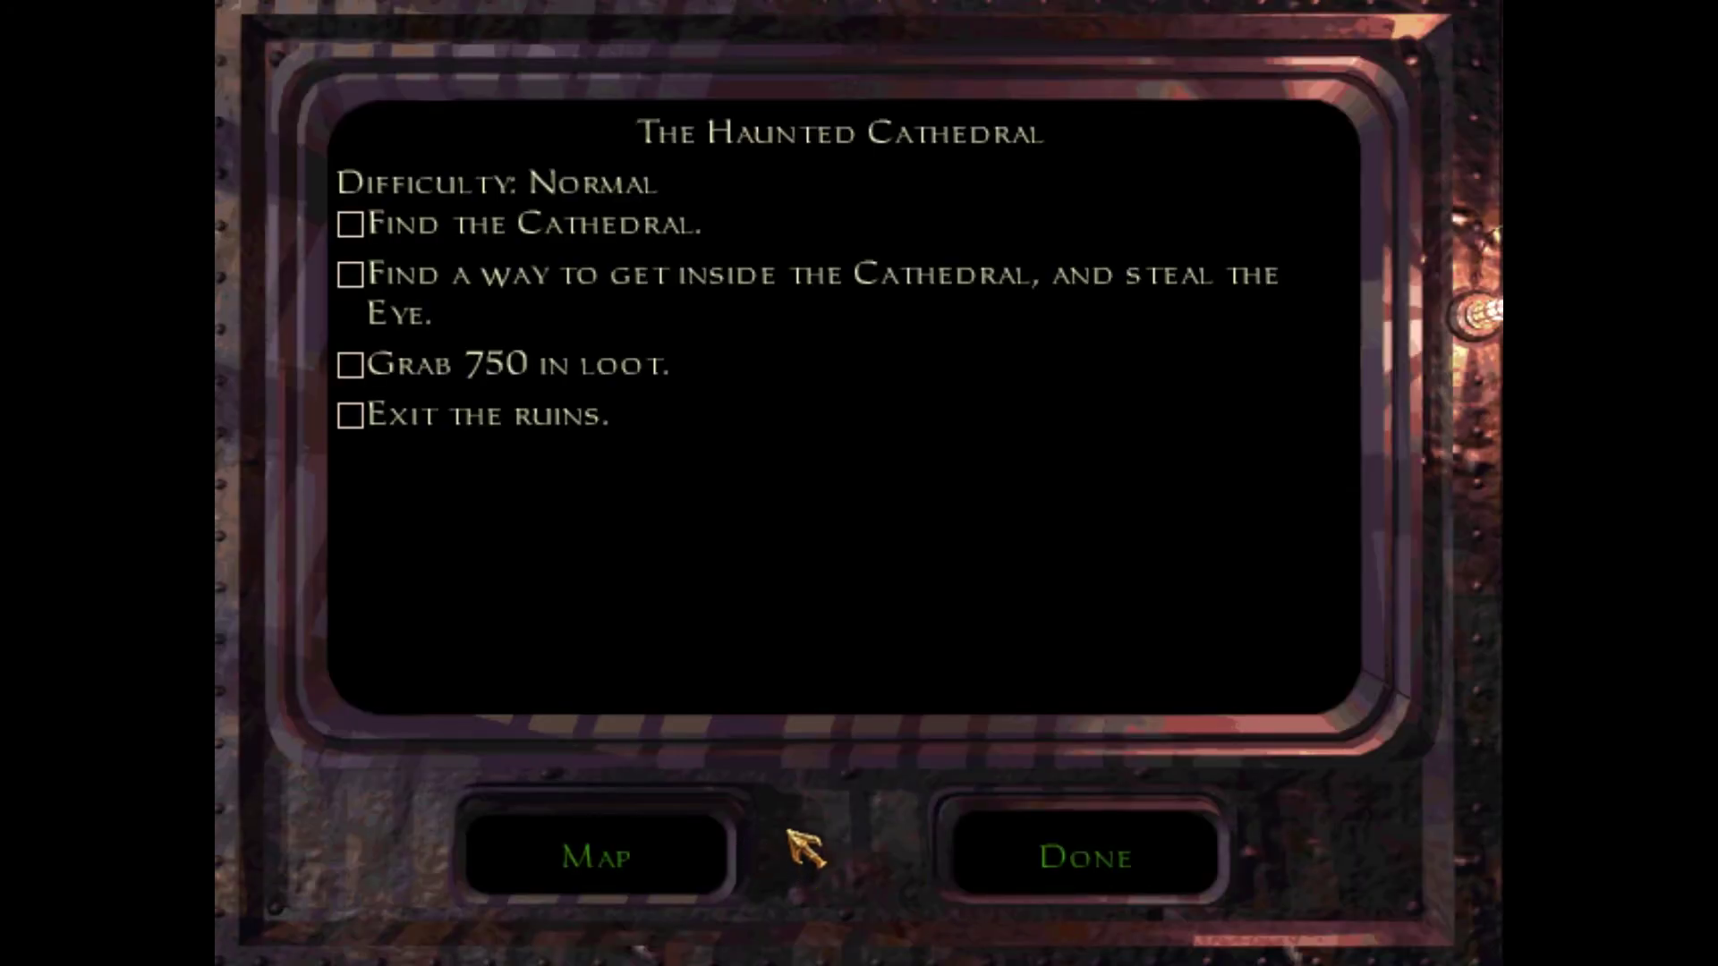
pyautogui.click(1067, 871)
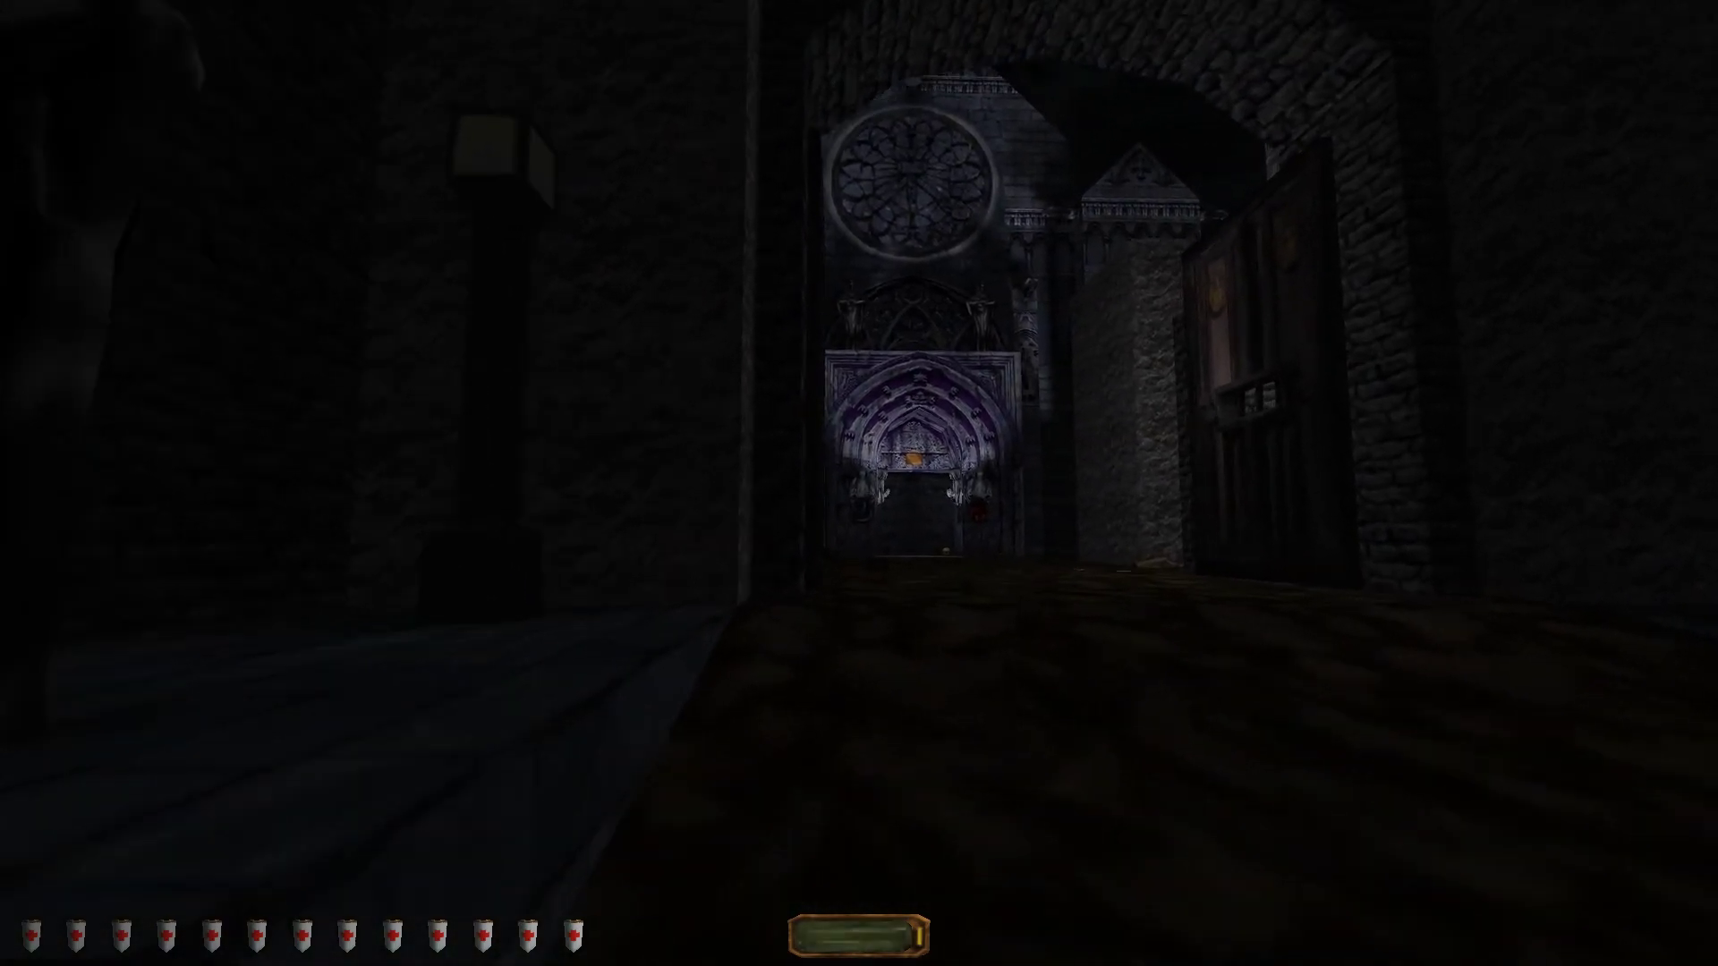
# - Visit the save screen from the pause menu and resume play in the alley
pyautogui.press('Escape')
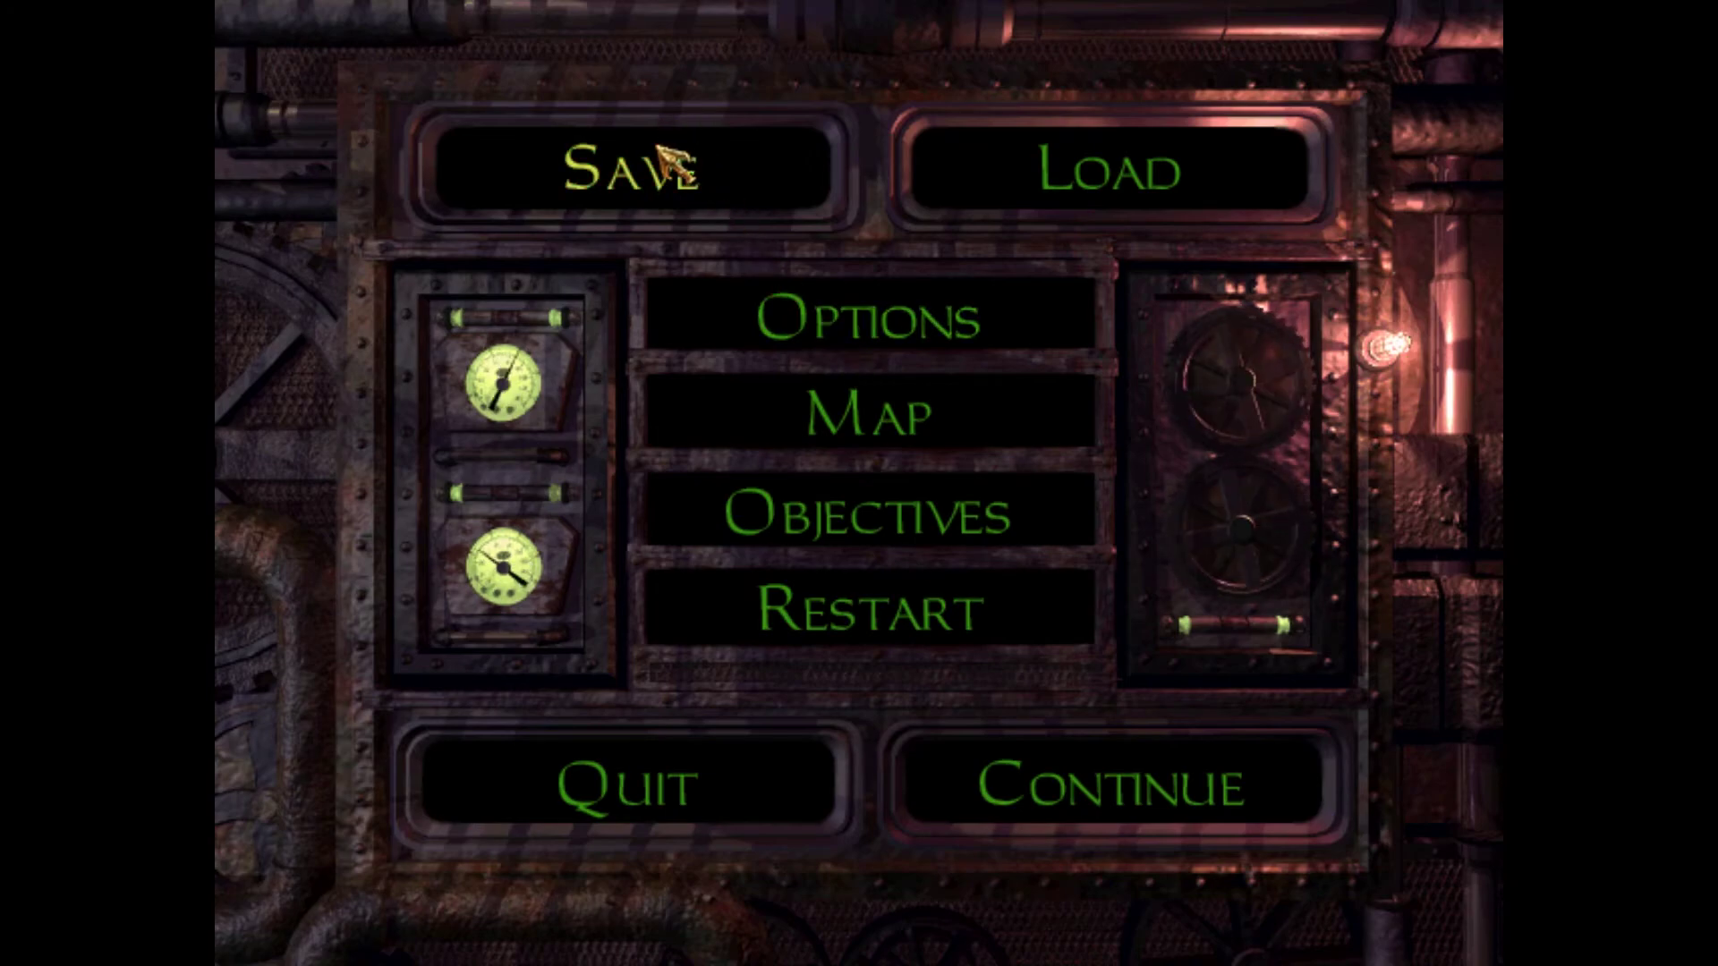
pyautogui.click(712, 181)
pyautogui.click(978, 576)
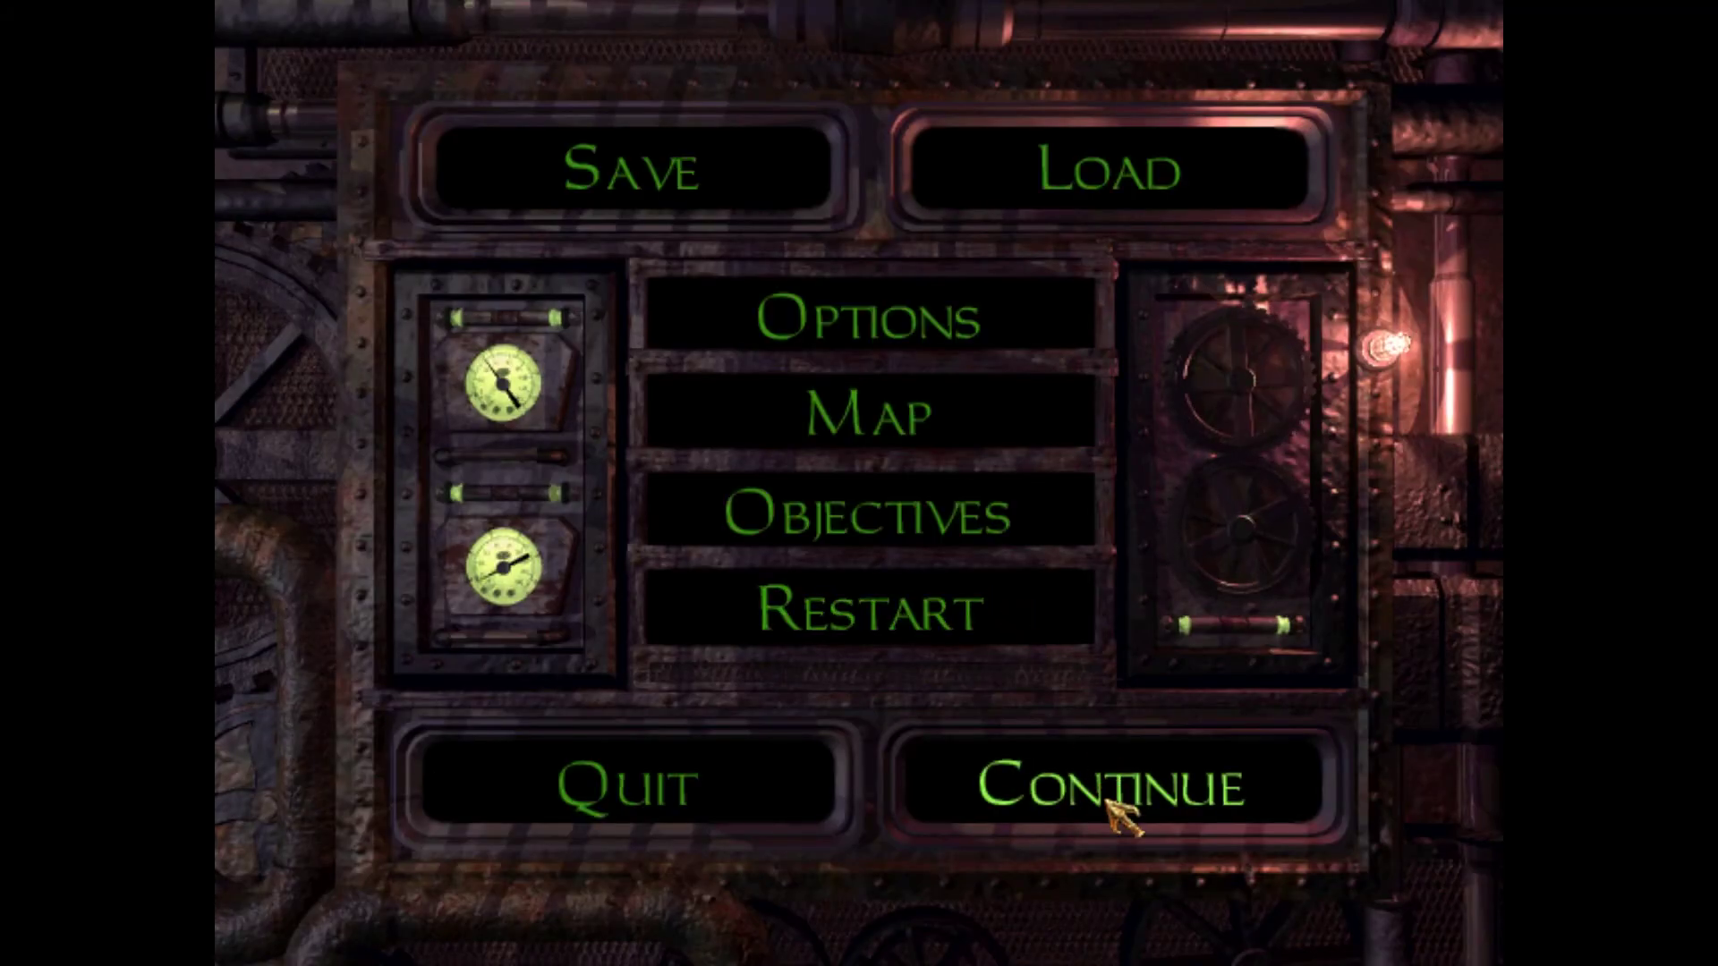
pyautogui.click(1113, 799)
# - Pass through the archway to the cathedral door and inspect the alley's bones and hammer
pyautogui.press('w')
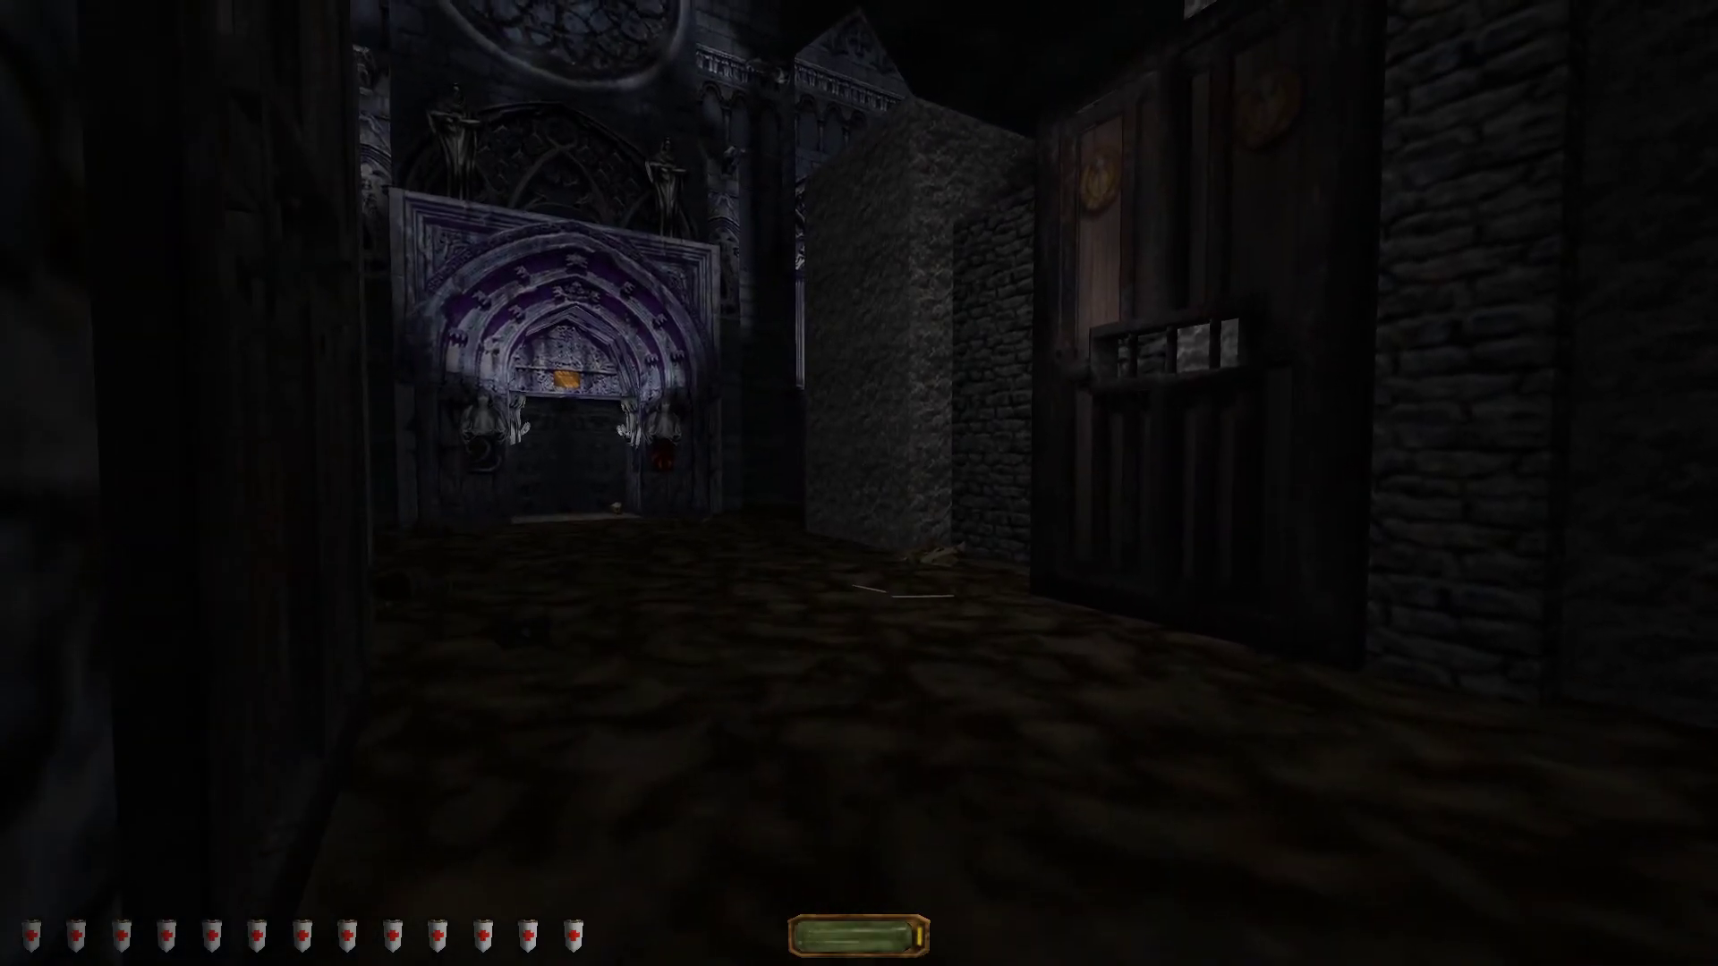
pyautogui.press('w')
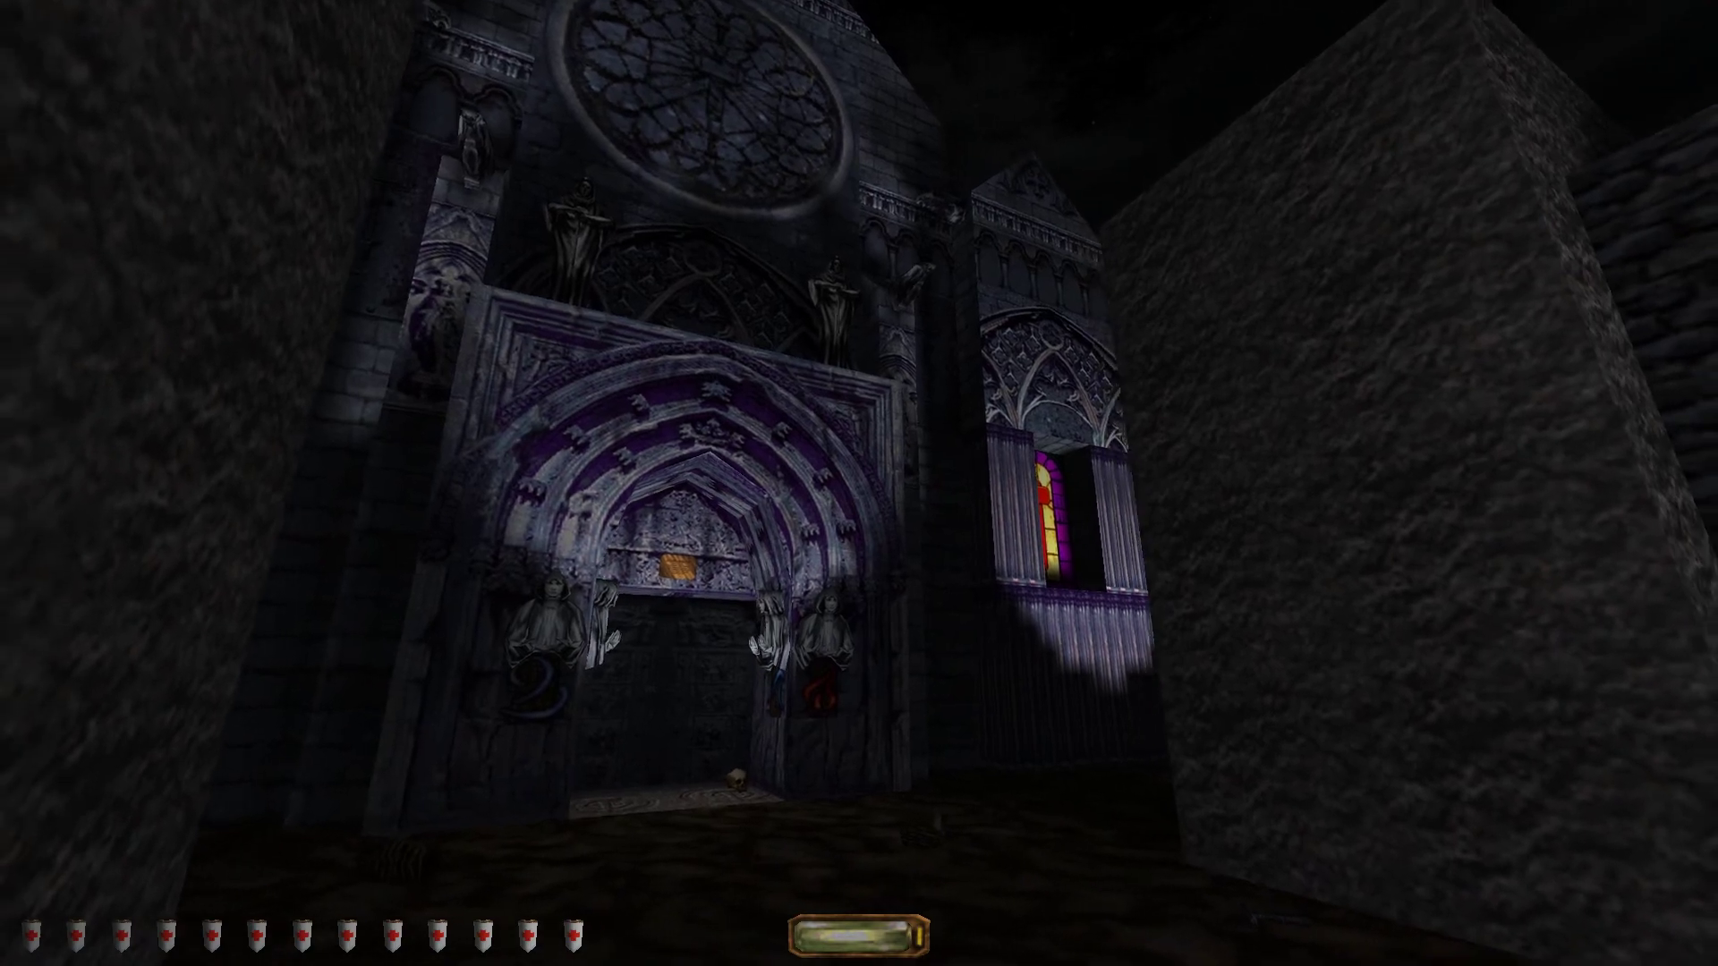
pyautogui.press('w')
pyautogui.press('w')
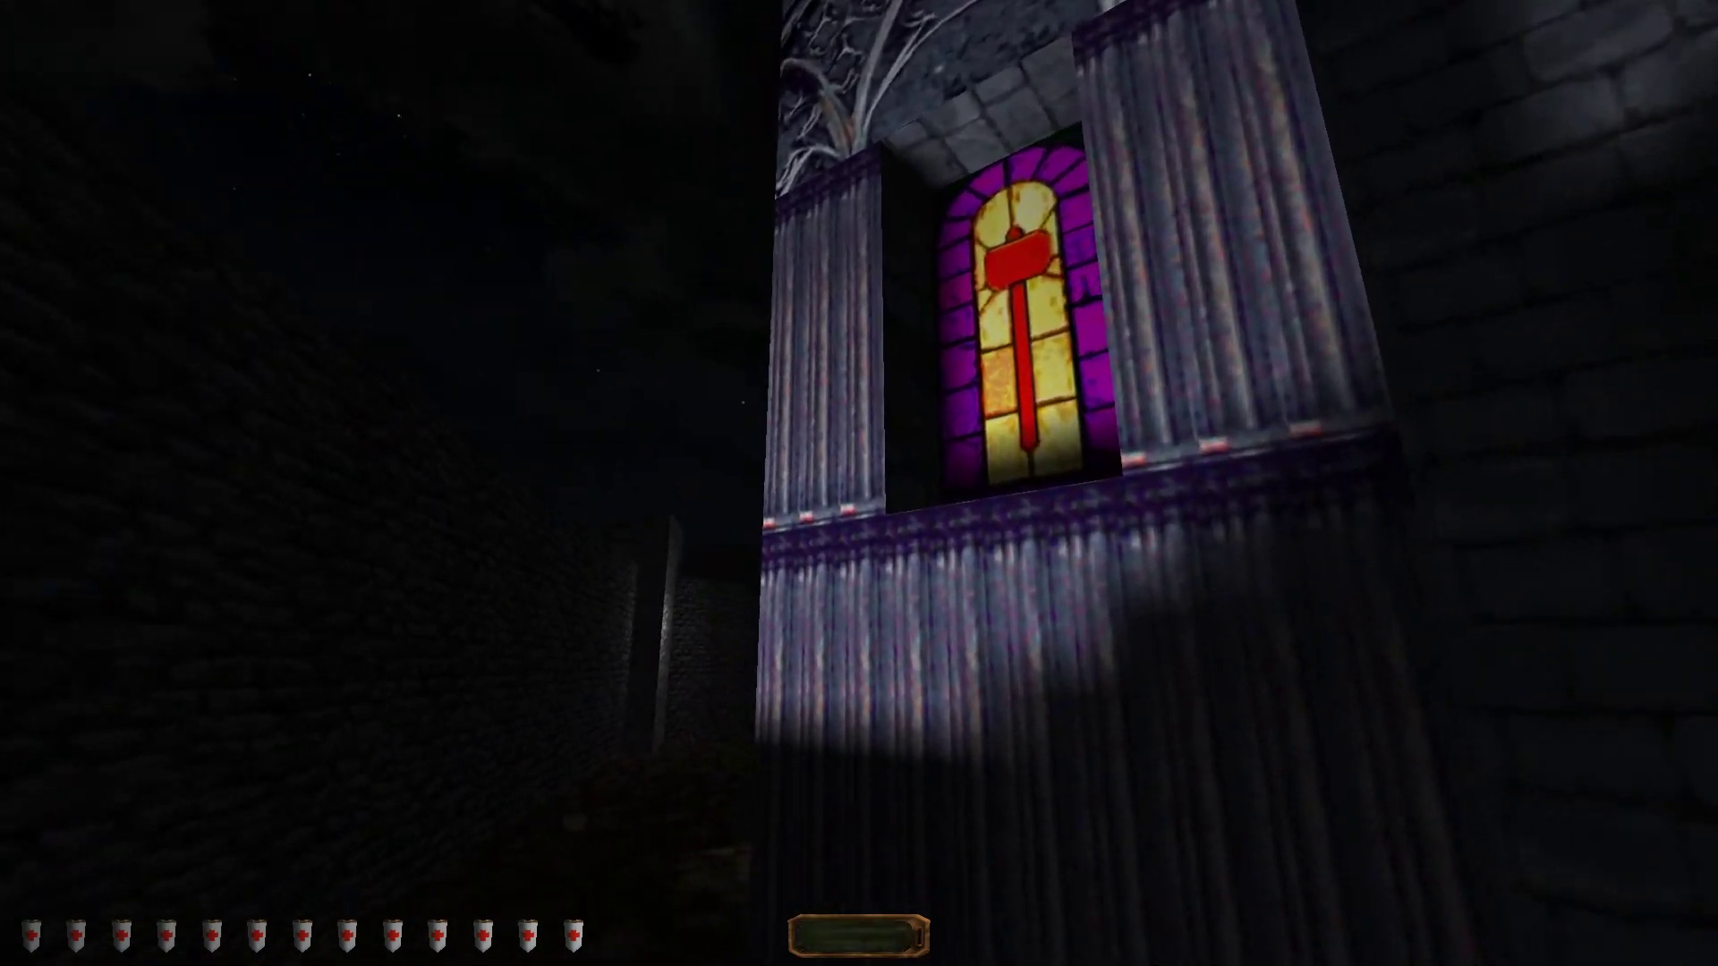
pyautogui.press('w')
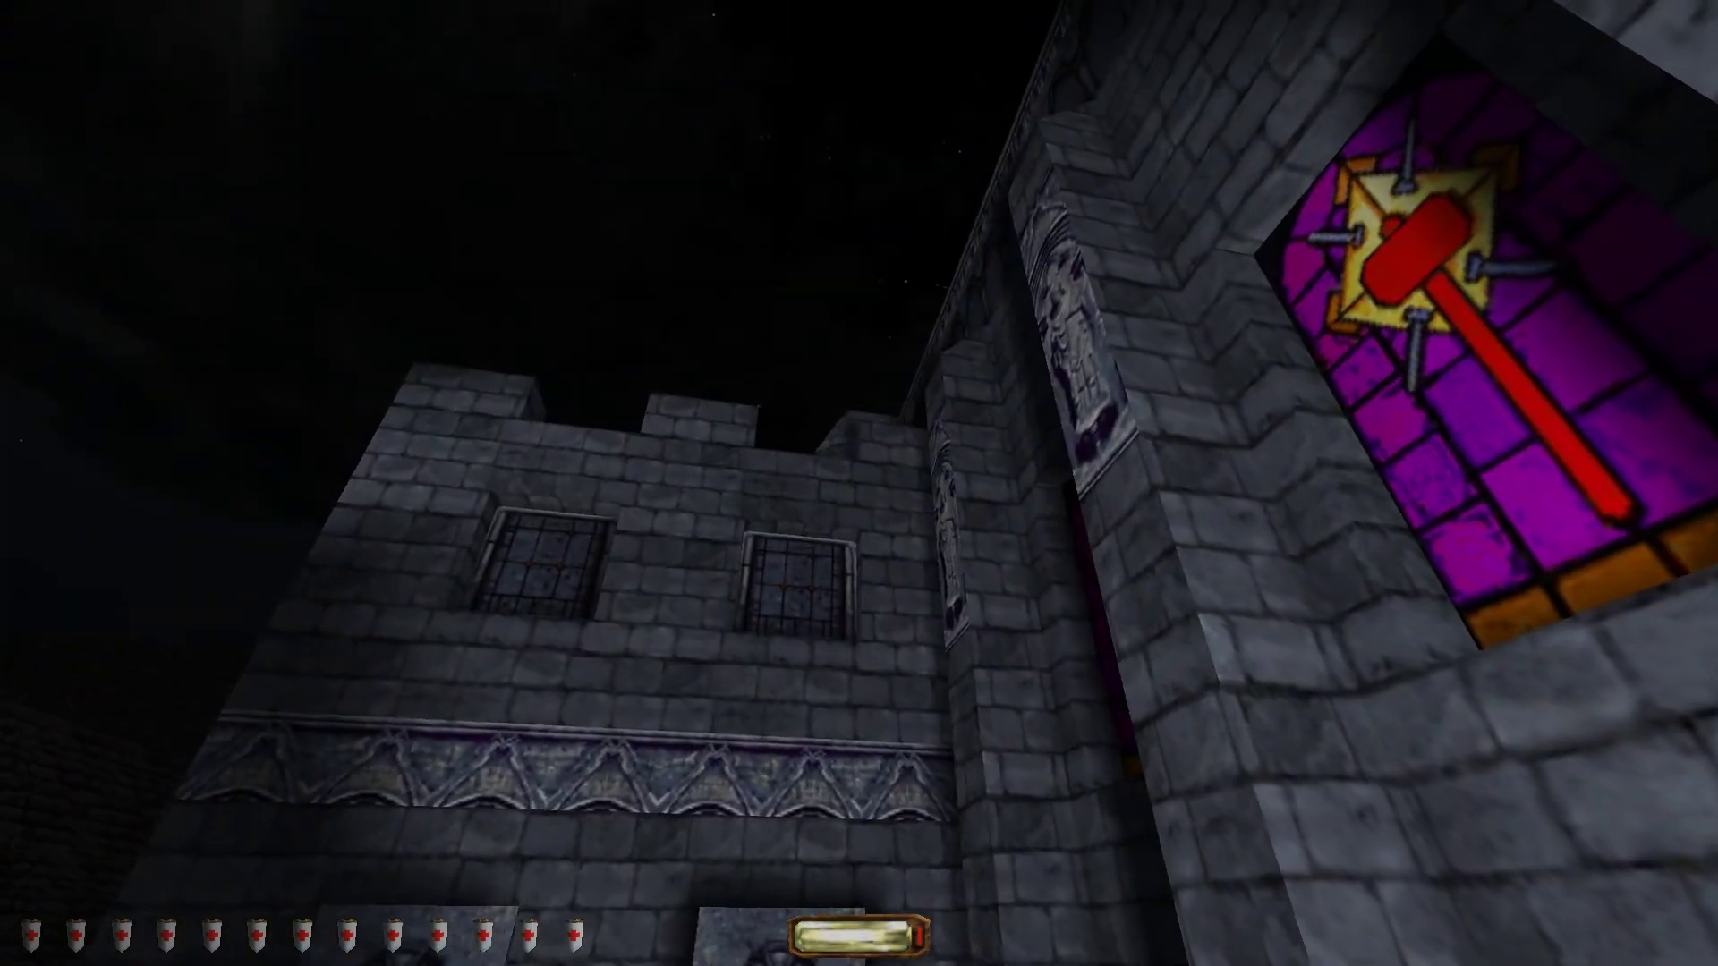
pyautogui.press('w')
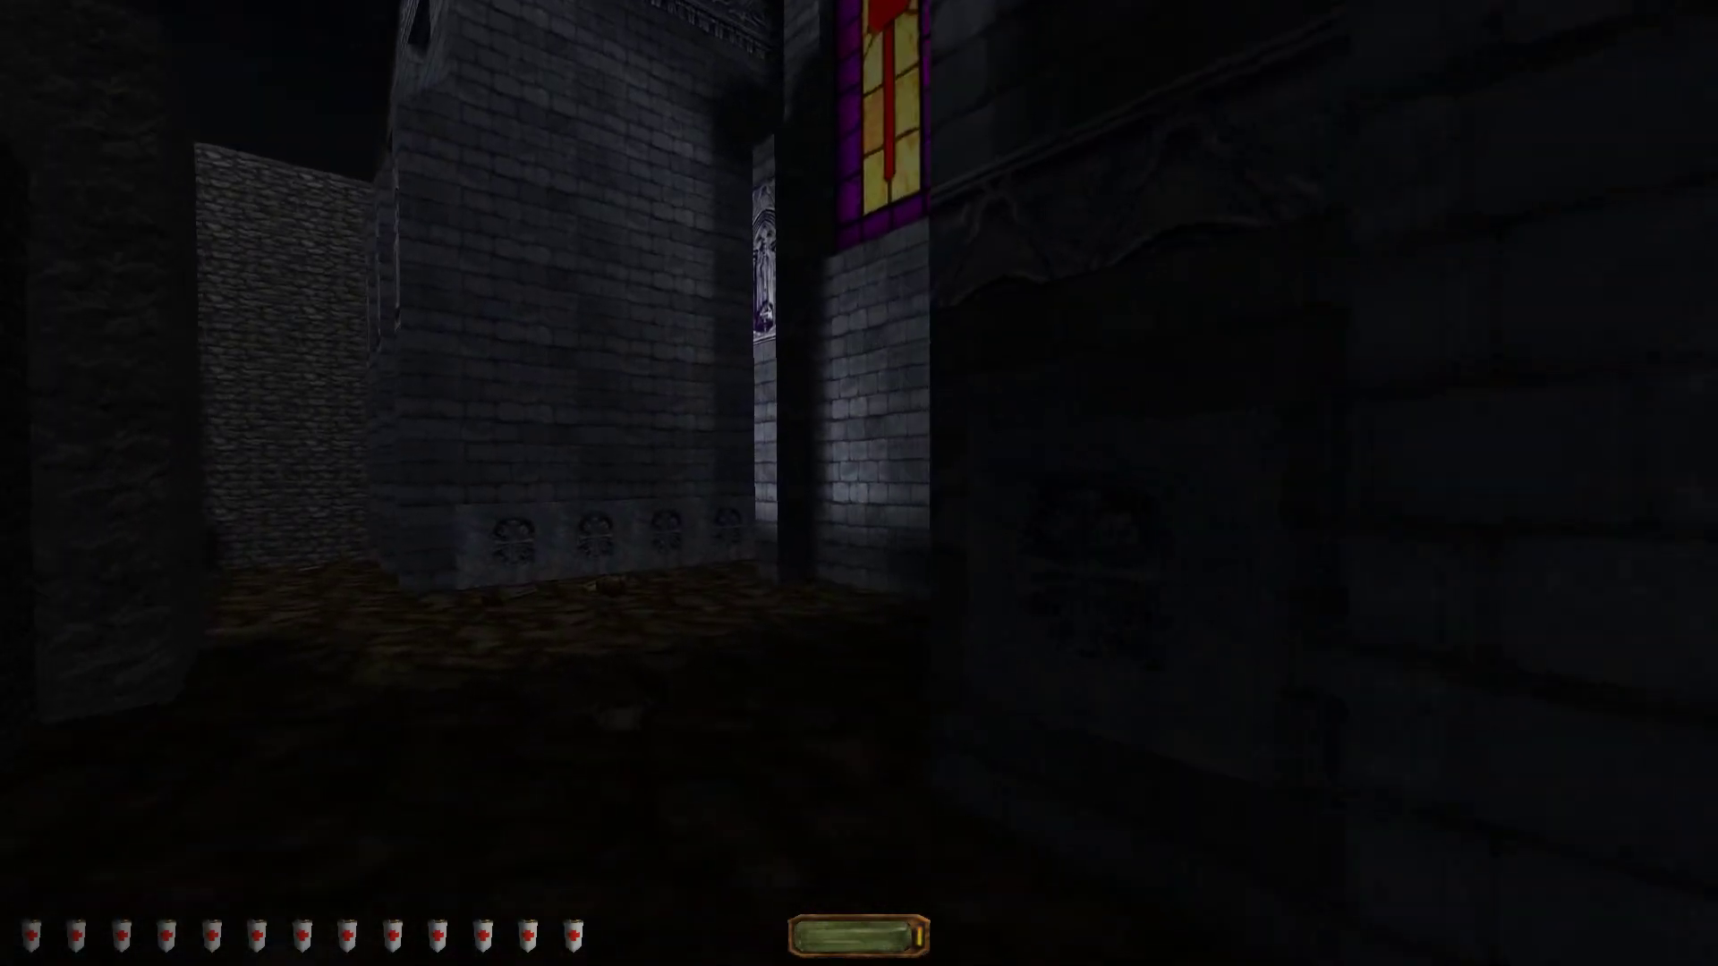
pyautogui.press('w')
pyautogui.press('w')
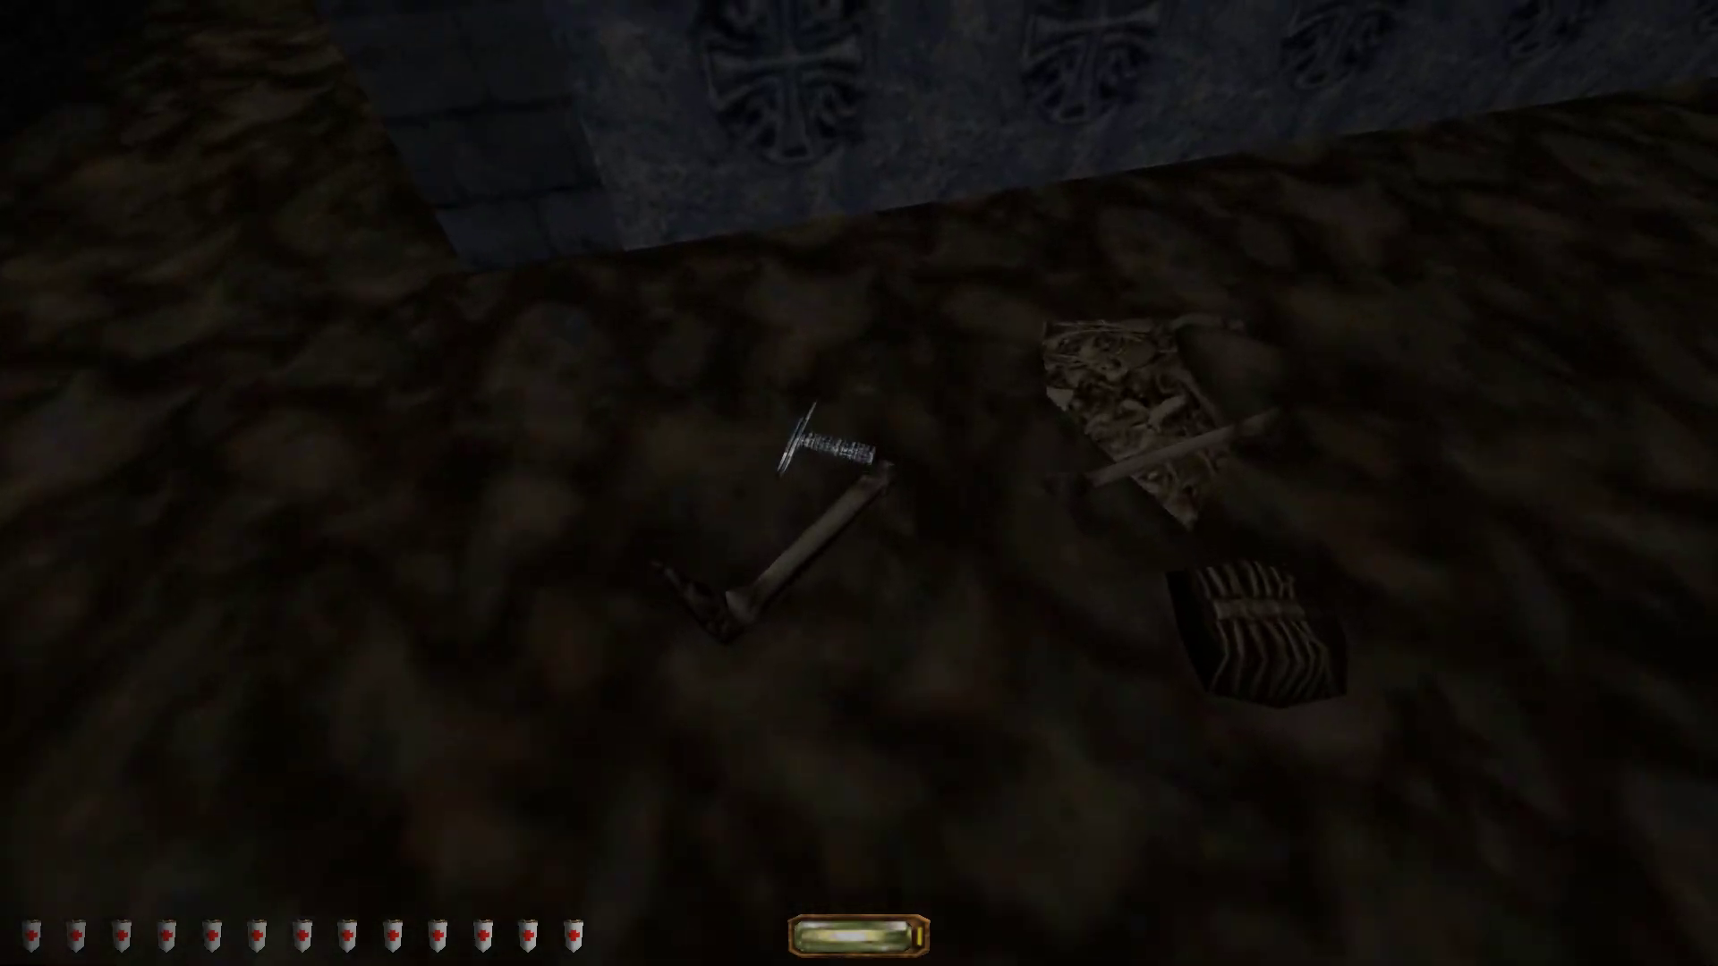
pyautogui.press('w')
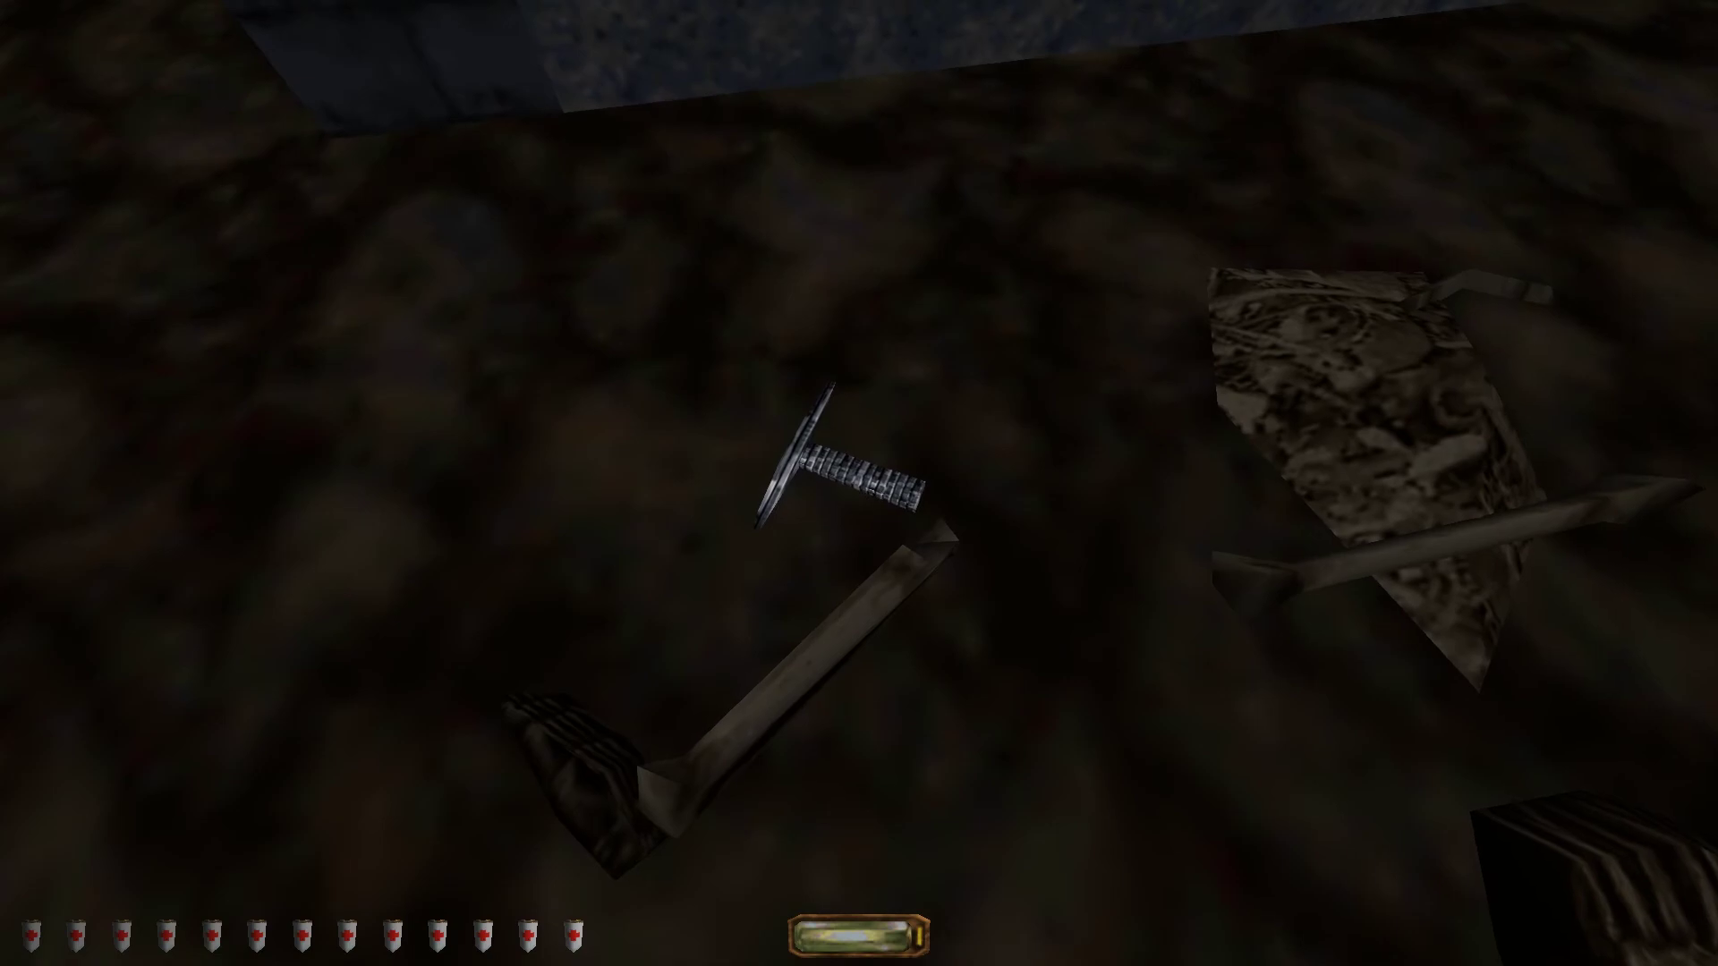
pyautogui.press('w')
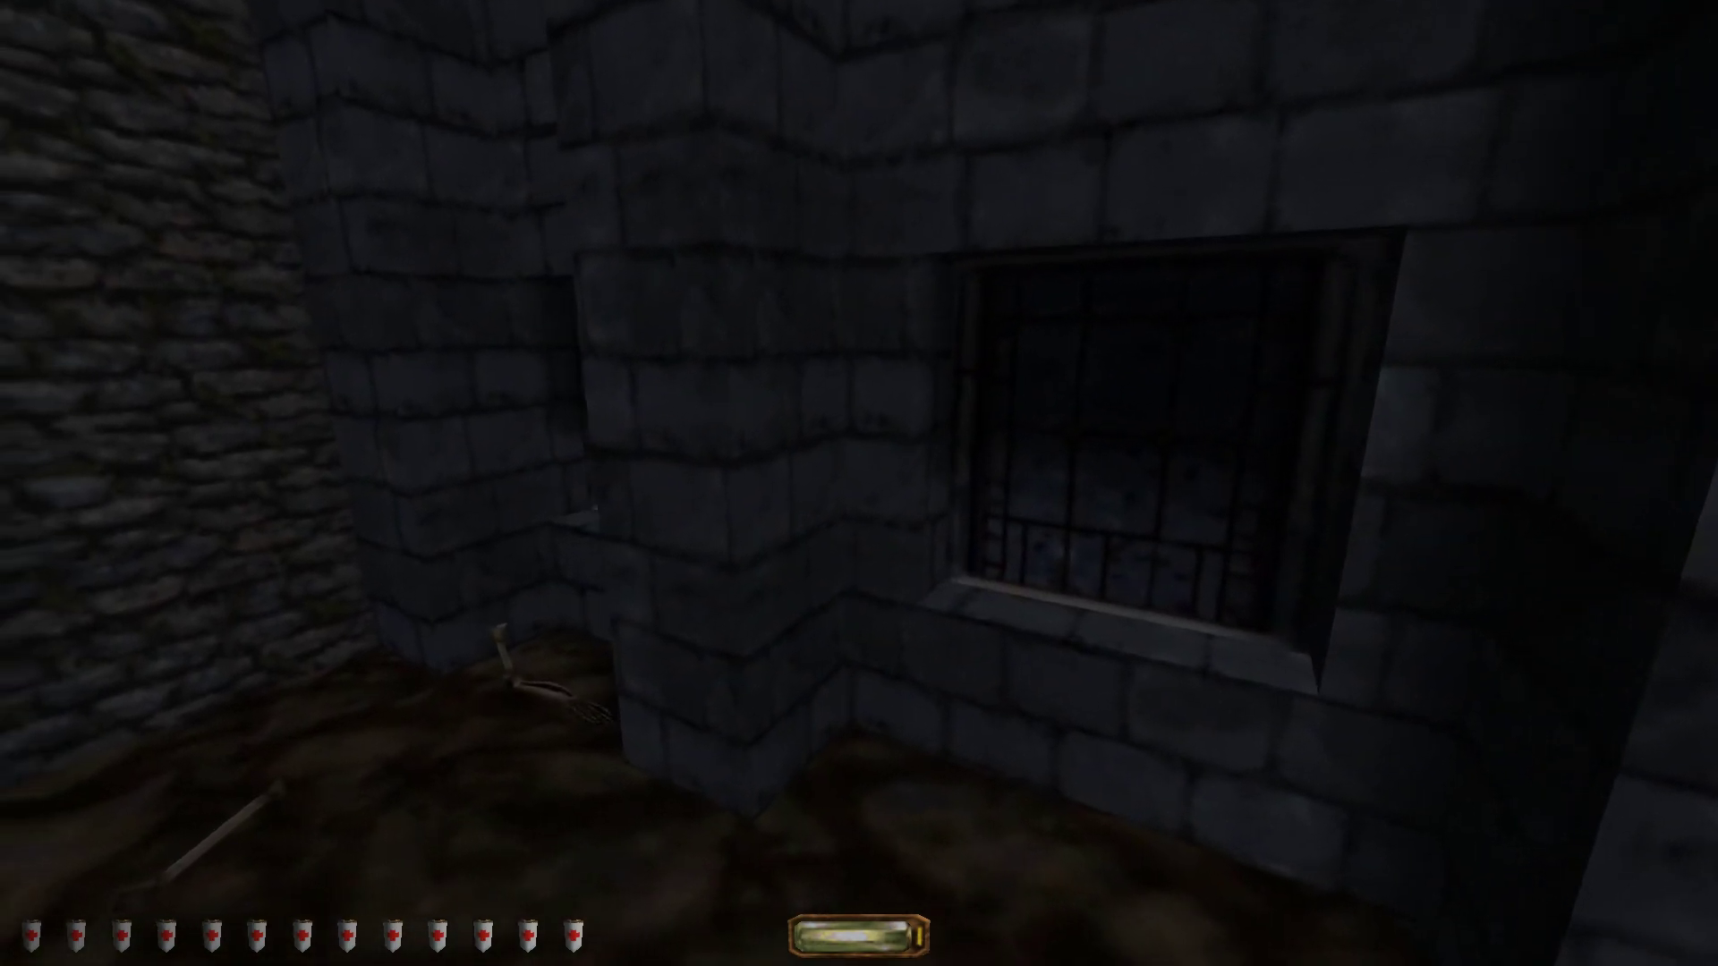
pyautogui.press('w')
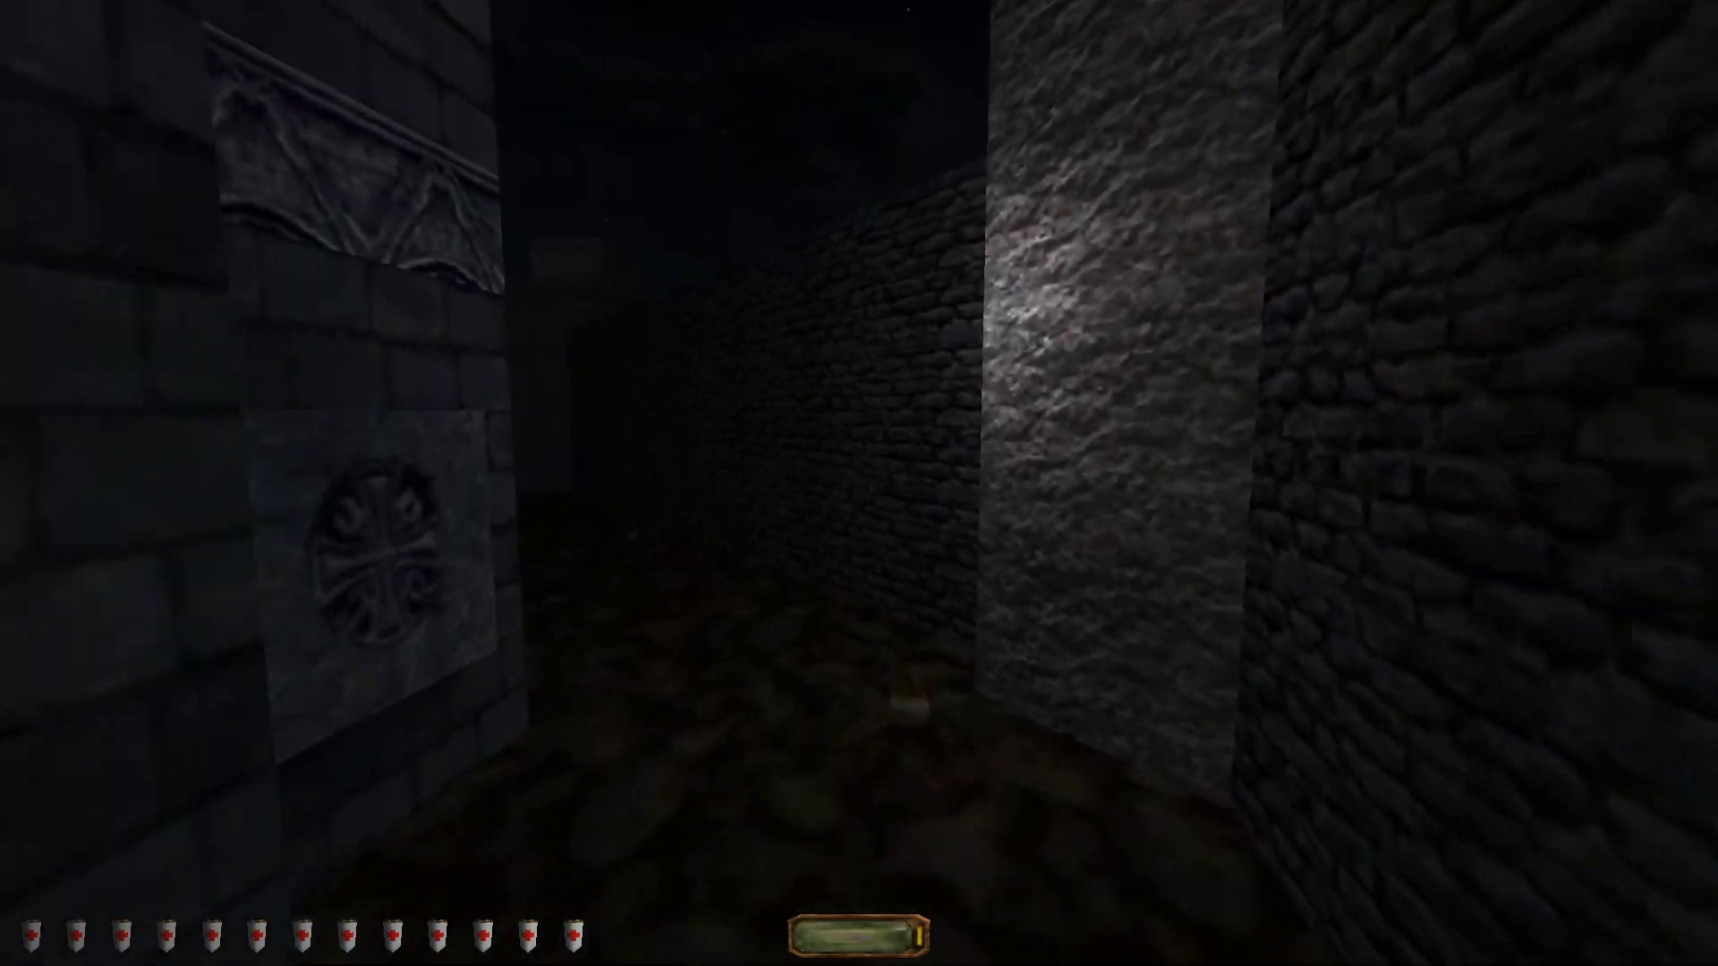
# - Follow the stained-glass tower wall back to the statue-lined doorway and its plaque
pyautogui.press('w')
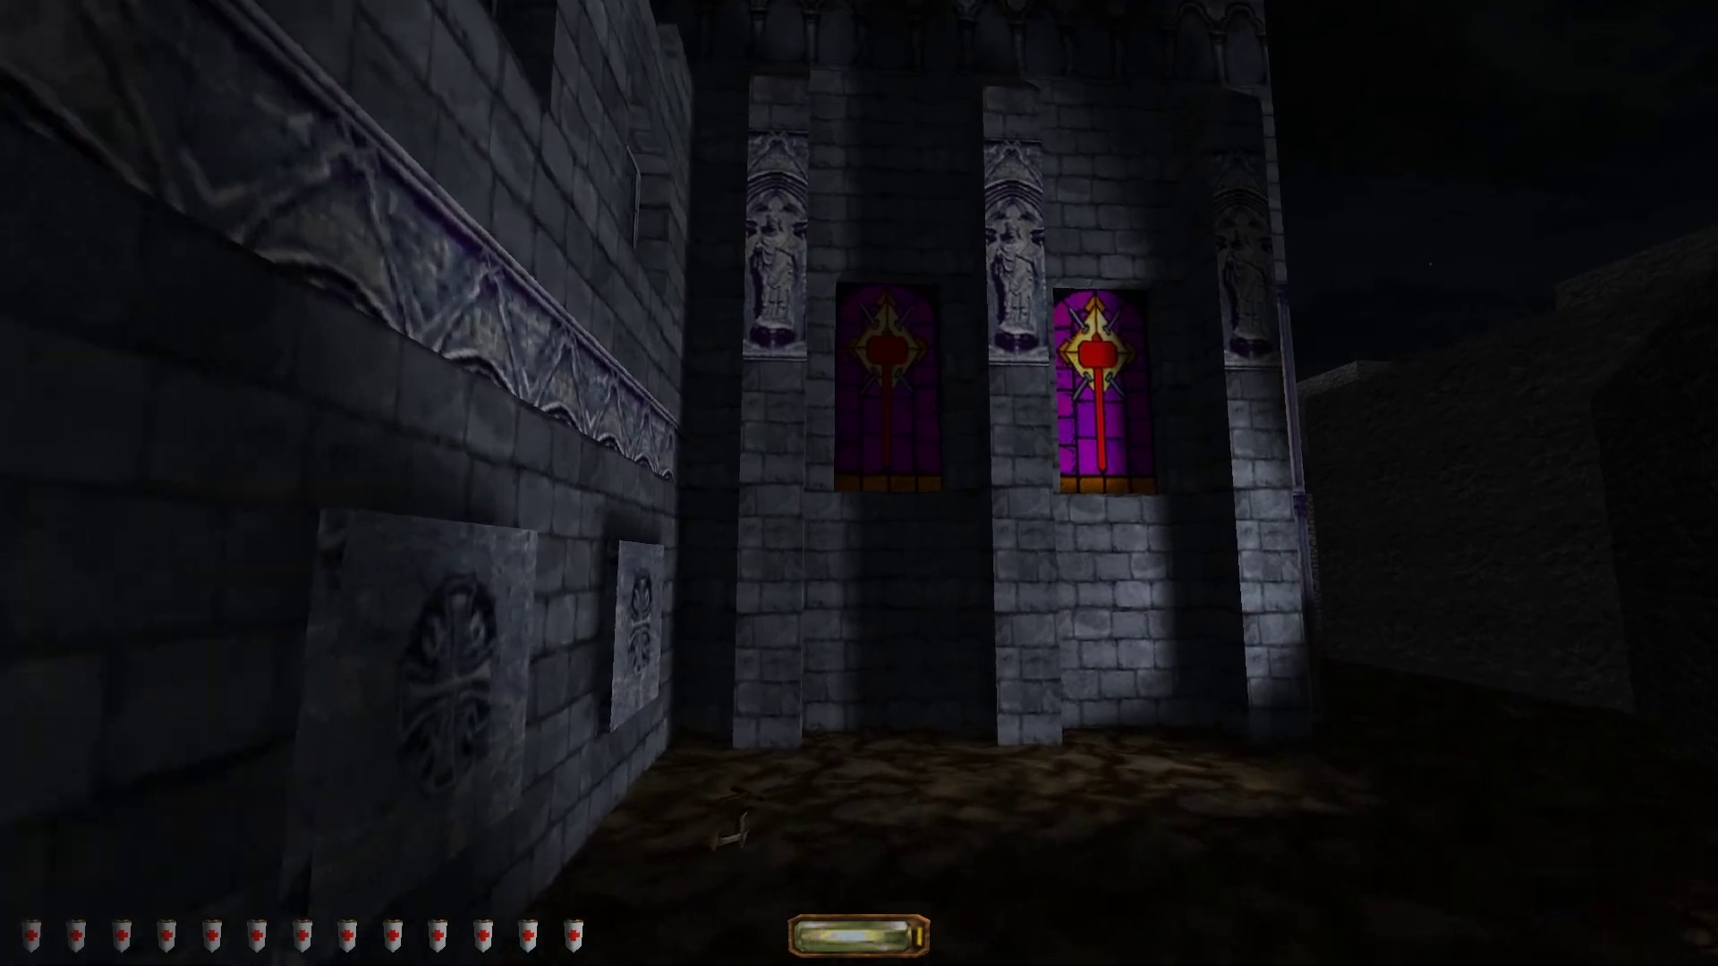
pyautogui.press('w')
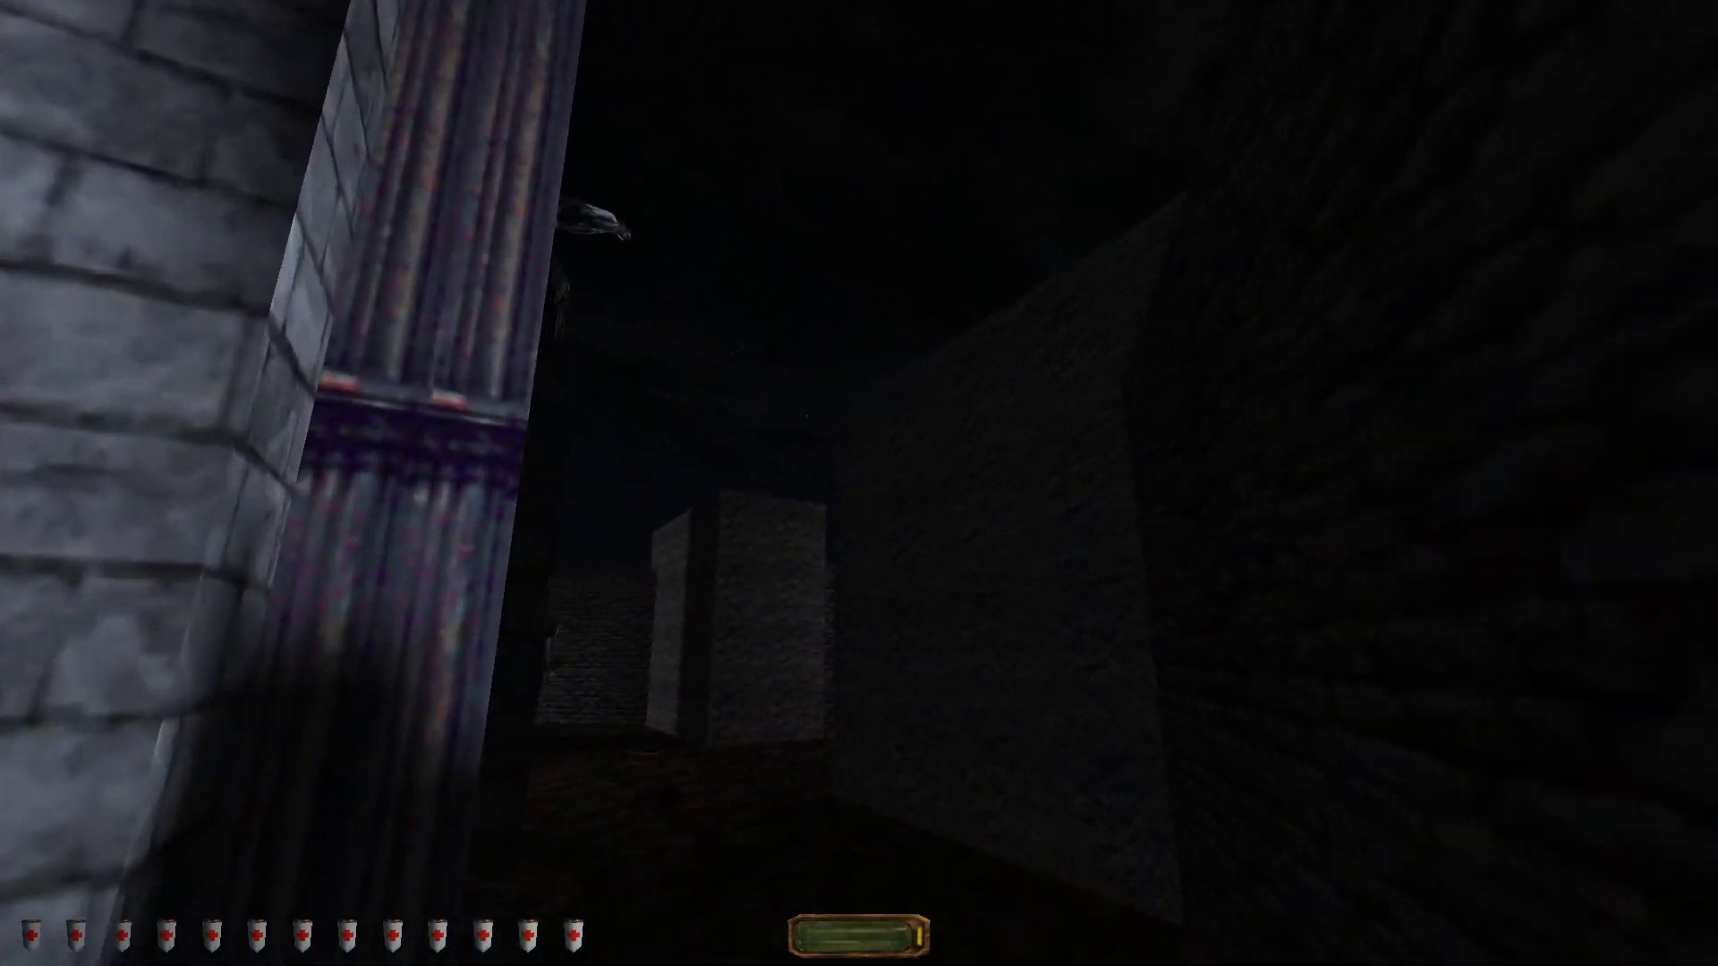
pyautogui.press('w')
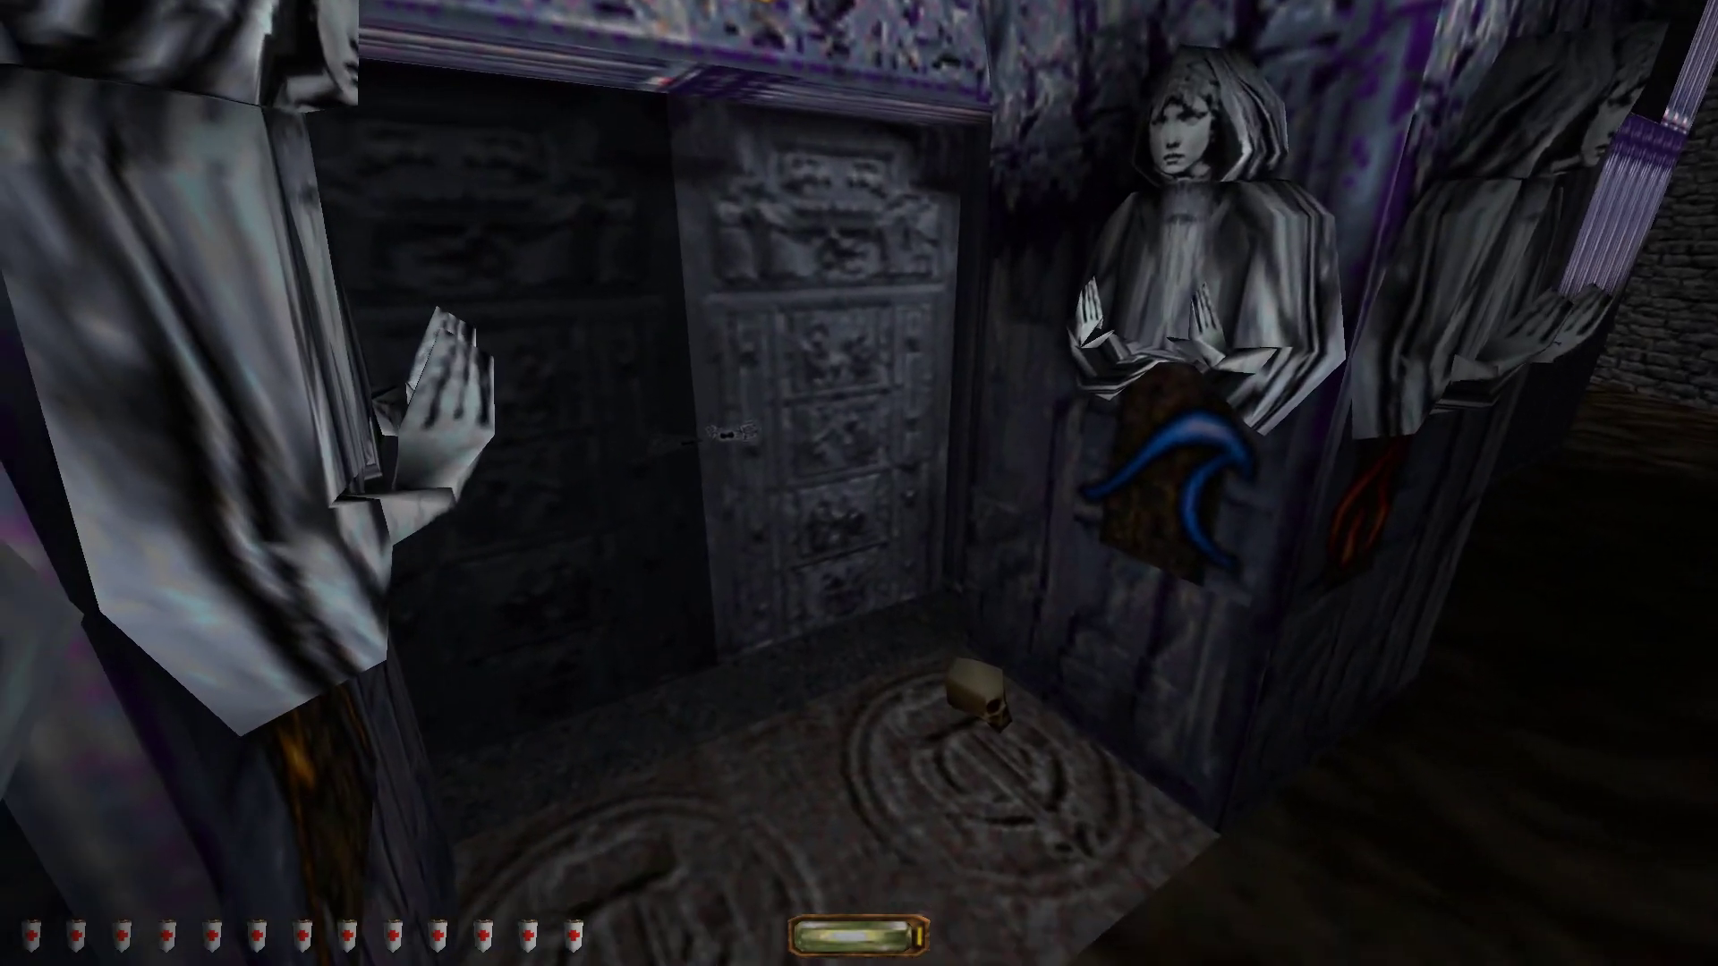
pyautogui.press('d')
pyautogui.press('s')
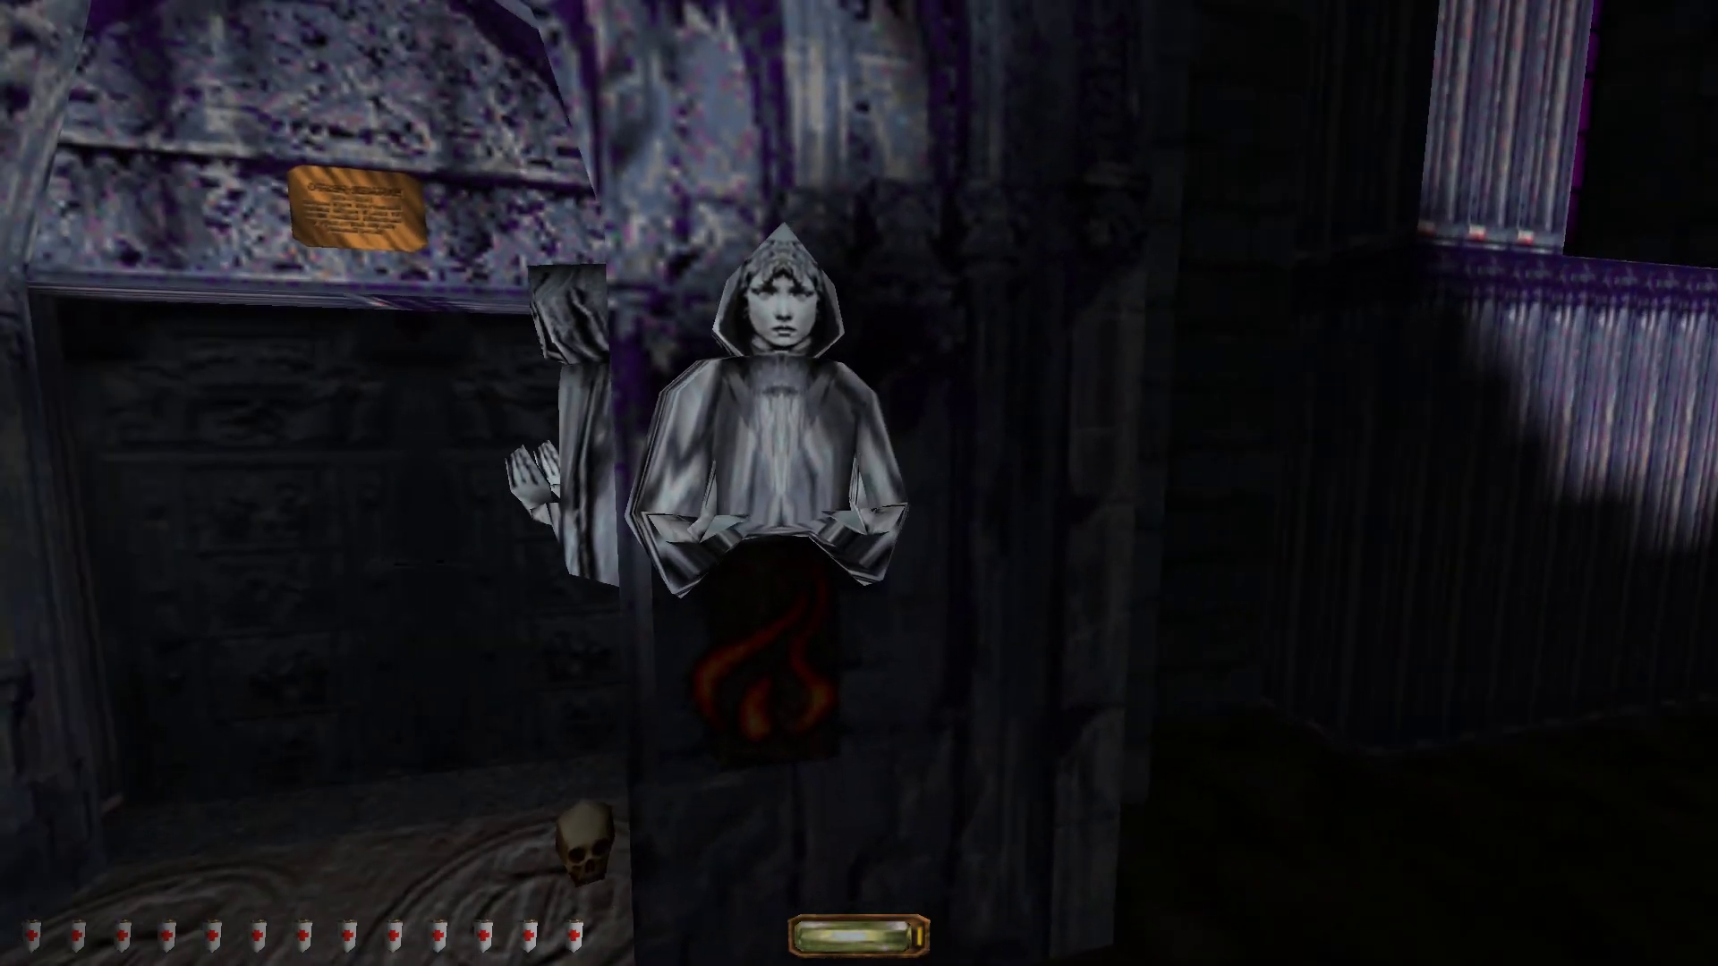
pyautogui.press('w')
pyautogui.press('w')
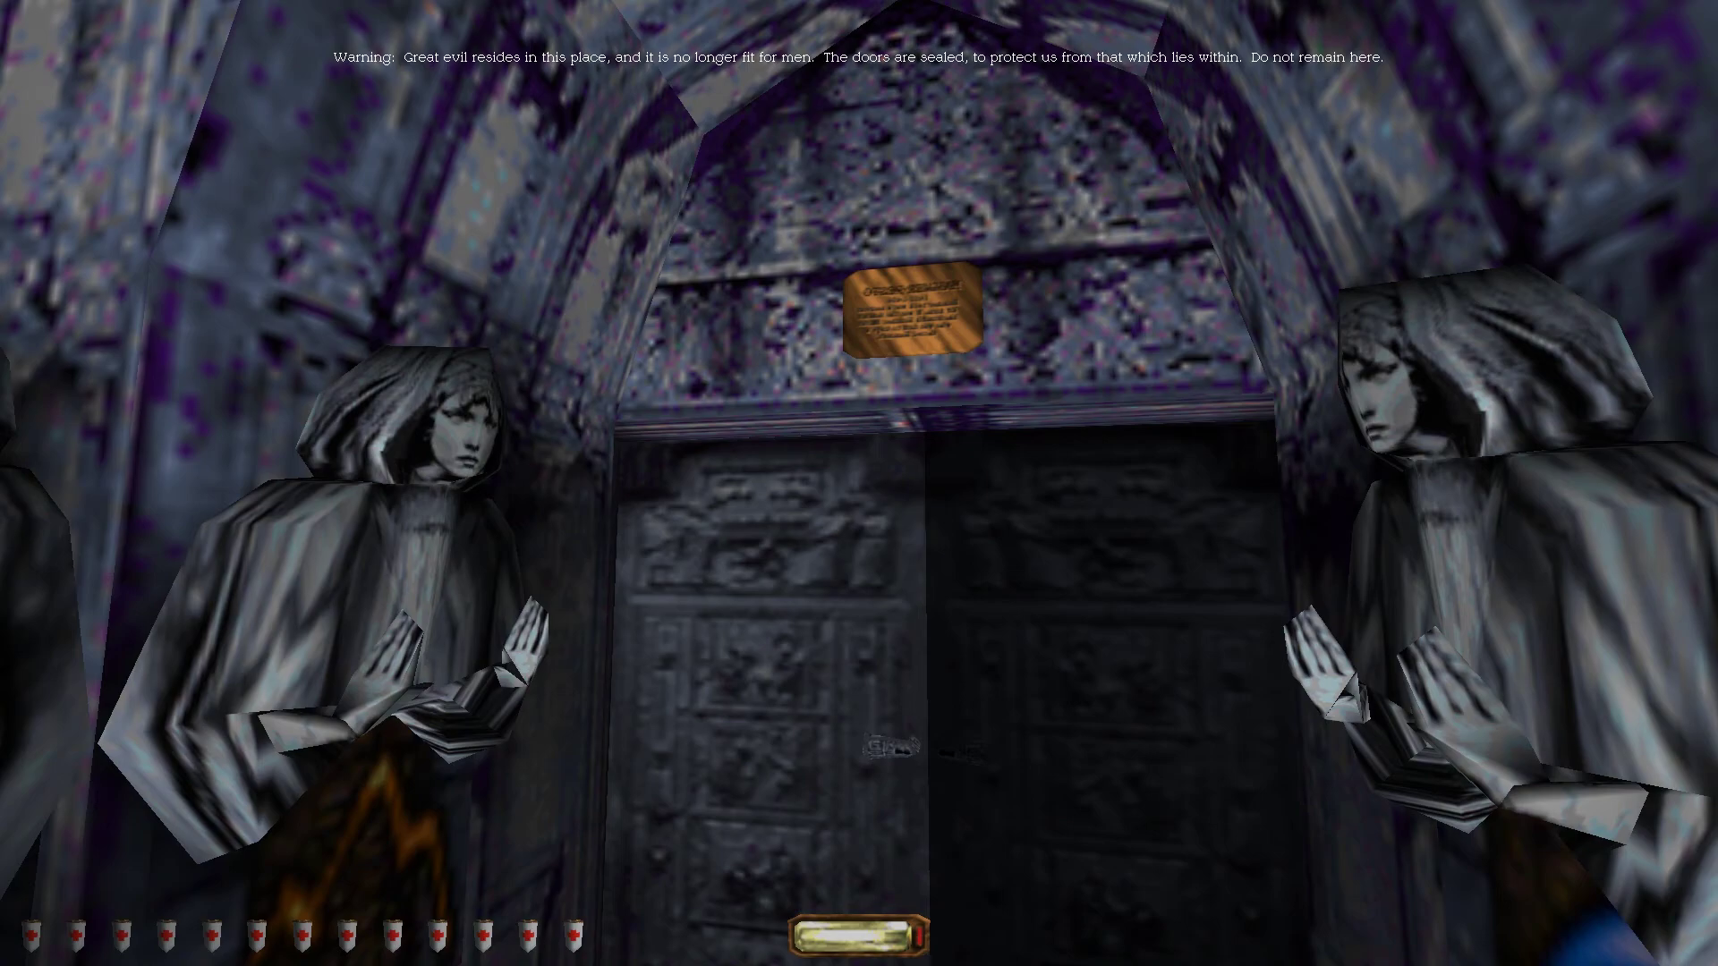
# - Read the sealed doors' warning plaque, then cross the courtyard into the dark alley
pyautogui.press('w')
pyautogui.press('w')
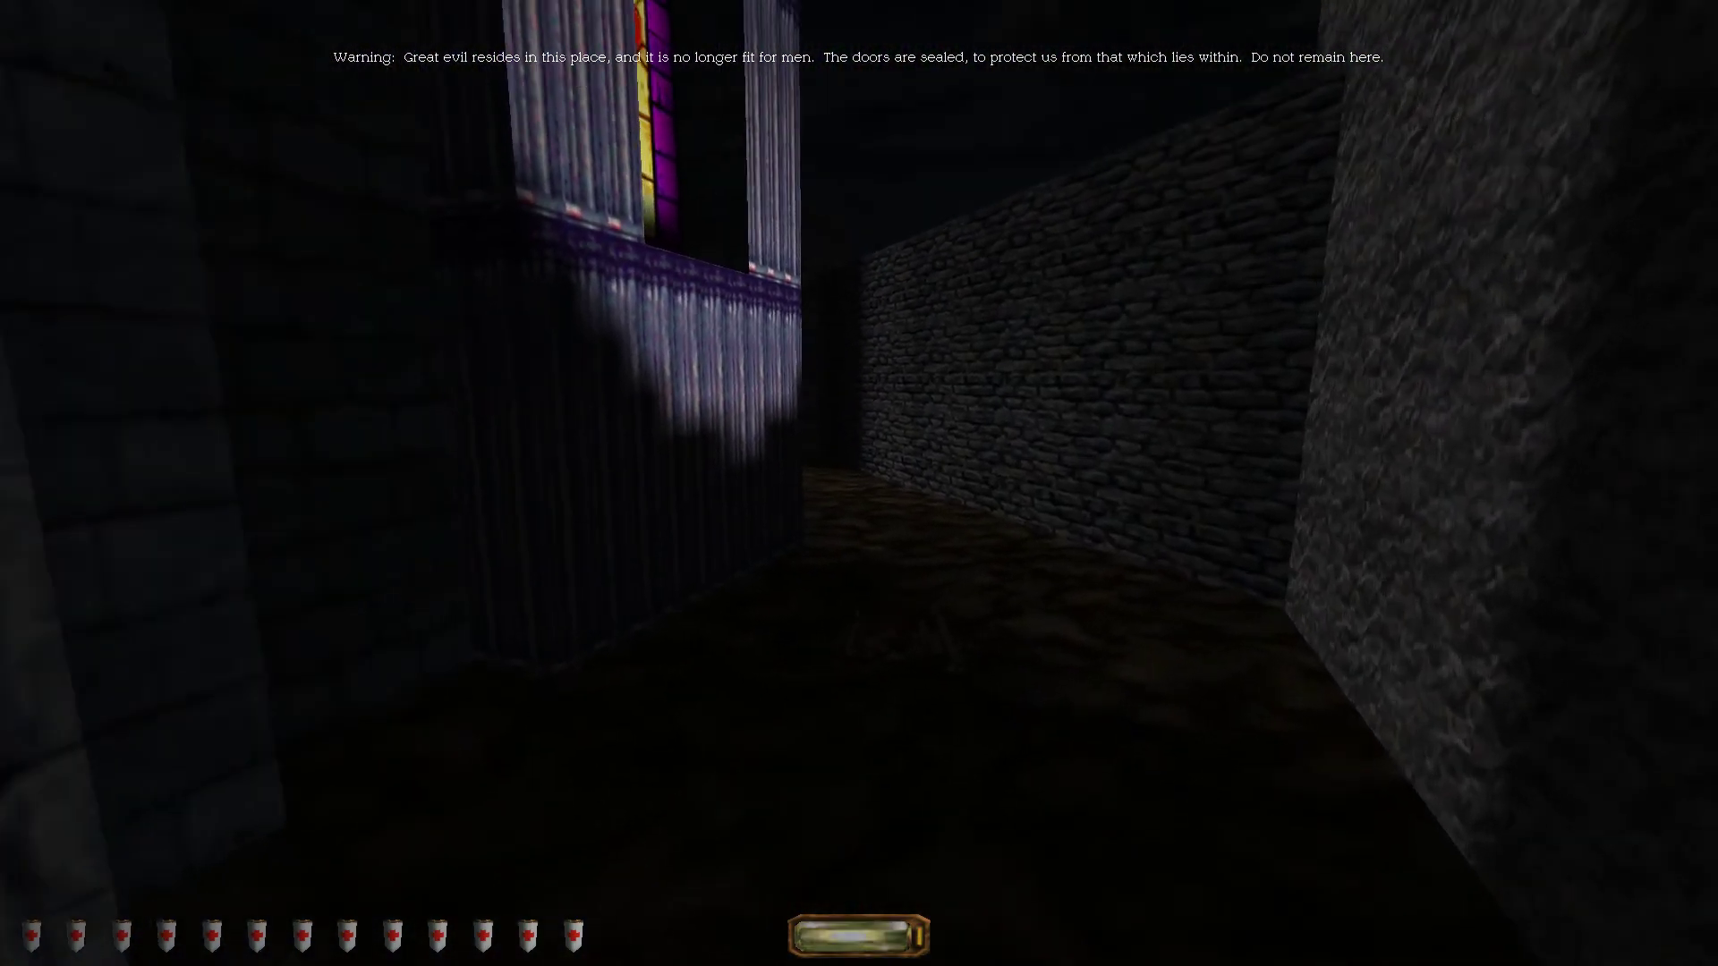
pyautogui.press('w')
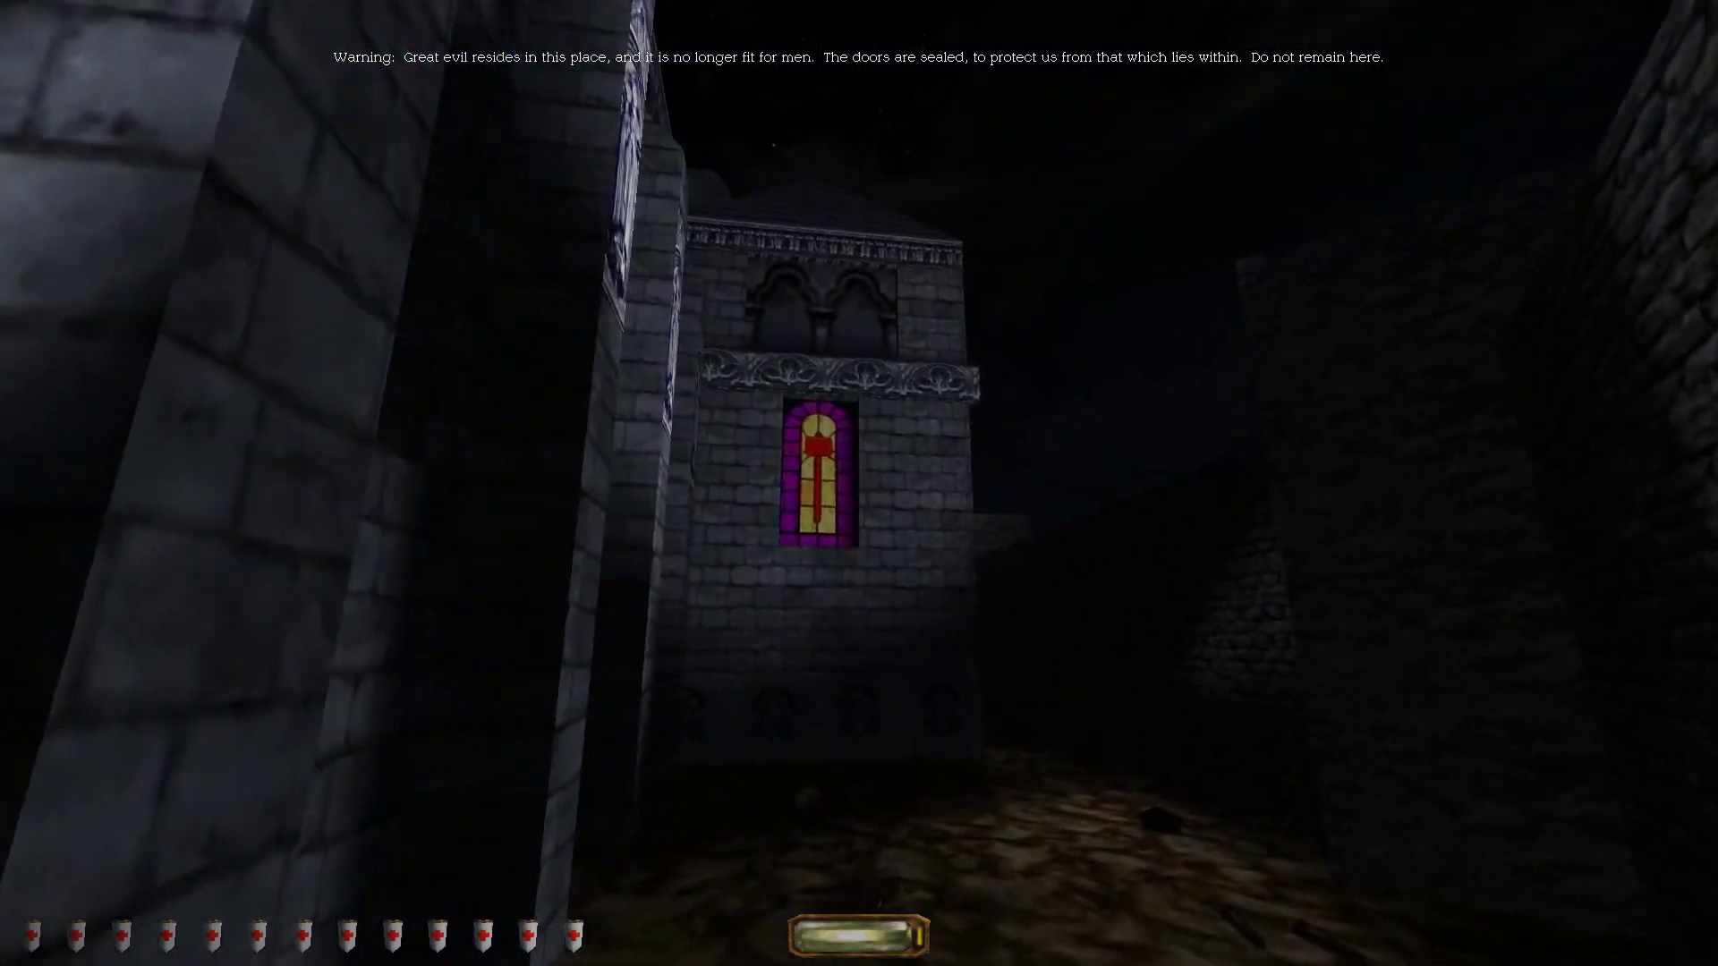
pyautogui.press('w')
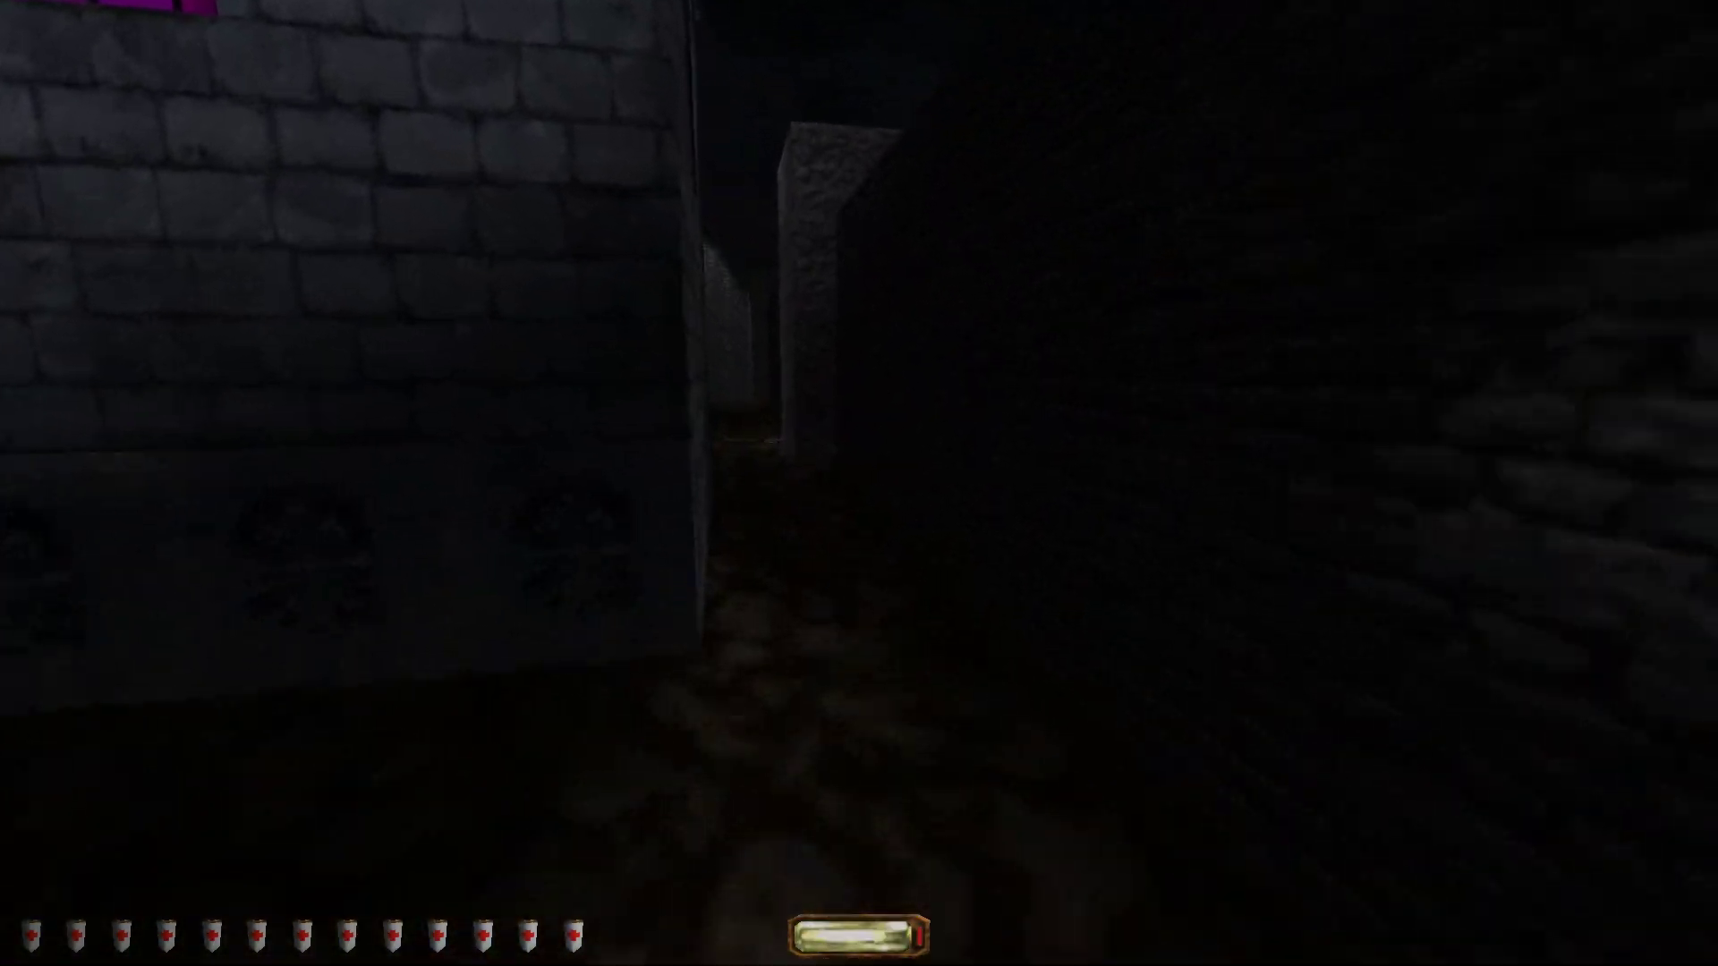
pyautogui.press('w')
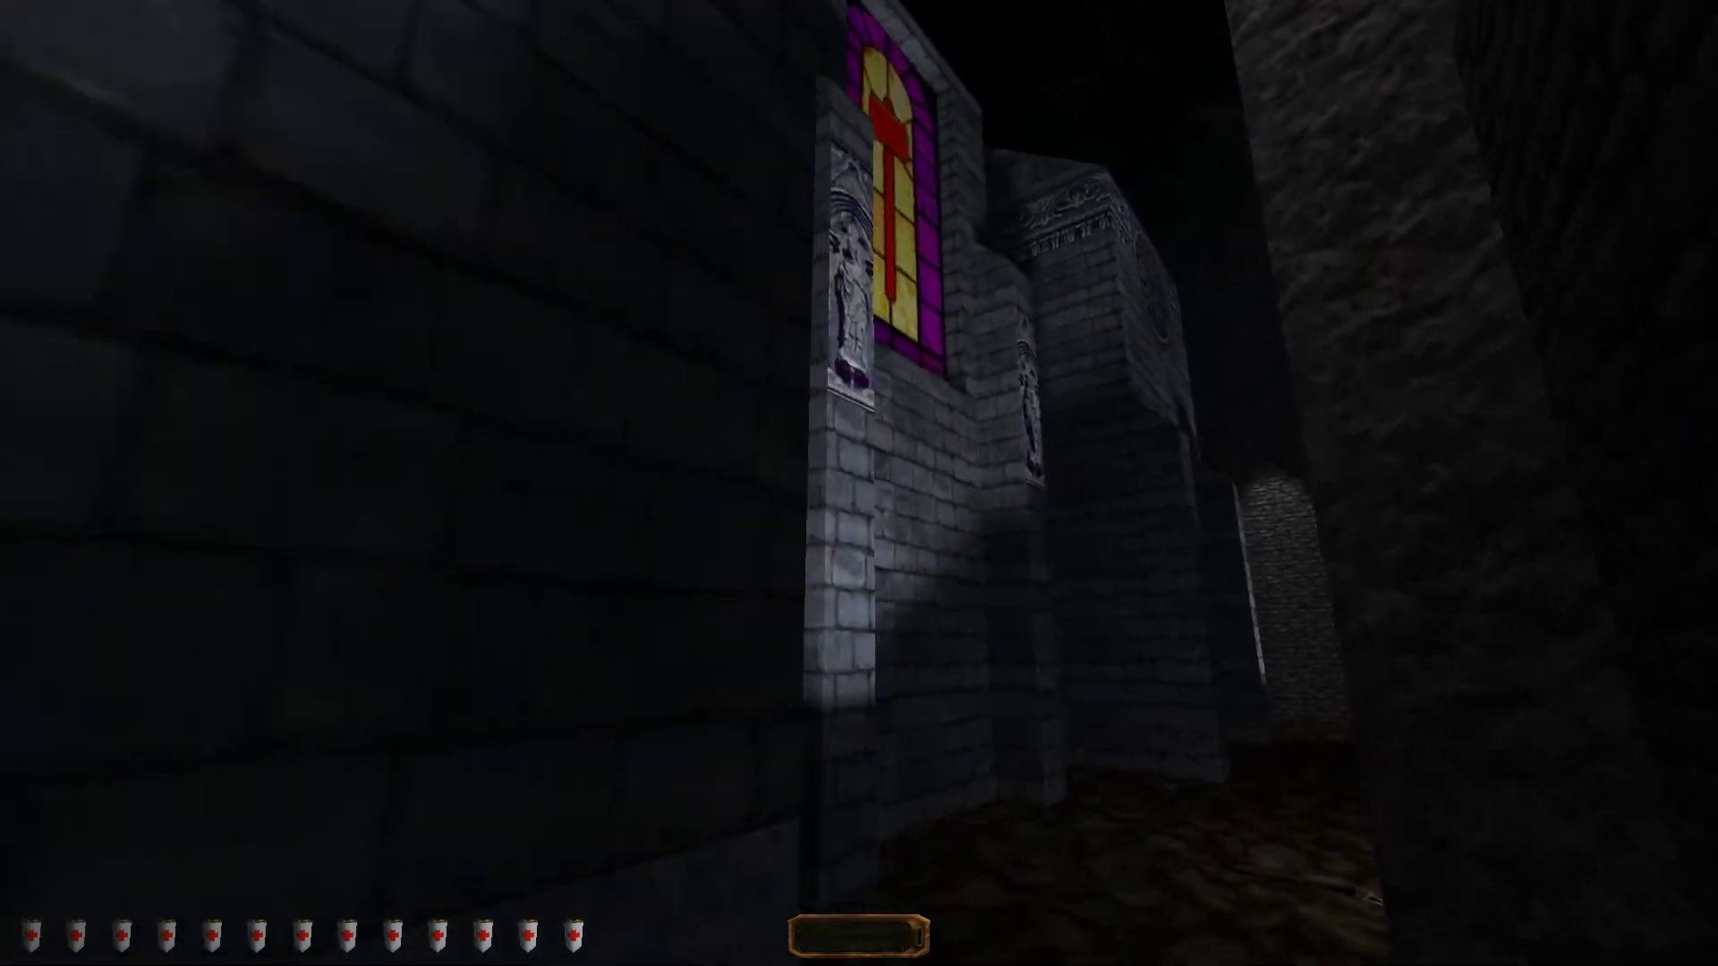
pyautogui.press('w')
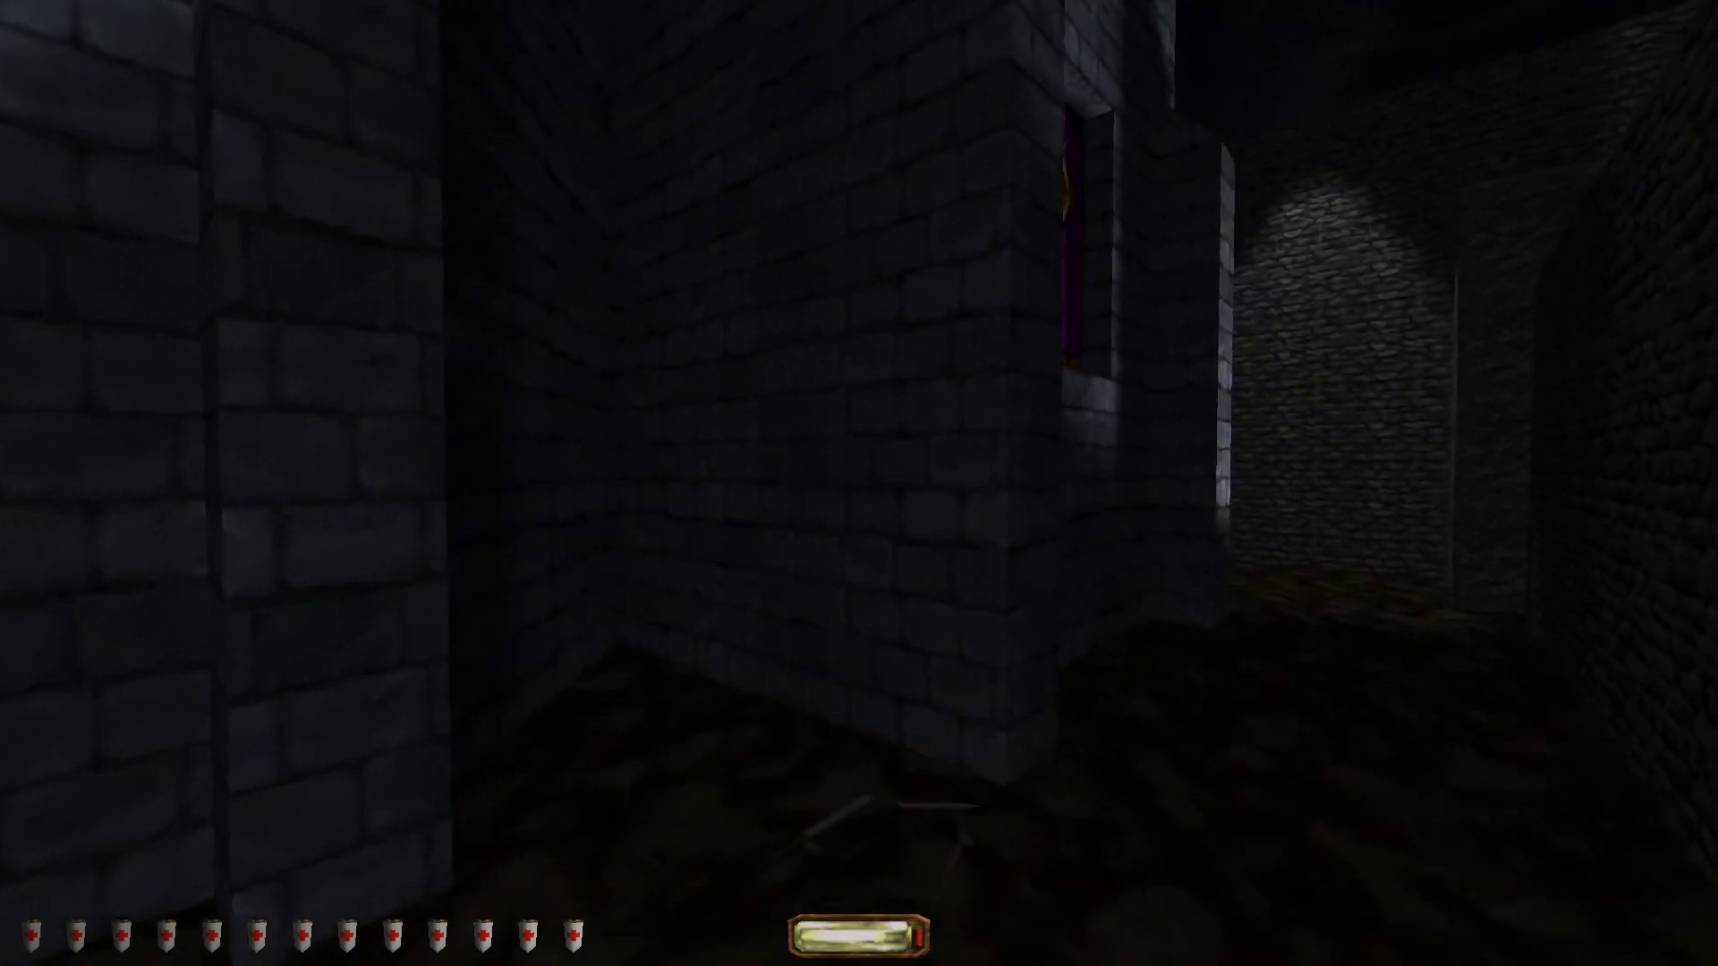
# - Edge up to the side opening, peer into the lit hall, then back away left
pyautogui.press('w')
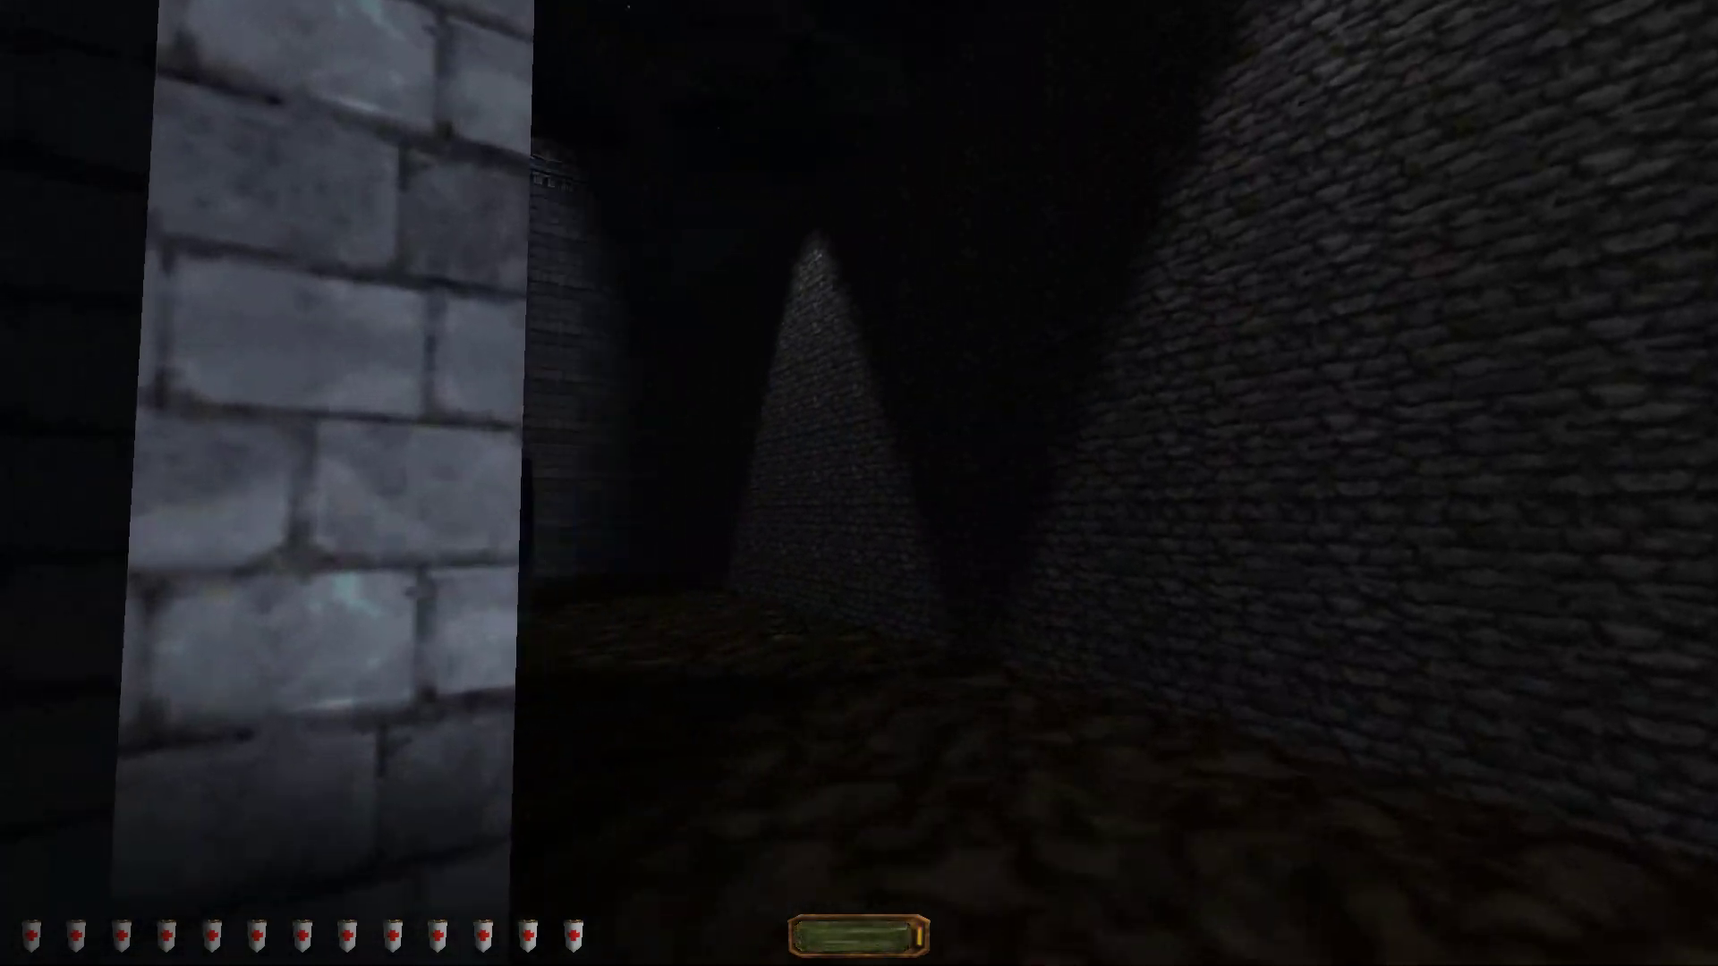
pyautogui.press('w')
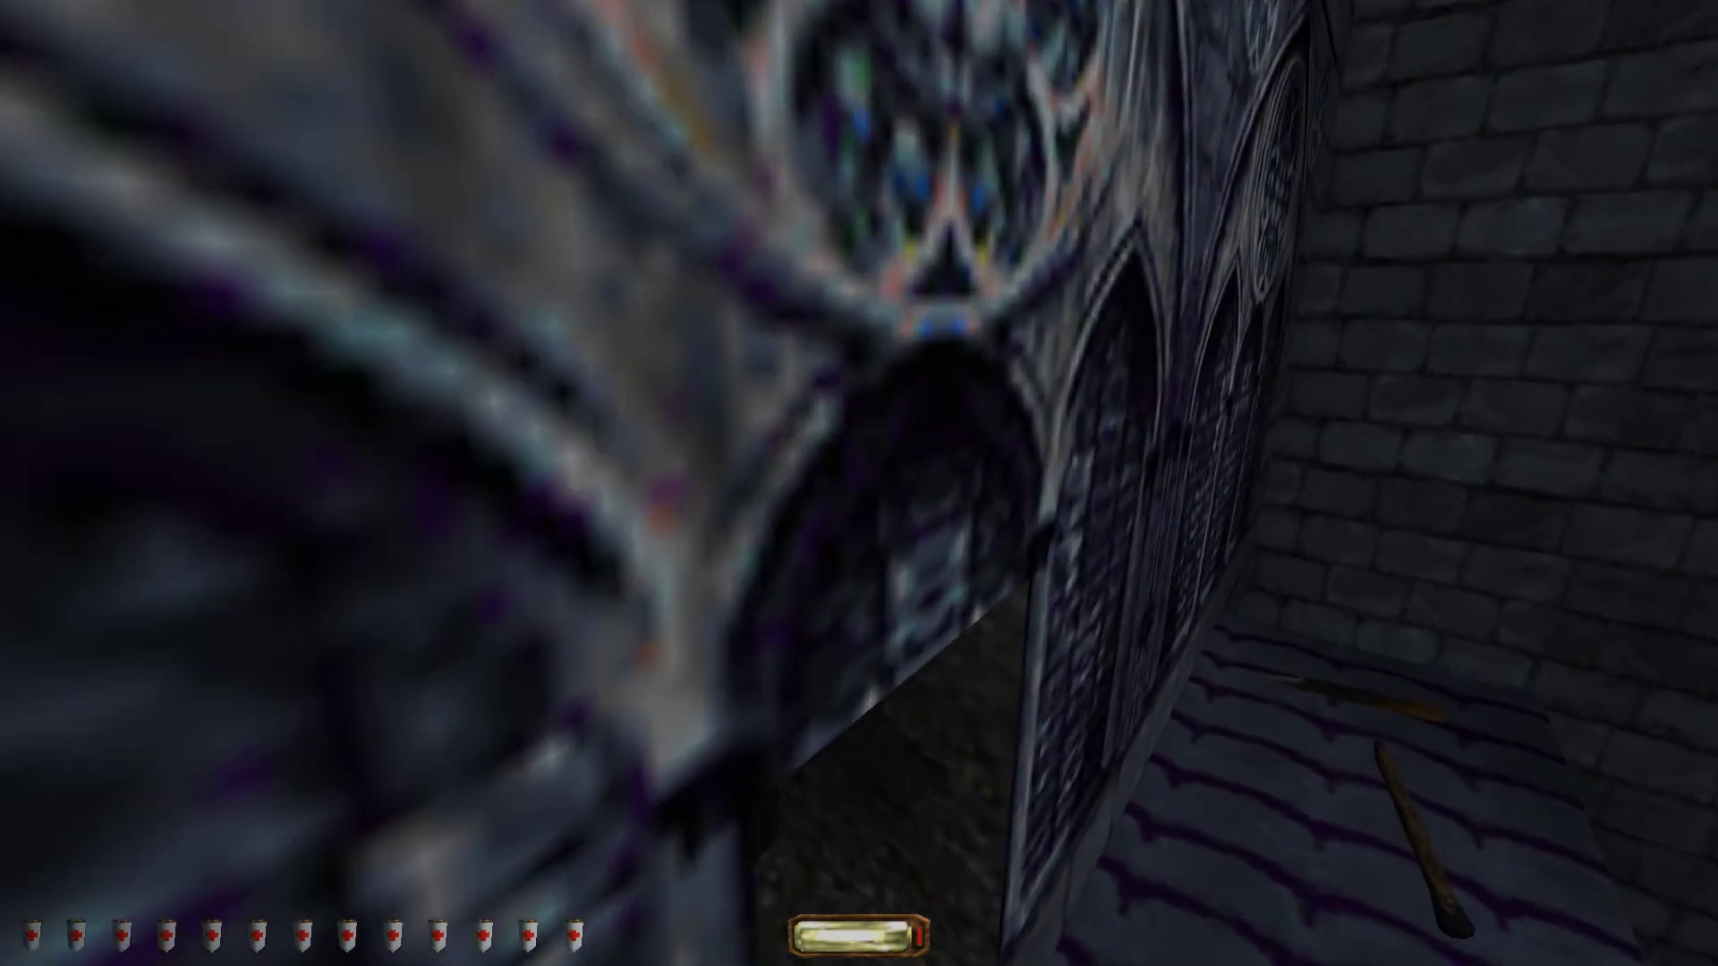
pyautogui.press('w')
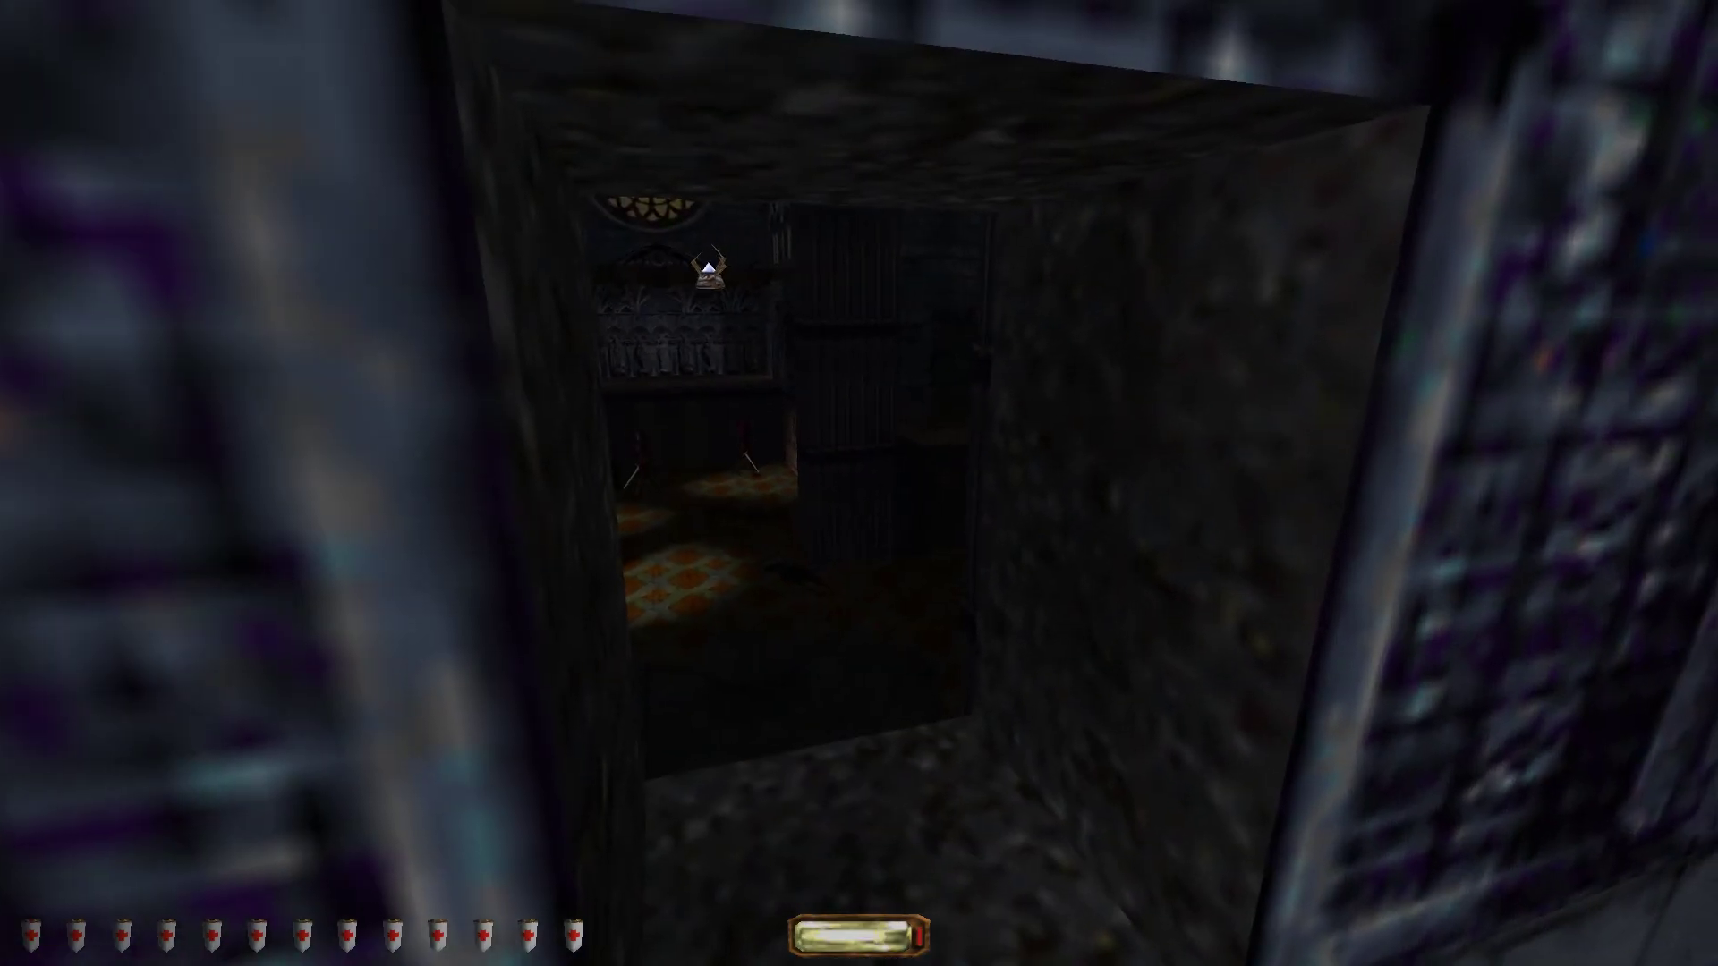
pyautogui.press('w')
pyautogui.press('w')
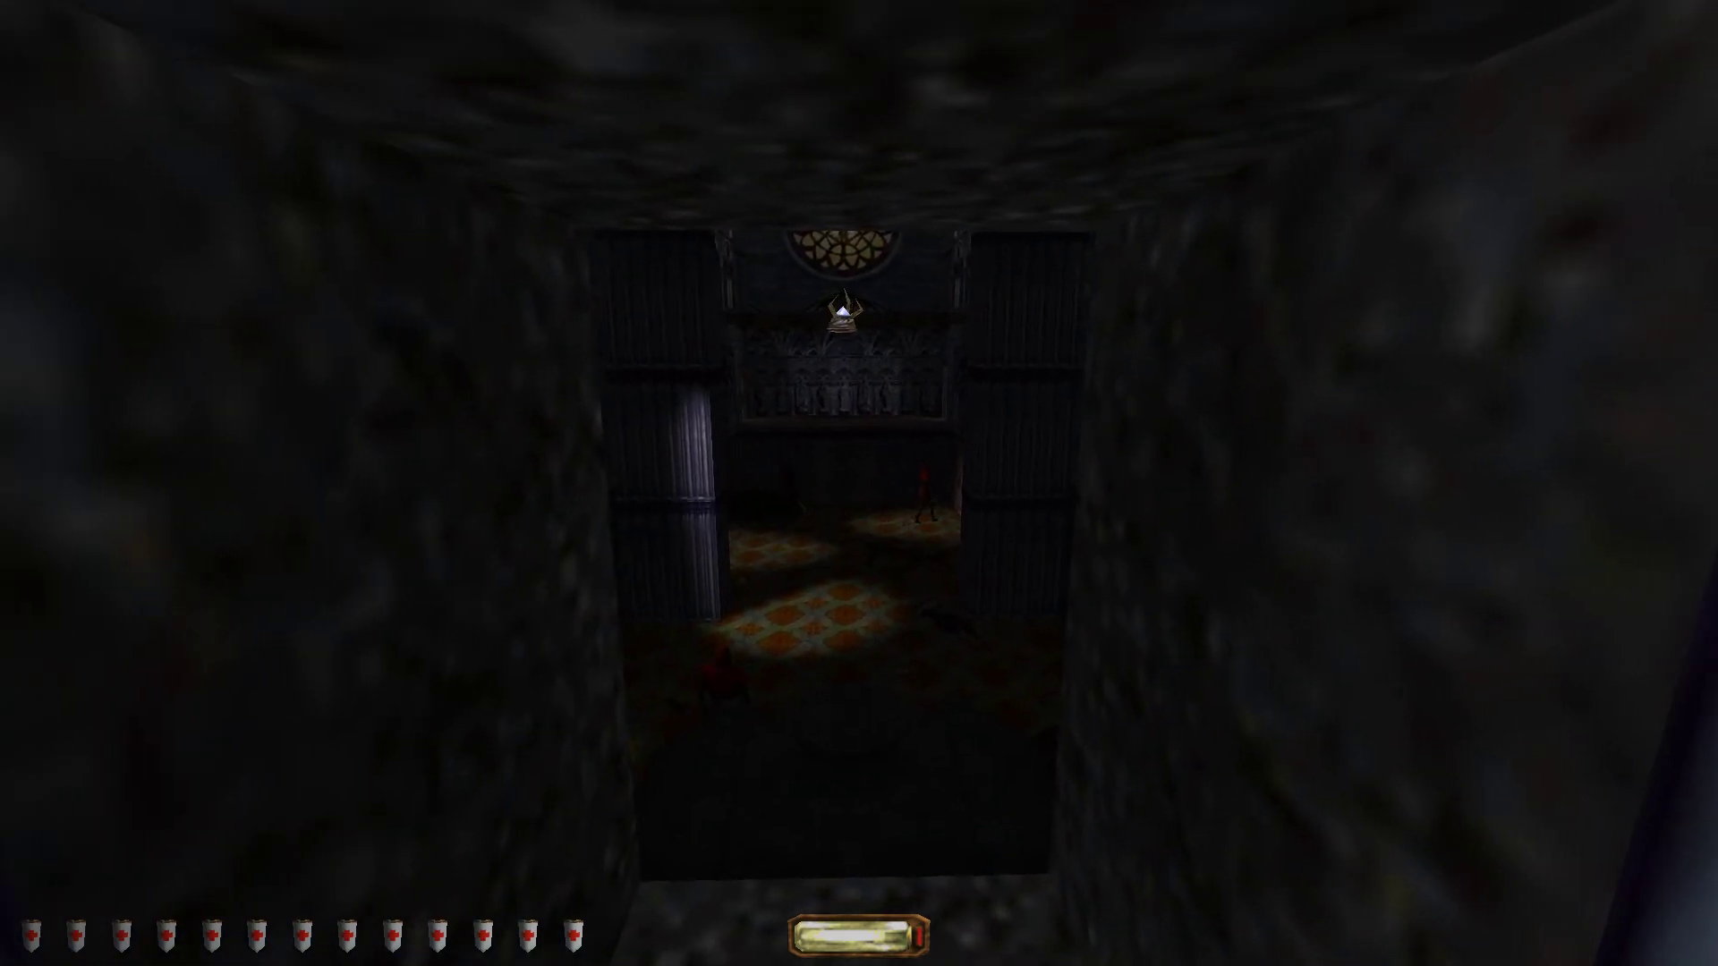
pyautogui.press('w')
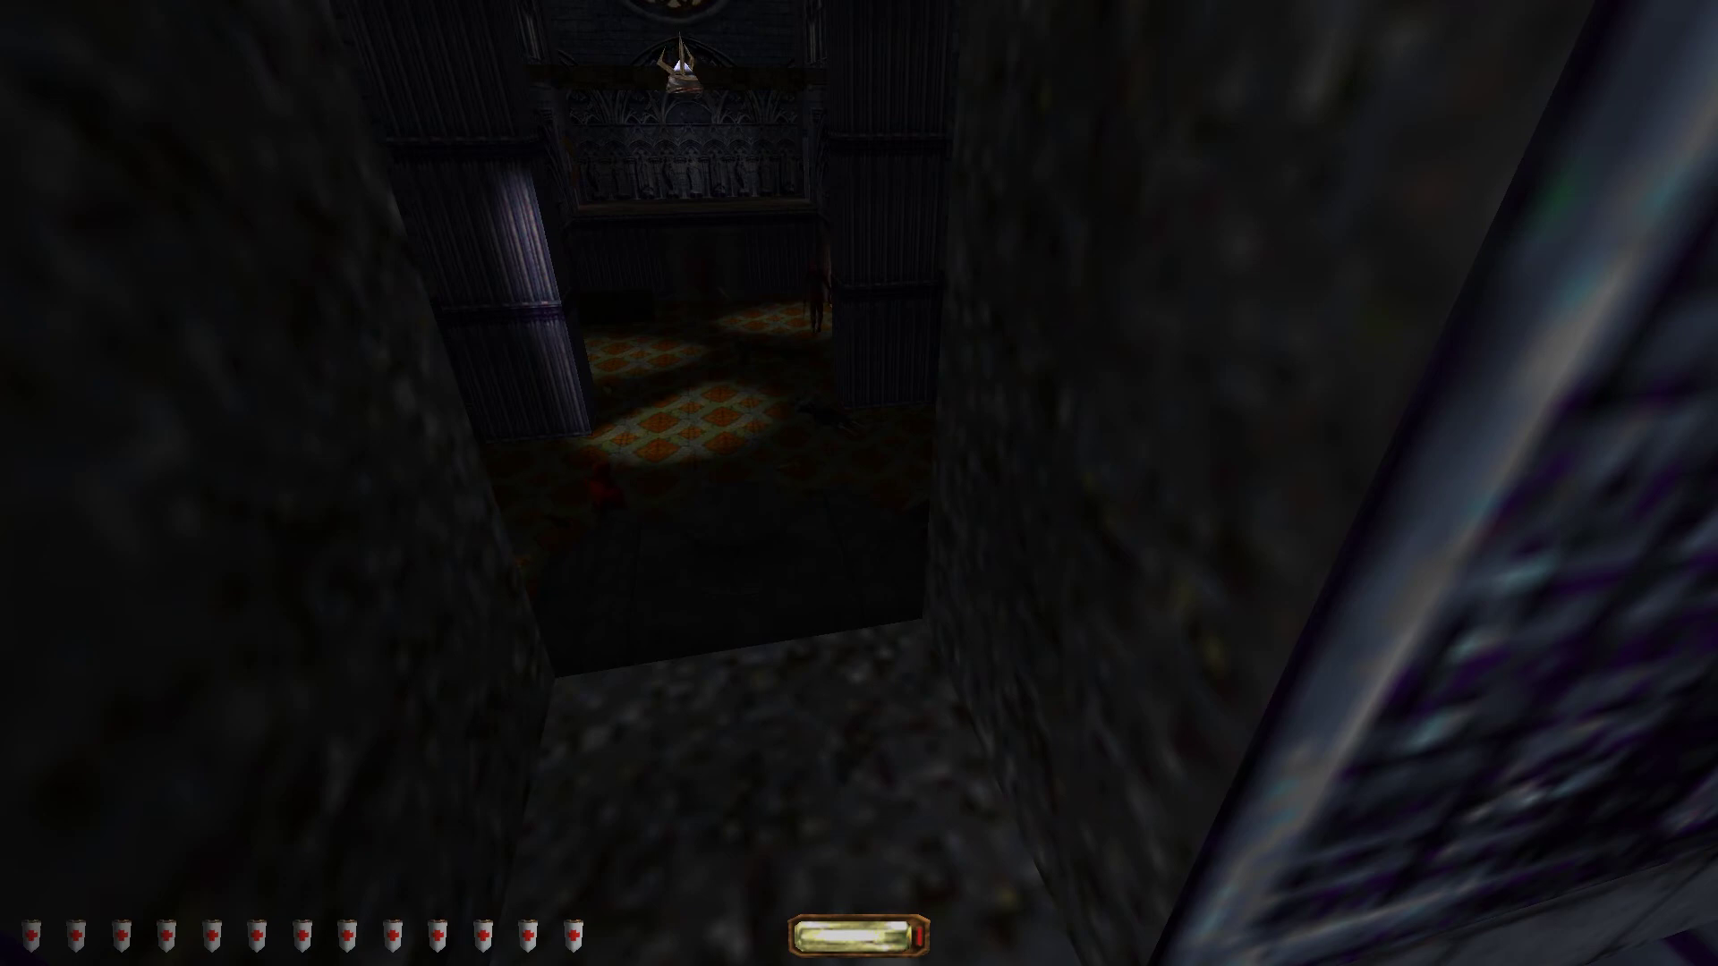
pyautogui.press('w')
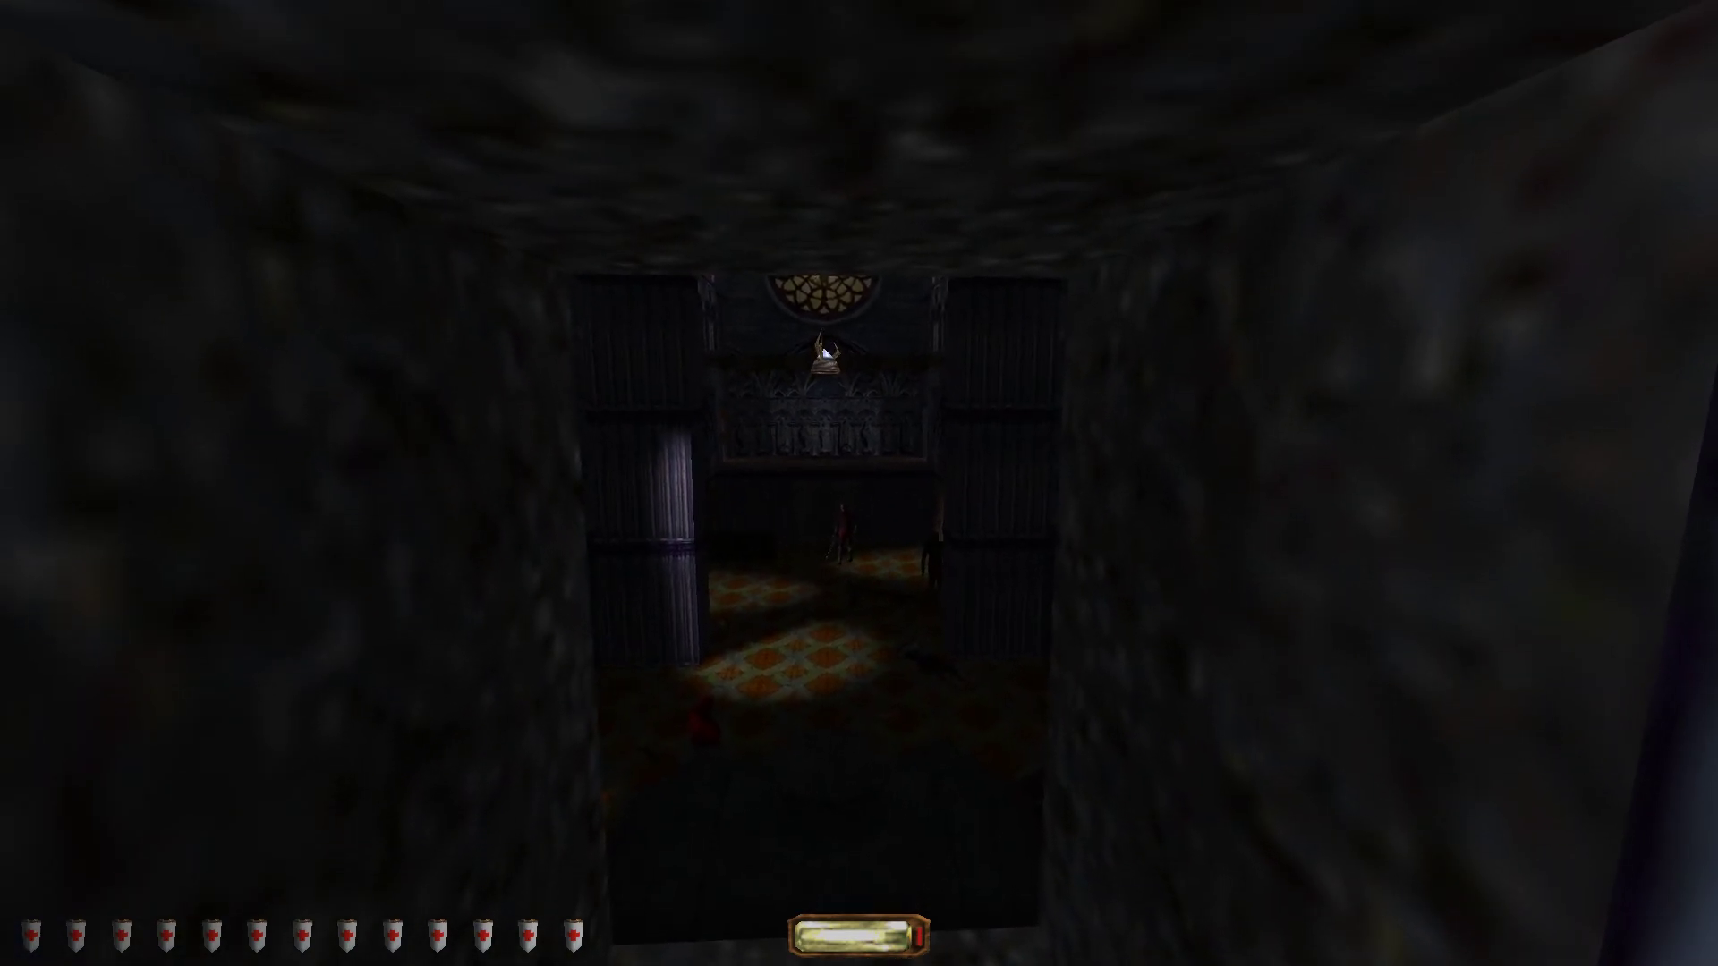
pyautogui.press('s')
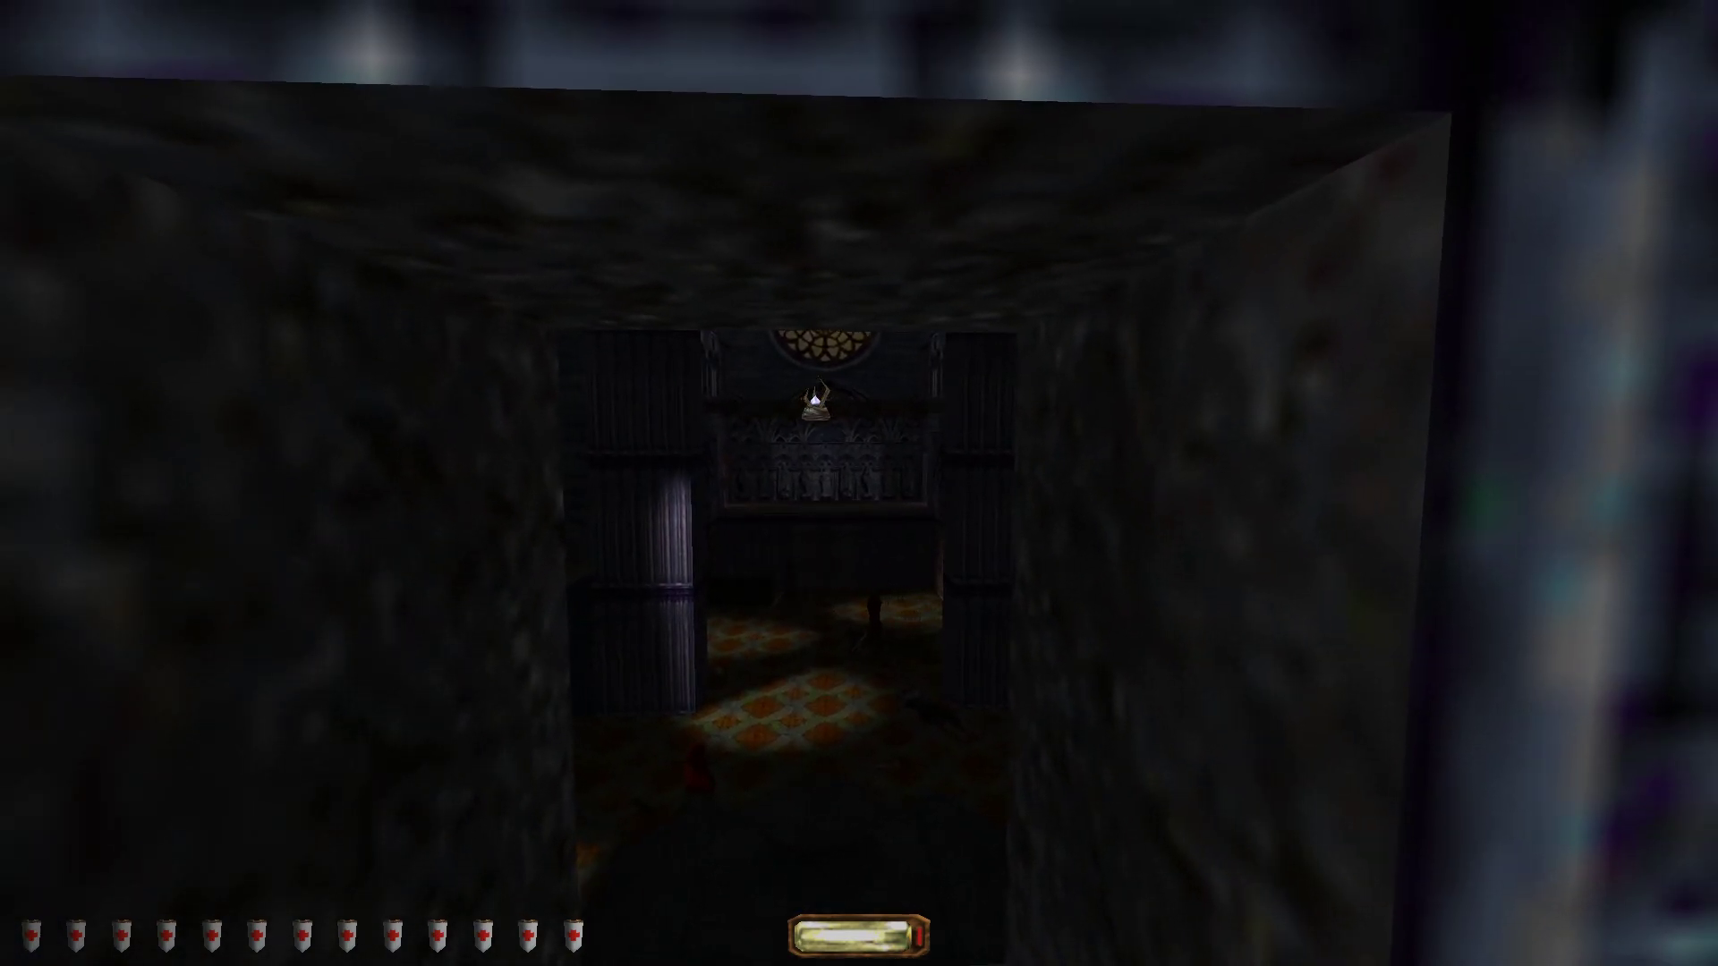
pyautogui.press('a')
pyautogui.press('a')
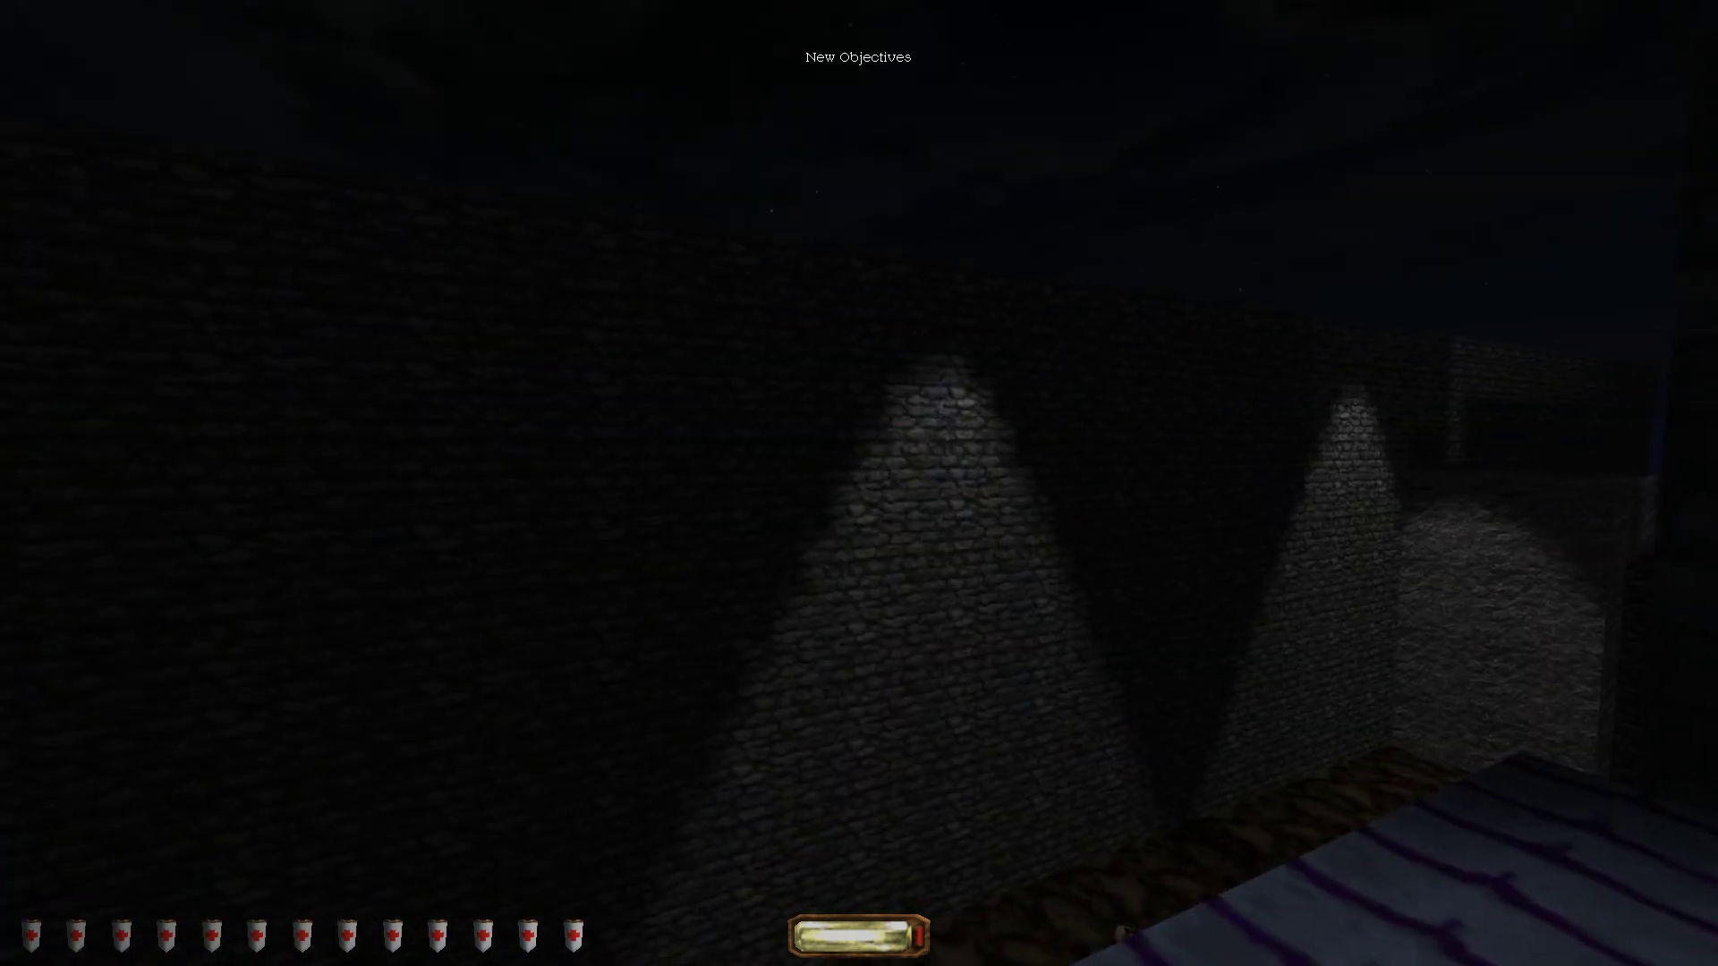
# - Open the map's objectives list showing Find the Cathedral checked off
pyautogui.press('m')
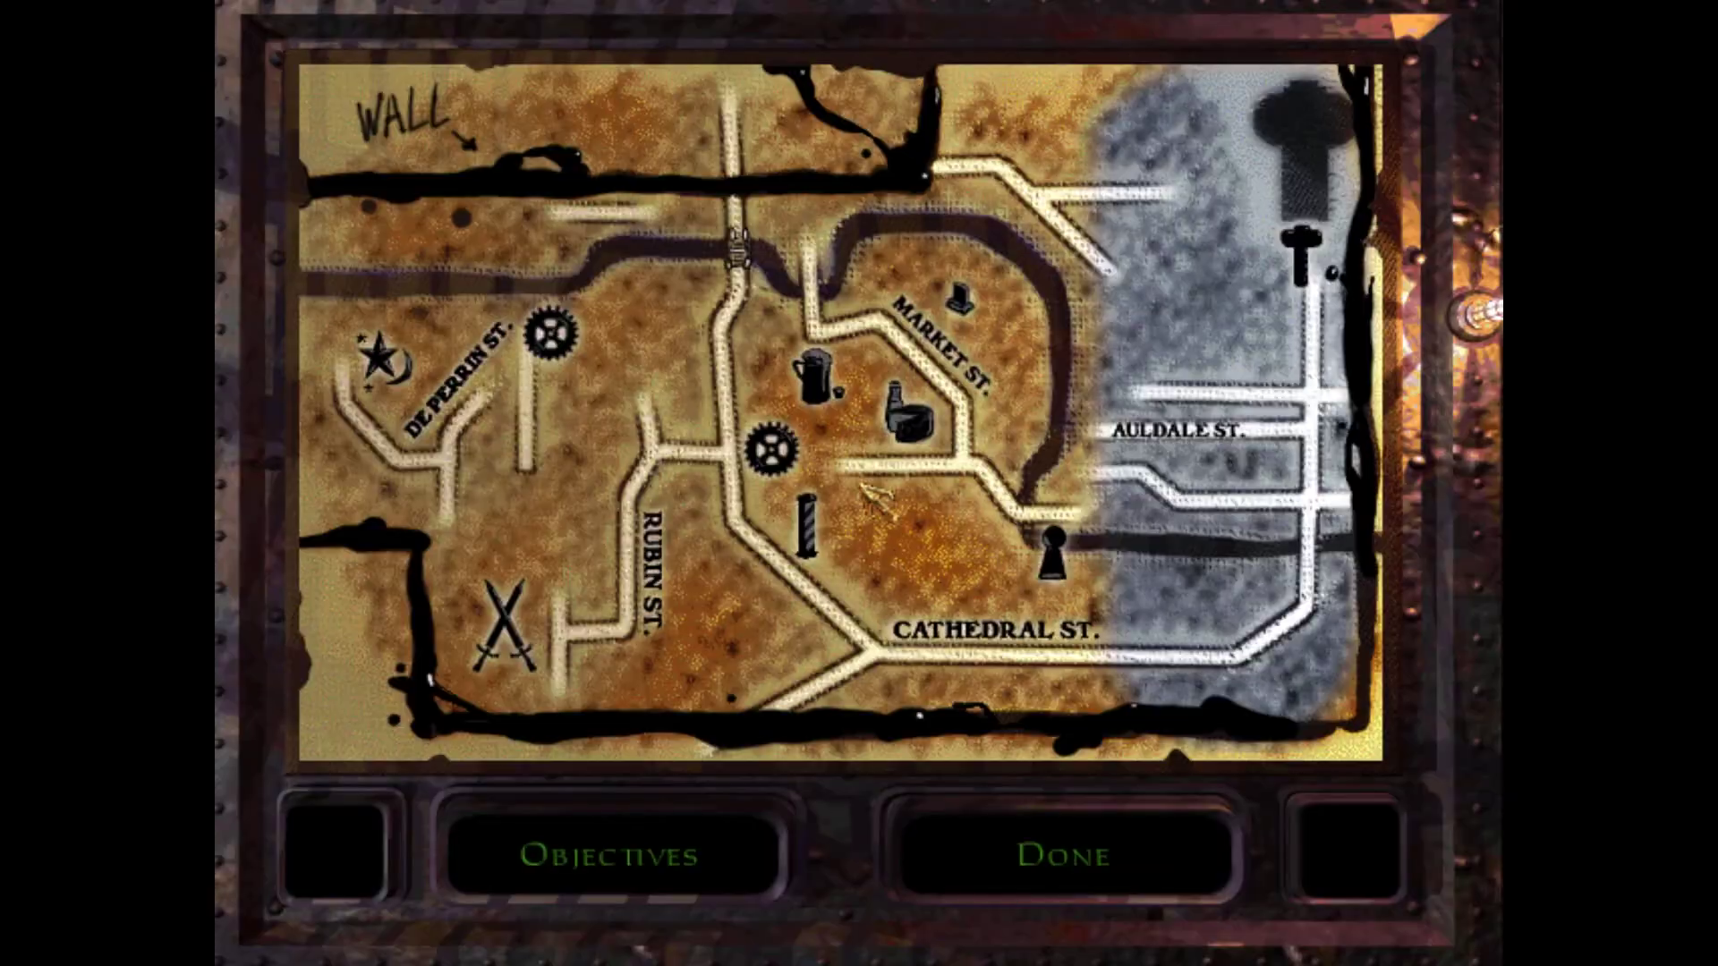
pyautogui.click(723, 873)
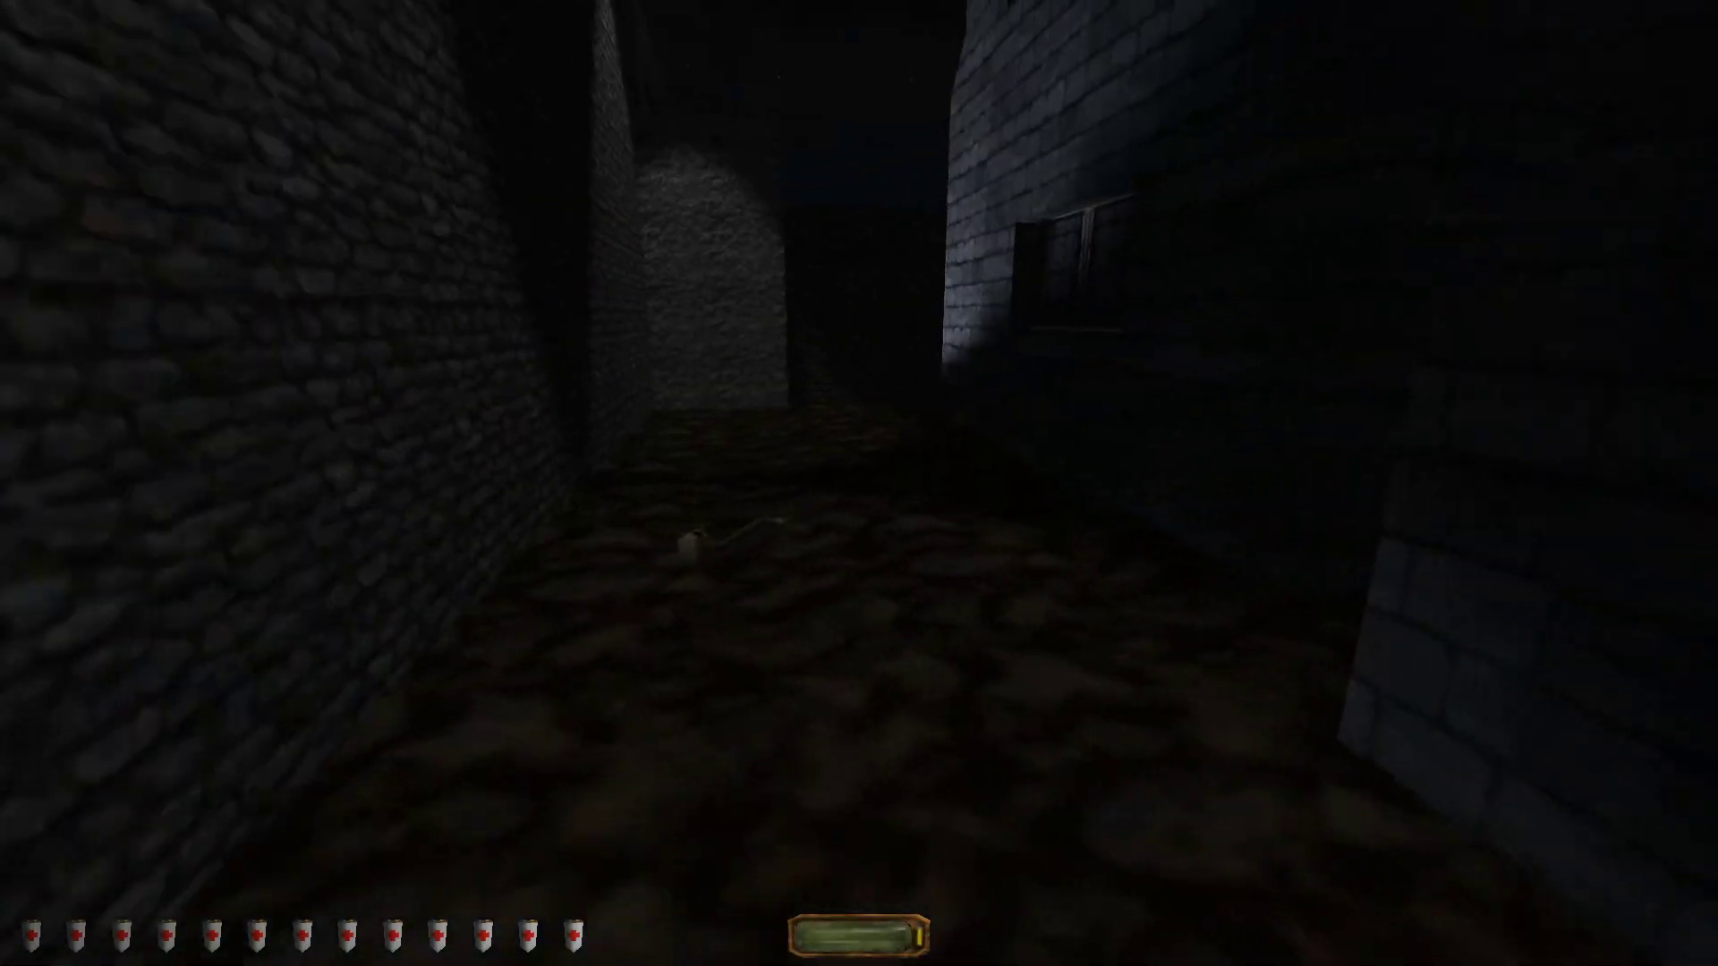
# - Walk the dark alleys along the lit chapel wall to the statue doorway
pyautogui.press('w')
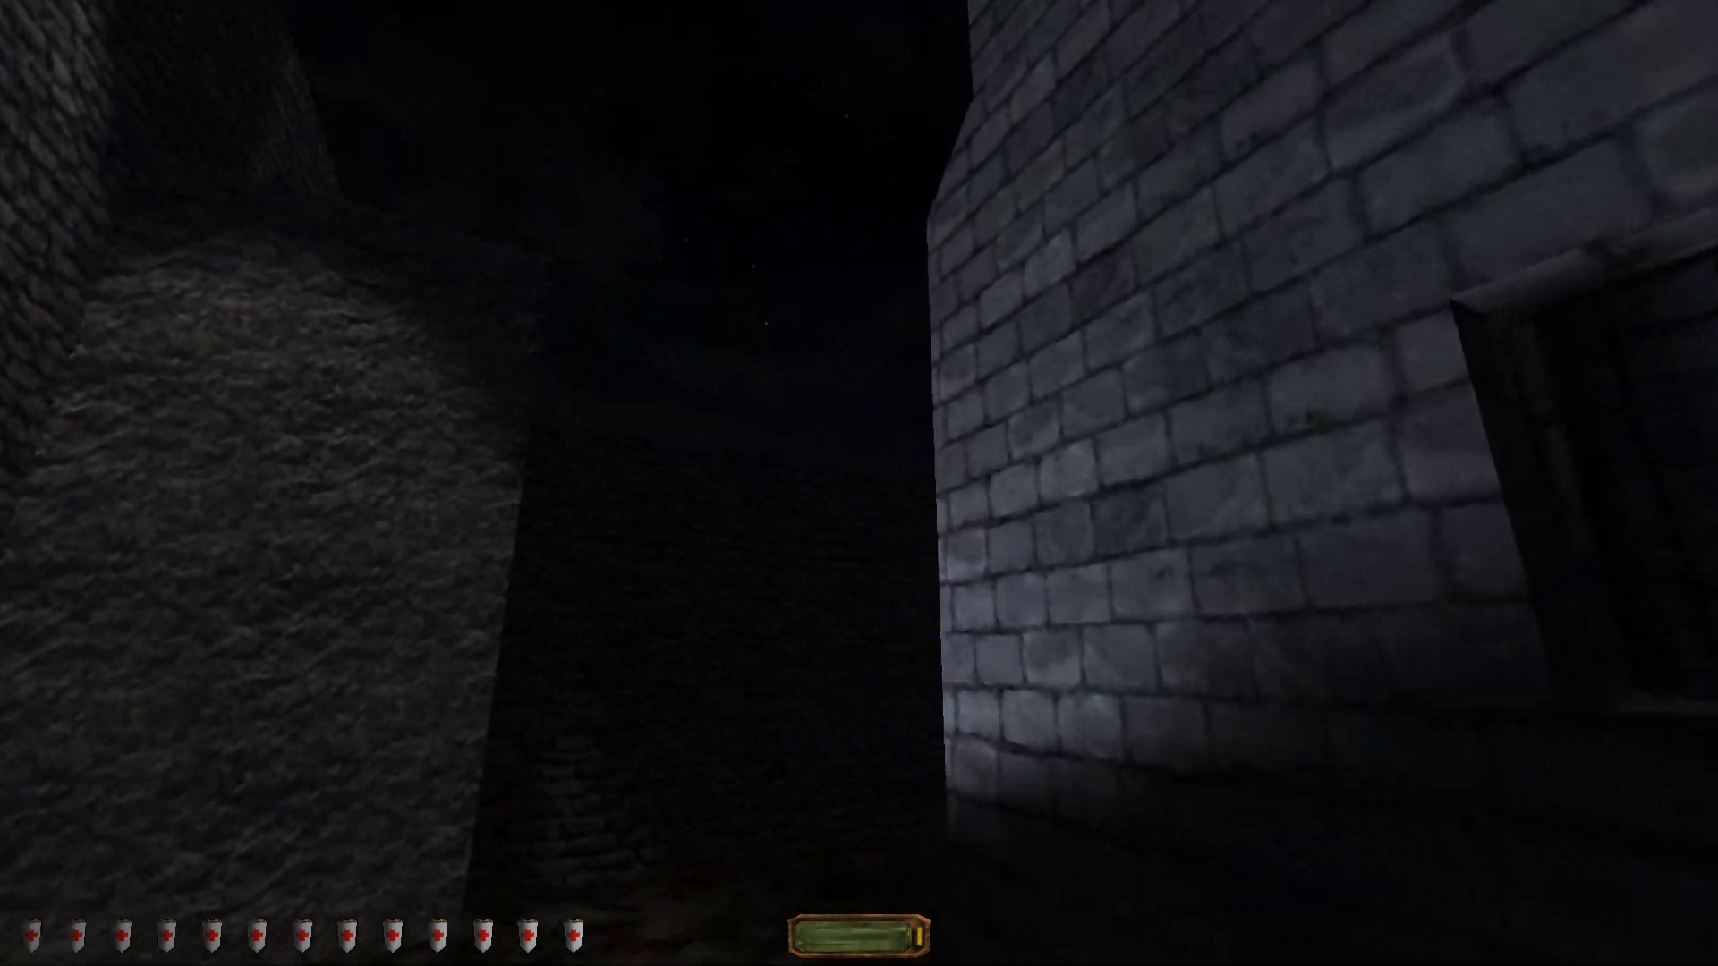
pyautogui.press('w')
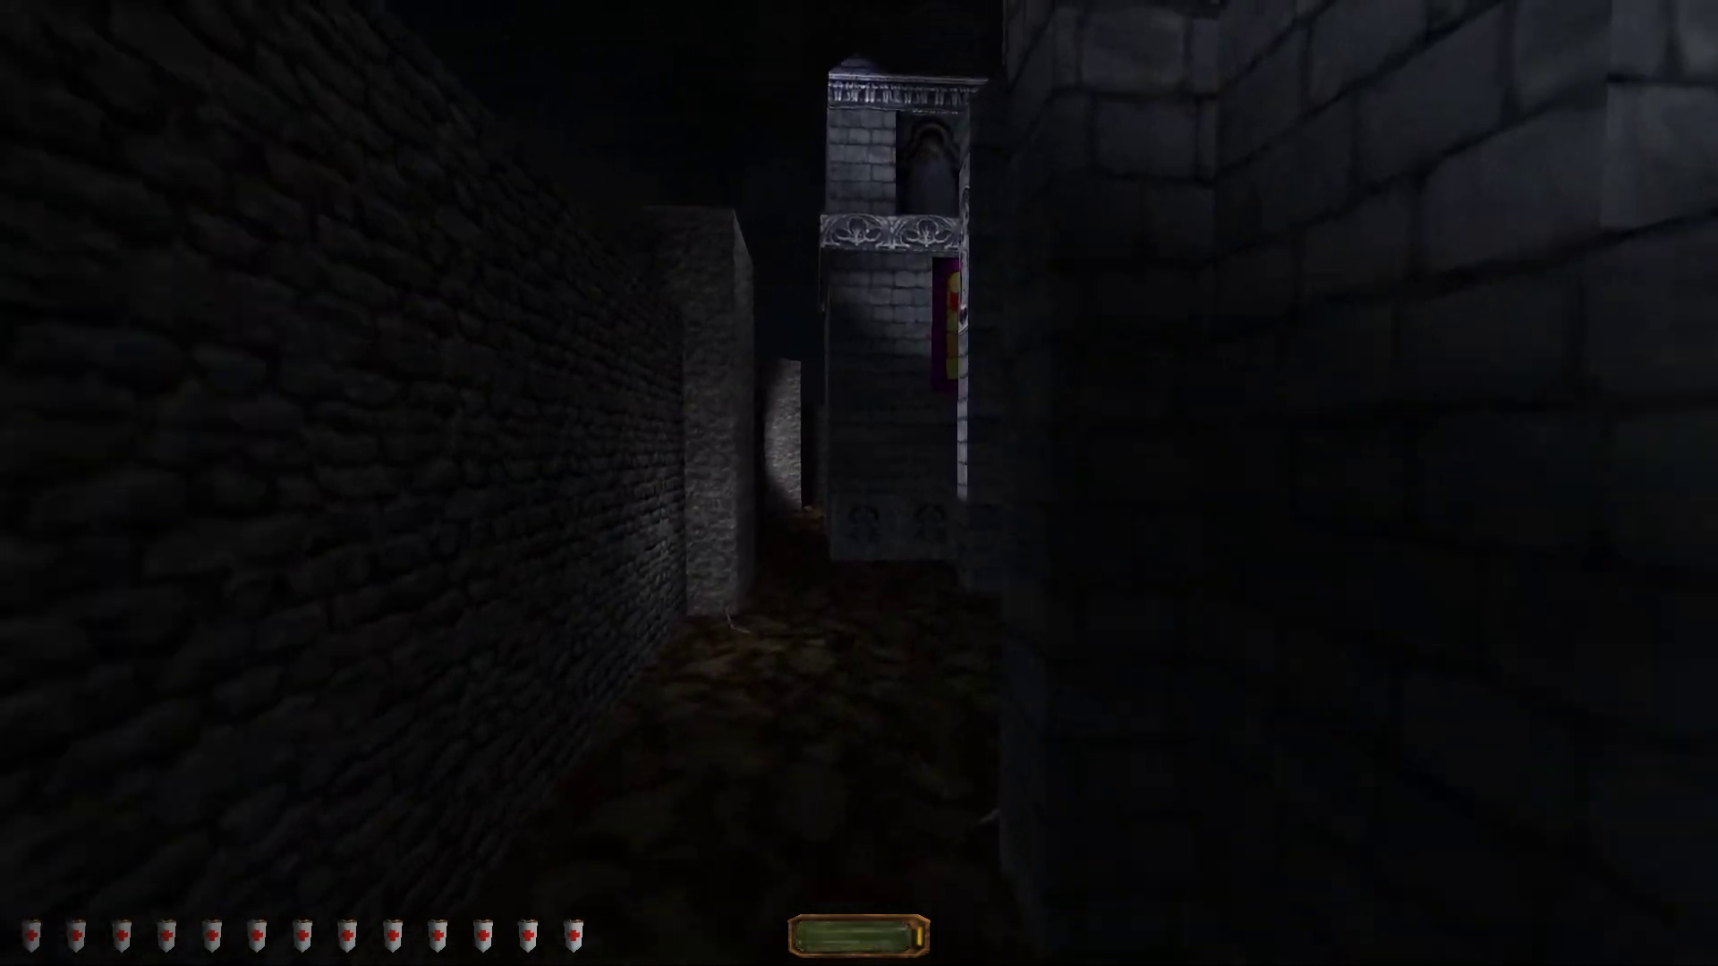
pyautogui.press('w')
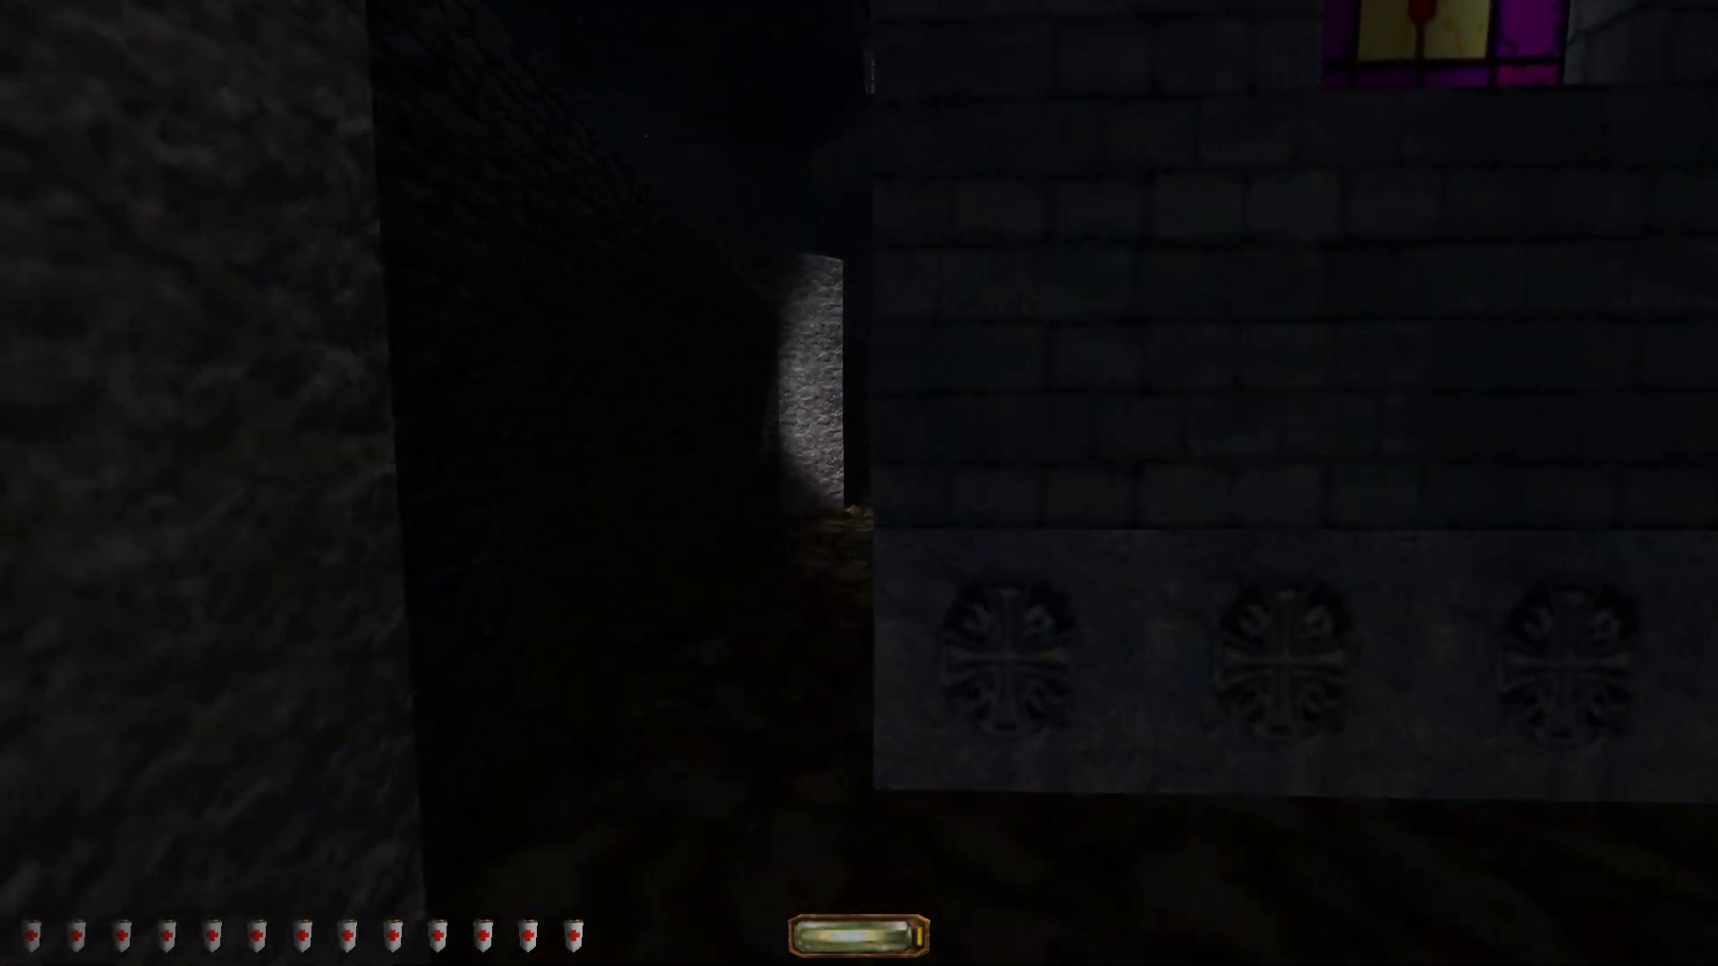
pyautogui.press('w')
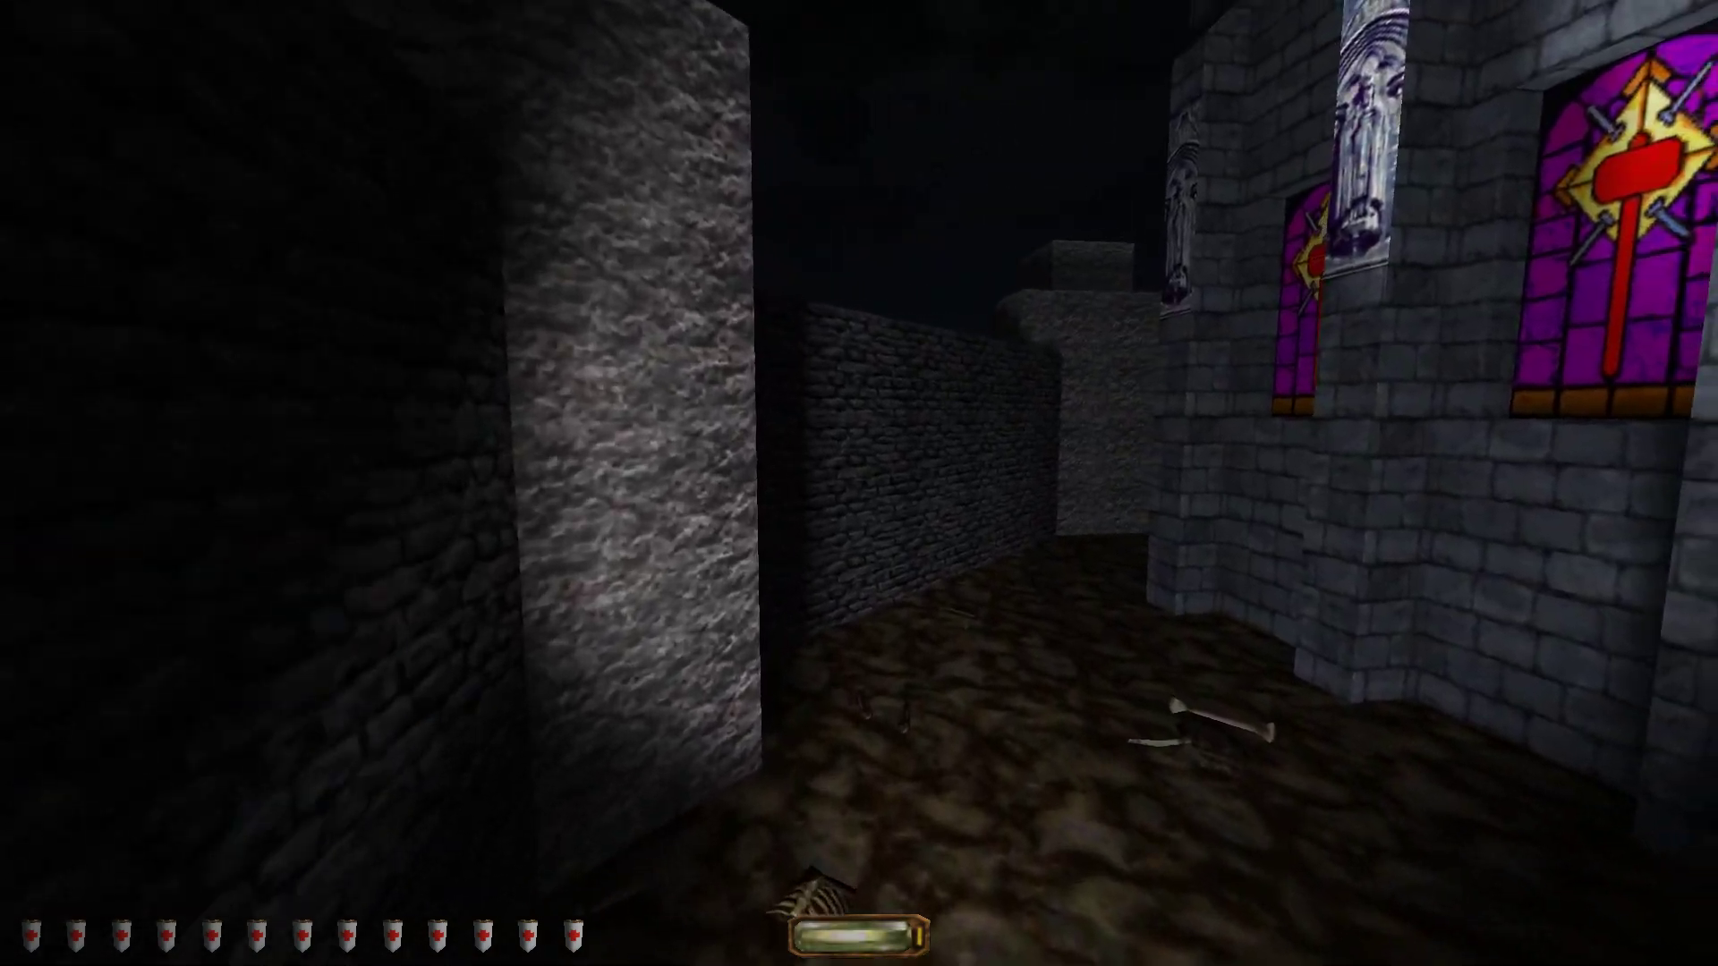
pyautogui.press('w')
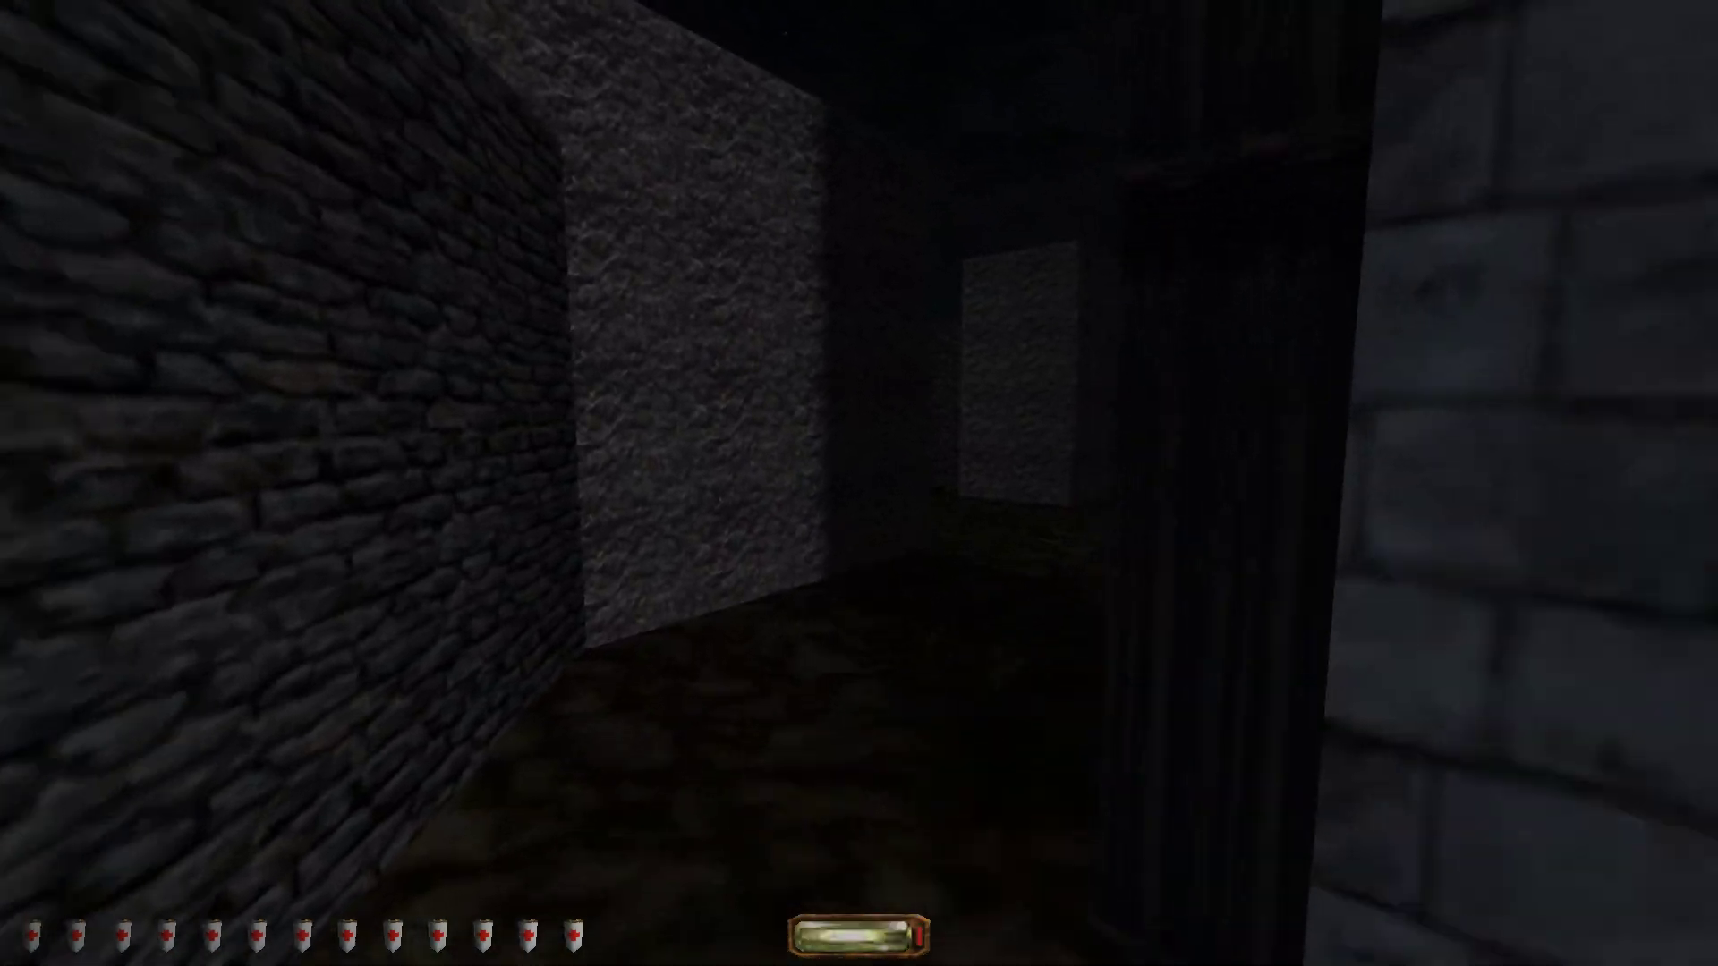
pyautogui.press('w')
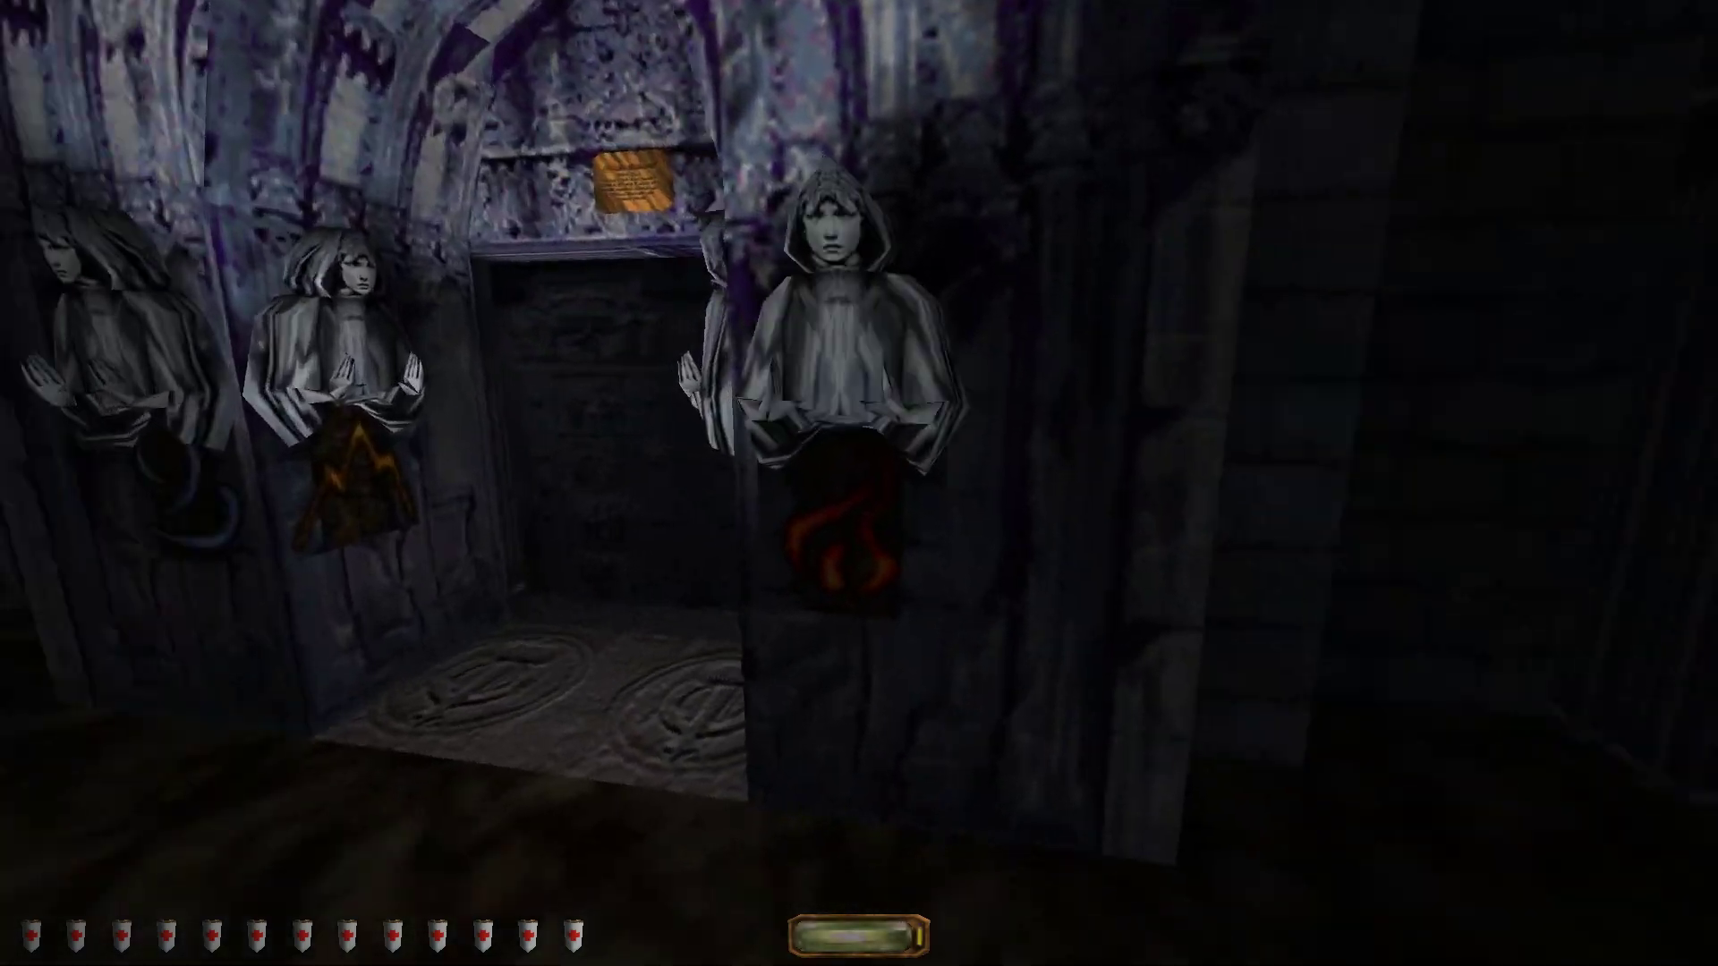
pyautogui.press('w')
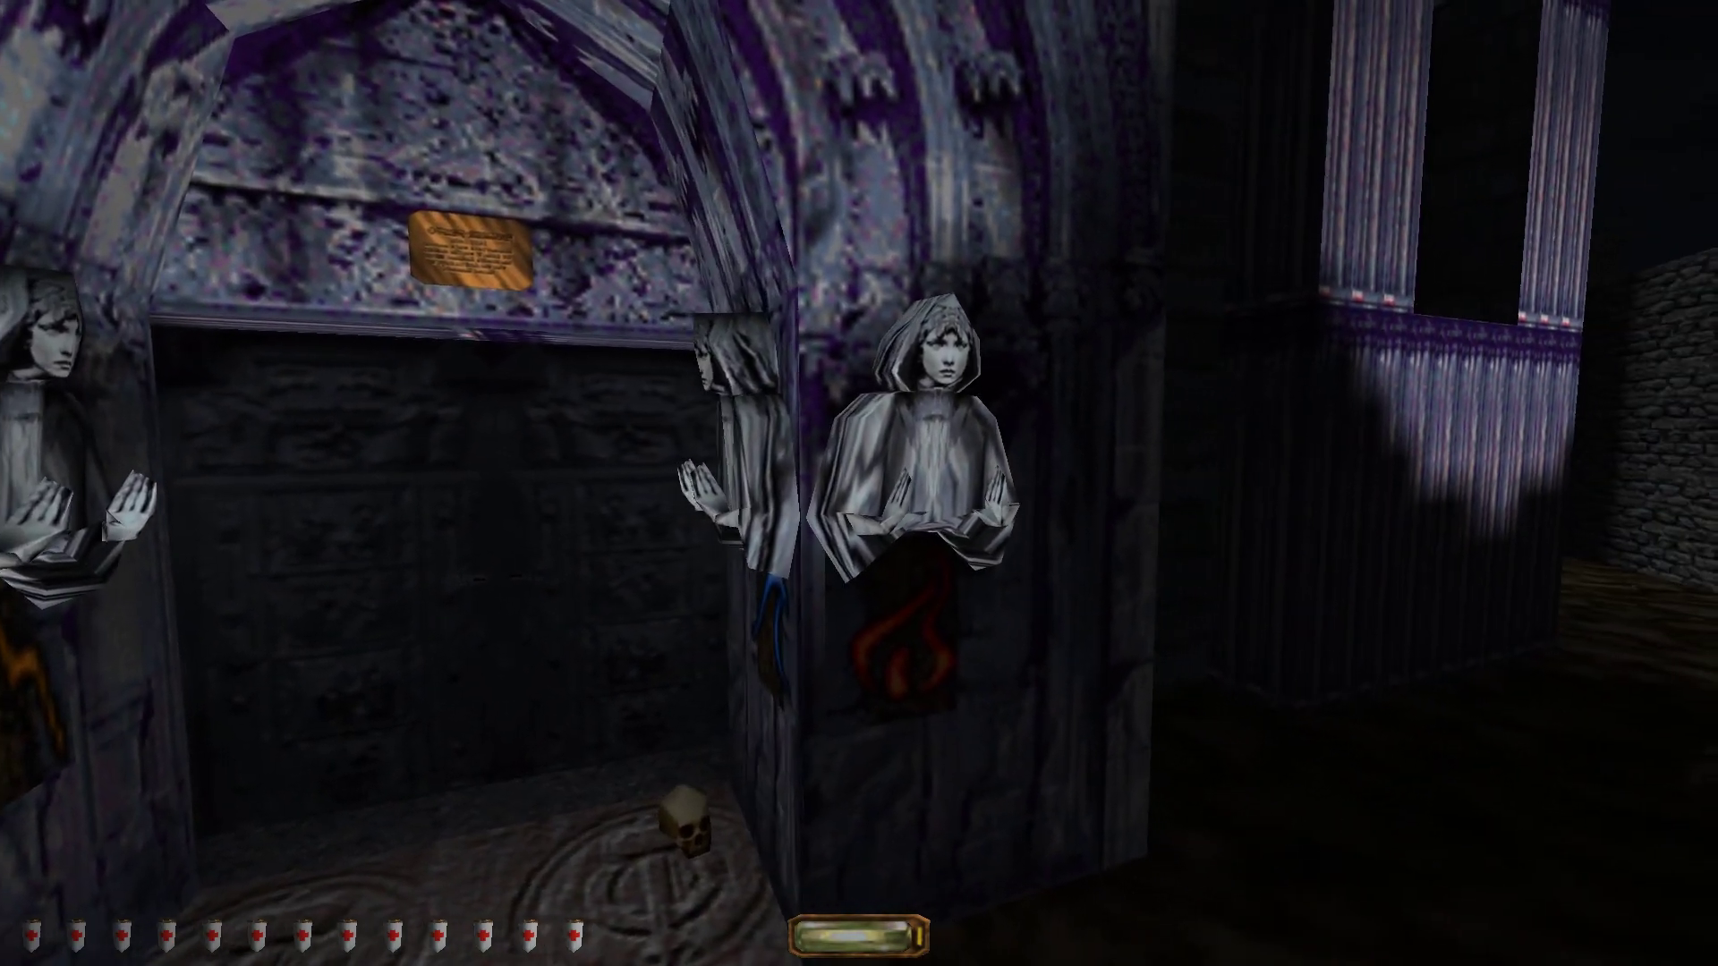
# - Pass the statue pillars and go through the open double doors into the dark room
pyautogui.press('a')
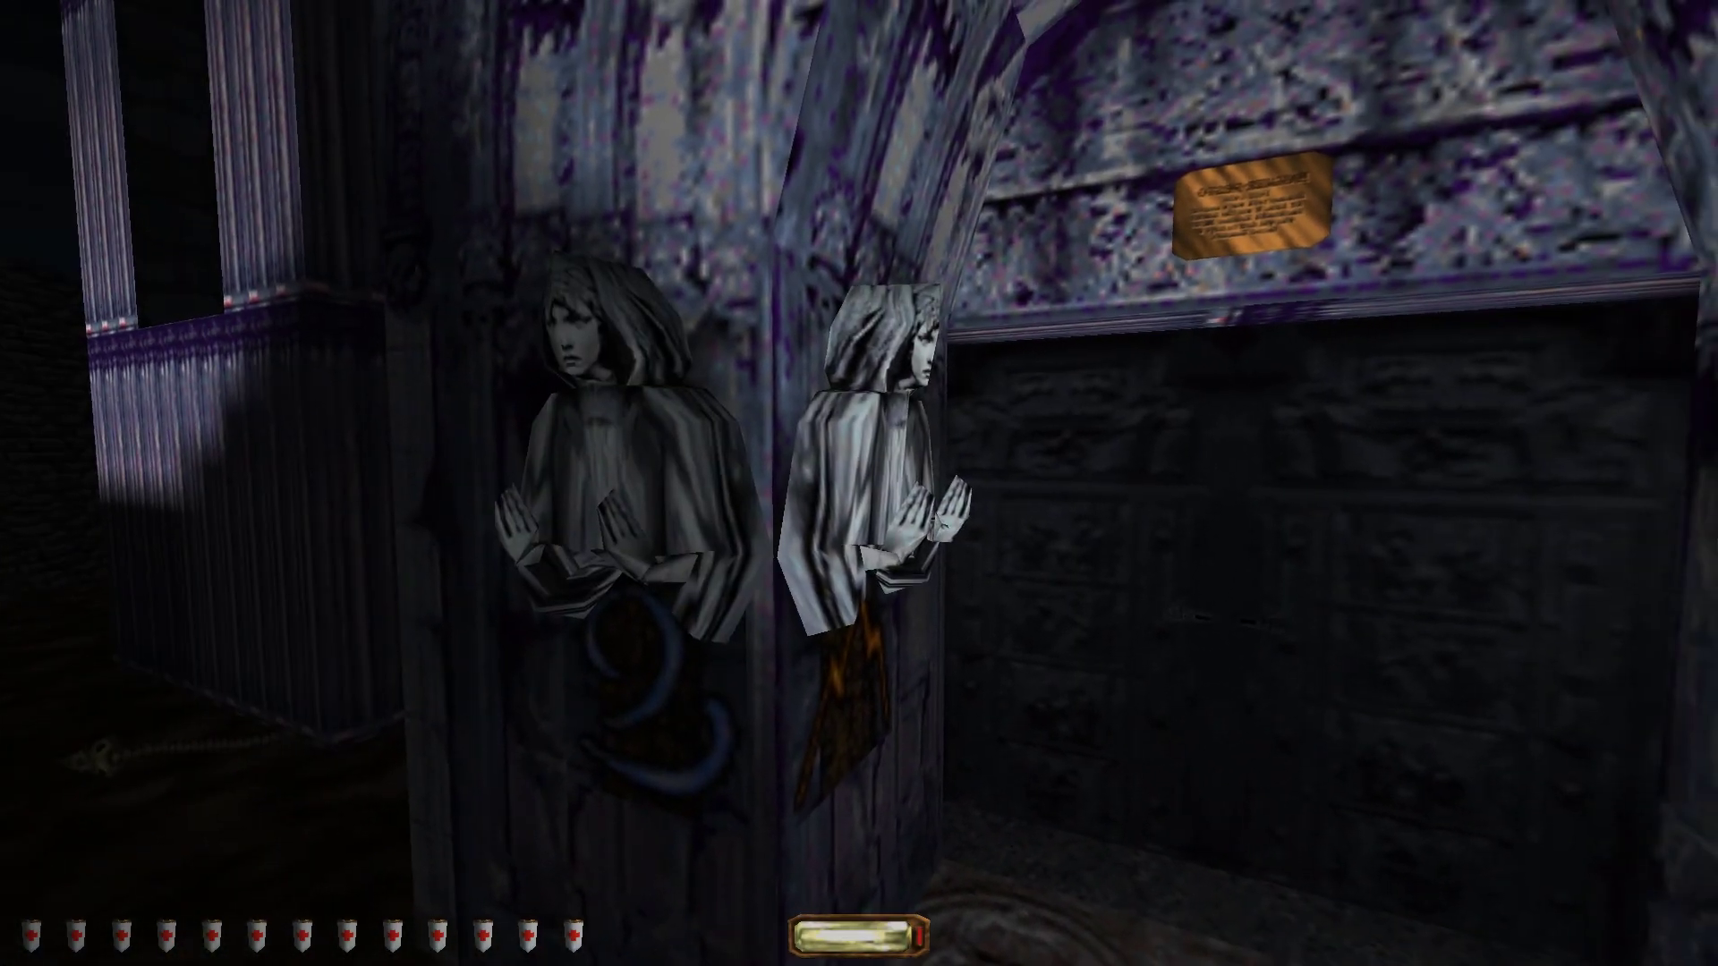
pyautogui.press('d')
pyautogui.press('w')
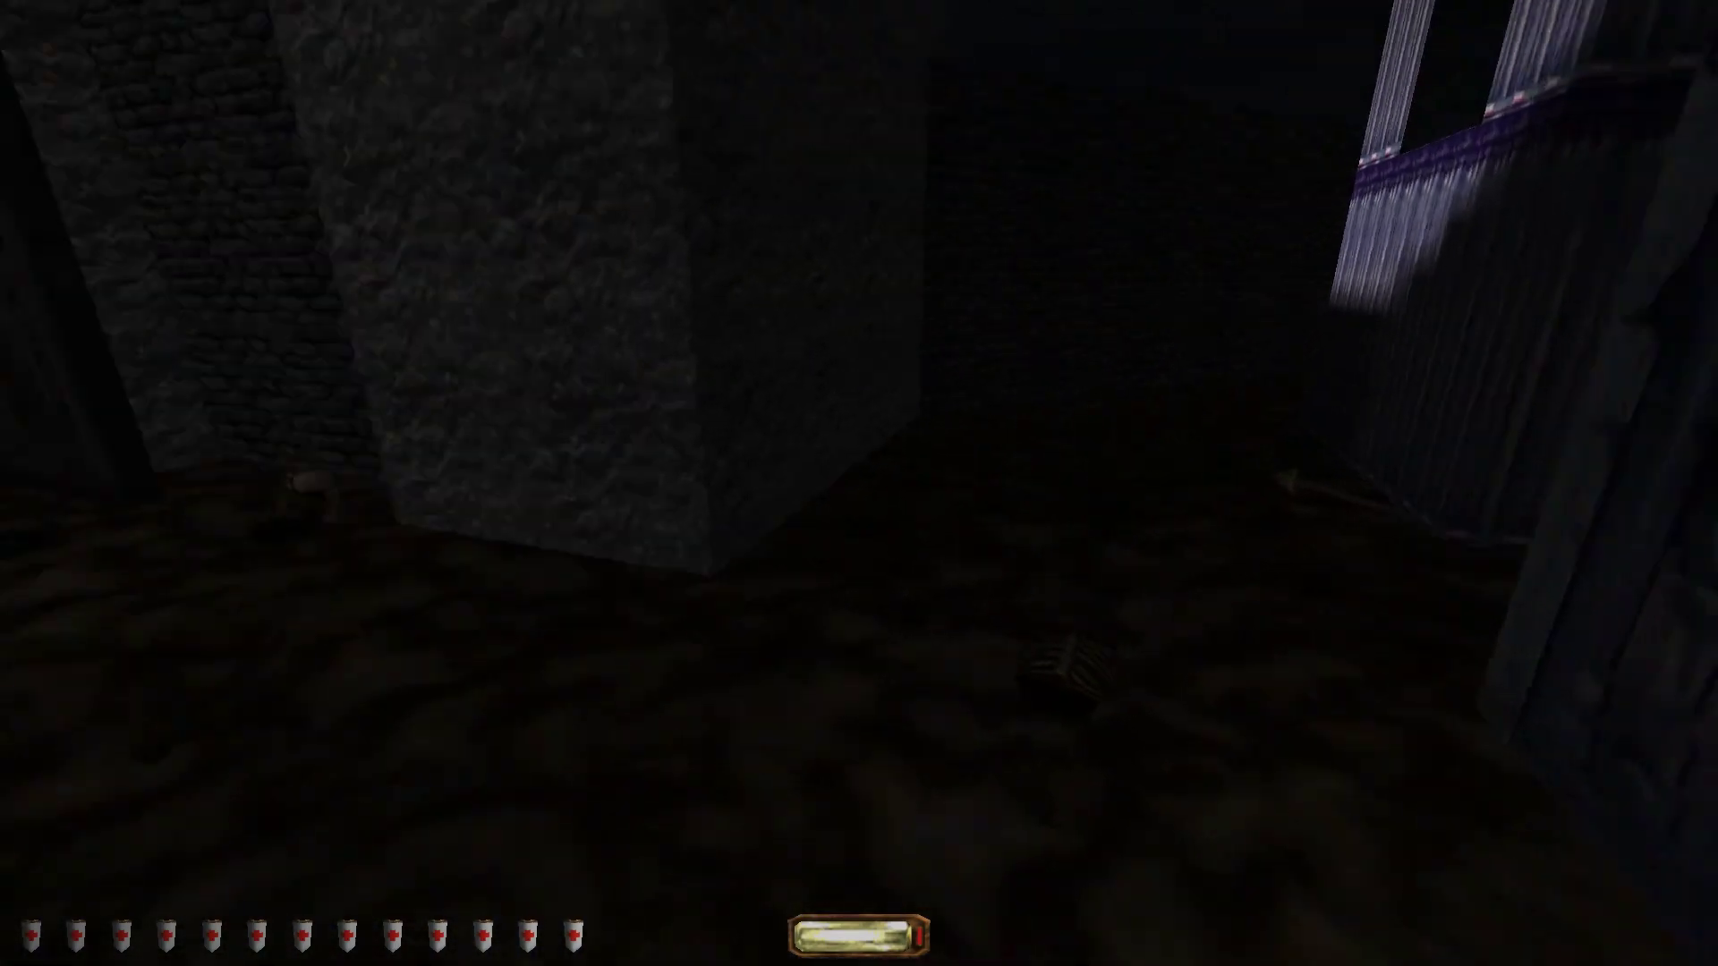
pyautogui.press('w')
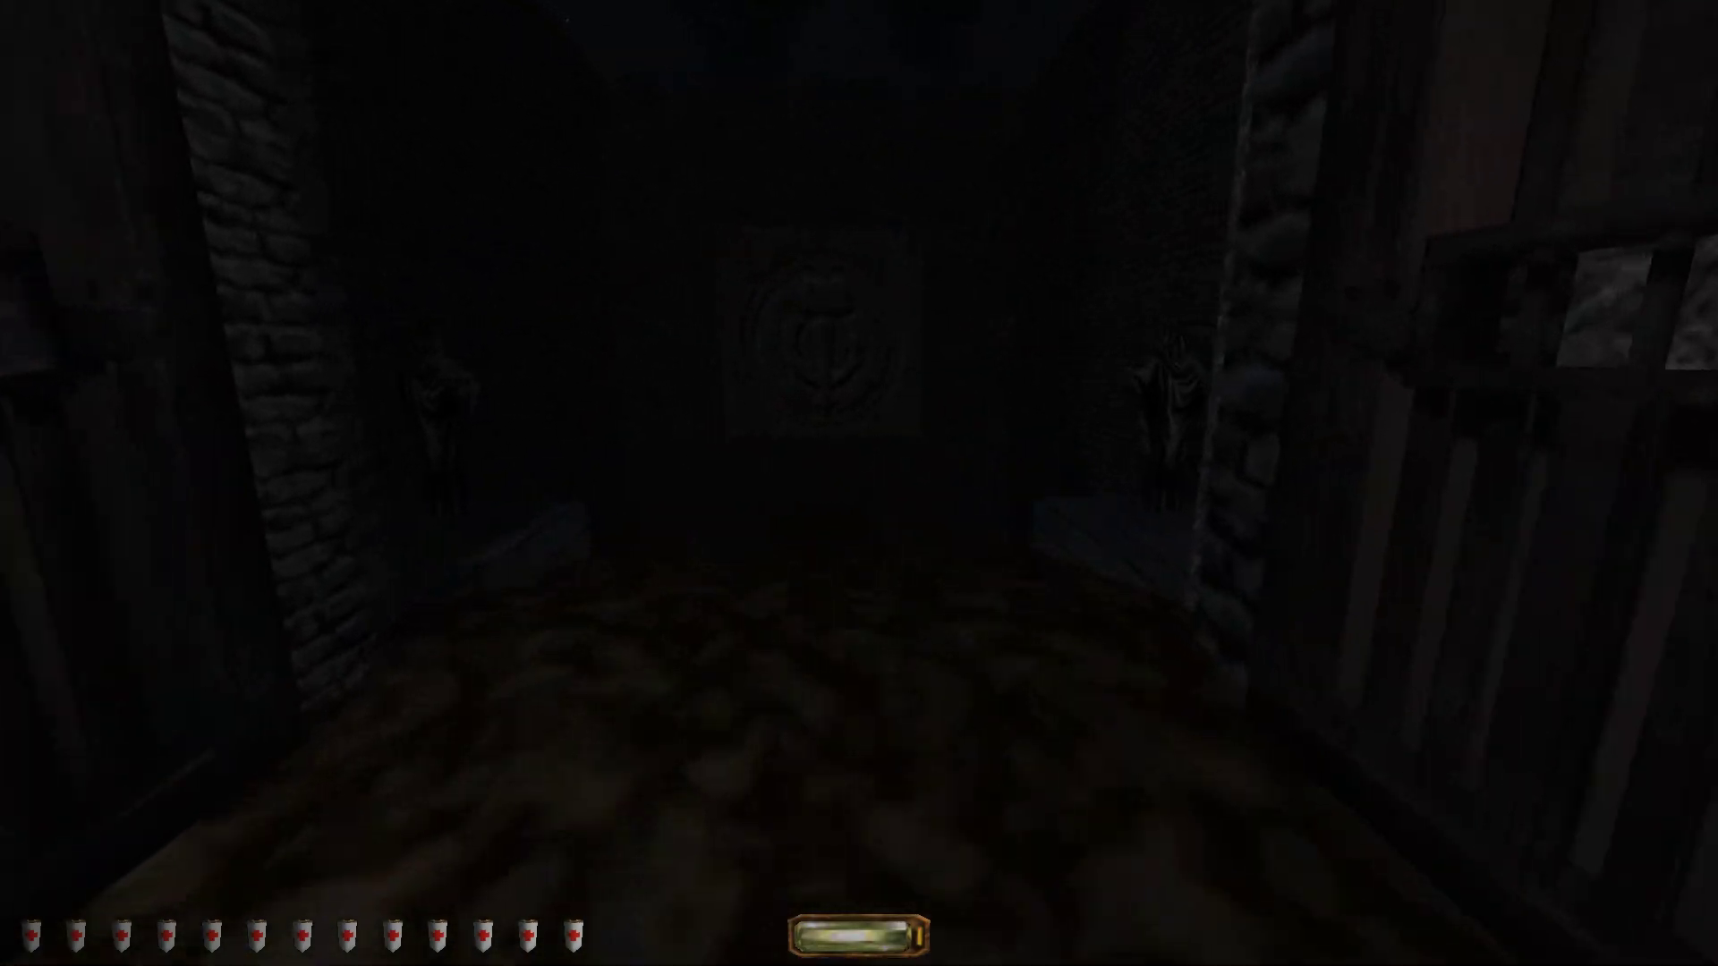
pyautogui.press('w')
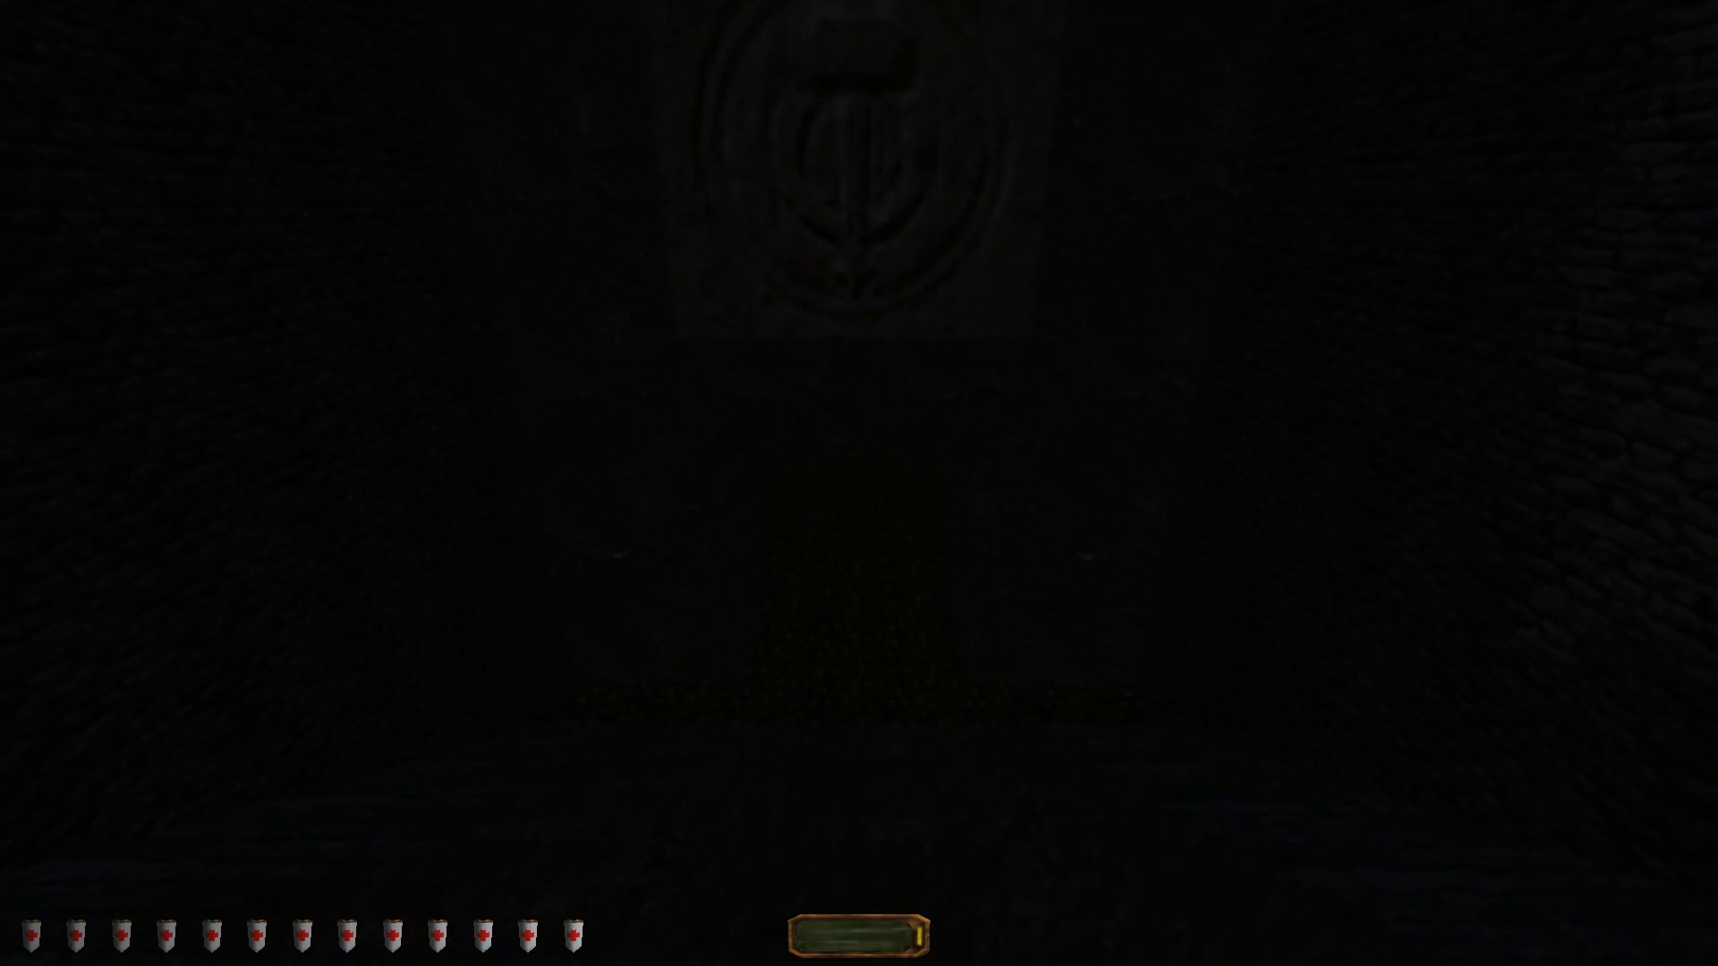
# - Pause the game, look at the save-game slots, and return to the in-game menu
pyautogui.press('Escape')
pyautogui.click(692, 169)
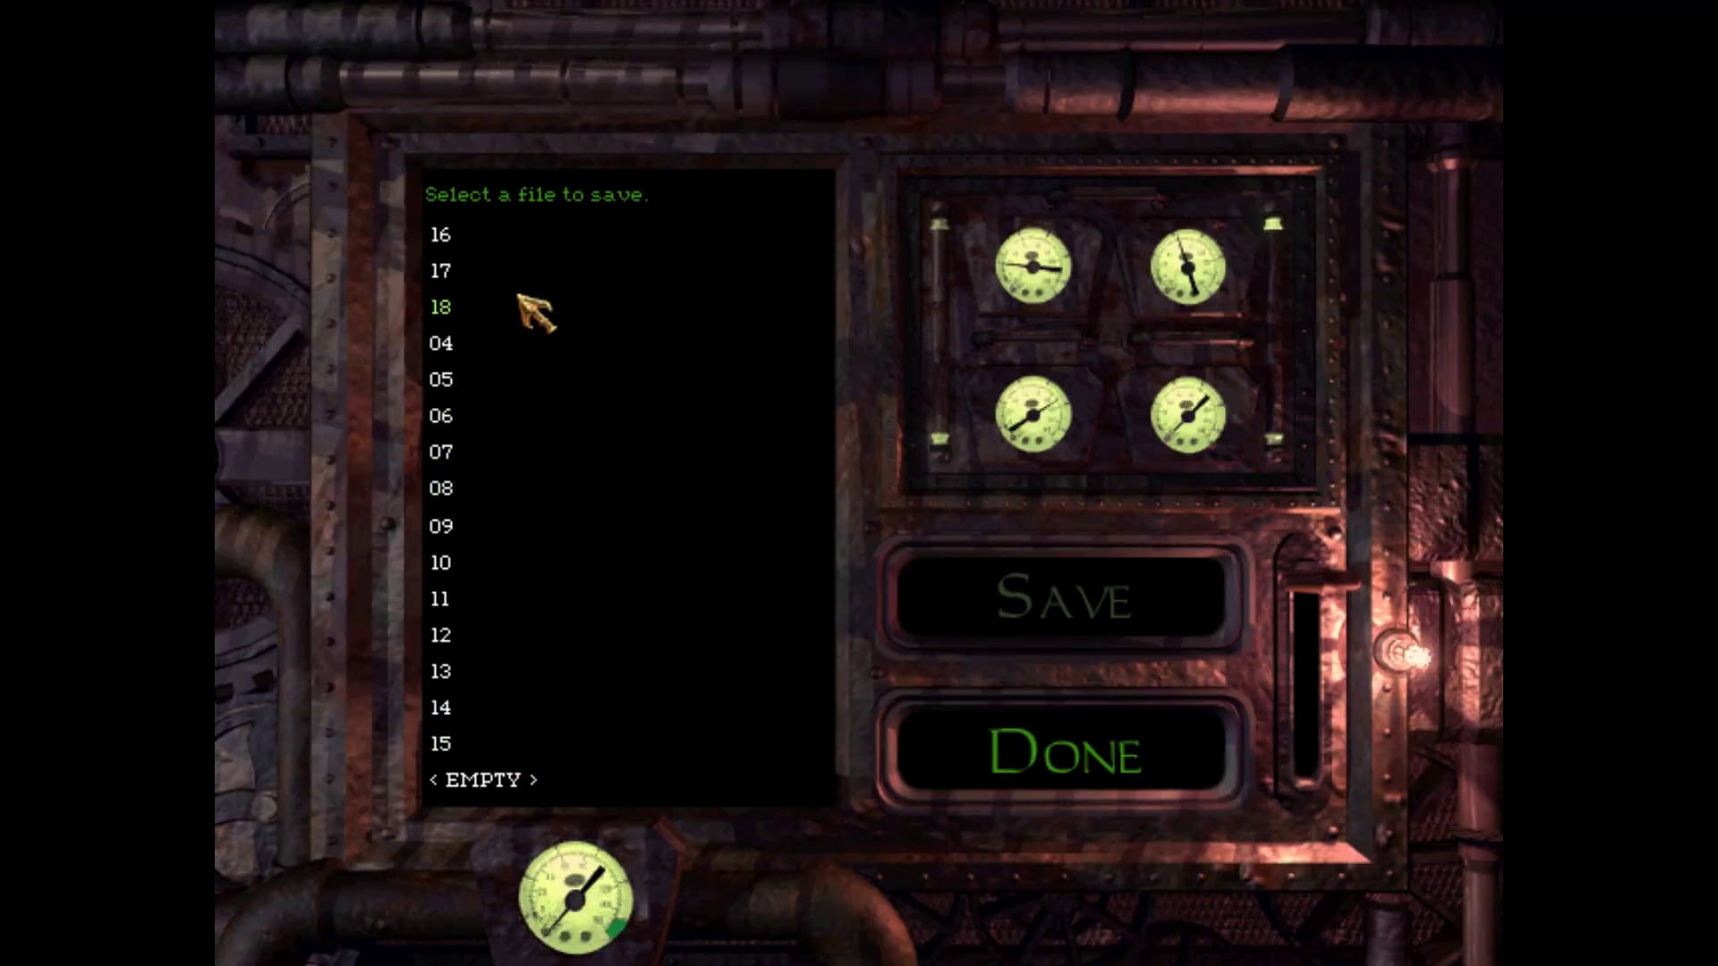
pyautogui.click(992, 585)
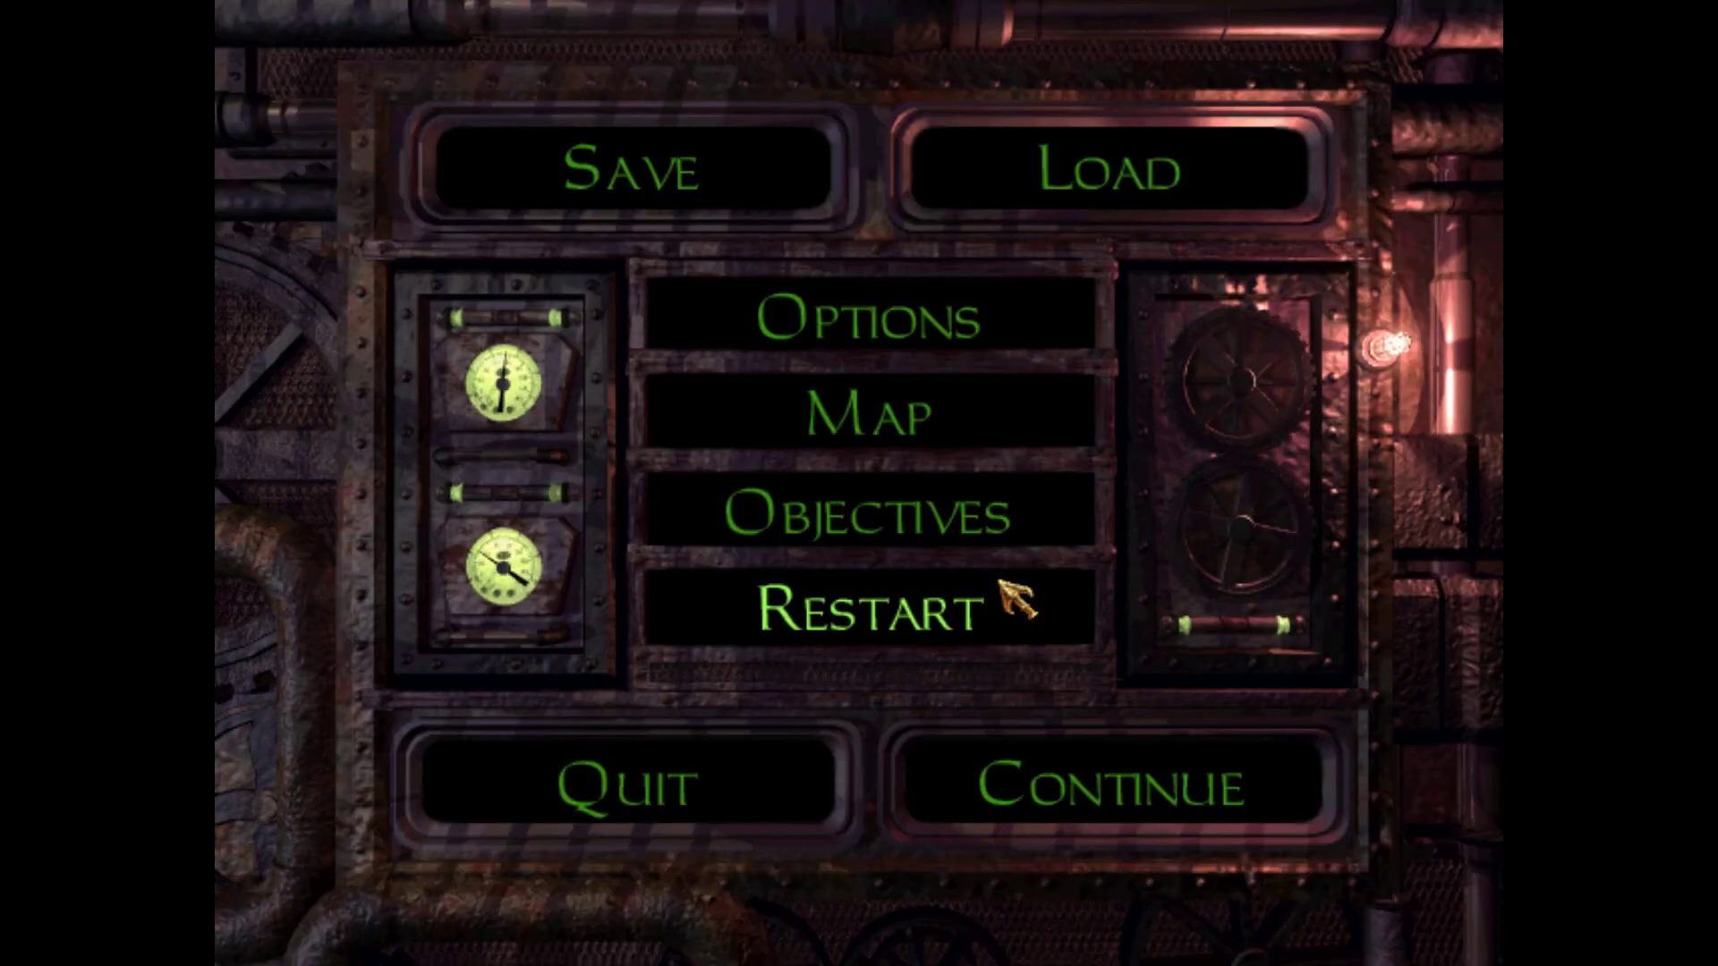